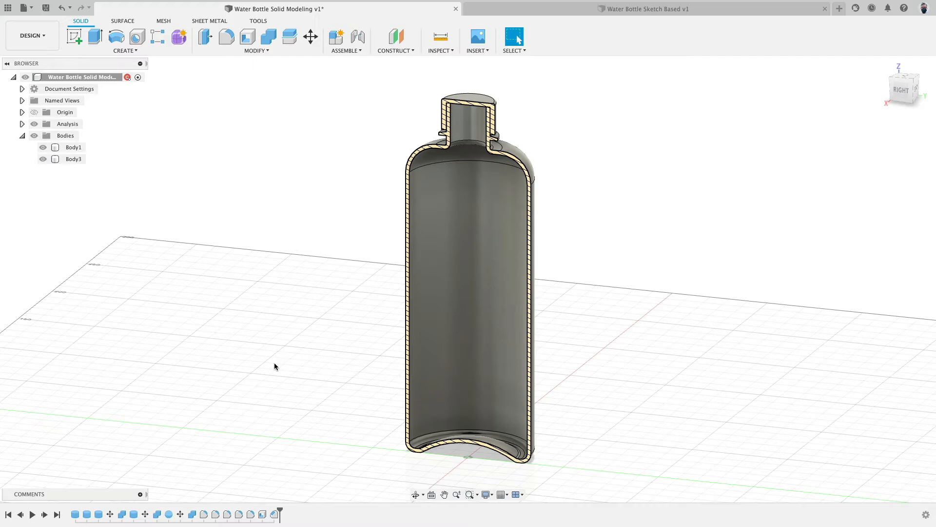
Switch to the Water Bottle Sketch Based design and examine its profile sketch with the bodies hidden, restoring the bodies and hiding the sketches.
left_click(700, 13)
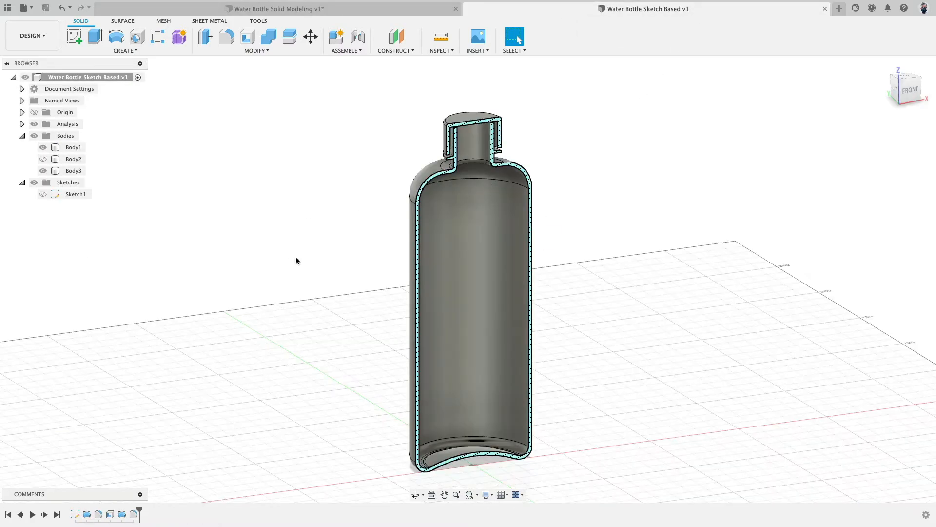
mouse_move(296, 262)
middle_mouse_down("shift")
mouse_move(506, 243)
mouse_move(301, 247)
middle_mouse_up("shift")
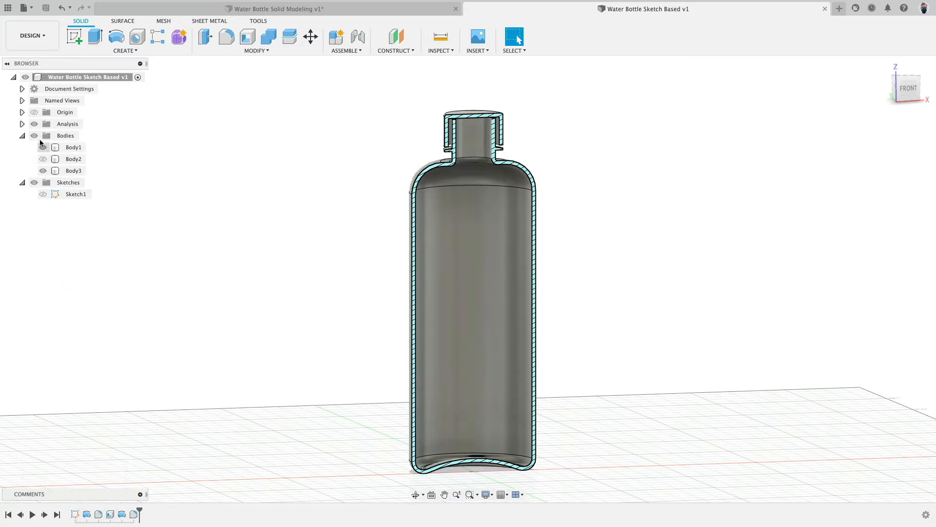
left_click(34, 135)
left_click(43, 194)
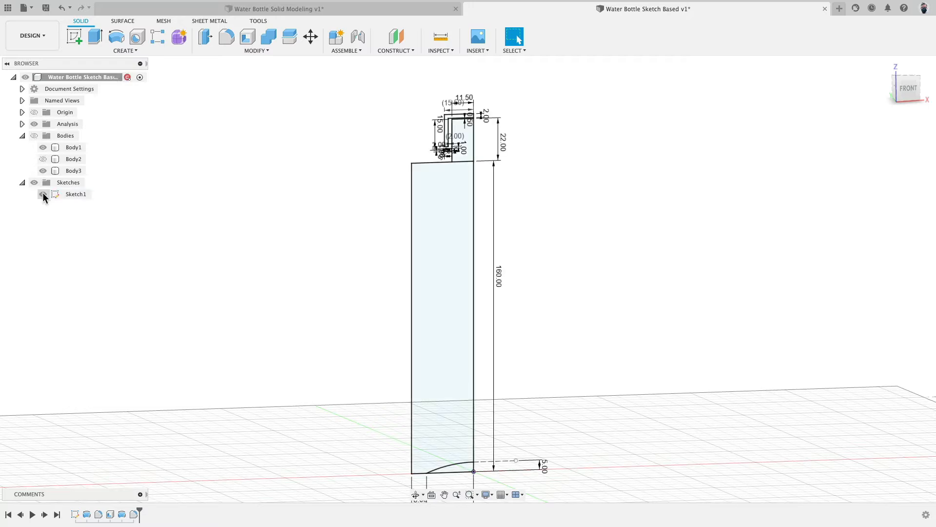
left_click(34, 182)
left_click(34, 136)
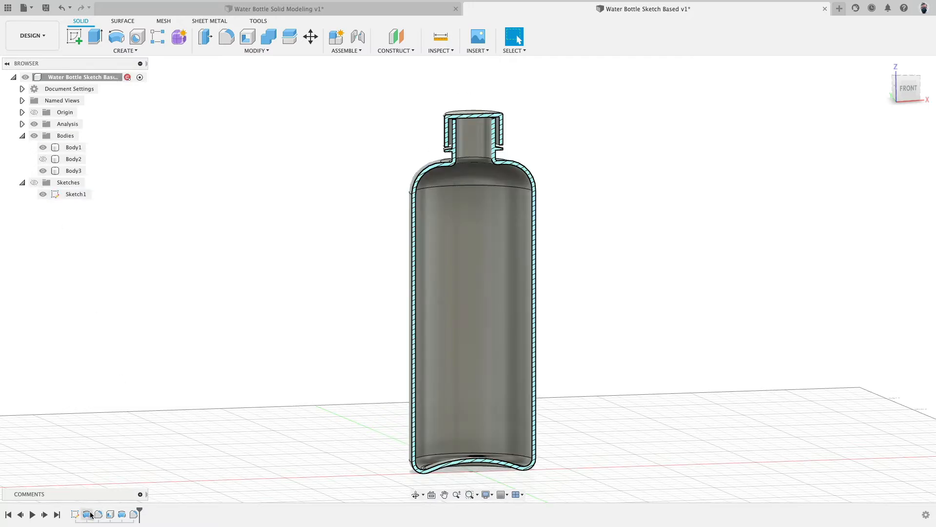
Return to the Water Bottle Solid Modeling design and examine its analysis folder, second cylinder feature and the available solid primitives.
left_click(335, 13)
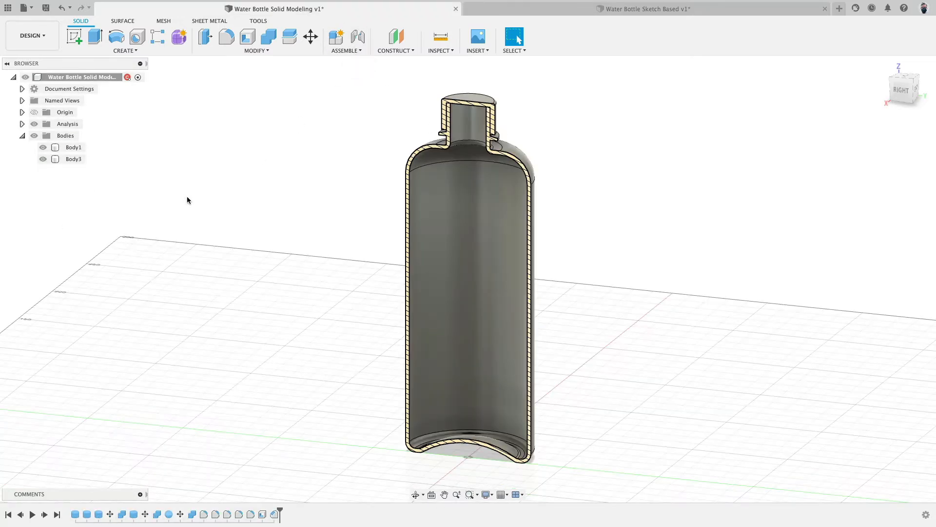
left_click(22, 123)
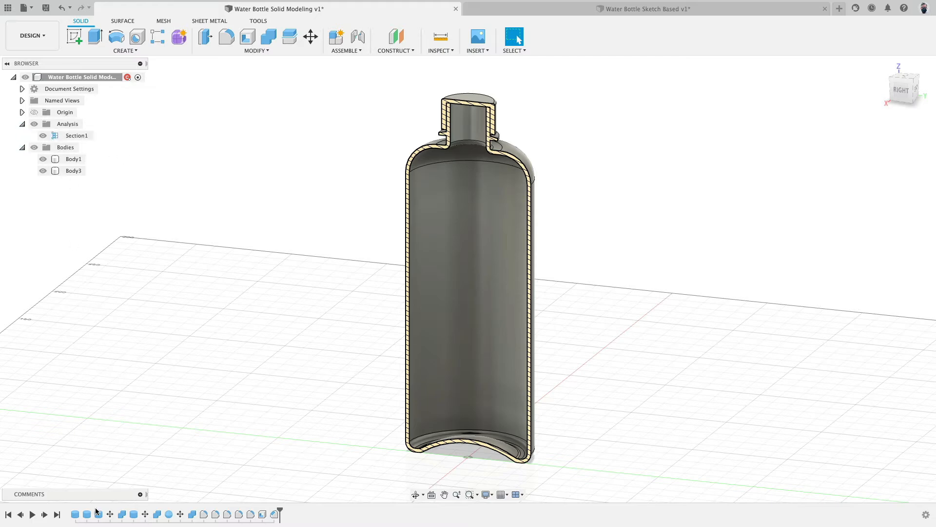
double_click(86, 514)
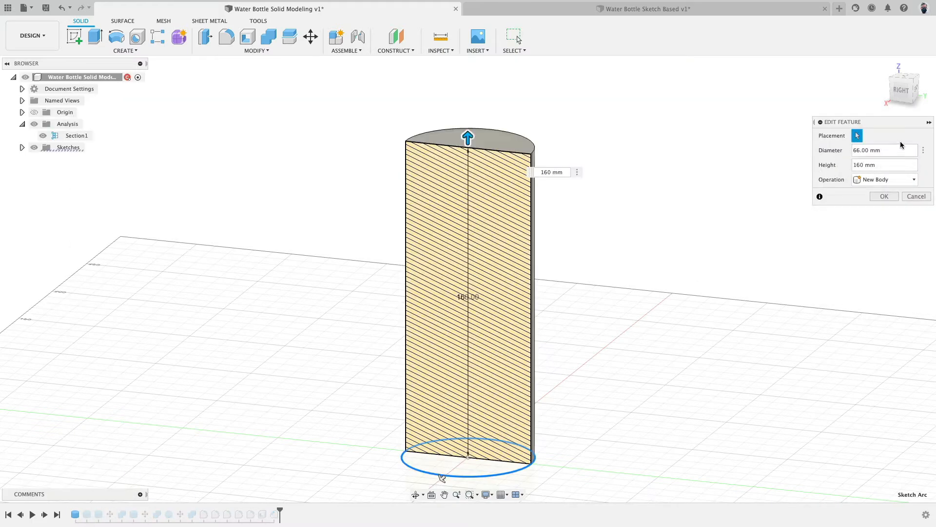
left_click(884, 196)
double_click(87, 514)
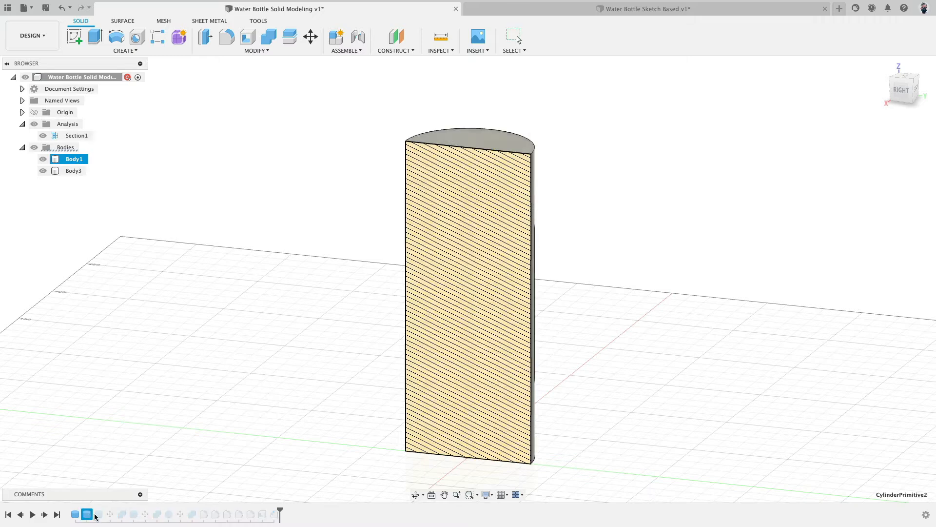
left_click(885, 196)
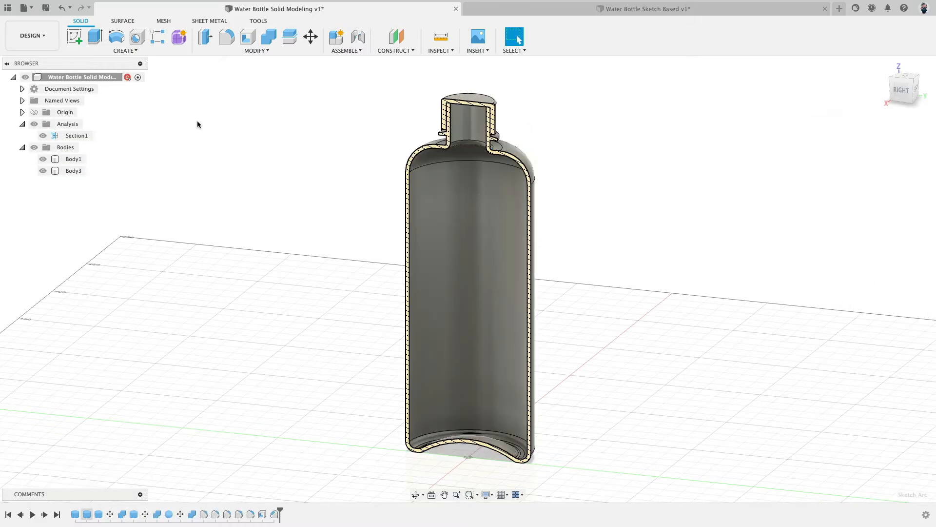
left_click(125, 51)
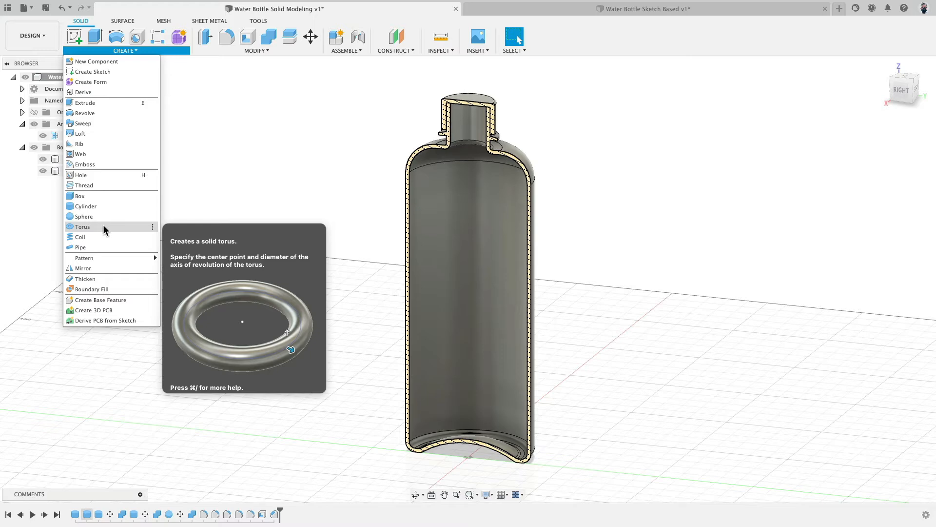
left_click(252, 169)
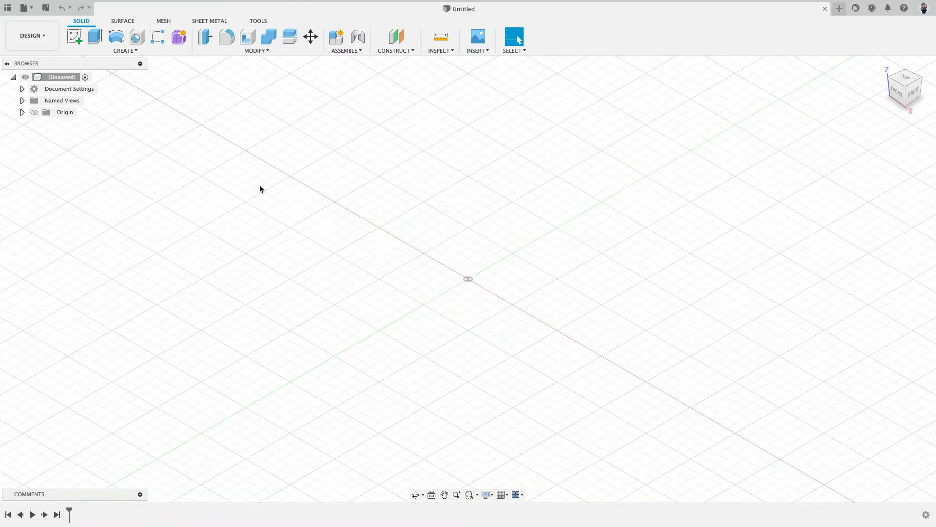
Create a cylinder as a new body on the horizontal origin plane, centred on the origin, with diameter 33*2 mm and height 160 mm.
left_click(125, 50)
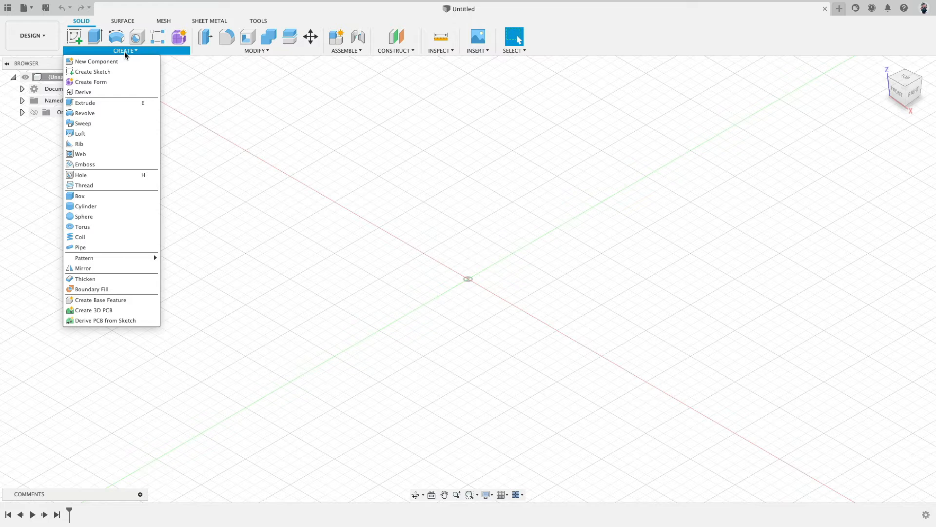
left_click(93, 206)
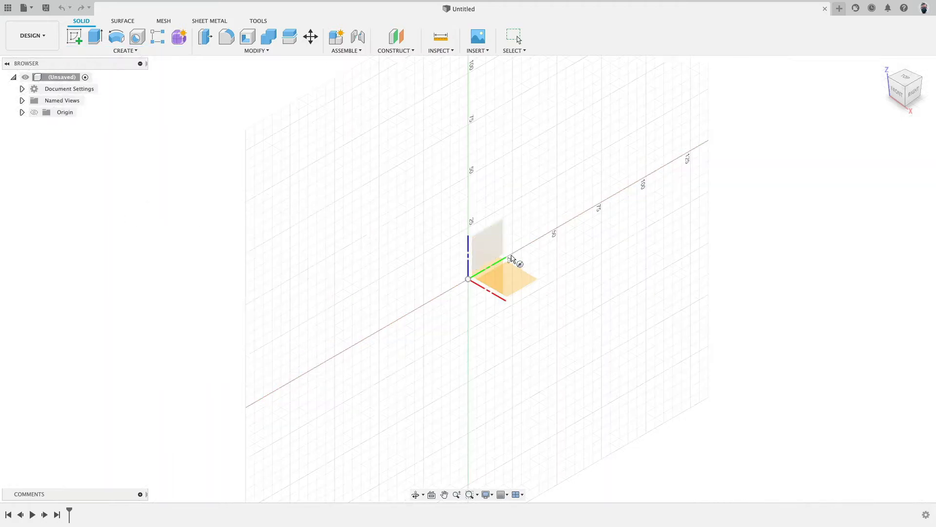
left_click(521, 283)
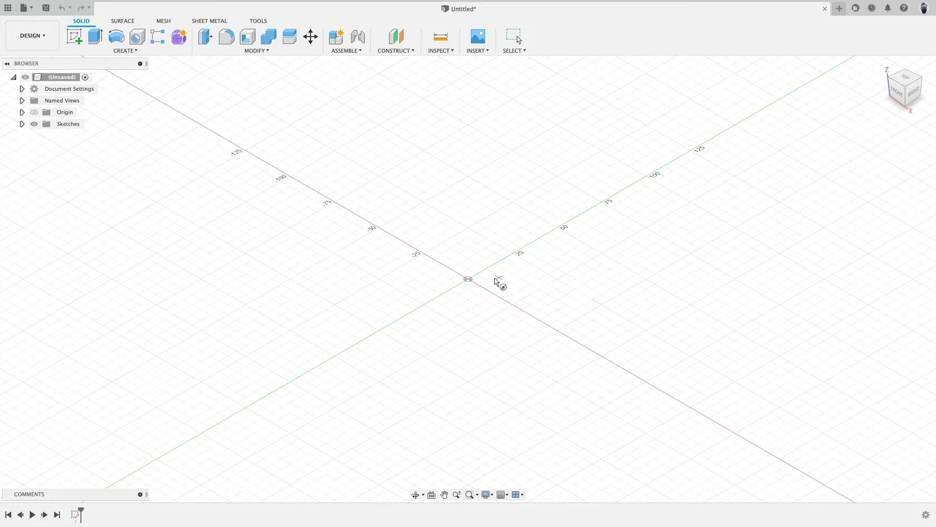
left_click(468, 280)
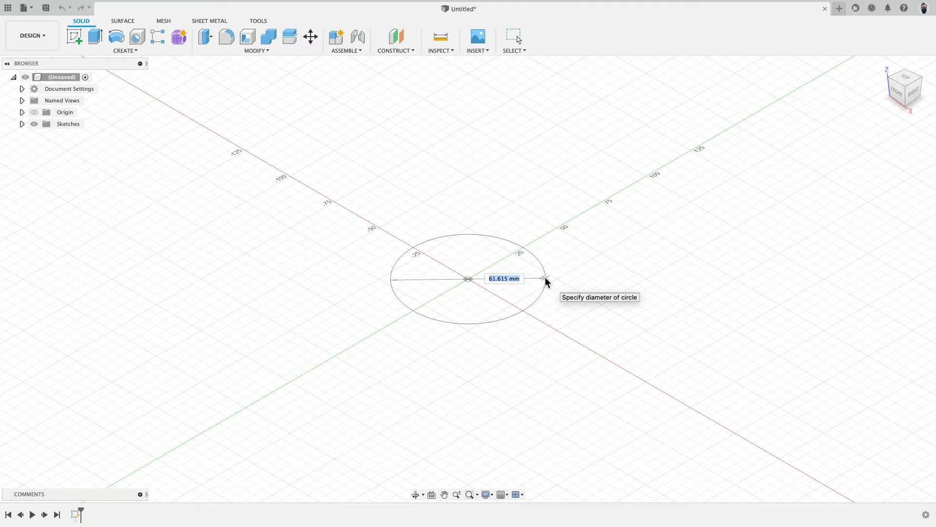
type("66")
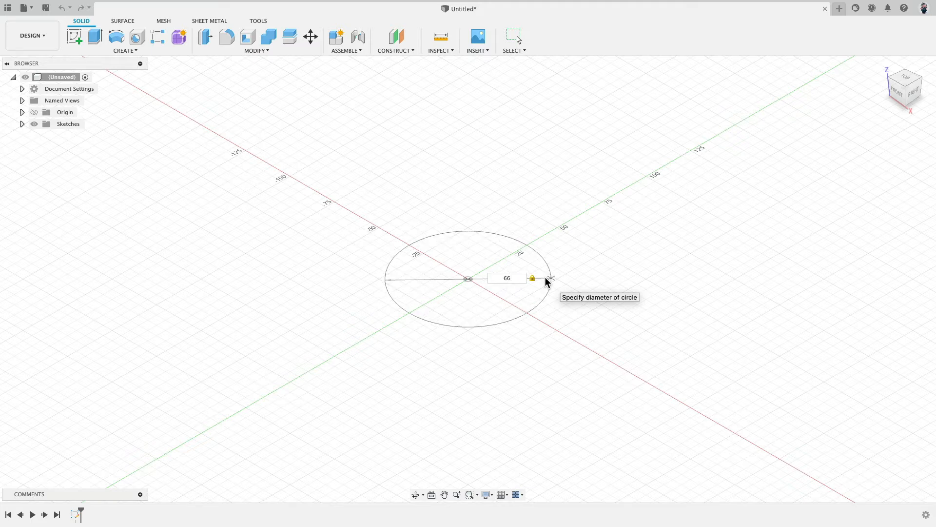
key("shift+Left")
key("shift+Left")
type("33*")
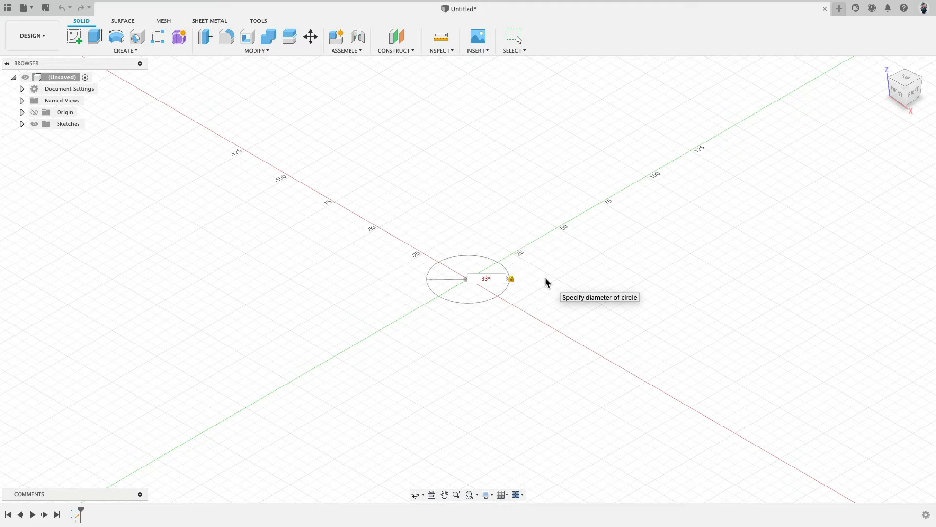
type("2")
key("Return")
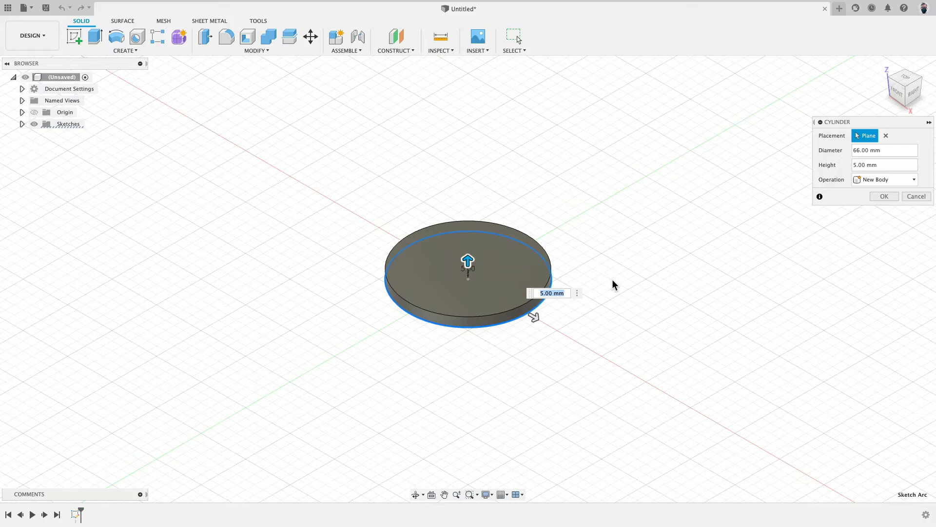
type("160")
key("Return")
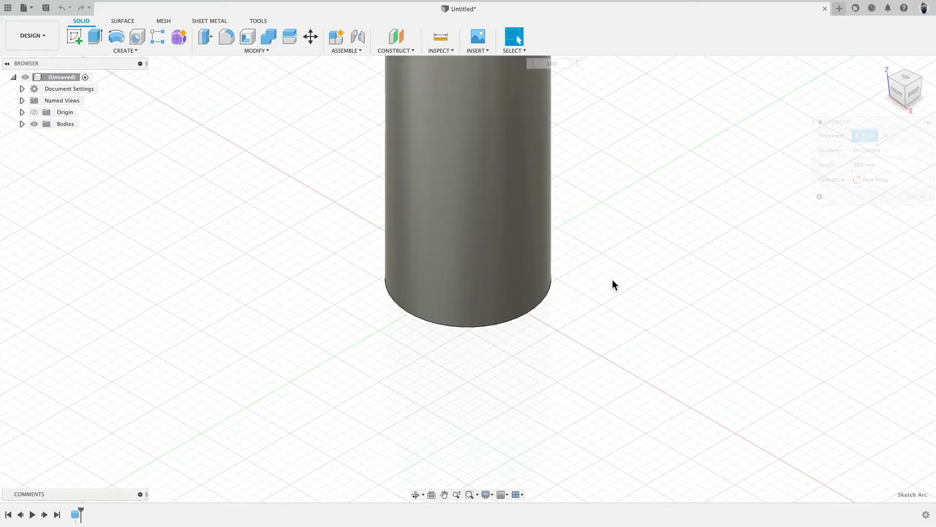
Edit the cylinder feature, pulling its height up to about 166 mm and setting it back to 160 mm.
scroll(537, 302, "down", 5)
middle_click_drag(568, 249, 463, 267)
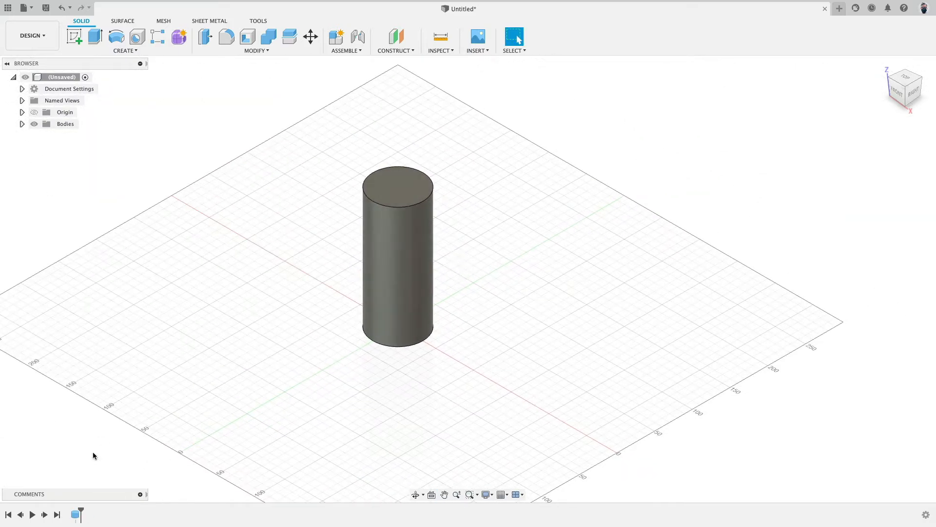
left_click(77, 517)
double_click(76, 517)
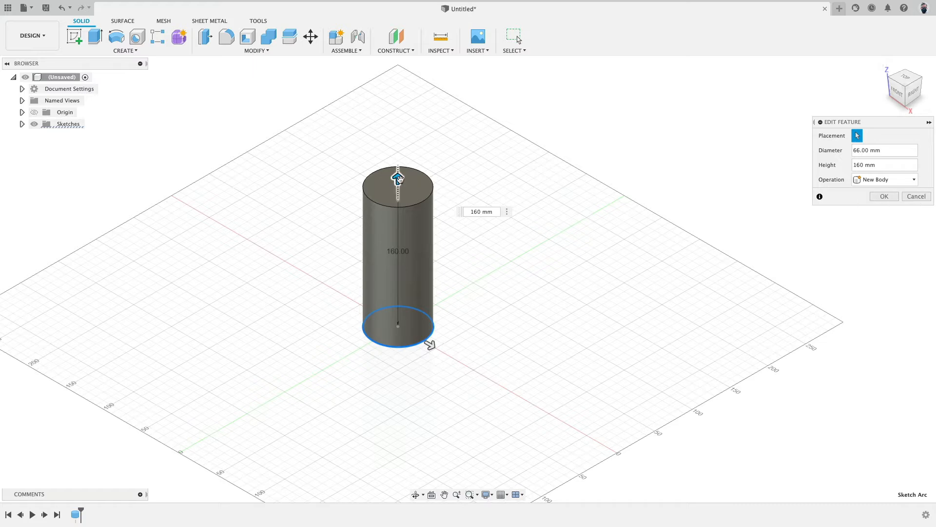
mouse_move(397, 179)
left_mouse_down()
mouse_move(398, 194)
mouse_move(398, 165)
mouse_move(398, 174)
left_mouse_up()
type("160")
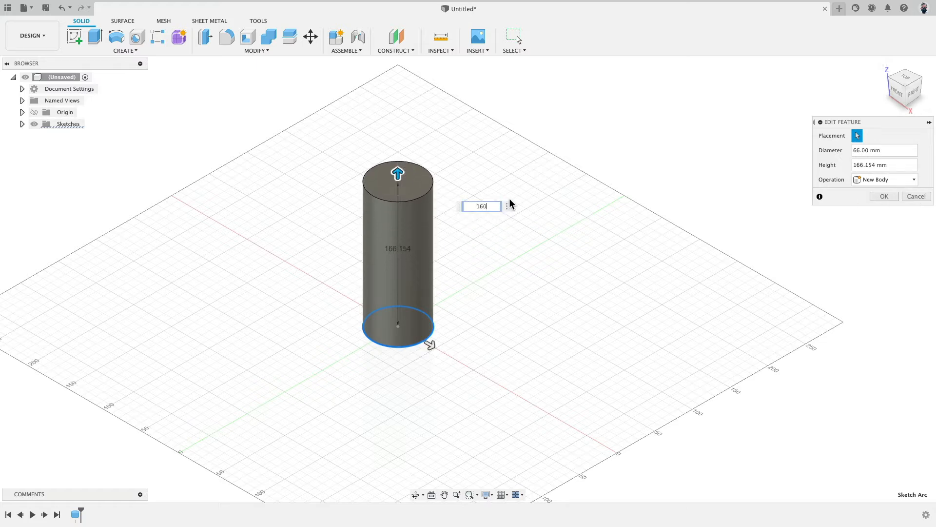
key("Return")
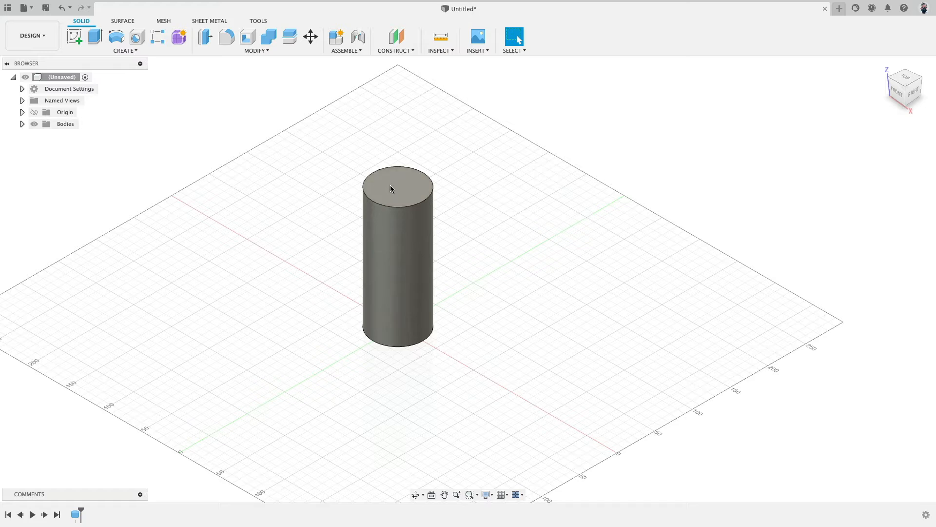
Add a neck cylinder centred on the body's top face with diameter 11.5*2 mm and height 22 mm, joined to it, and list the bodies.
left_click(111, 51)
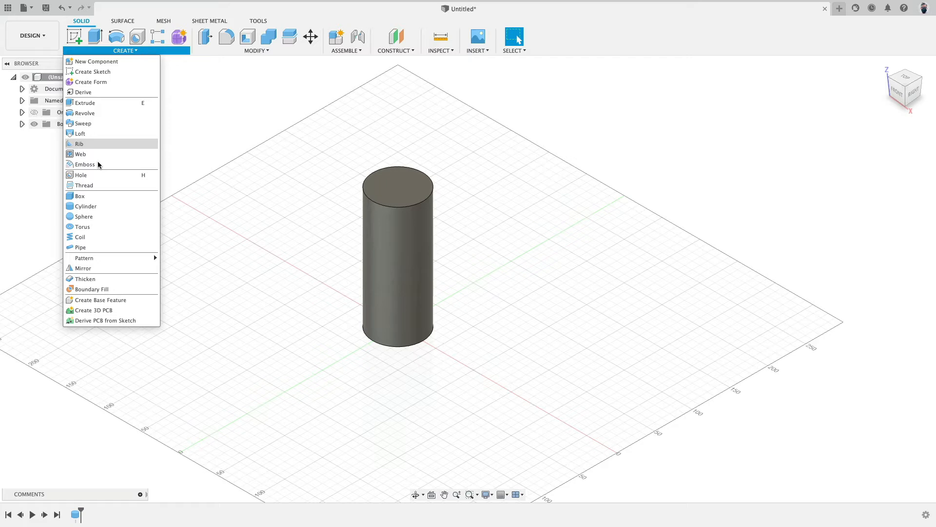
left_click(101, 207)
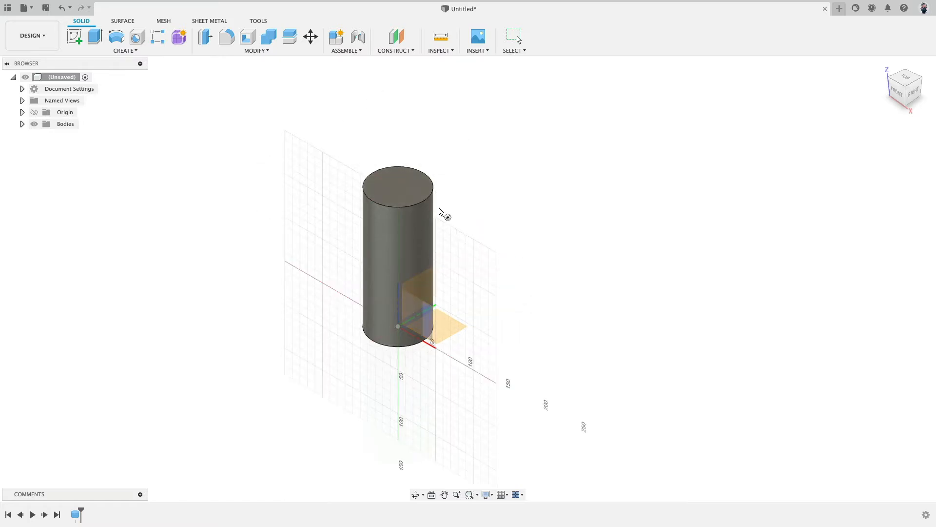
left_click(408, 186)
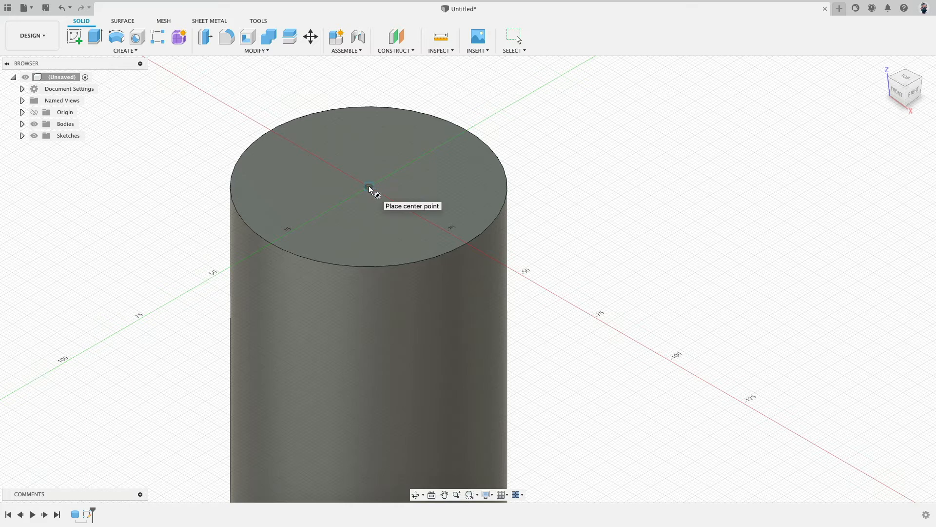
left_click(369, 186)
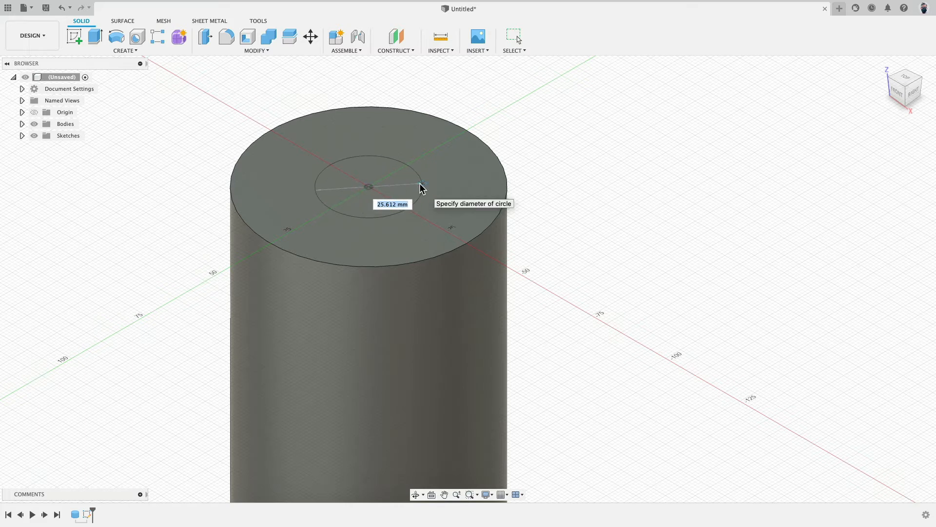
type("11.5")
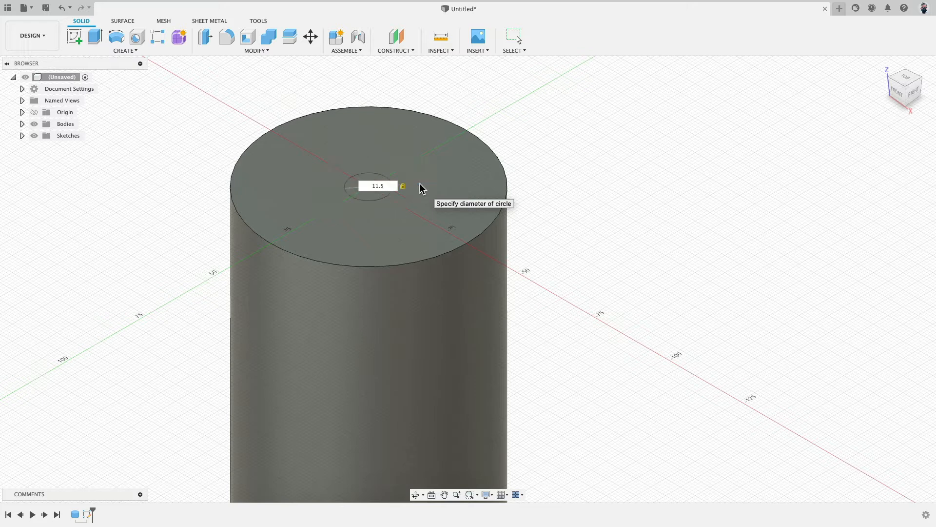
type("*2")
key("Return")
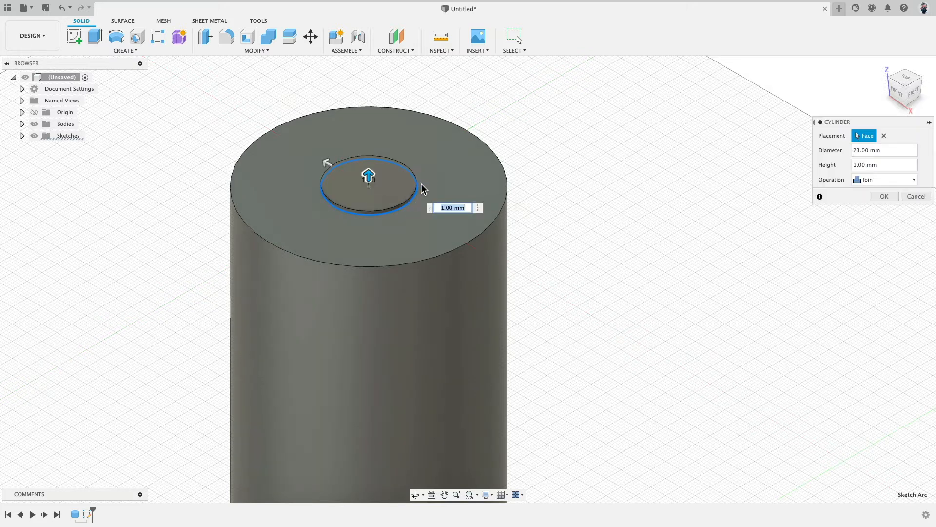
type("22")
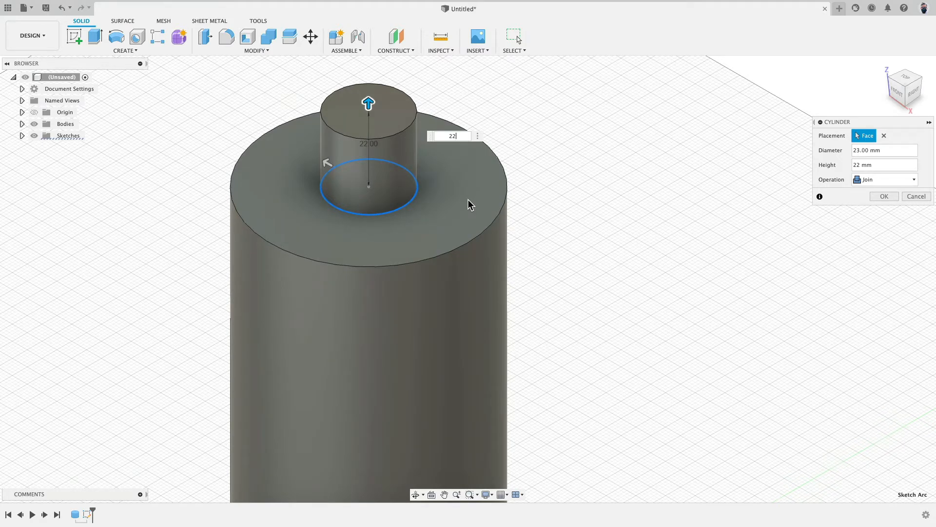
left_click(885, 181)
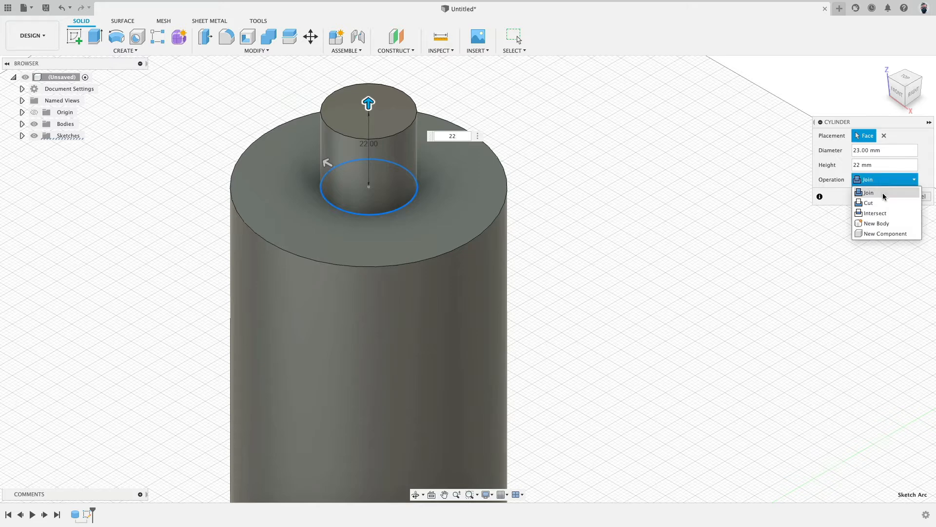
left_click(885, 192)
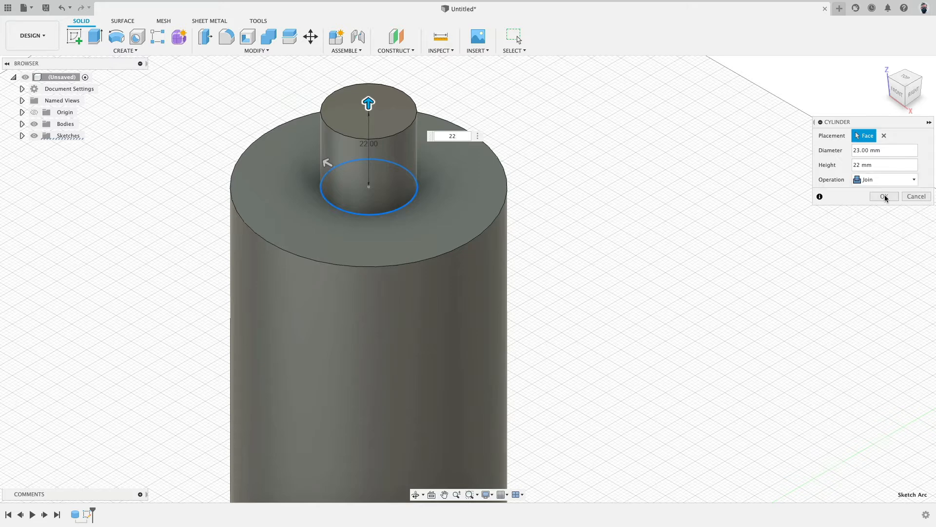
left_click(886, 196)
scroll(608, 199, "down", 4)
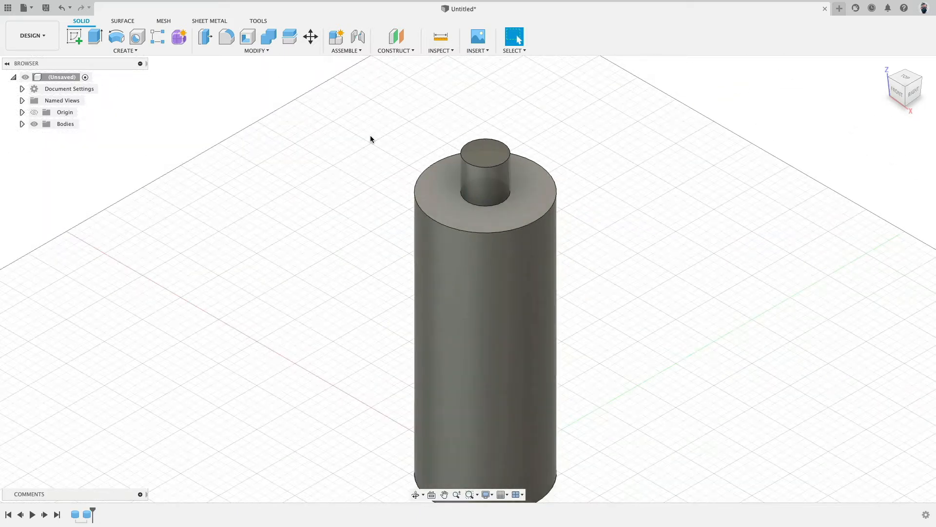
left_click(22, 124)
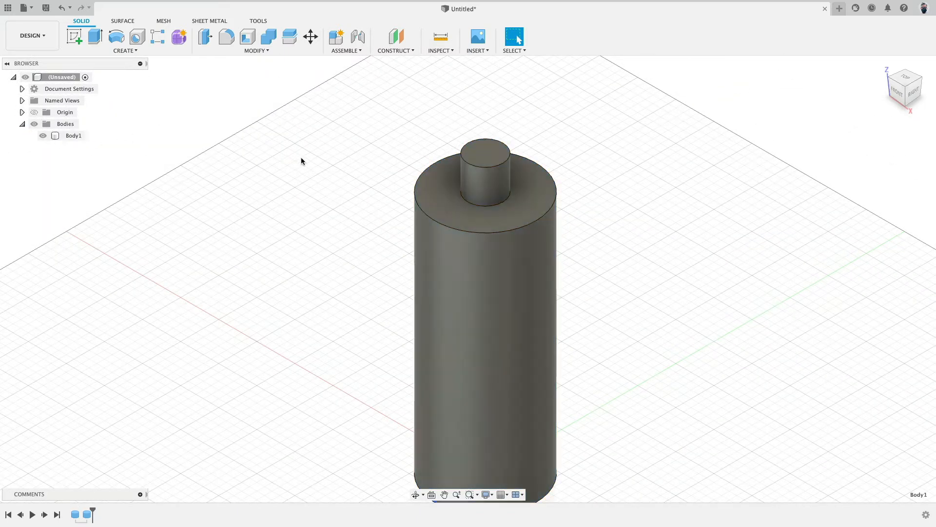
middle_click_drag(341, 228, 207, 188, "shift")
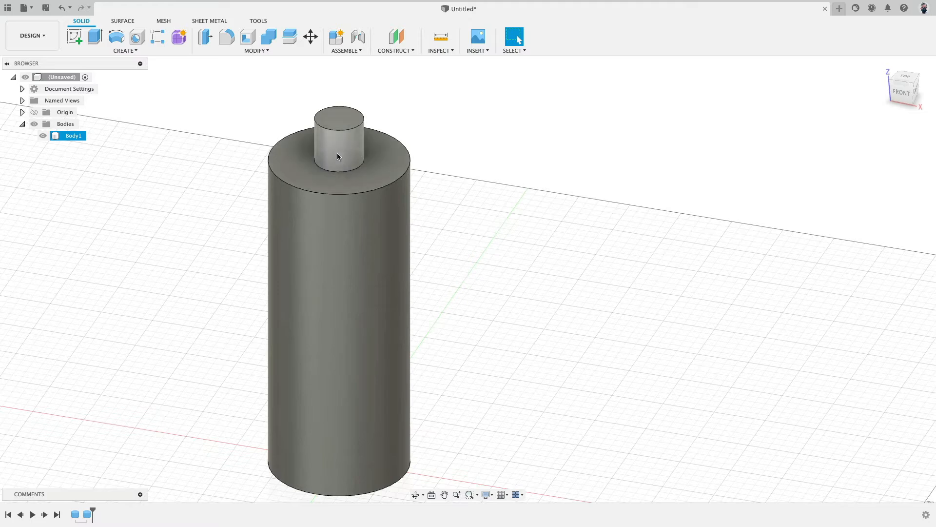
Create a cylinder centred on the neck's top face with diameter 31 mm and height -2 mm as a new body.
left_click(126, 50)
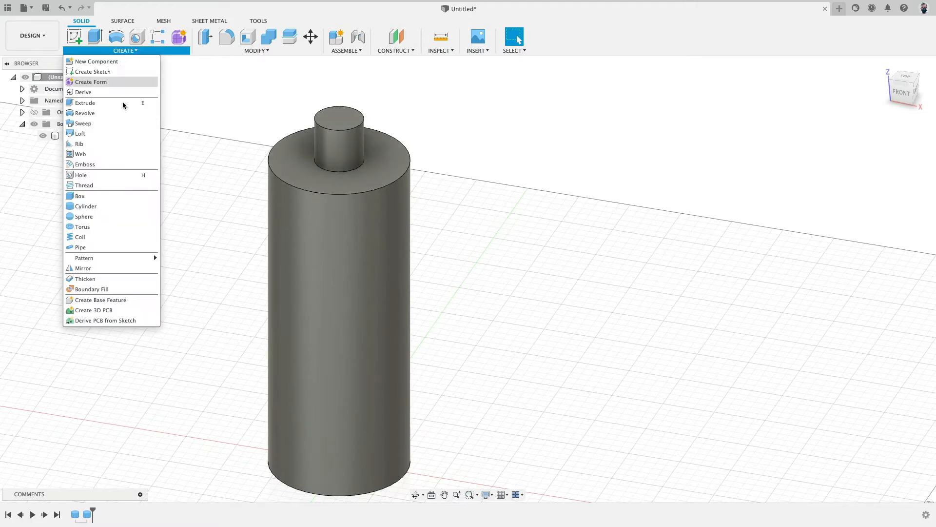
left_click(112, 206)
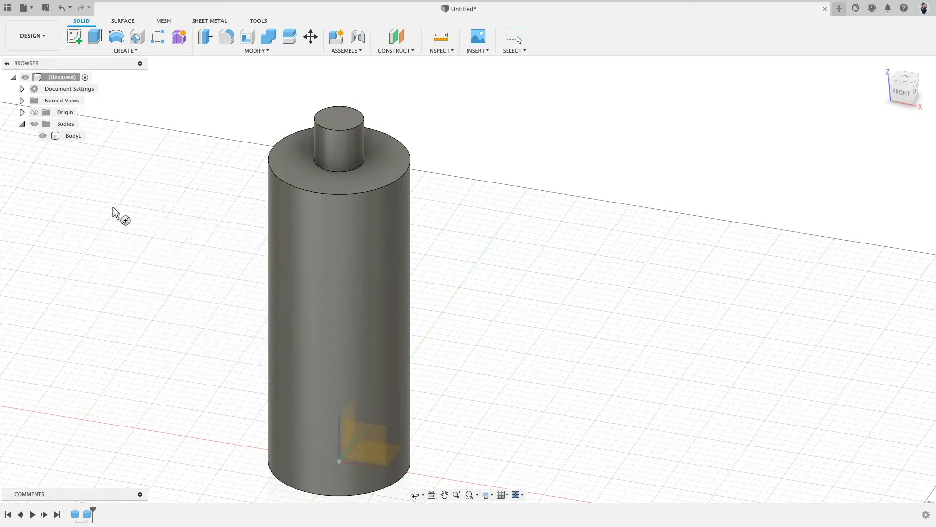
left_click(341, 122)
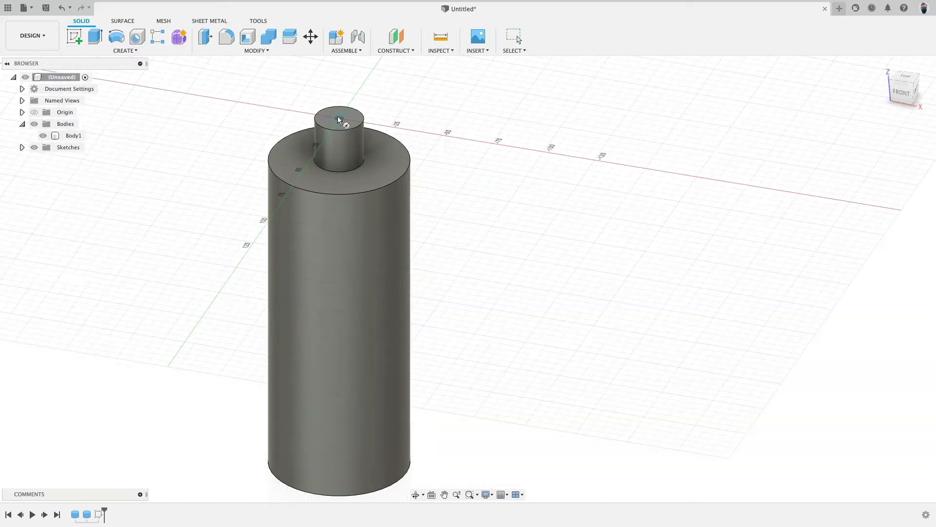
scroll(337, 117, "up", 5)
left_click(340, 120)
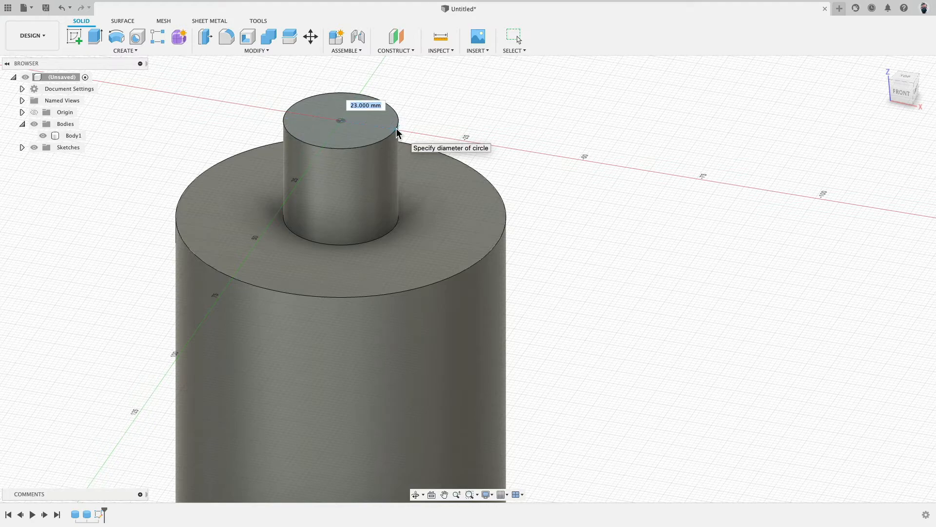
type("31")
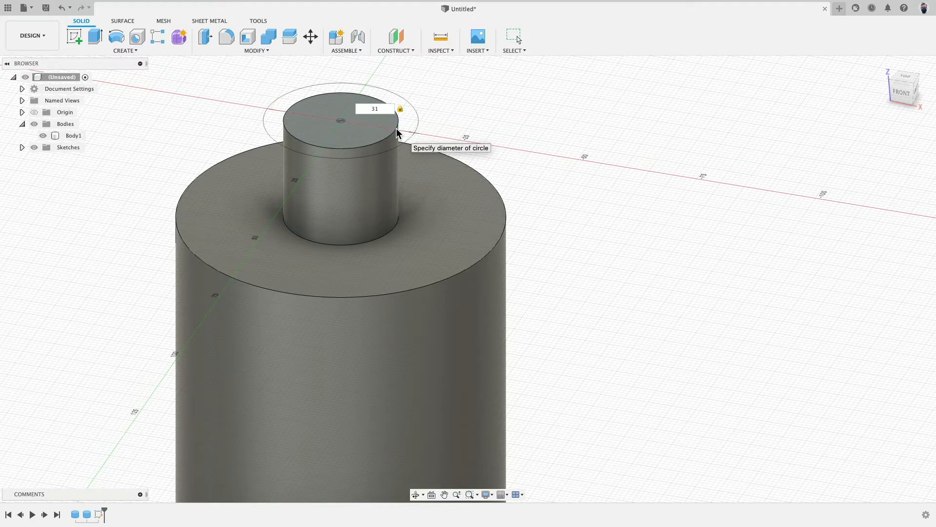
key("Return")
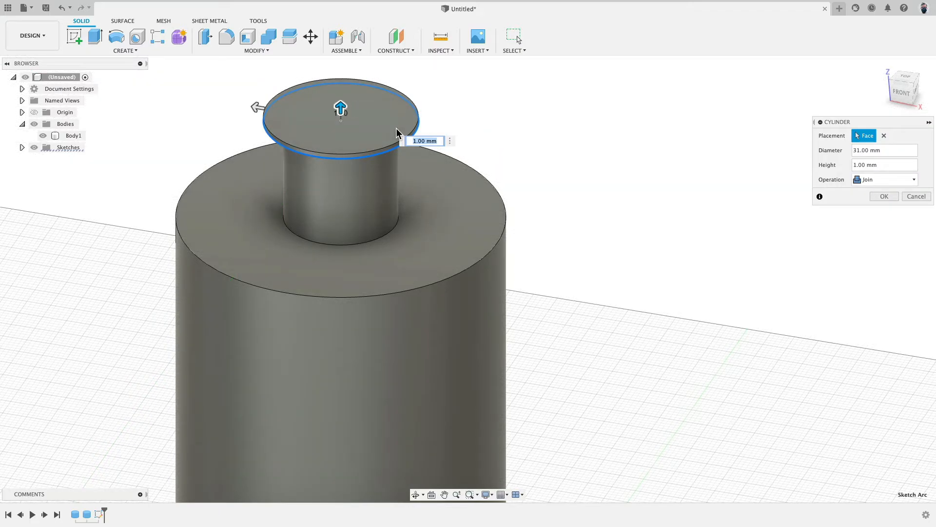
left_click_drag(342, 107, 352, 125)
type("-2")
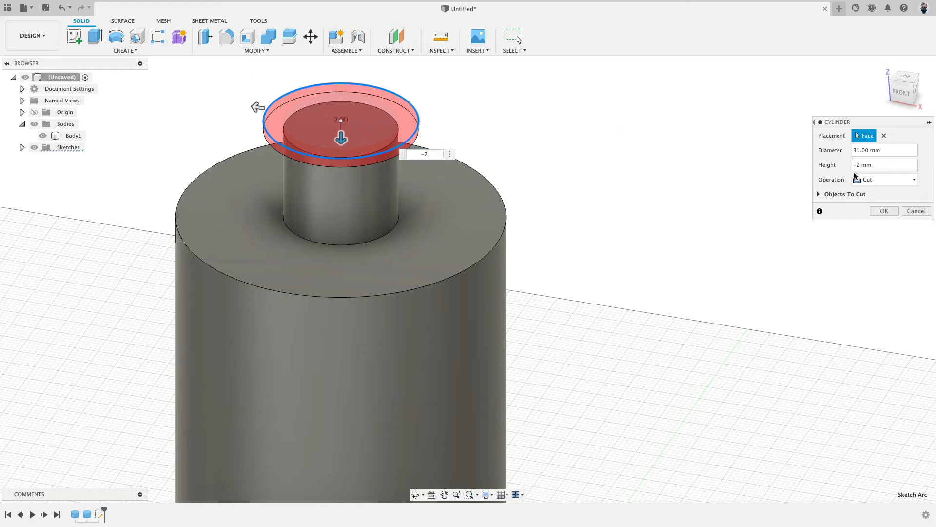
left_click(864, 179)
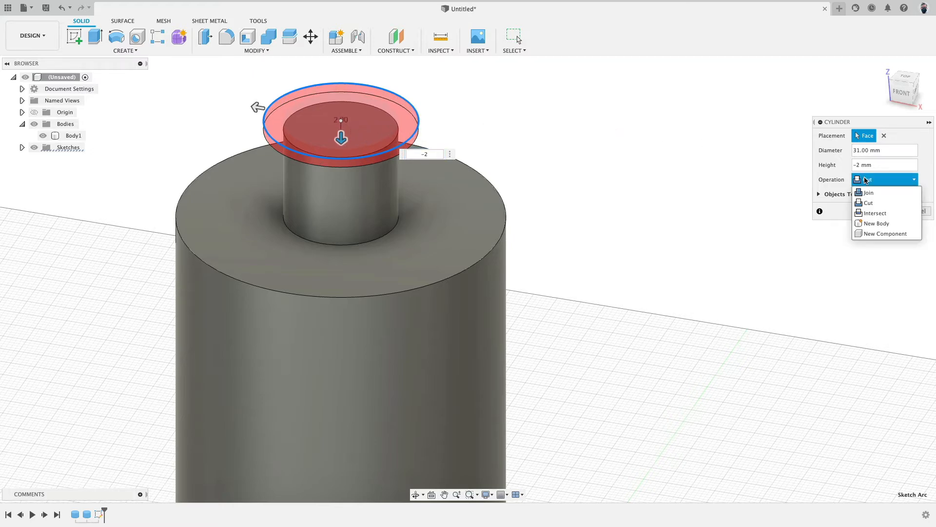
left_click(876, 224)
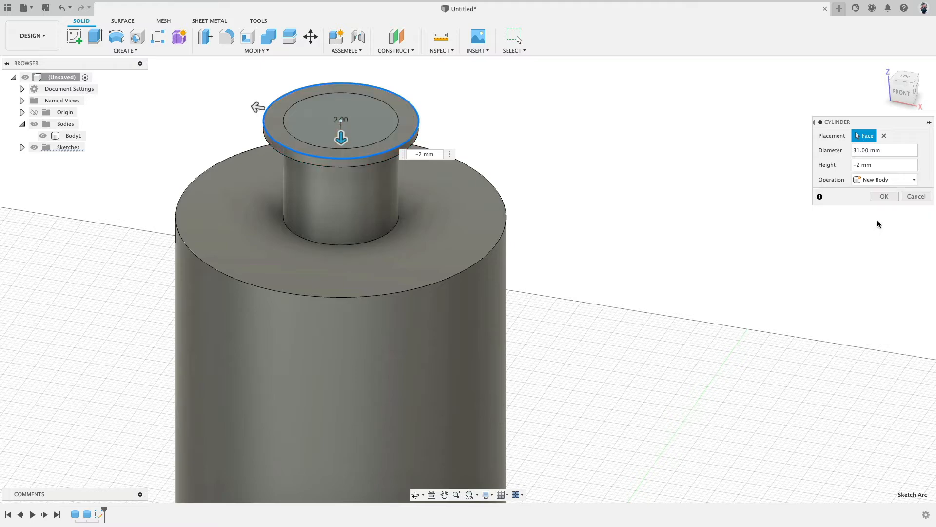
left_click(884, 197)
Start a Move/Copy of the new disc body and set its pivot to the centre of its top face.
left_click(75, 149)
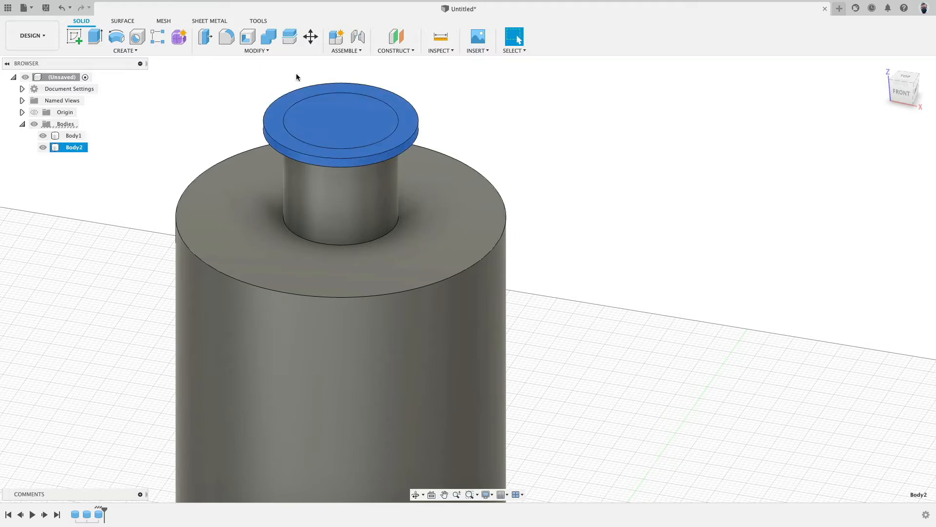
left_click(312, 37)
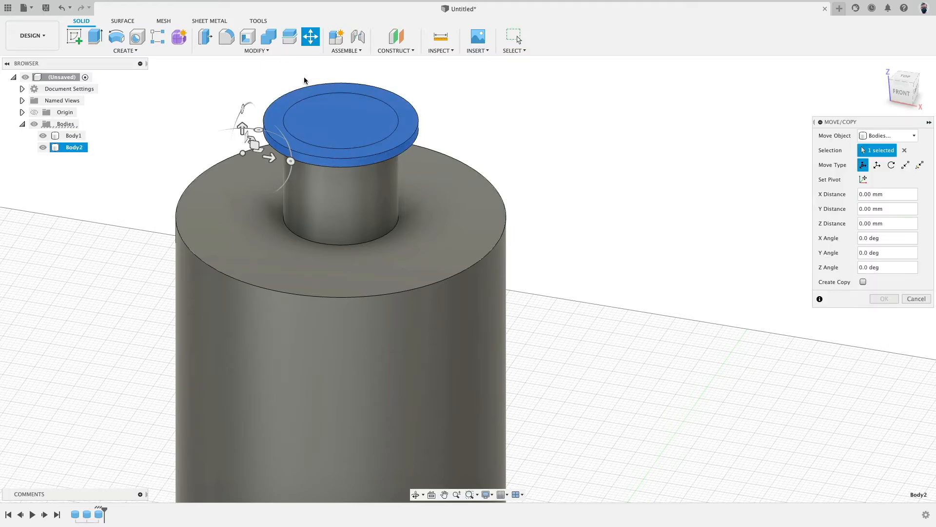
mouse_move(481, 159)
middle_mouse_down("shift")
mouse_move(490, 137)
mouse_move(478, 154)
middle_mouse_up("shift")
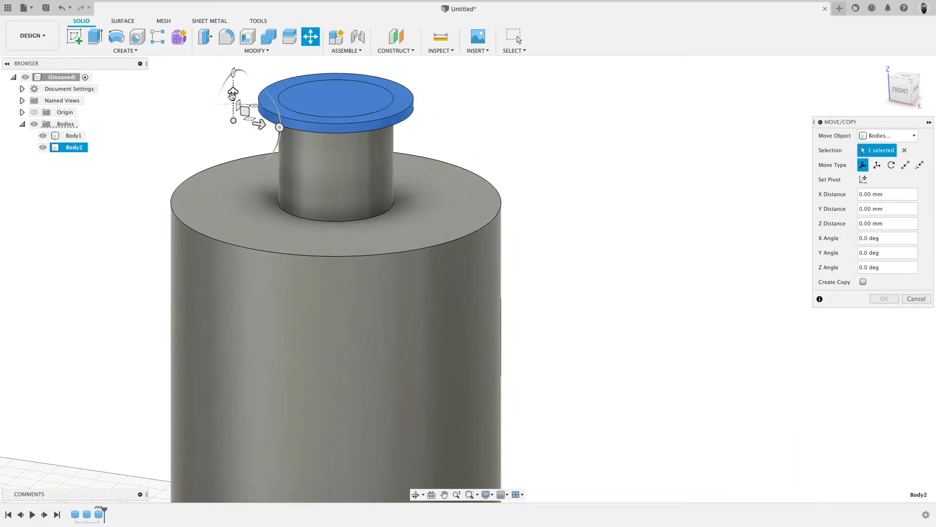
left_click(863, 179)
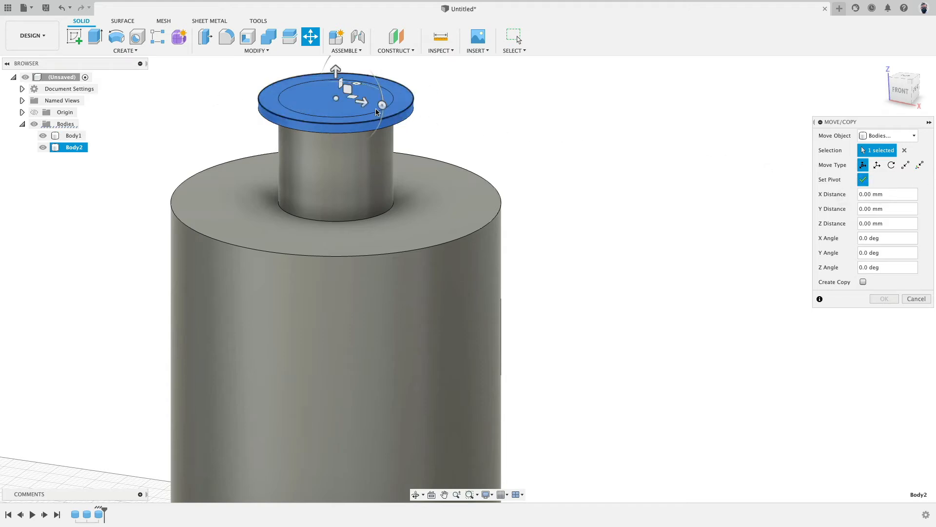
left_click(336, 97)
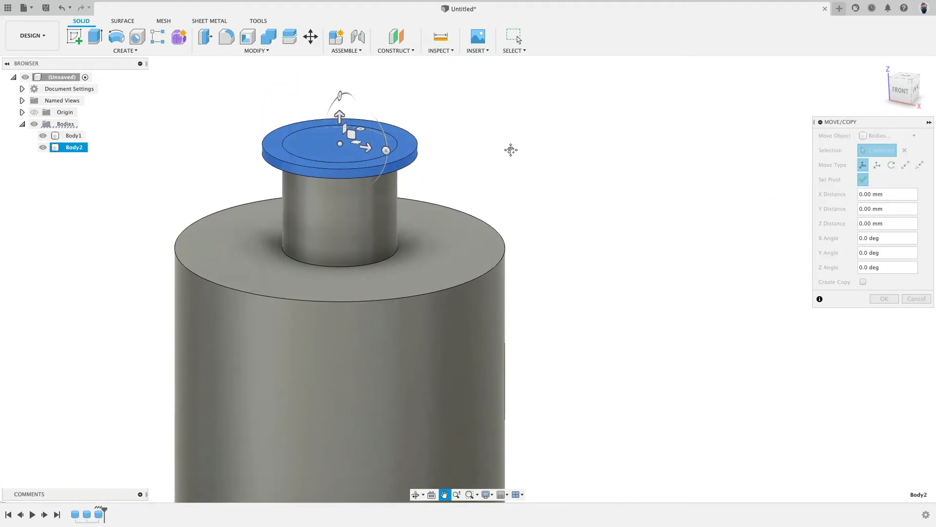
left_click(863, 180)
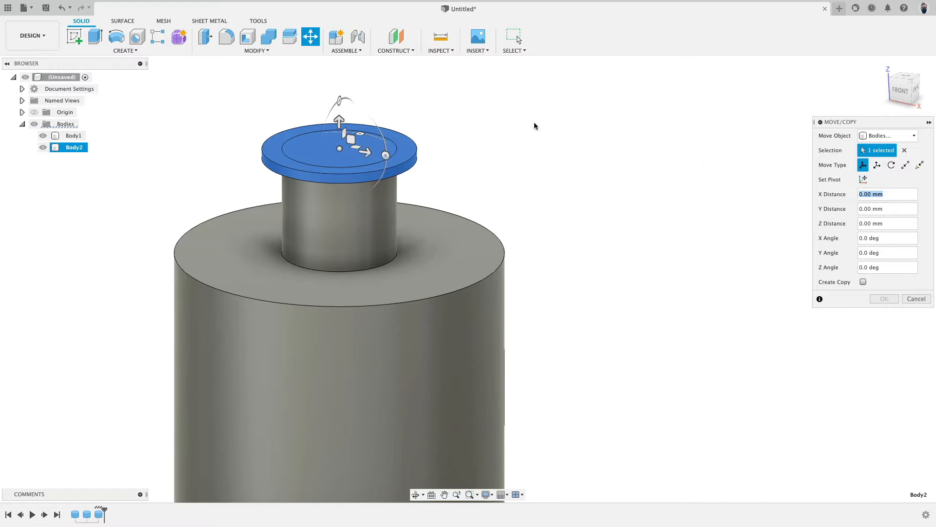
Move the disc body down the neck with a Z distance of -15 mm.
left_click_drag(340, 120, 340, 176)
type("-15")
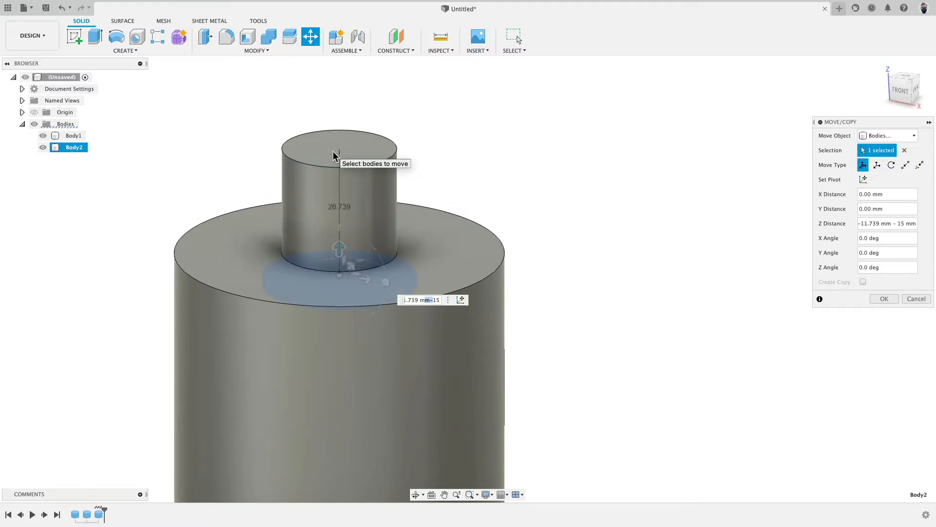
key("shift+Left")
key("shift+Left")
key("shift+Left")
key("shift+Left")
key("shift+Left")
key("shift+Left")
key("shift+Left")
key("shift+Left")
key("shift+Left")
key("BackSpace")
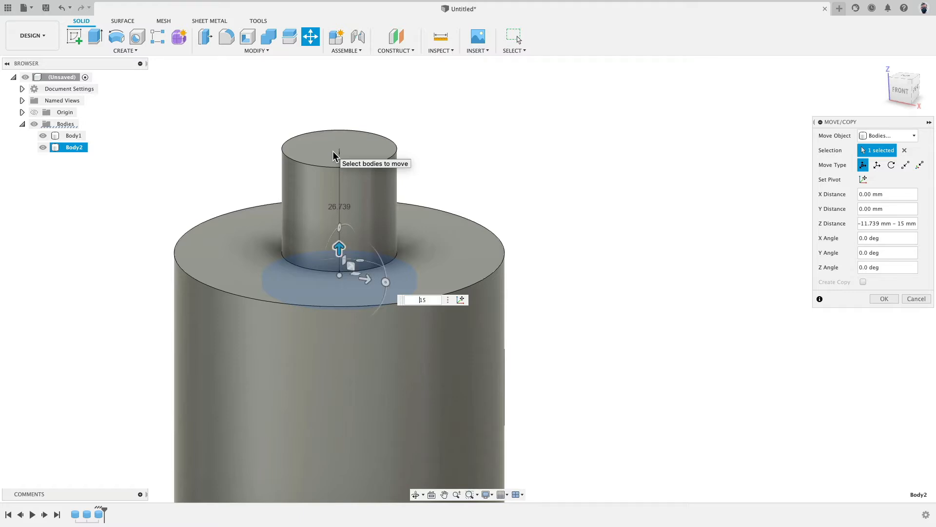
type("-")
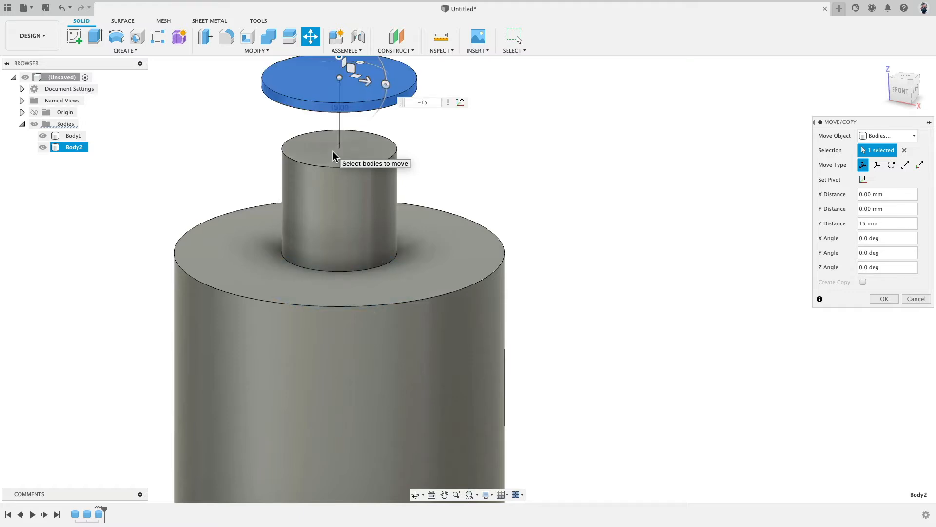
key("Return")
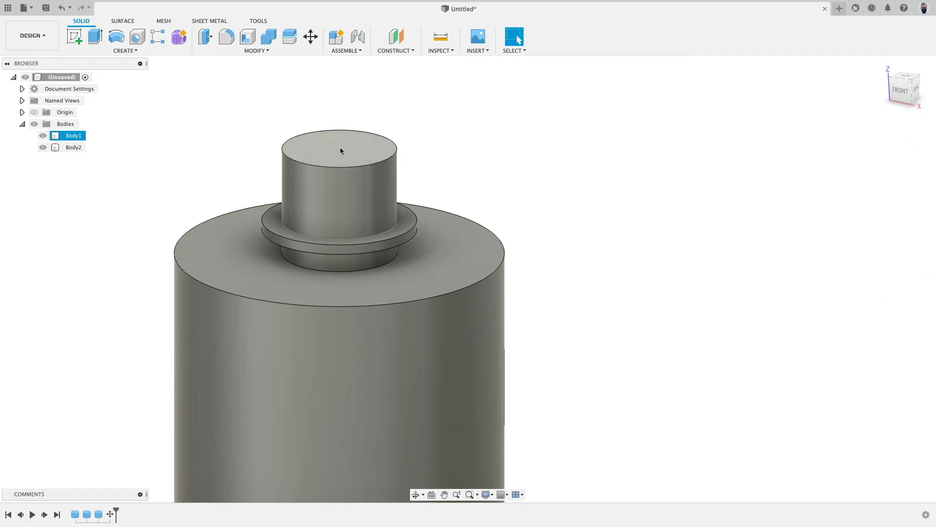
Combine the bottle as target body with the disc as tool body, previewing Intersect and finishing with the Join operation.
scroll(545, 230, "down", 2)
scroll(544, 230, "up", 3)
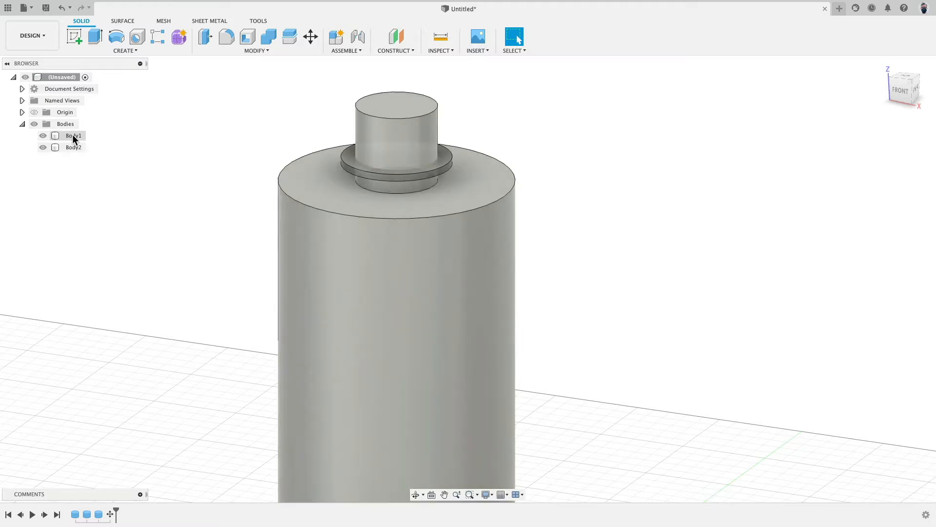
left_click(255, 50)
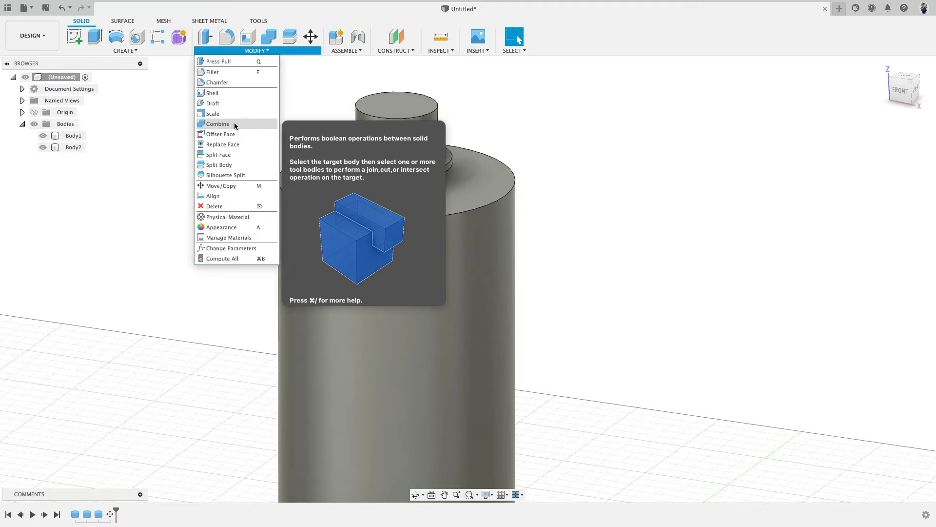
left_click(234, 124)
left_click(893, 166)
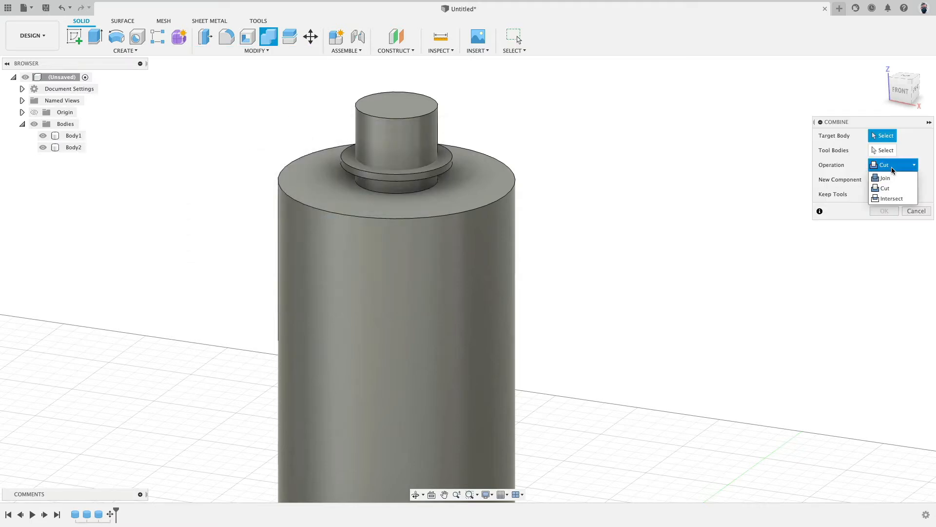
left_click(891, 136)
left_click(423, 130)
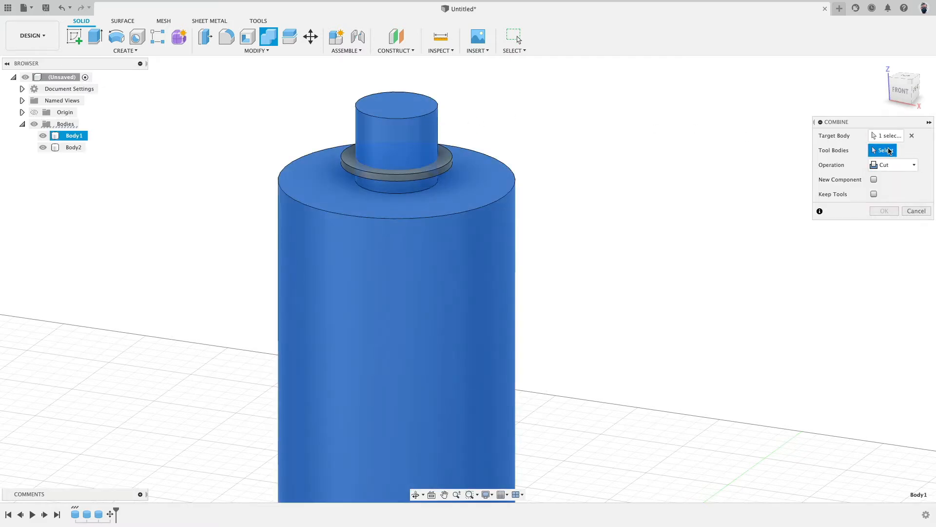
left_click(449, 161)
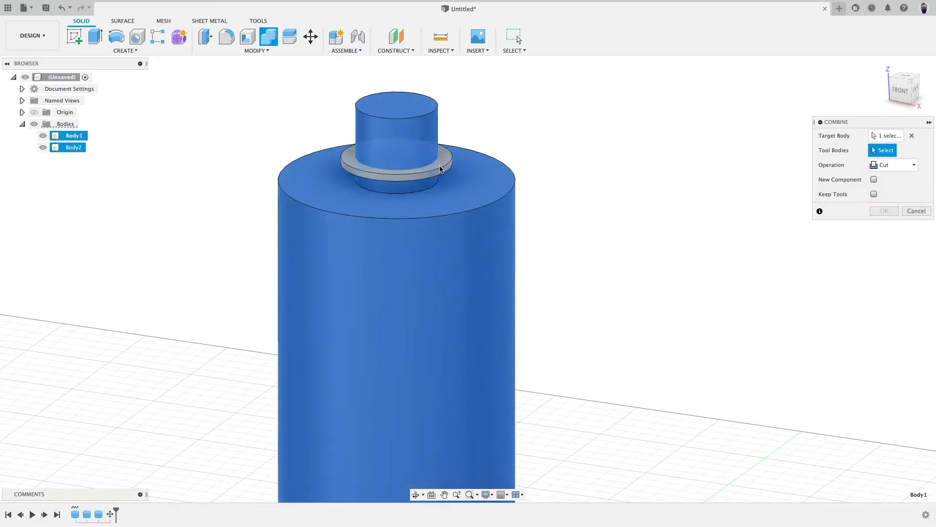
left_click(889, 166)
left_click(894, 181)
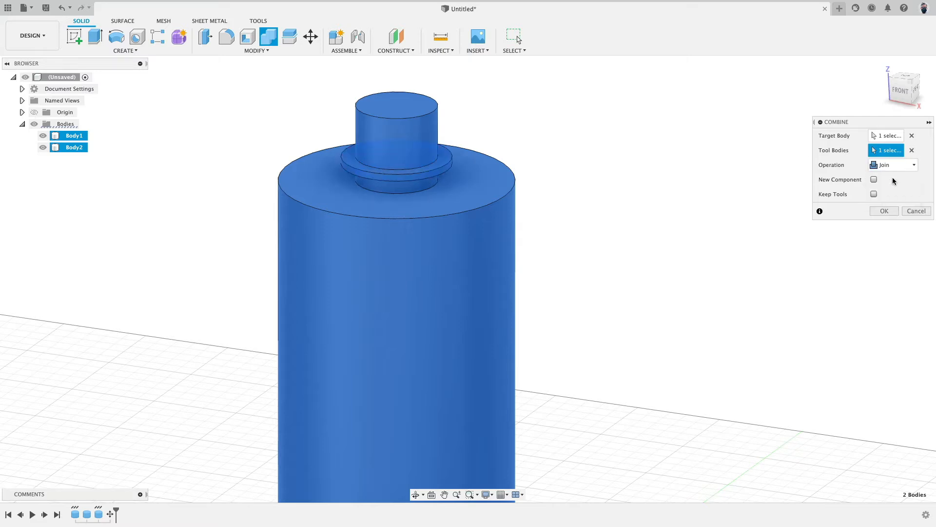
left_click(891, 168)
left_click(897, 197)
left_click(890, 166)
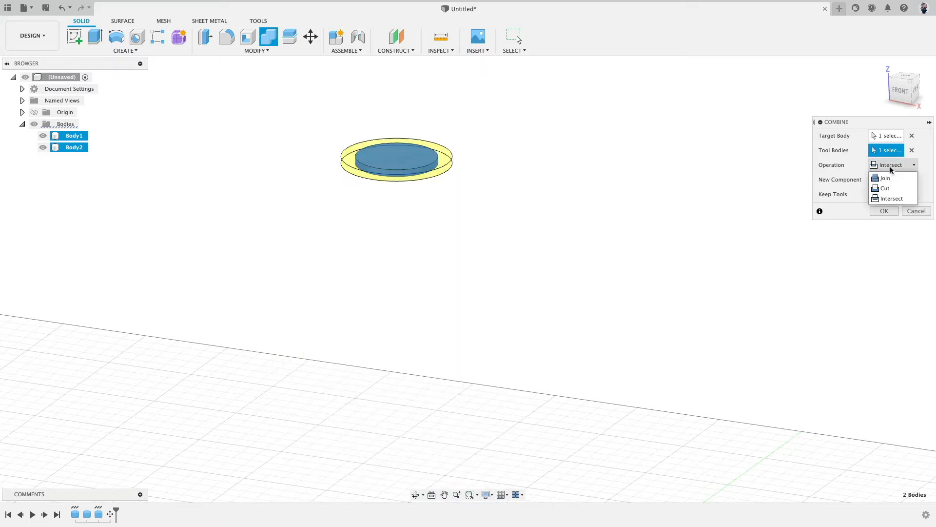
left_click(894, 178)
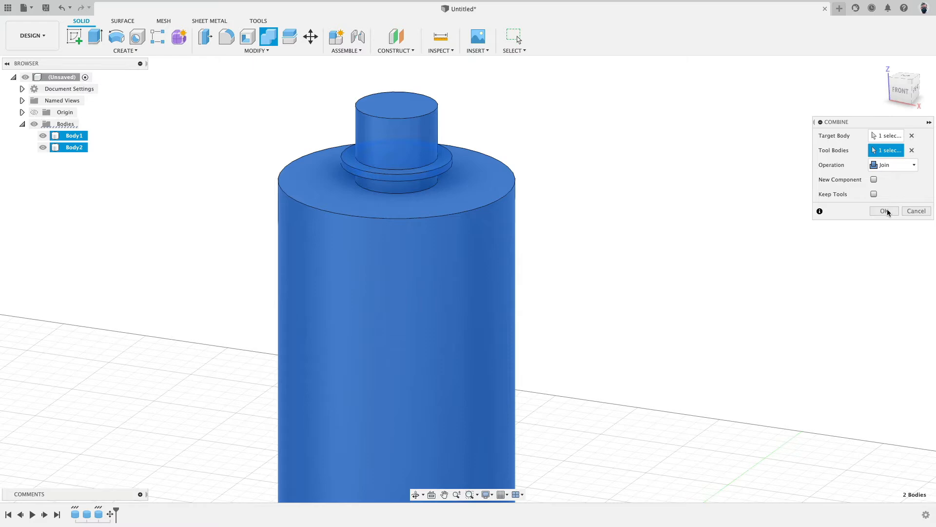
left_click(884, 210)
Start a cylinder on the neck's top face, centred on the neck, with a diameter of 28 mm.
scroll(250, 224, "down", 10)
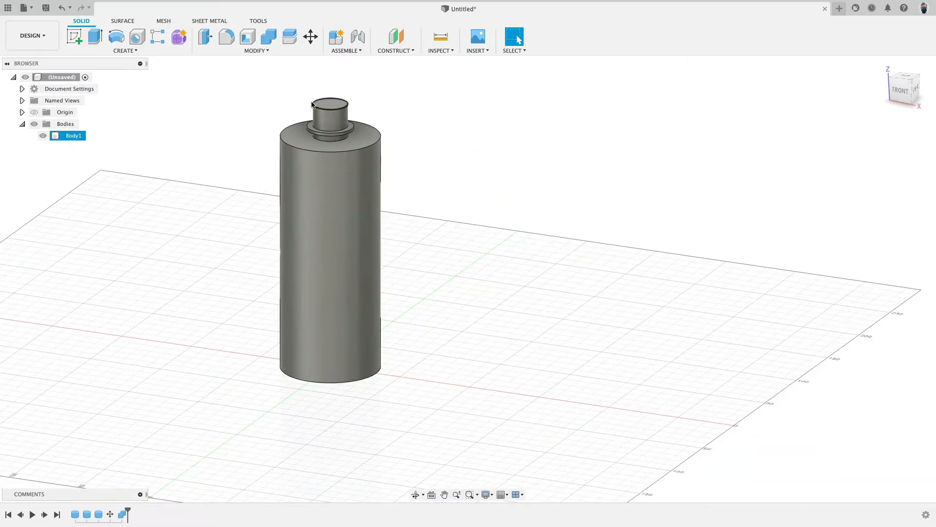
scroll(308, 92, "up", 6)
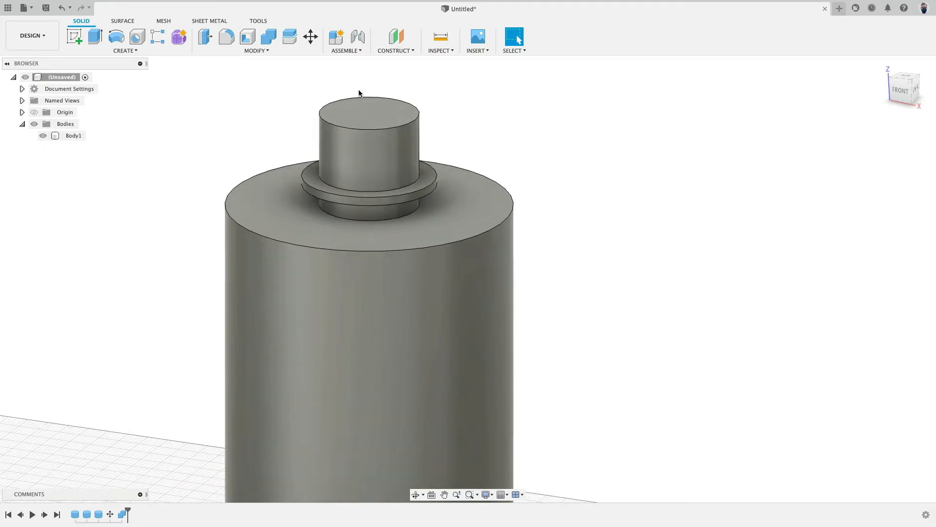
left_click(137, 51)
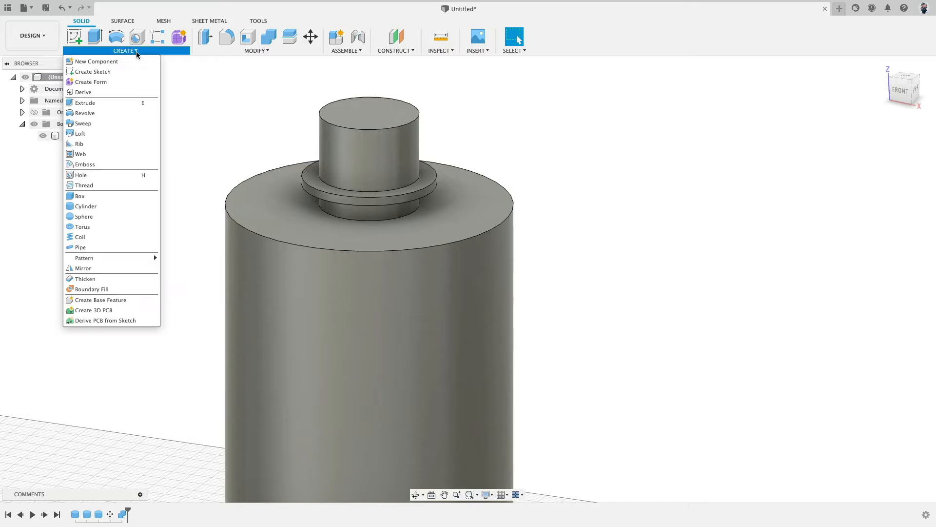
left_click(109, 207)
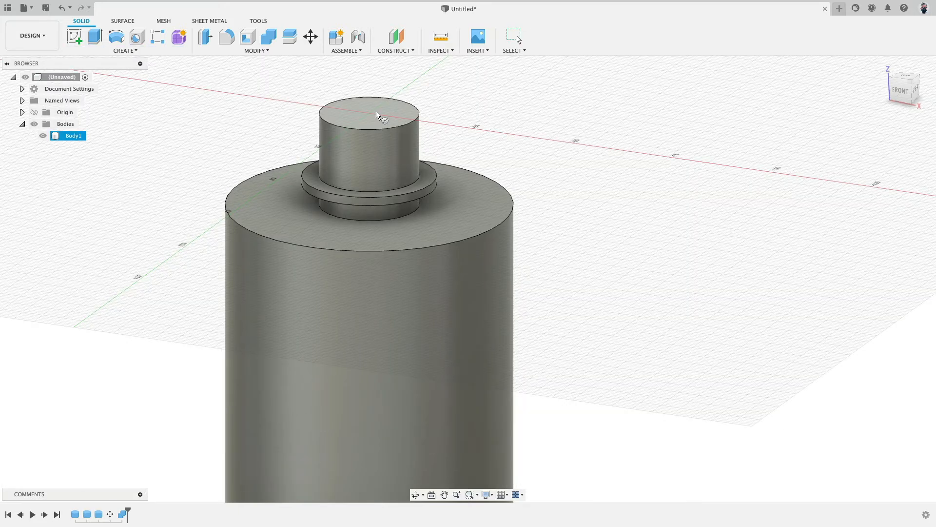
left_click(378, 116)
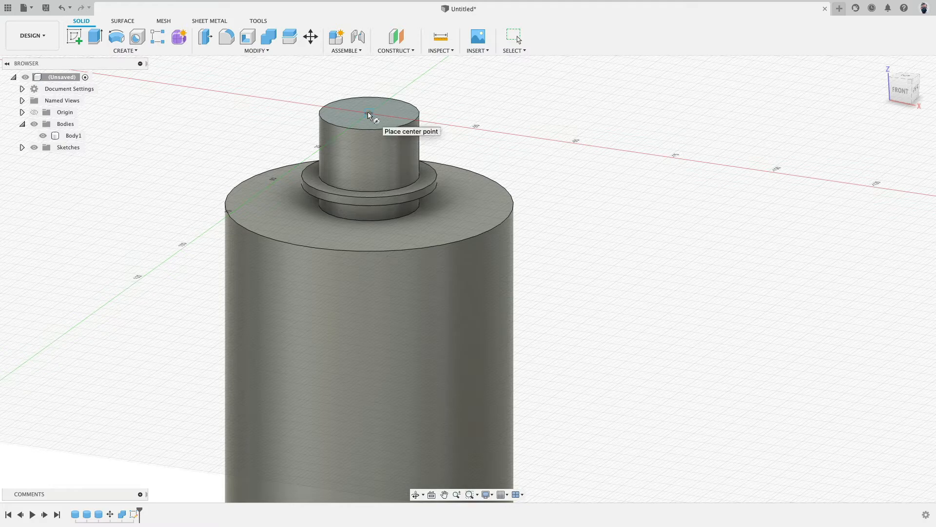
left_click(369, 114)
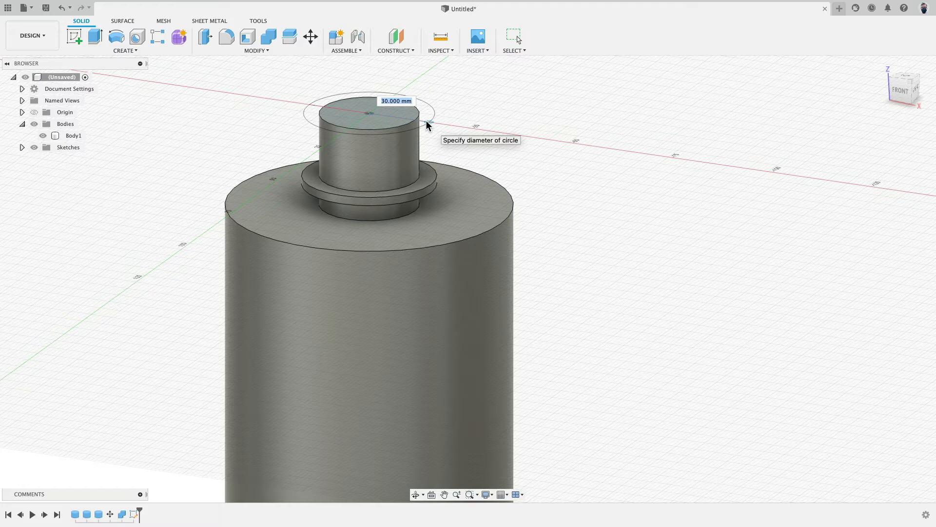
type("27")
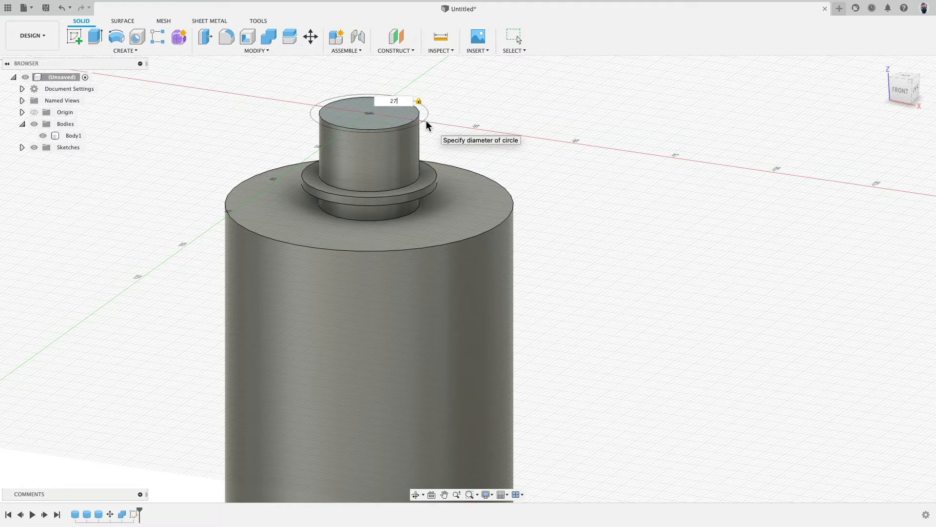
key("BackSpace")
type("8")
key("Return")
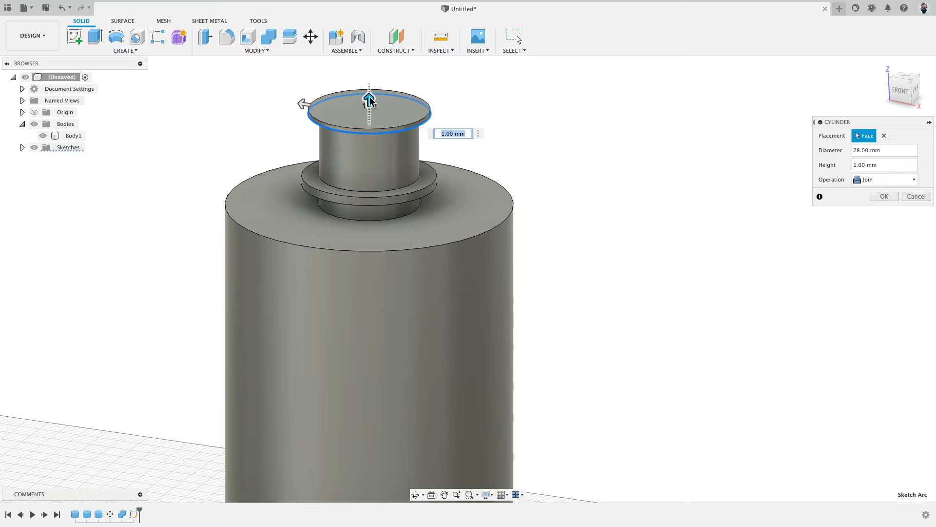
Set the cap cylinder's height to -14 mm and create it as a new body.
left_click_drag(369, 96, 370, 155)
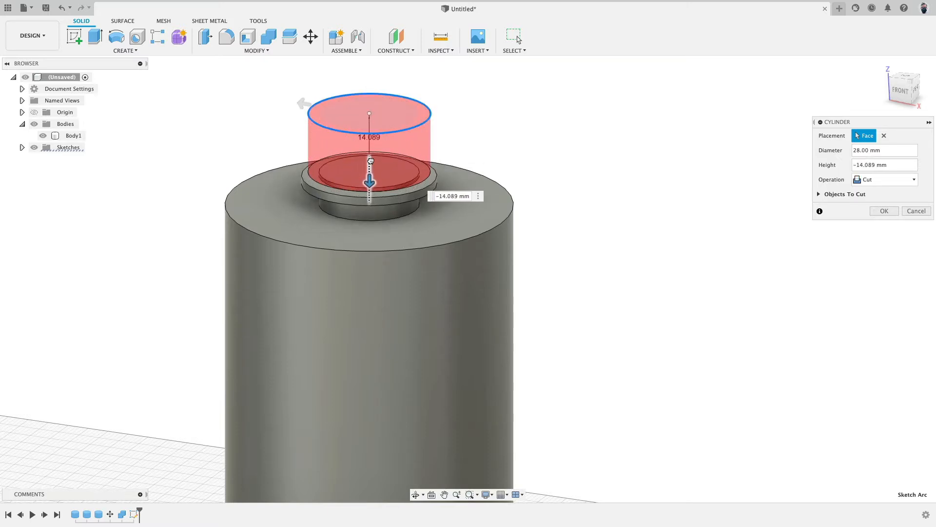
type("-14")
key("Return")
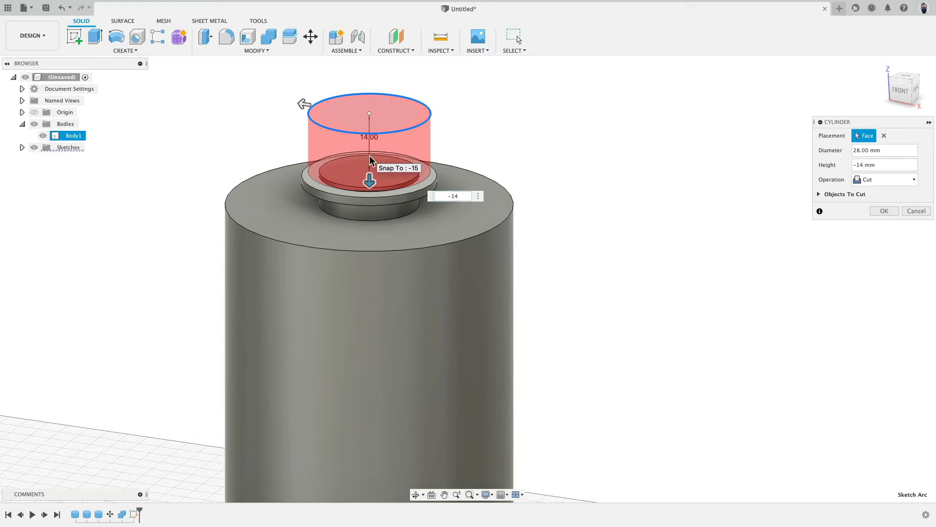
left_click(906, 180)
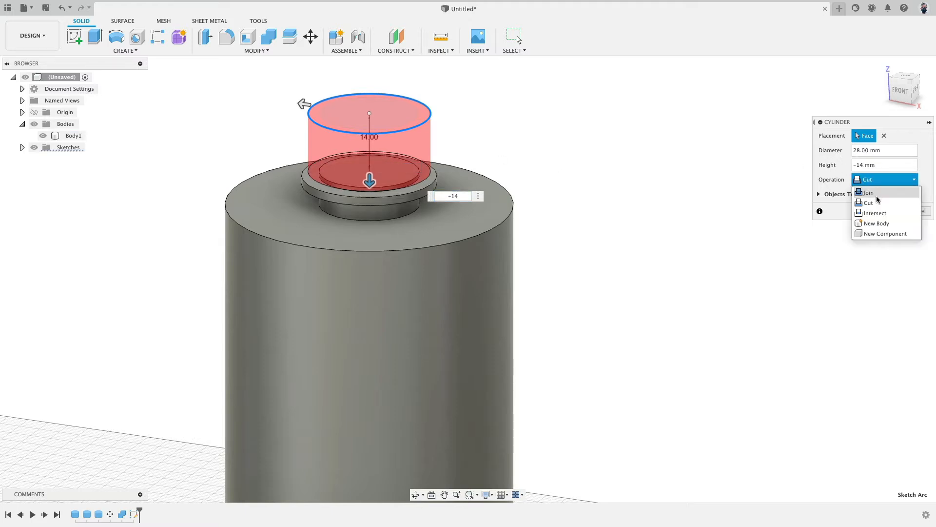
left_click(877, 224)
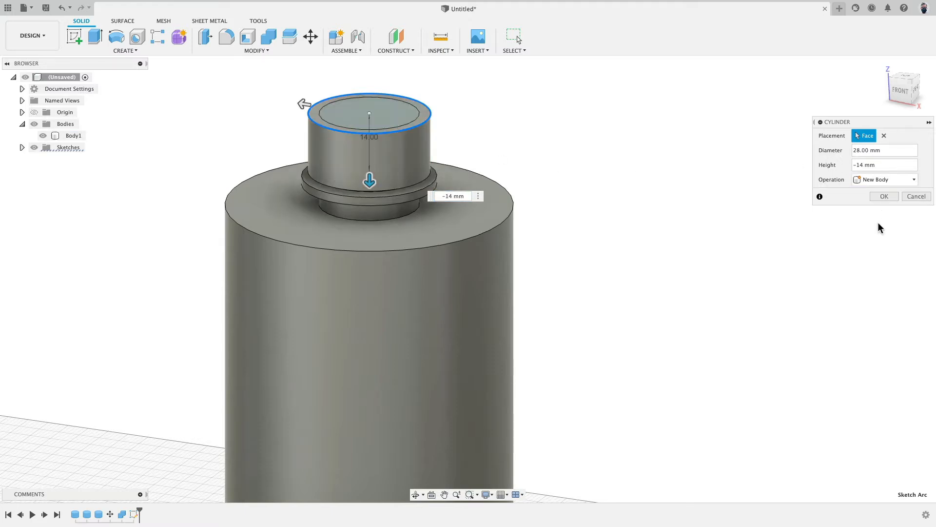
left_click(884, 196)
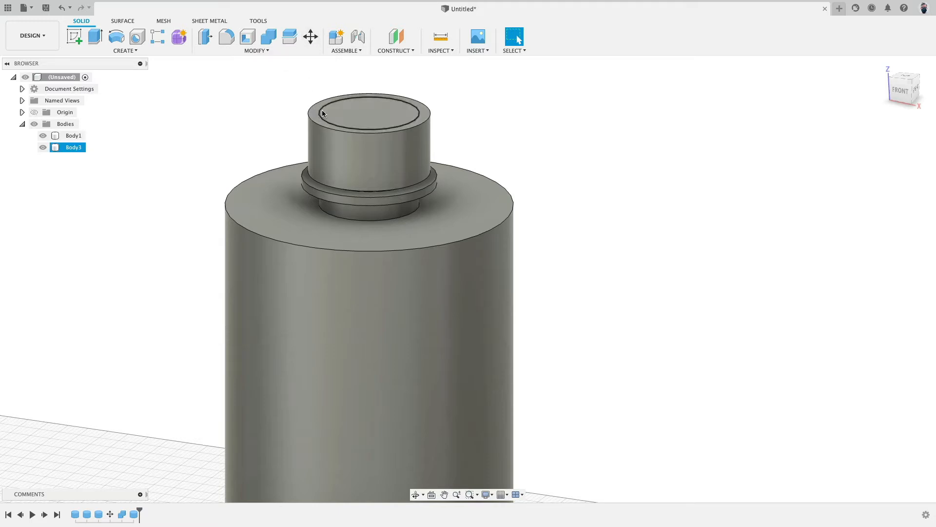
Move the top face of the cap body up by a Z distance of 2 mm.
left_click(311, 37)
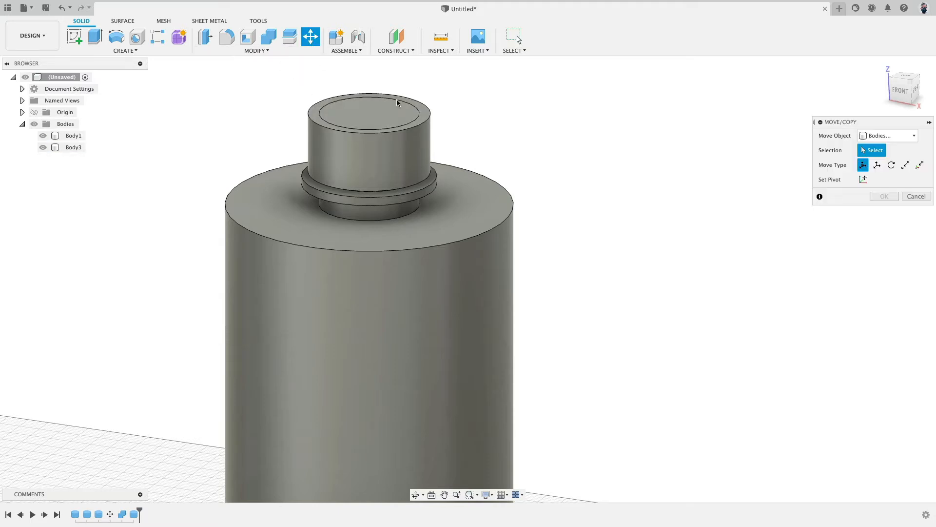
left_click(878, 137)
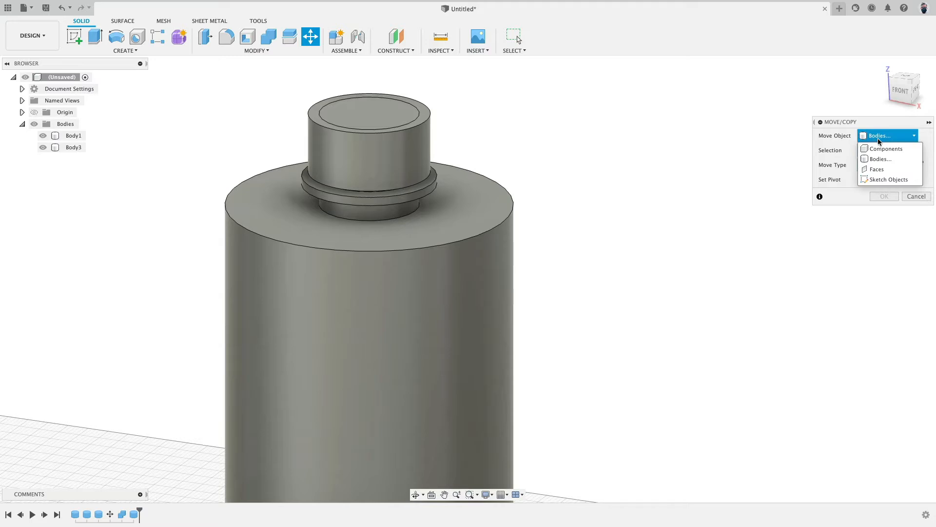
left_click(886, 170)
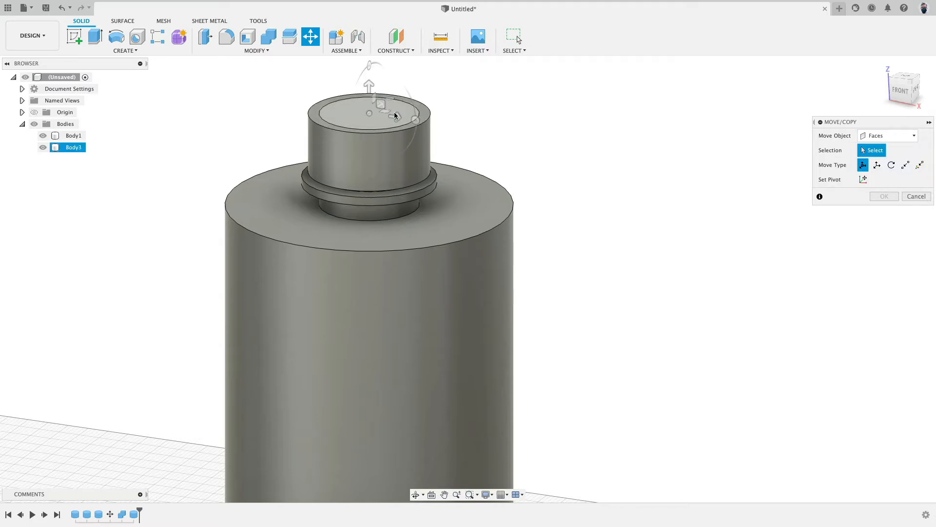
left_click(424, 116)
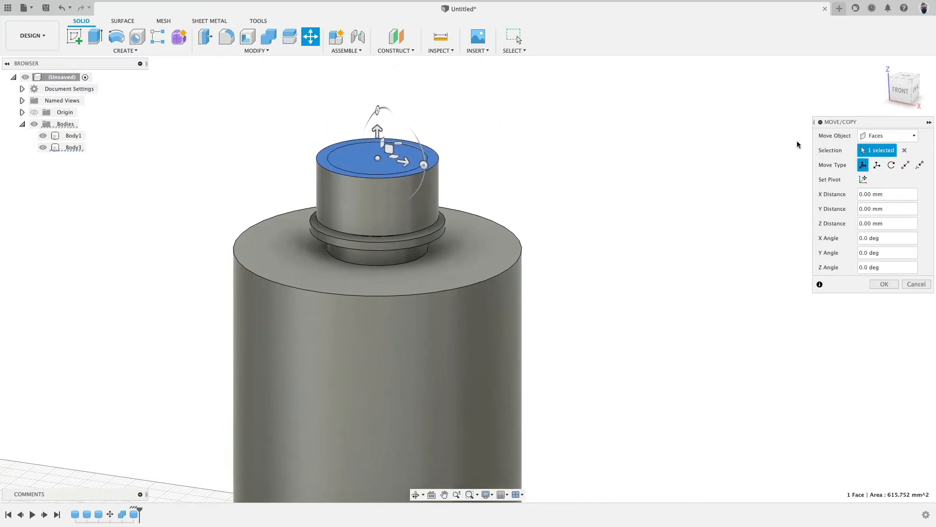
left_click_drag(377, 130, 378, 124)
type("2")
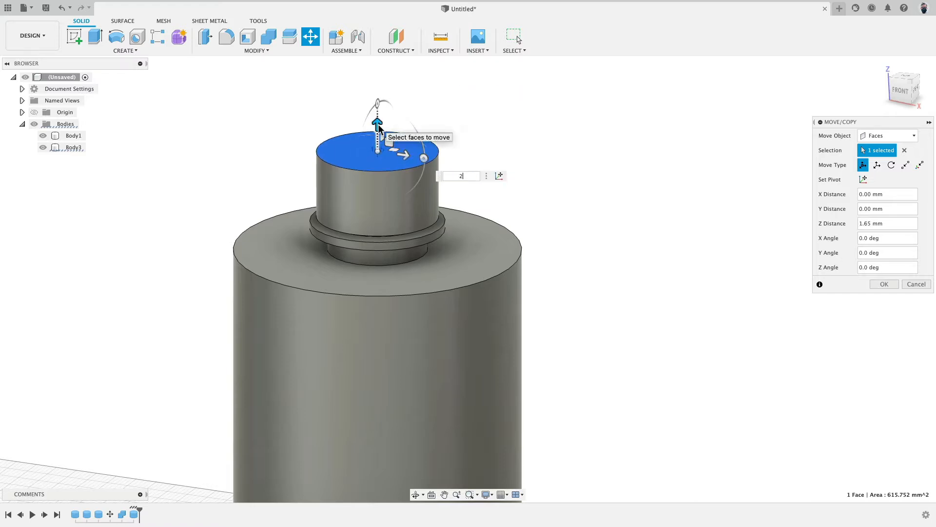
left_click(885, 286)
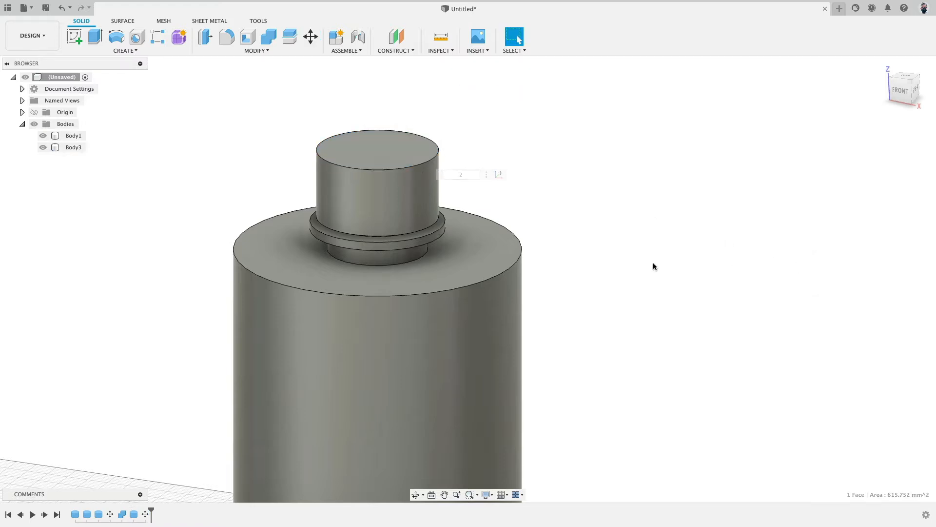
Hide the bottle body so that only the cap body is displayed.
middle_click_drag(654, 265, 593, 272, "shift")
left_click(43, 147)
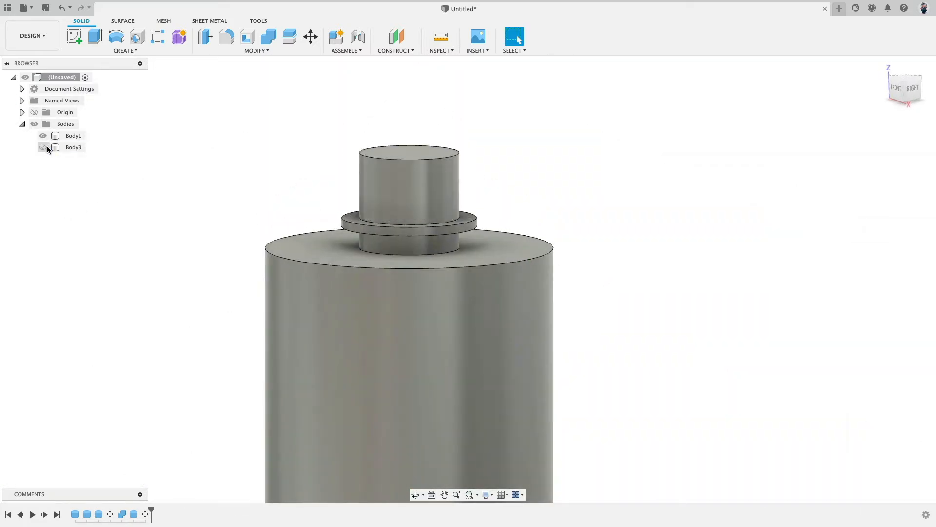
left_click(43, 135)
middle_click_drag(157, 215, 168, 199, "shift")
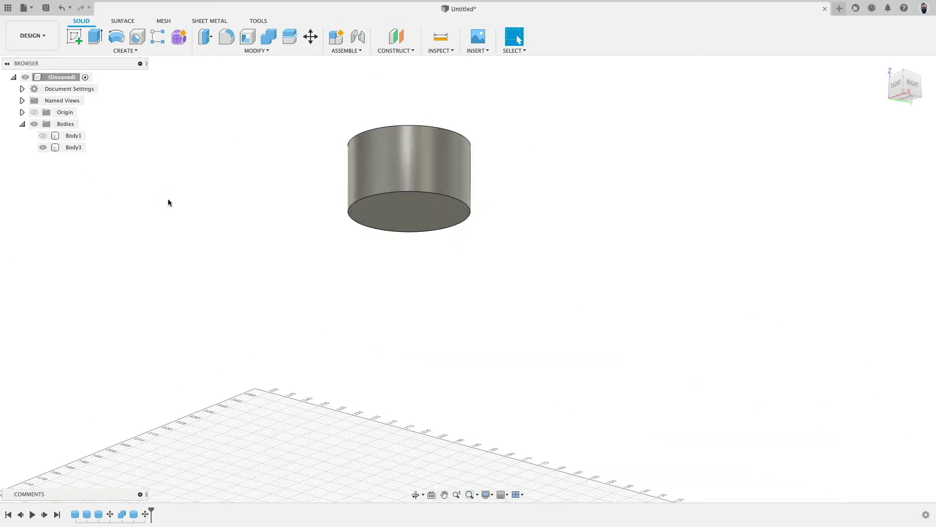
left_click(409, 209)
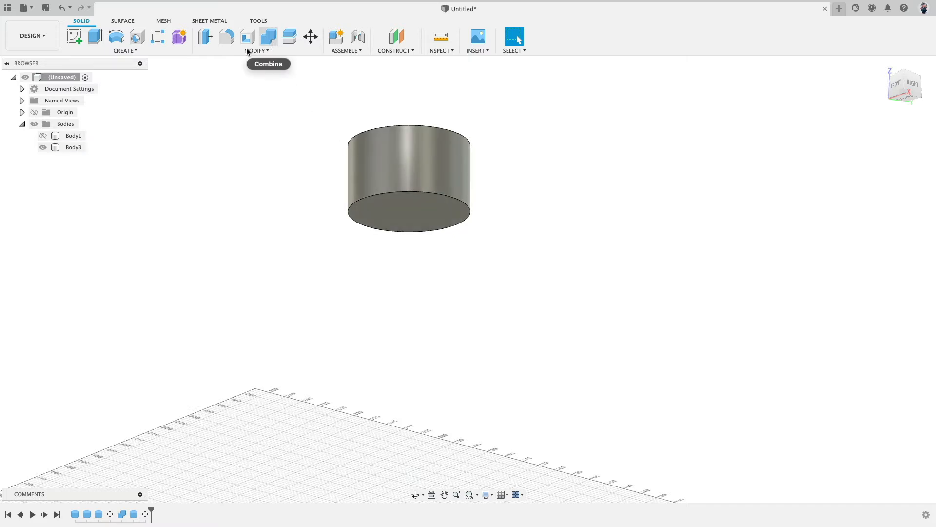
left_click(124, 50)
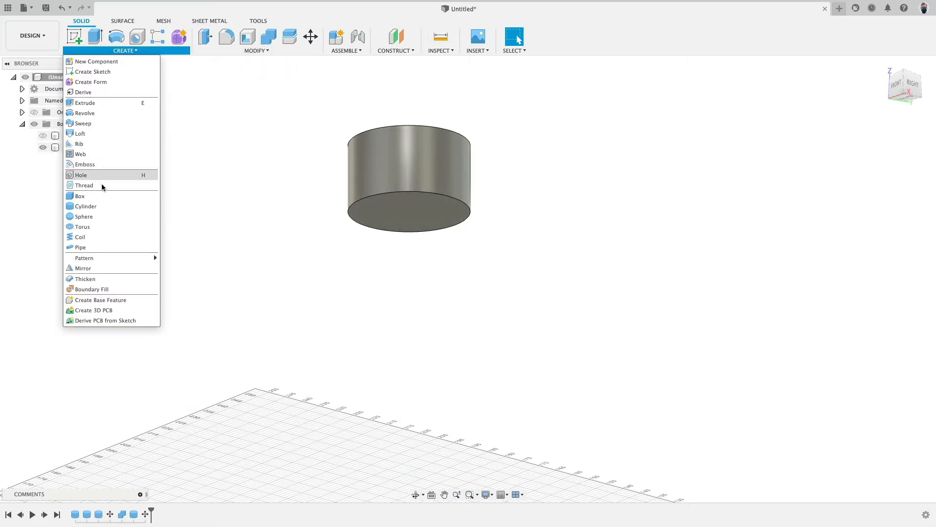
left_click(101, 206)
left_click(411, 215)
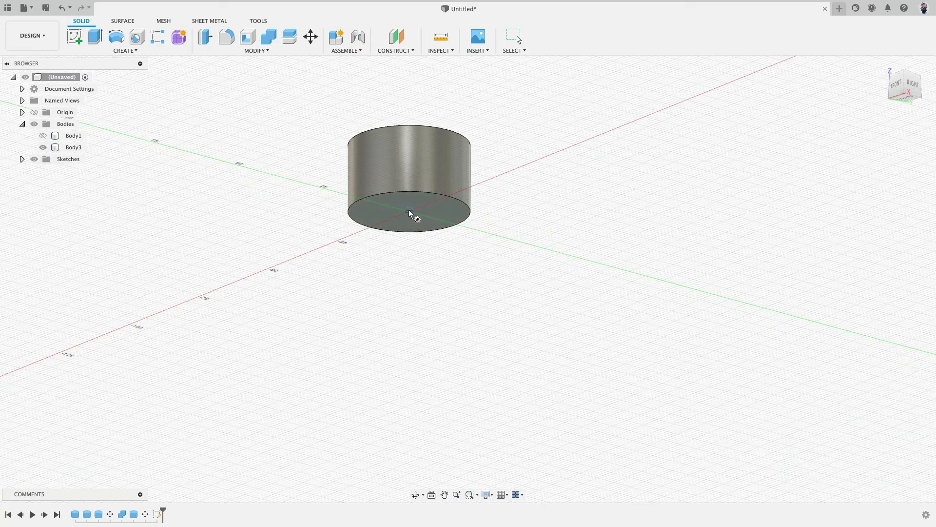
left_click(409, 211)
left_click(390, 217)
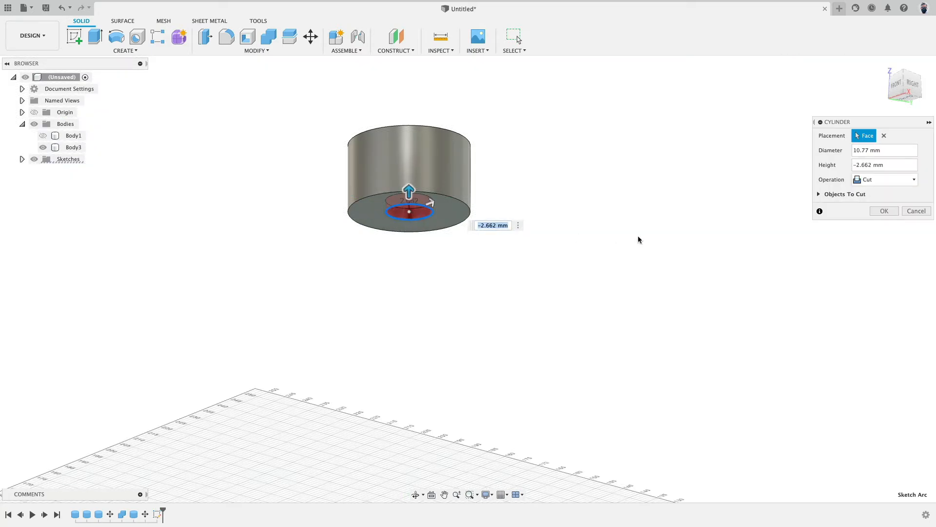
left_click(910, 213)
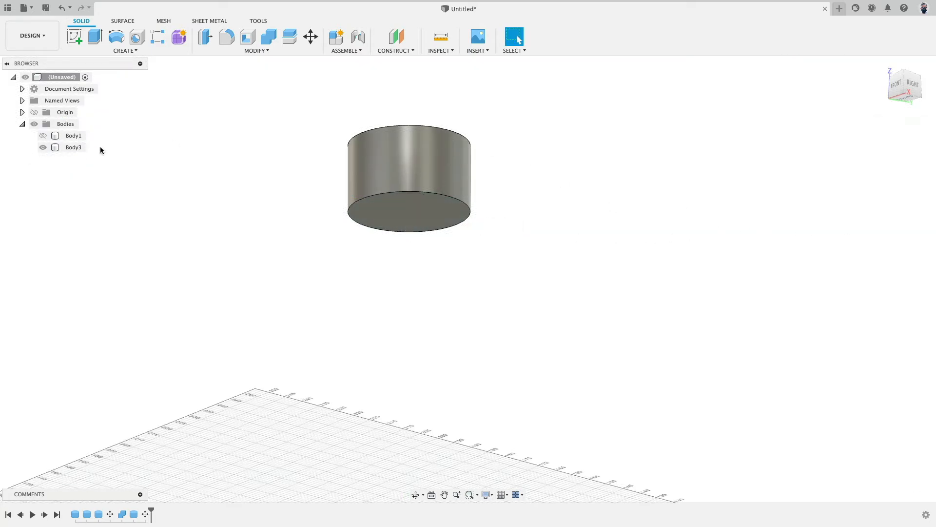
Hollow the cap with Combine, using the cap as target, the bottle as tool body and the Cut operation, keeping the bottle.
left_click(43, 136)
left_click(43, 136)
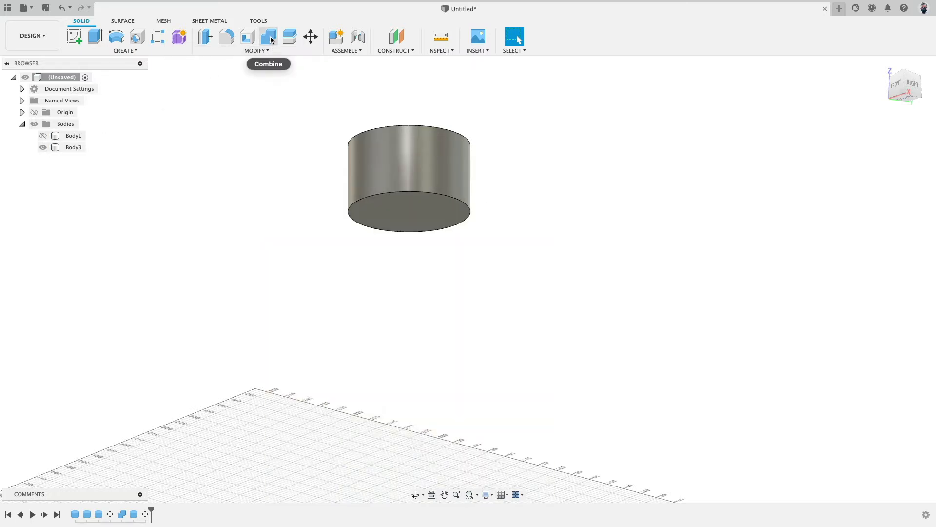
left_click(265, 50)
left_click(258, 123)
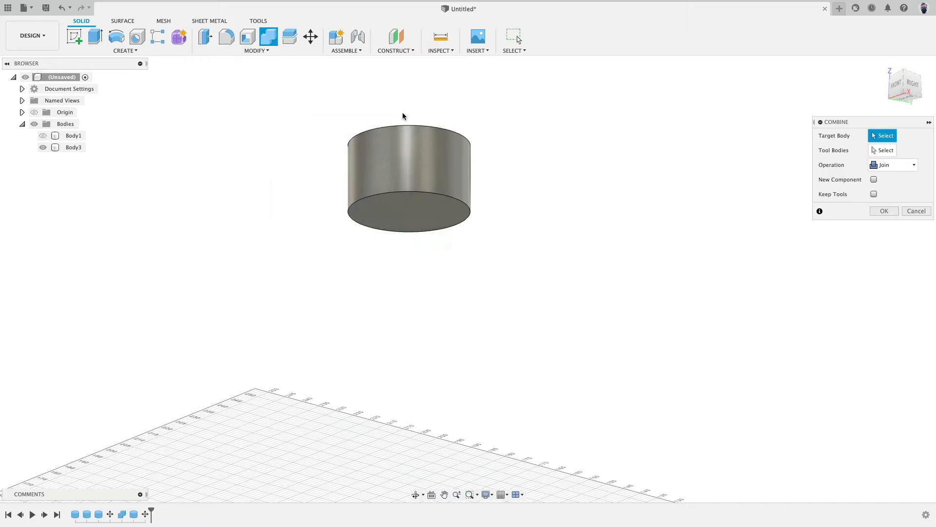
left_click(459, 164)
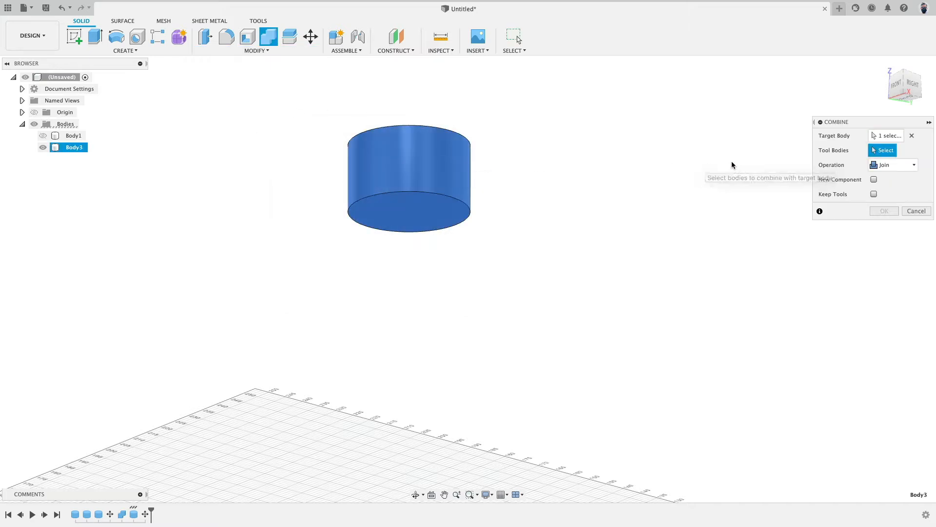
left_click(73, 136)
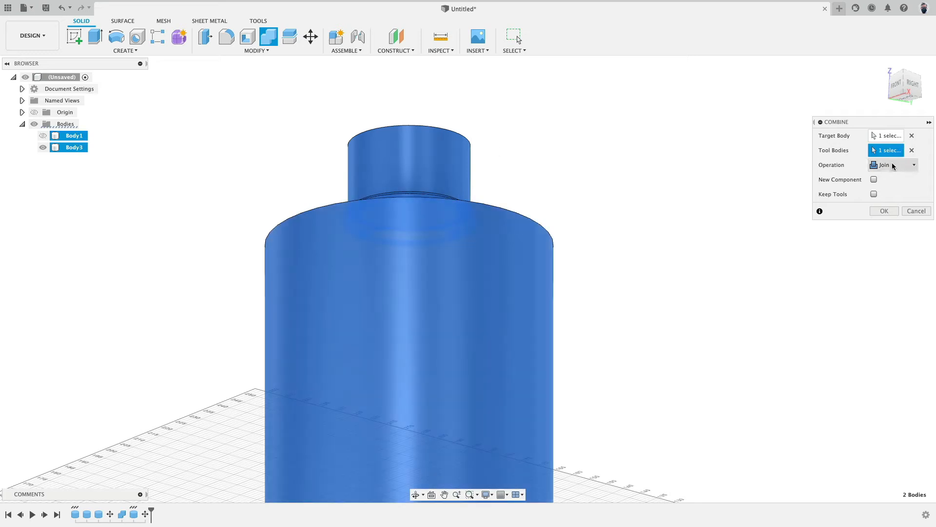
left_click(902, 166)
left_click(902, 184)
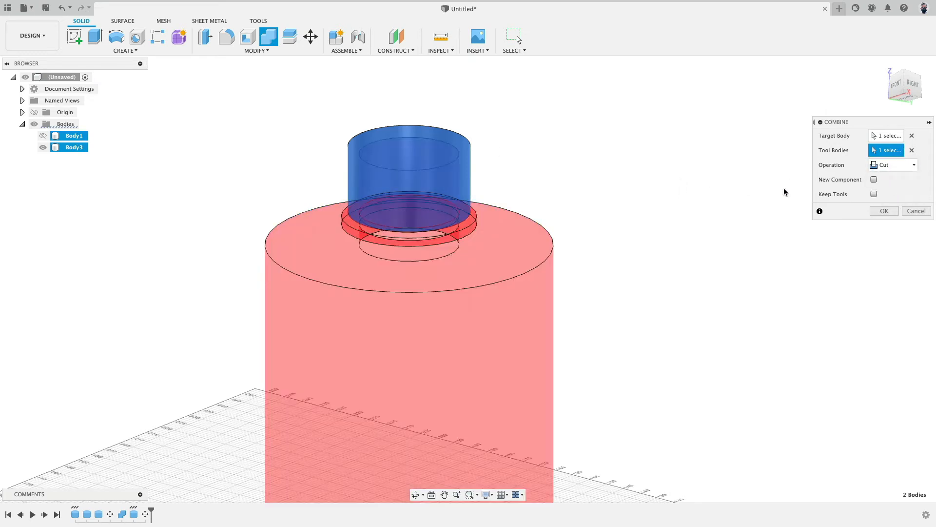
left_click(882, 212)
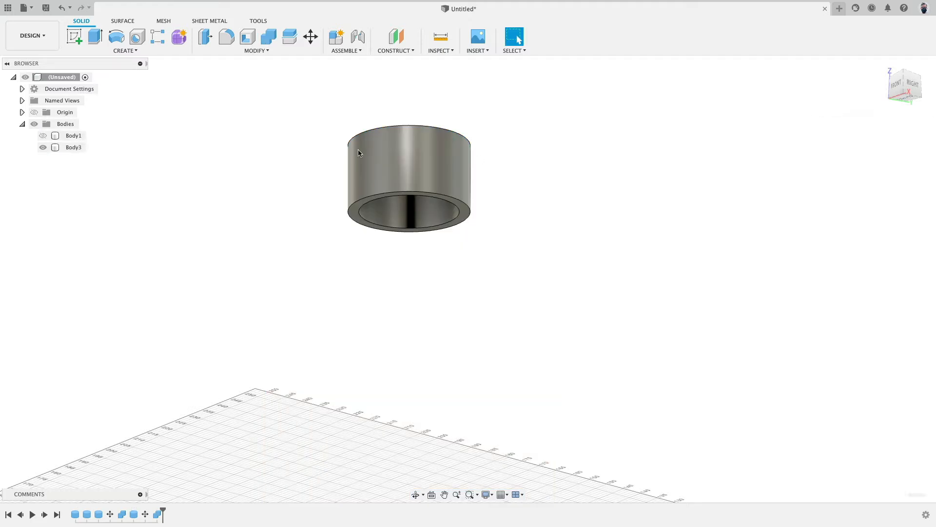
Inspect the hollowed cap and show the bottle body together with it again.
left_click(46, 135)
left_click(45, 137)
middle_click_drag(308, 228, 305, 257, "shift")
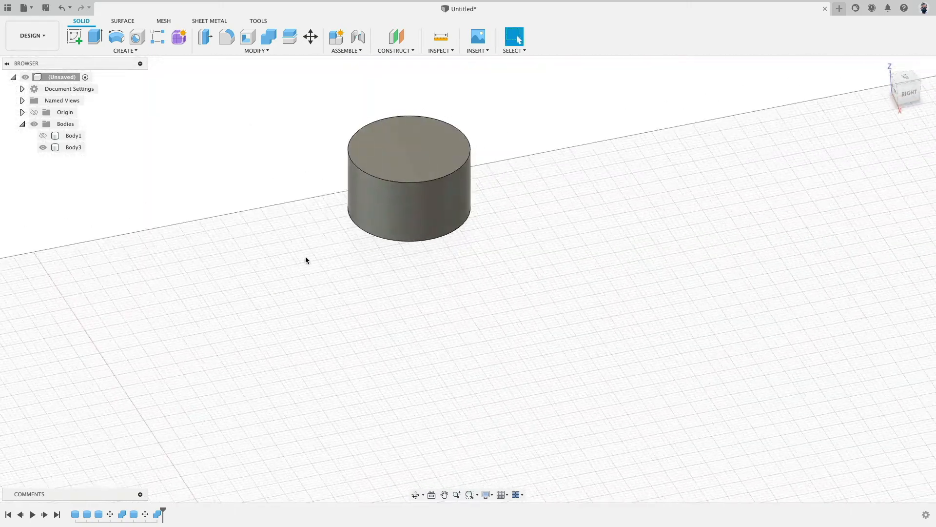
scroll(302, 234, "down", 3)
left_click(43, 136)
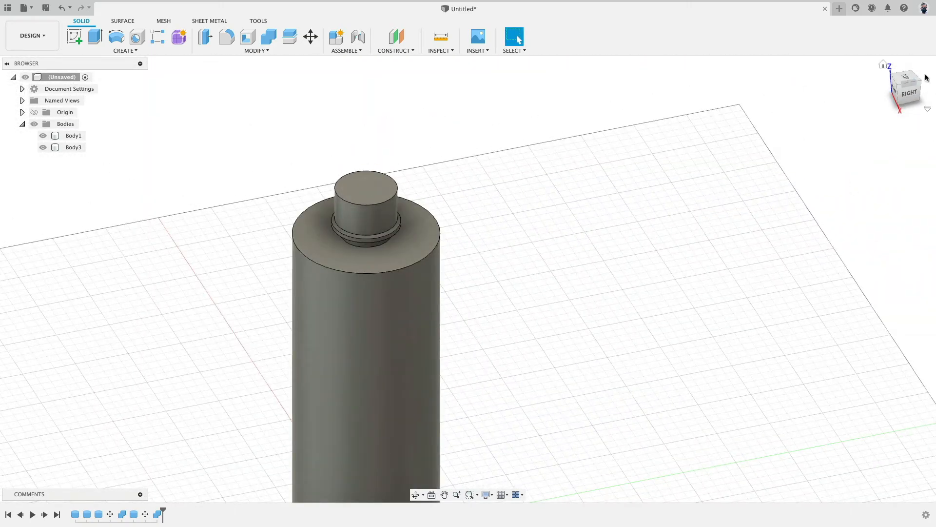
left_click(906, 84)
middle_click_drag(576, 277, 547, 204, "shift")
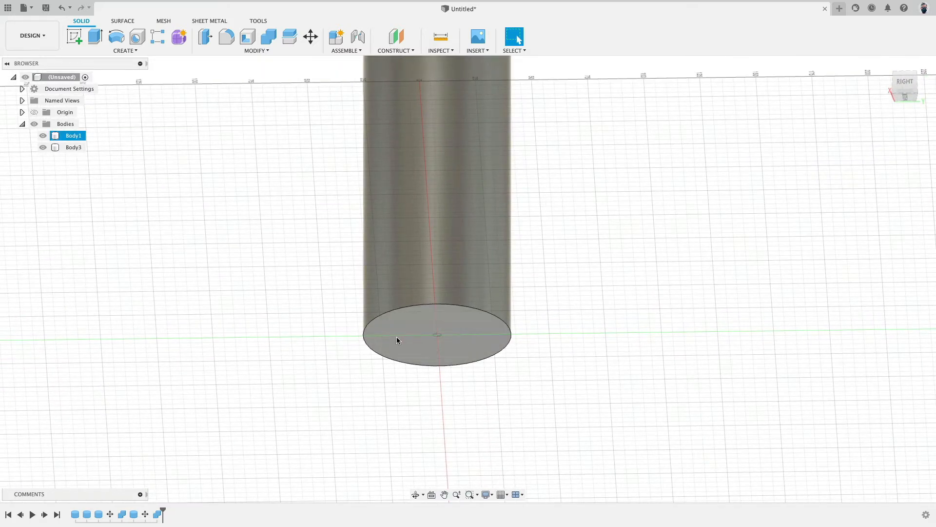
Create an 80 mm diameter sphere centred on the origin at the bottle's base as a new body.
left_click(121, 51)
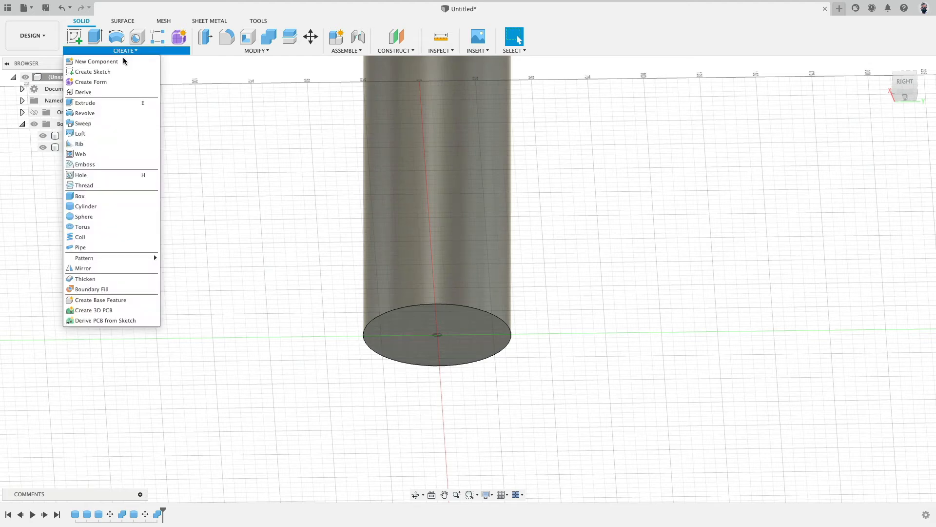
left_click(115, 217)
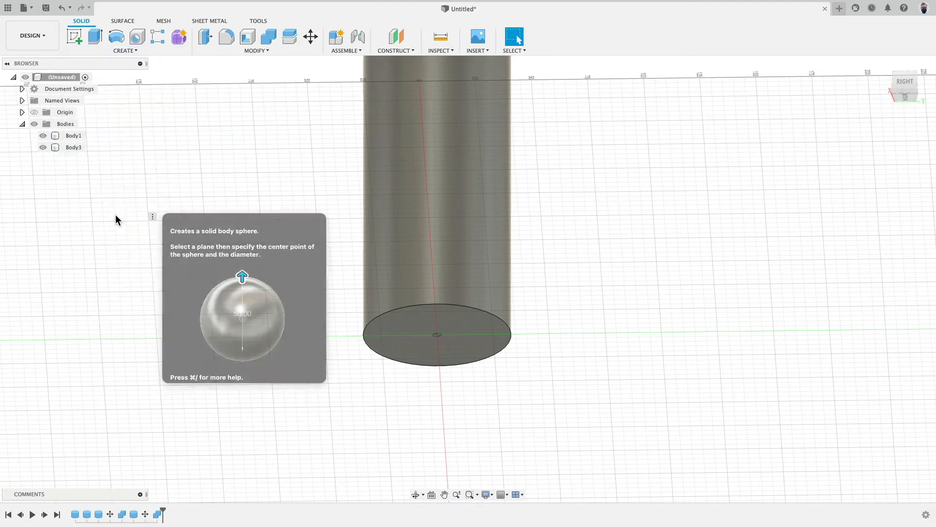
left_click(463, 323)
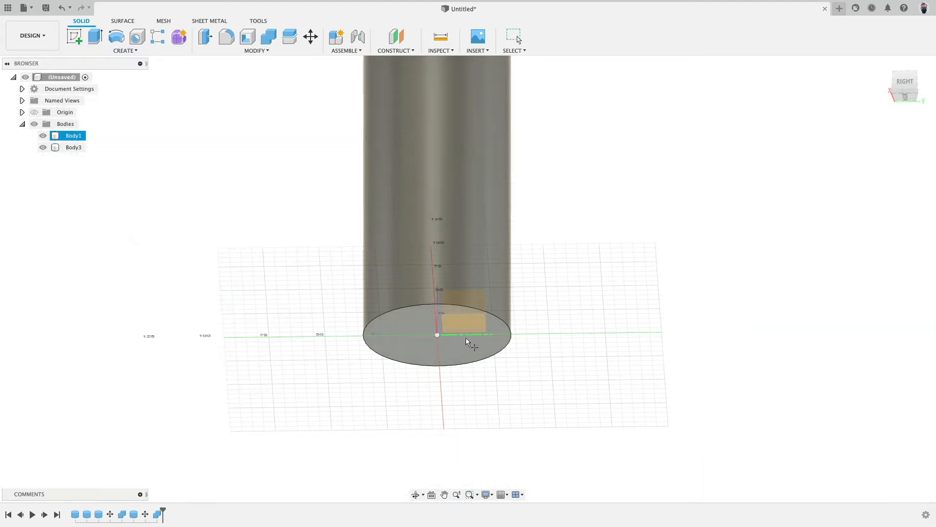
left_click(437, 334)
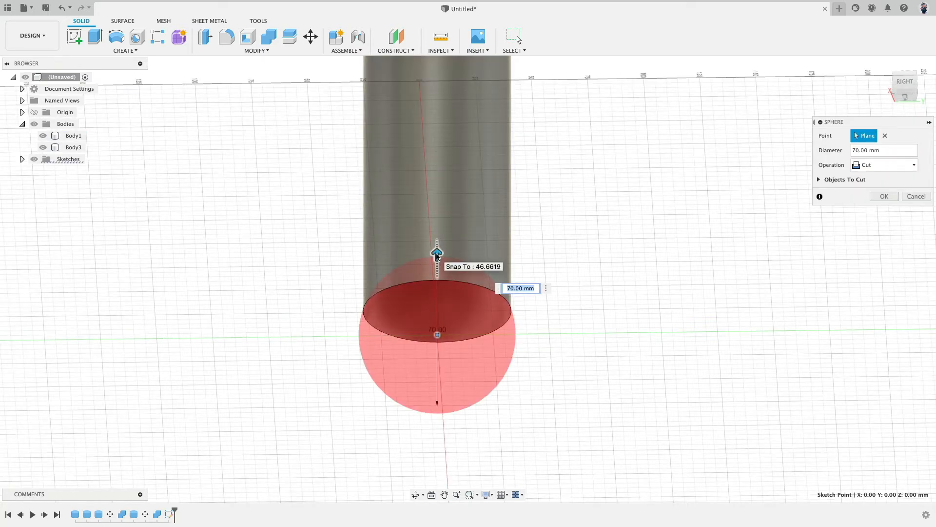
type("80")
key("Return")
left_click(885, 164)
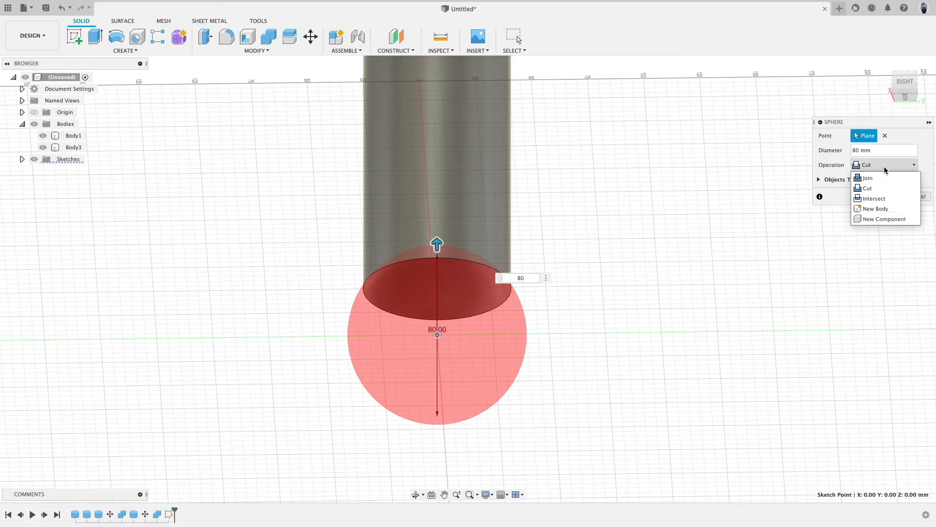
left_click(880, 208)
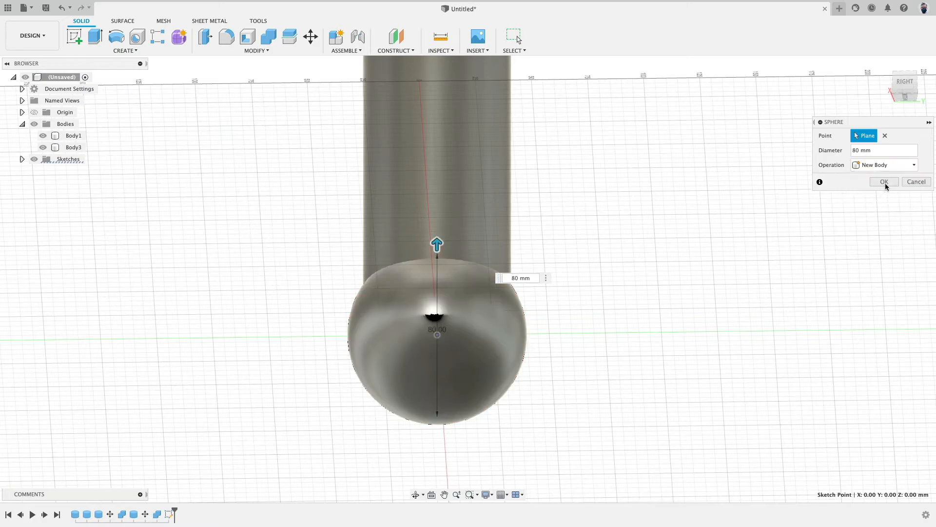
left_click(885, 182)
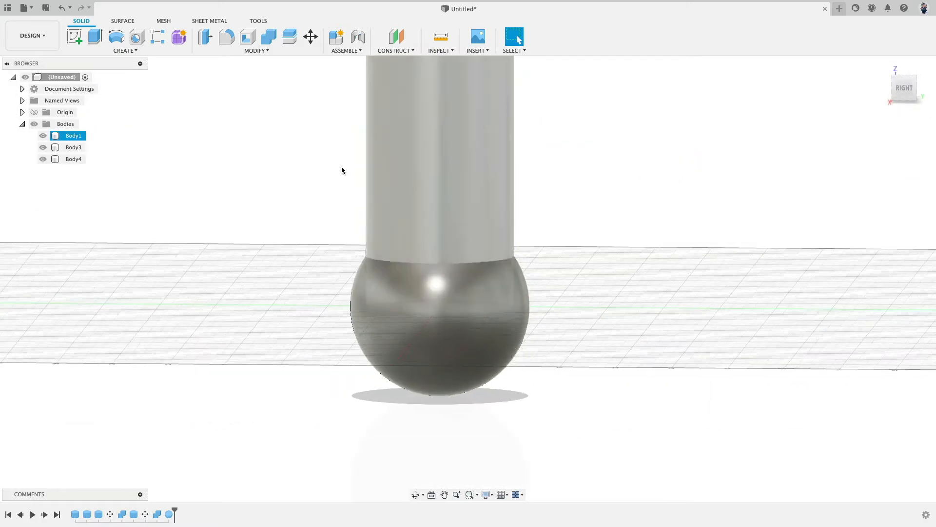
Move the sphere body down by a Z distance of about -33.6 mm, leaving its top overlapping the bottle's base.
left_click(73, 159)
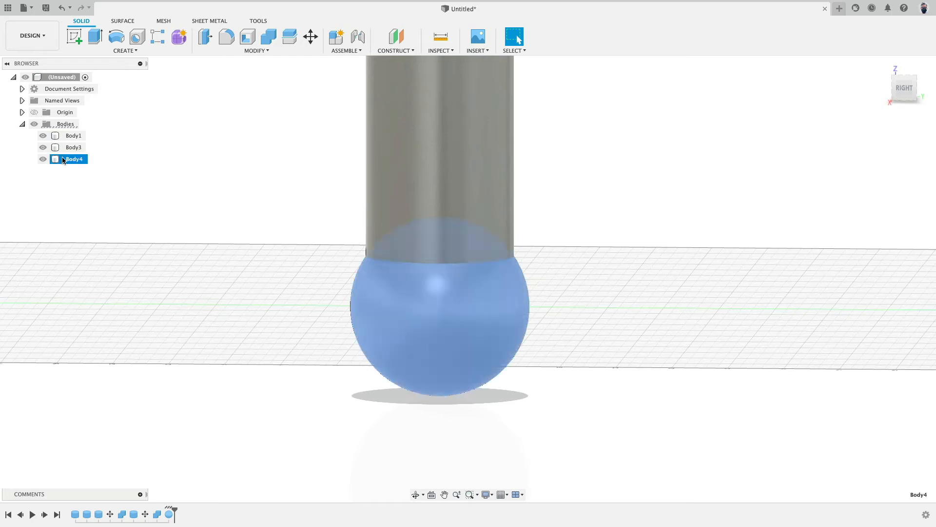
left_click(315, 37)
left_click_drag(360, 359, 354, 436)
left_click(903, 89)
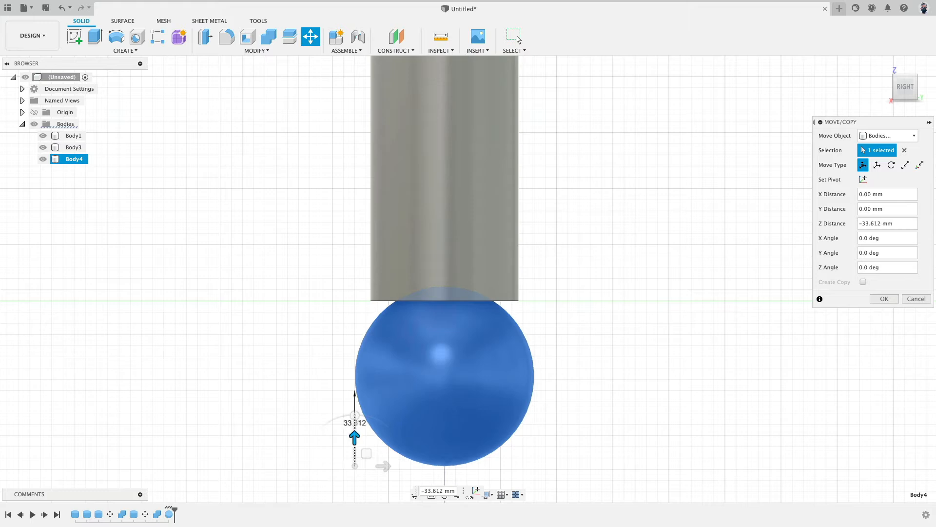
left_click(884, 299)
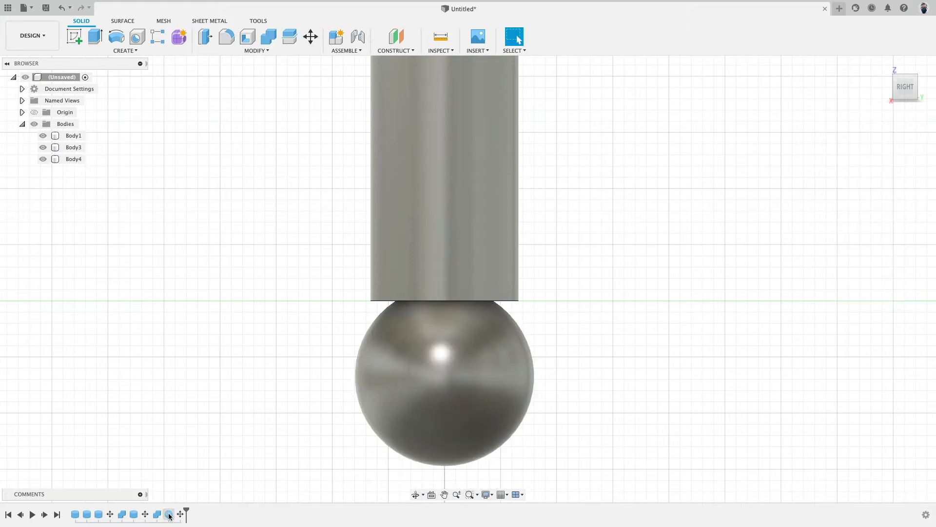
Edit the sphere feature and set its diameter to 90 mm.
double_click(169, 515)
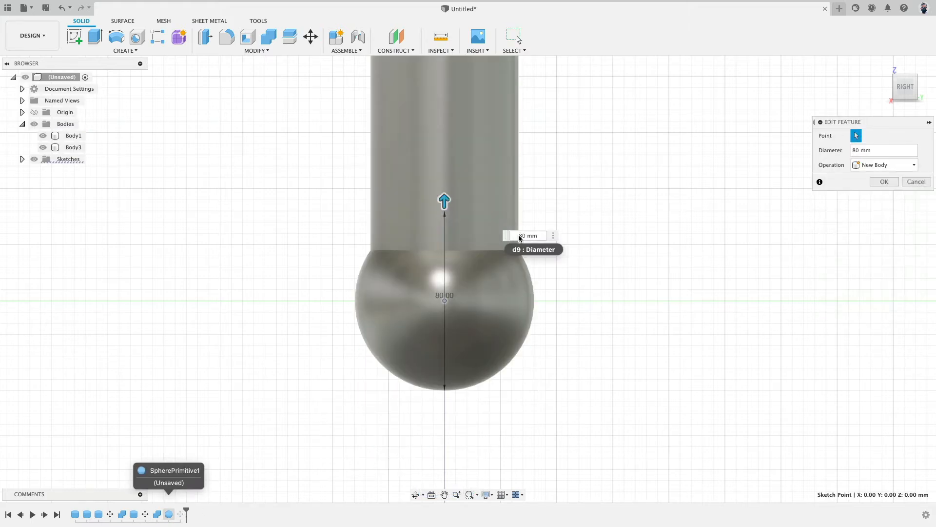
left_click(519, 237)
key("Return")
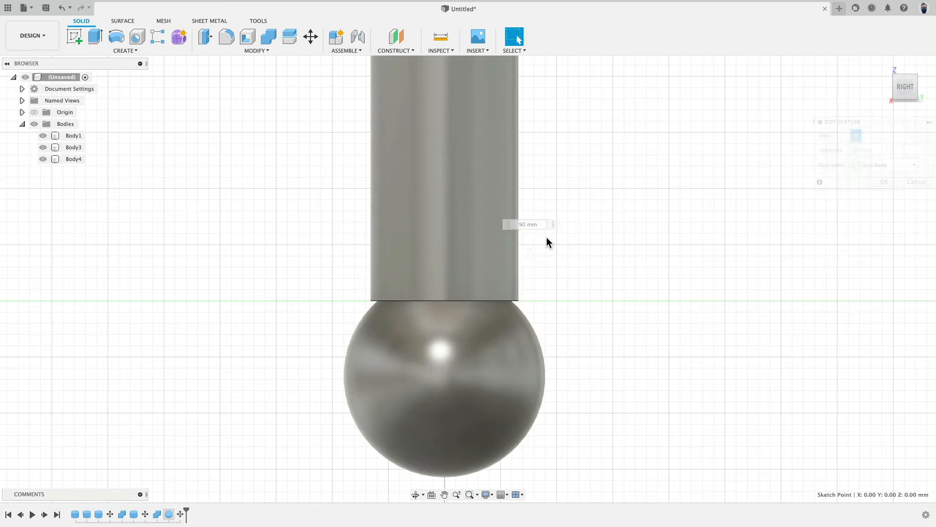
Edit the sphere's move feature to lower it by a further Z distance of about -3.9 mm.
double_click(181, 516)
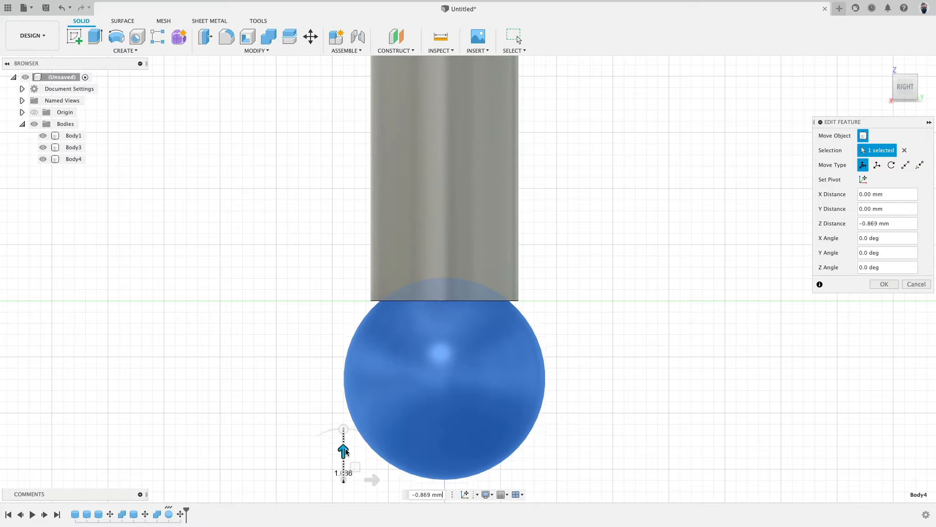
left_click_drag(345, 452, 344, 458)
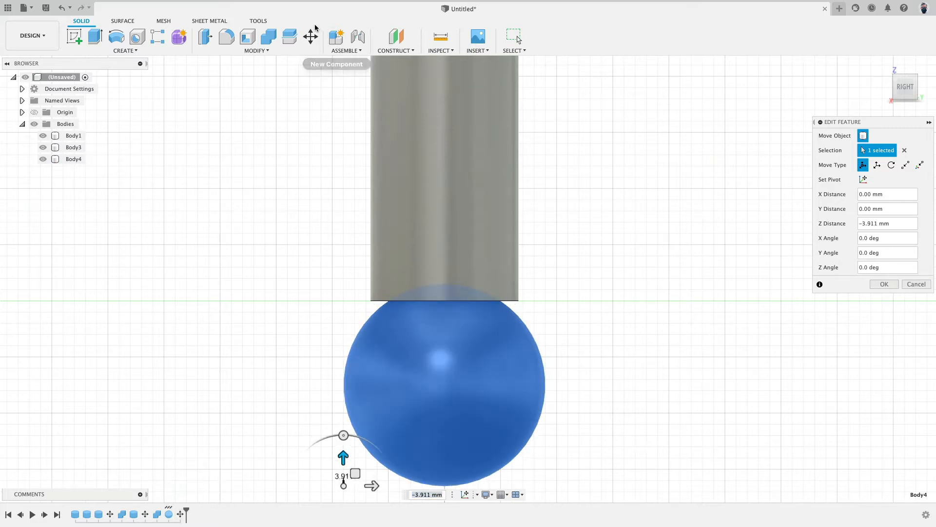
left_click(884, 285)
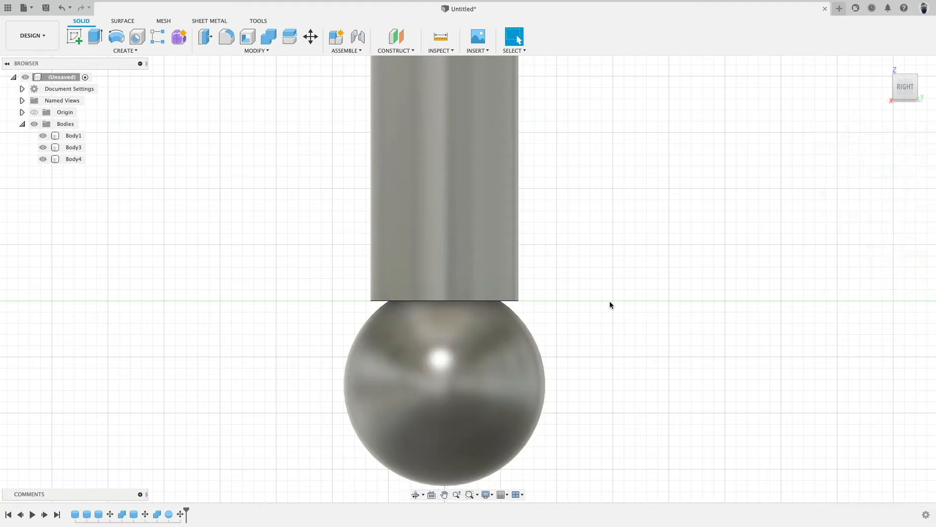
Combine with the Cut operation, using the bottle as target and the sphere as tool body, without keeping the tool.
left_click(268, 48)
left_click(227, 117)
left_click(397, 145)
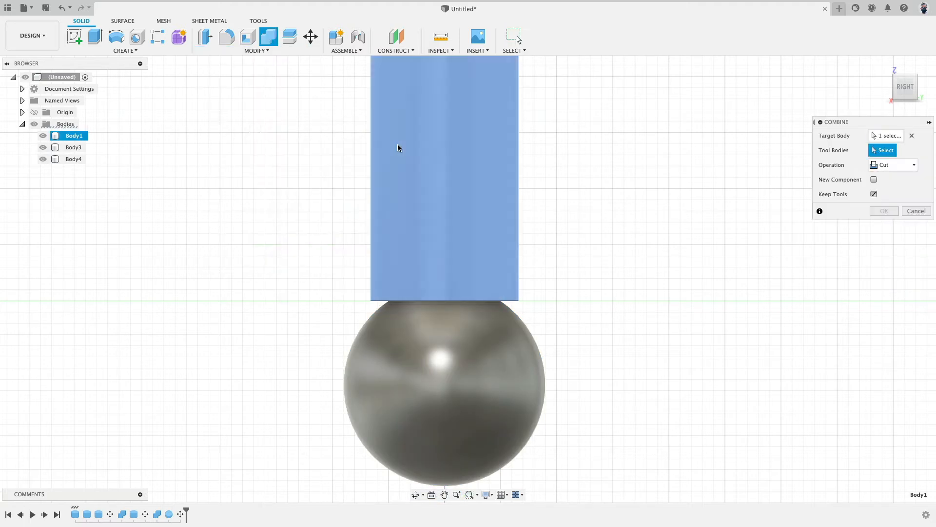
left_click(490, 366)
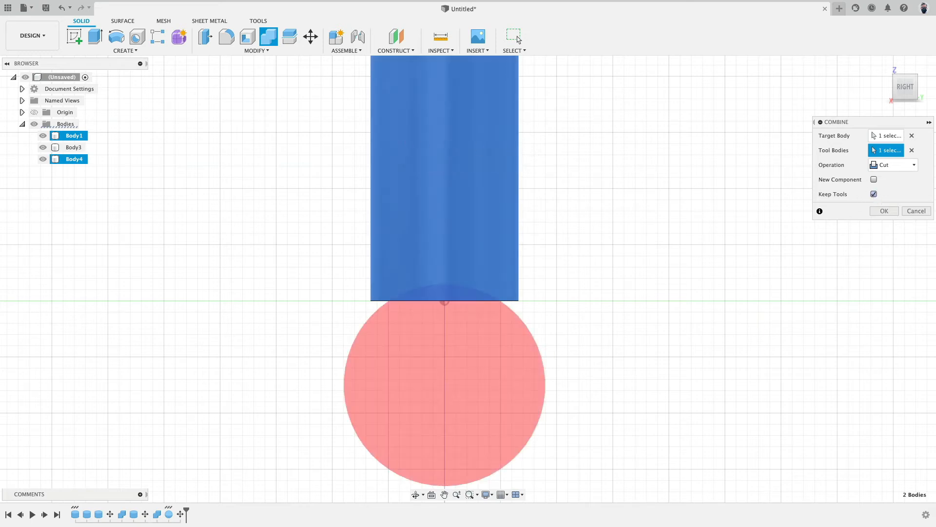
left_click(875, 194)
left_click(882, 211)
Fillet the upper shoulder edge of the bottle body with a constant radius of 16 mm.
middle_click_drag(662, 313, 534, 190, "shift")
scroll(565, 191, "down", 4)
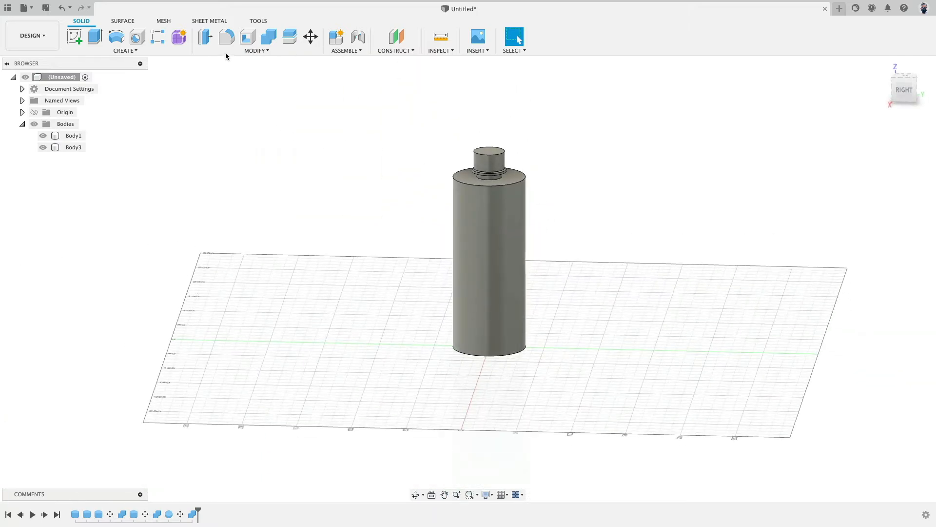
left_click(224, 37)
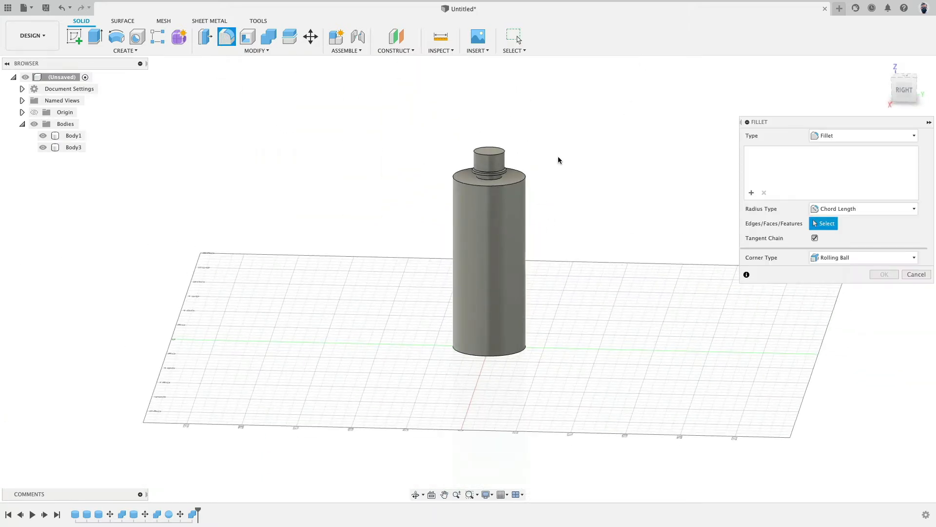
left_click(524, 180)
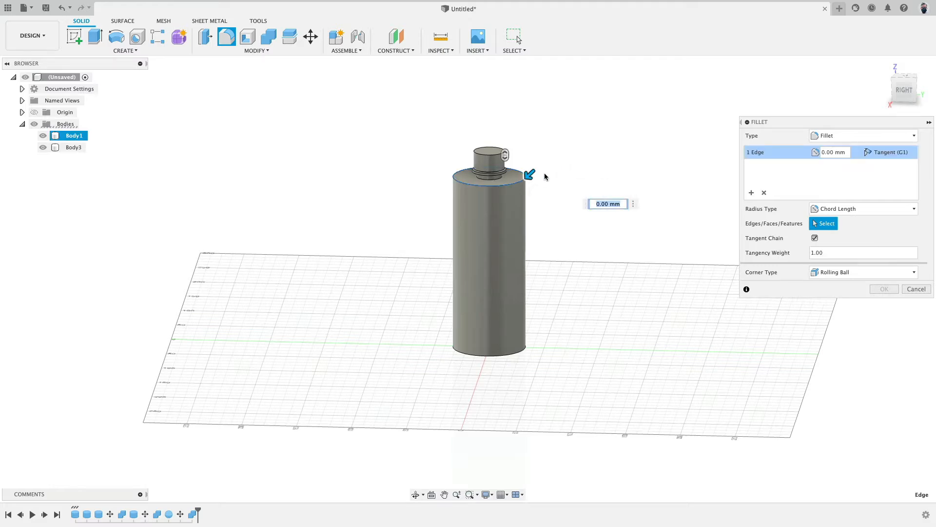
scroll(536, 170, "up", 5)
left_click_drag(497, 200, 472, 225)
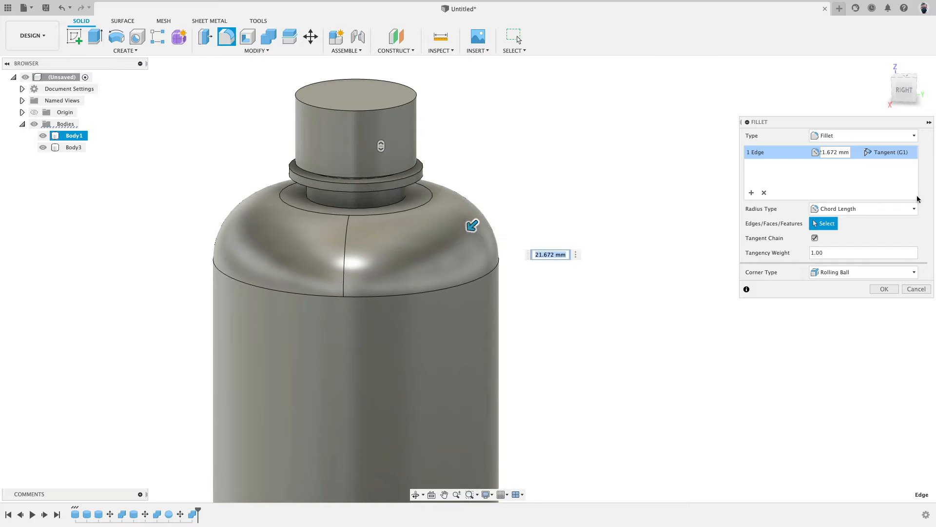
left_click(865, 211)
left_click(858, 220)
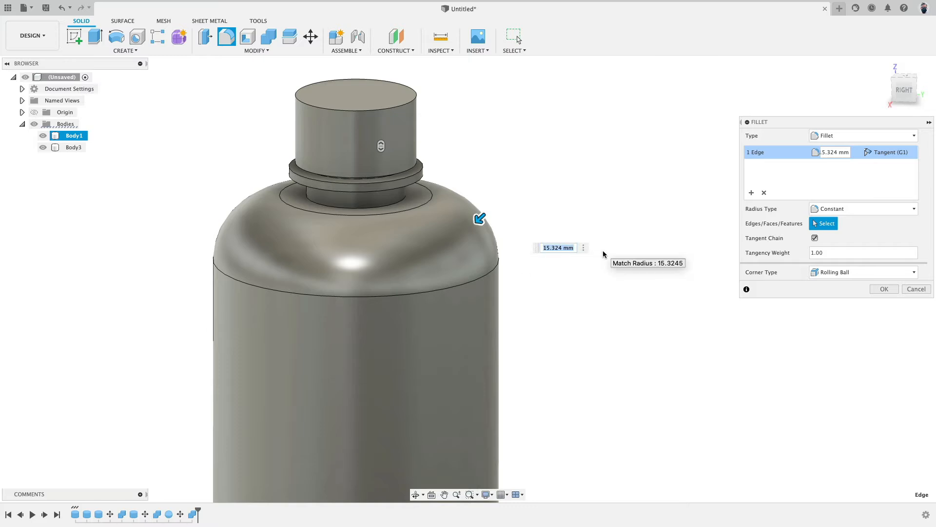
type("16")
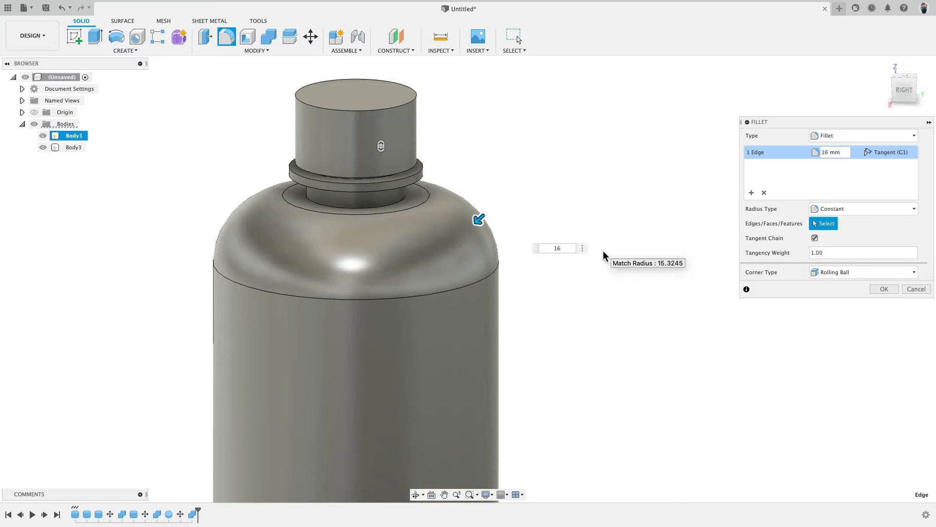
left_click(884, 289)
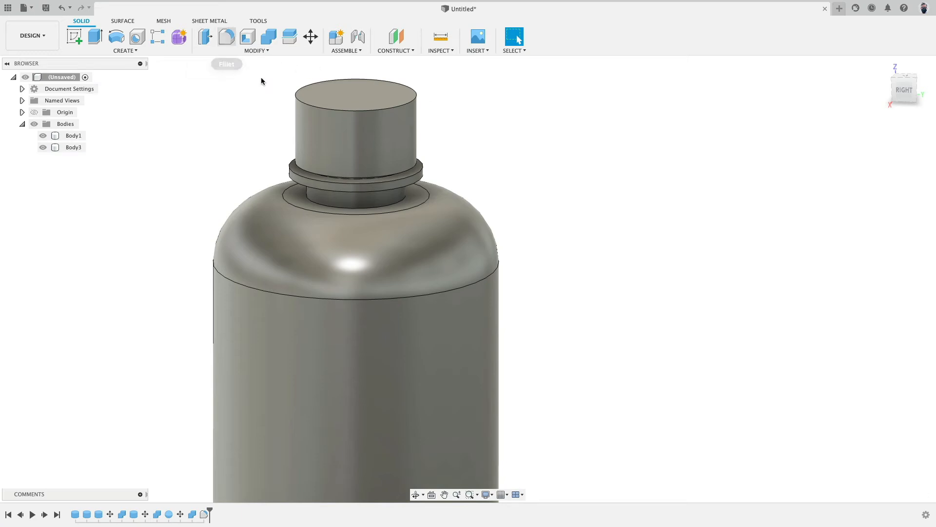
Fillet the edge where the neck meets the bottle's shoulder with a 1 mm radius.
left_click(223, 39)
middle_click_drag(606, 338, 596, 341, "shift")
left_click(407, 196)
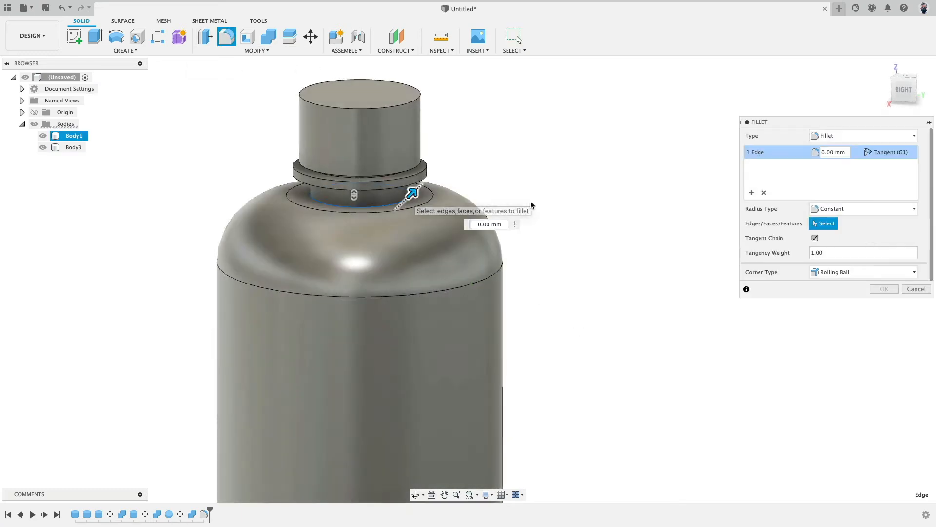
type("1")
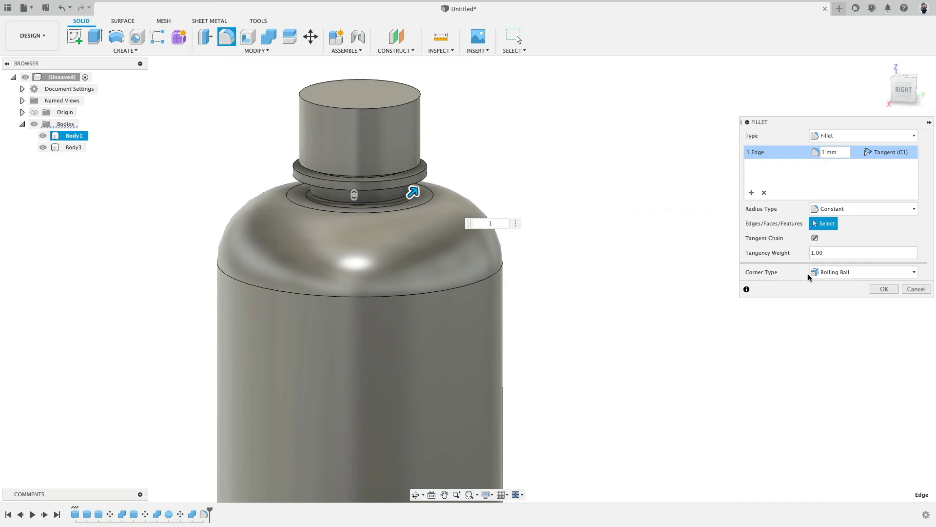
left_click(872, 289)
Fillet the outer bottom edge of the bottle with a 5 mm radius.
middle_click_drag(575, 373, 614, 373, "shift")
middle_click_drag(594, 476, 593, 316)
scroll(587, 315, "up", 8)
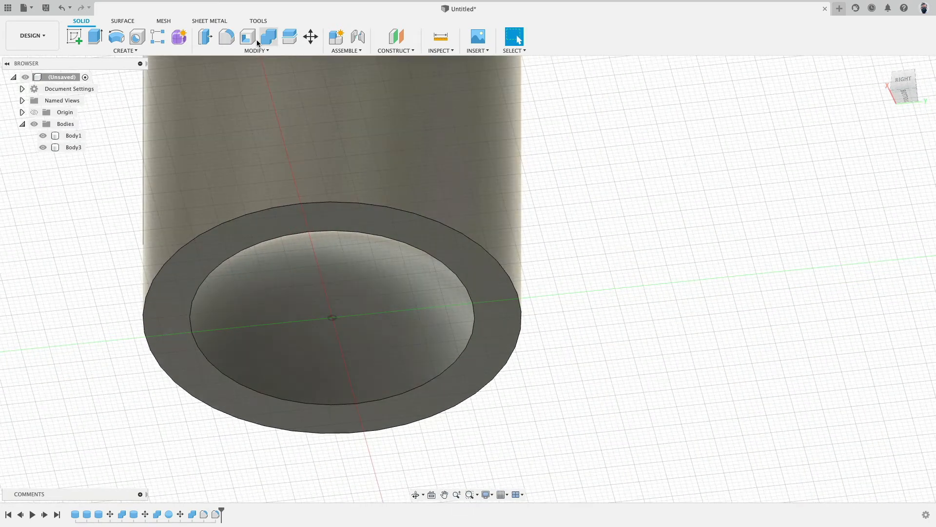
left_click(227, 36)
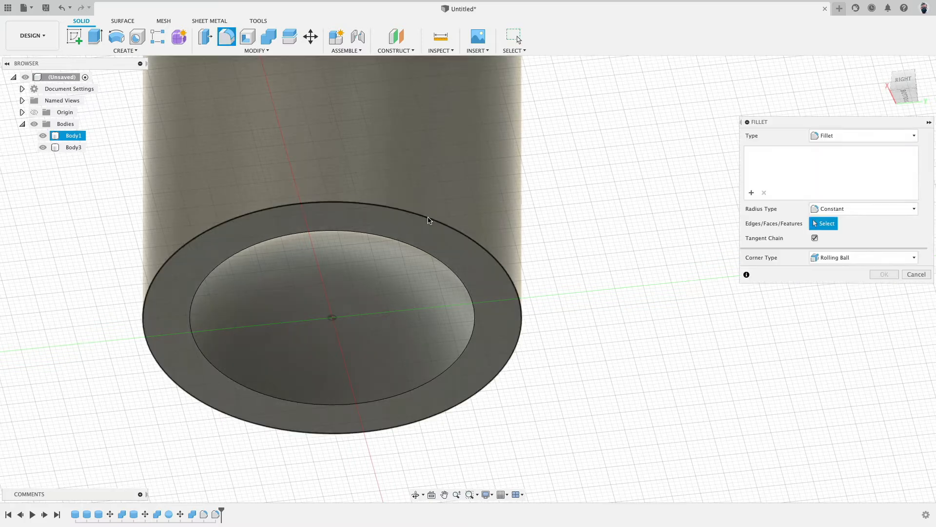
left_click(430, 218)
type("6")
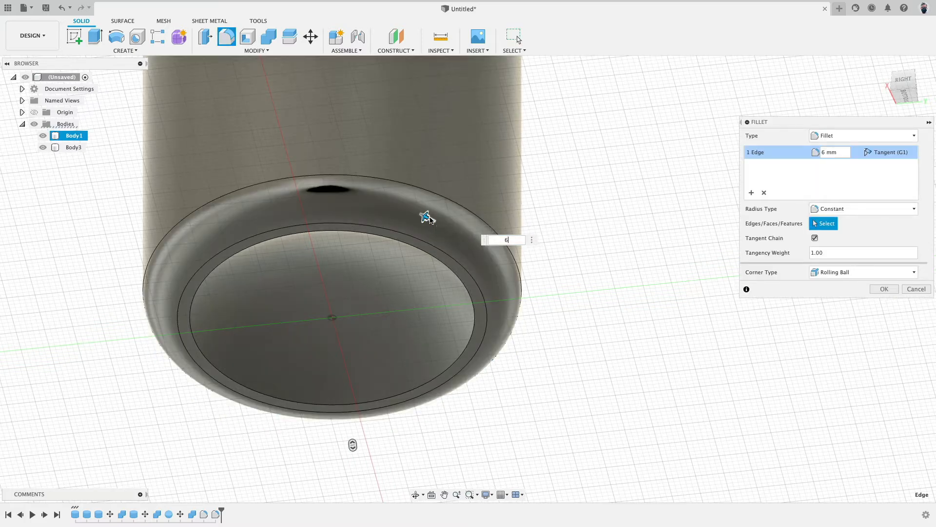
key("BackSpace")
type("5")
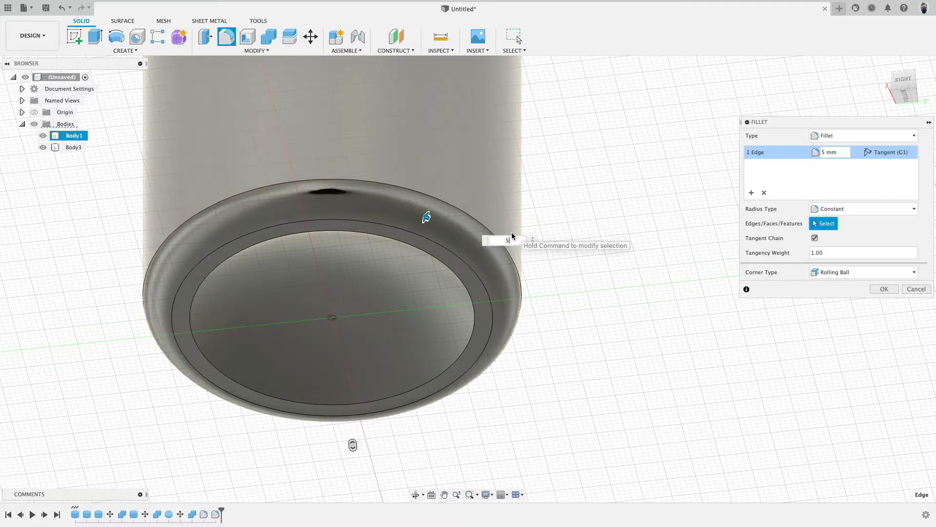
right_click(610, 240)
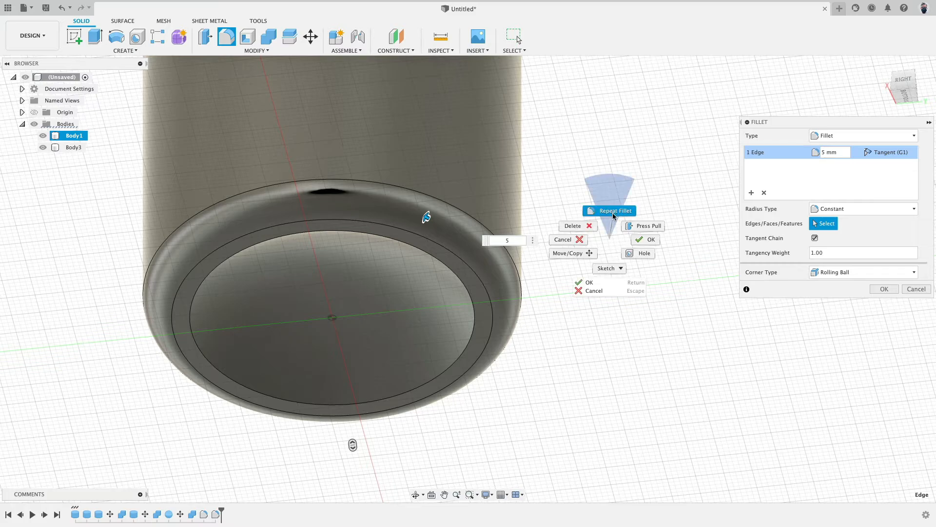
left_click(613, 213)
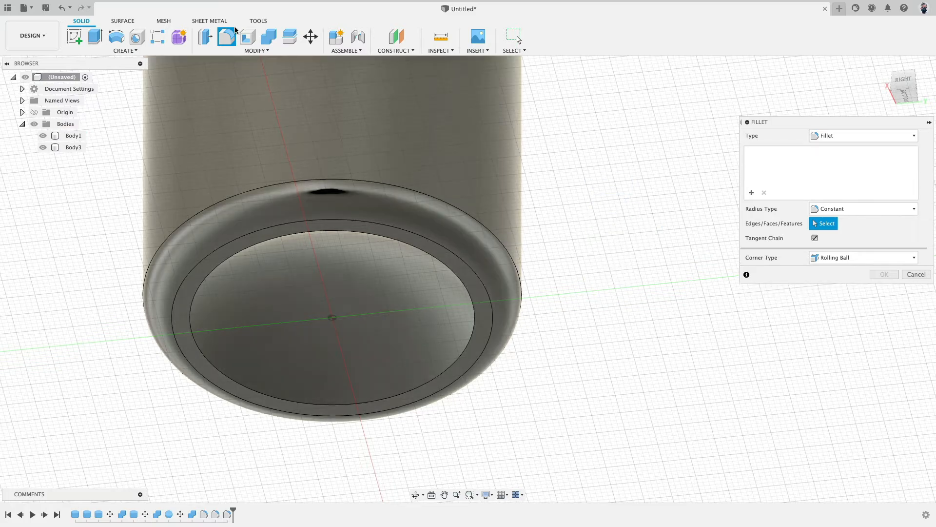
Fillet the circular edge of the concave recess on the bottle's underside with a constant radius of 4 mm.
left_click(408, 244)
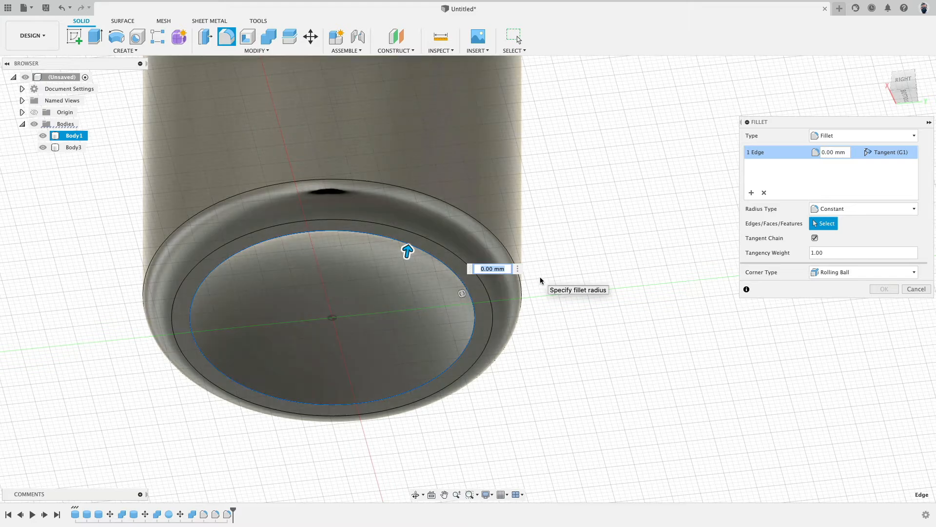
type("2")
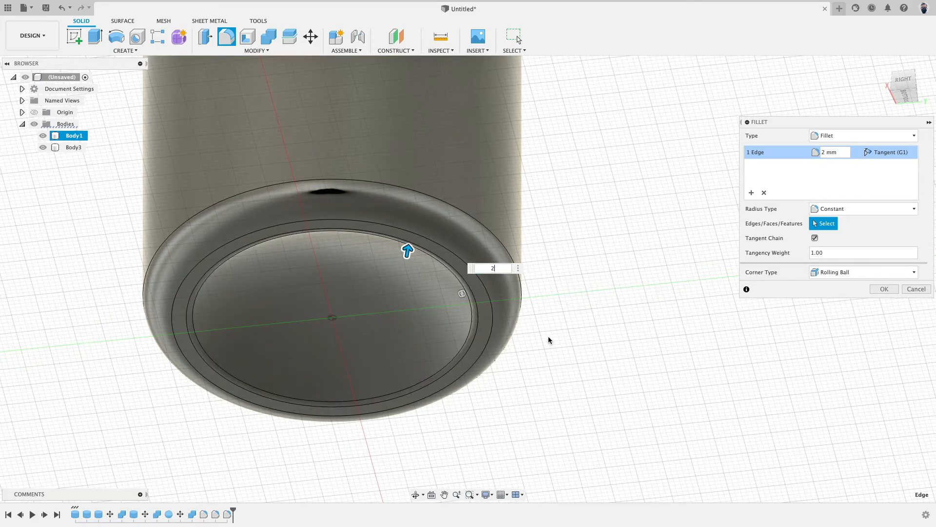
middle_click_drag(548, 335, 584, 334, "shift")
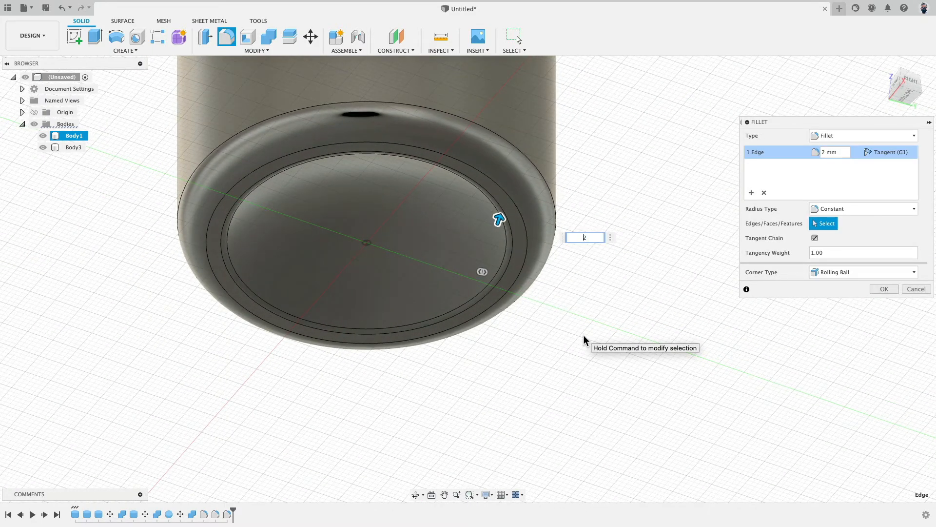
key("BackSpace")
type("4")
key("Return")
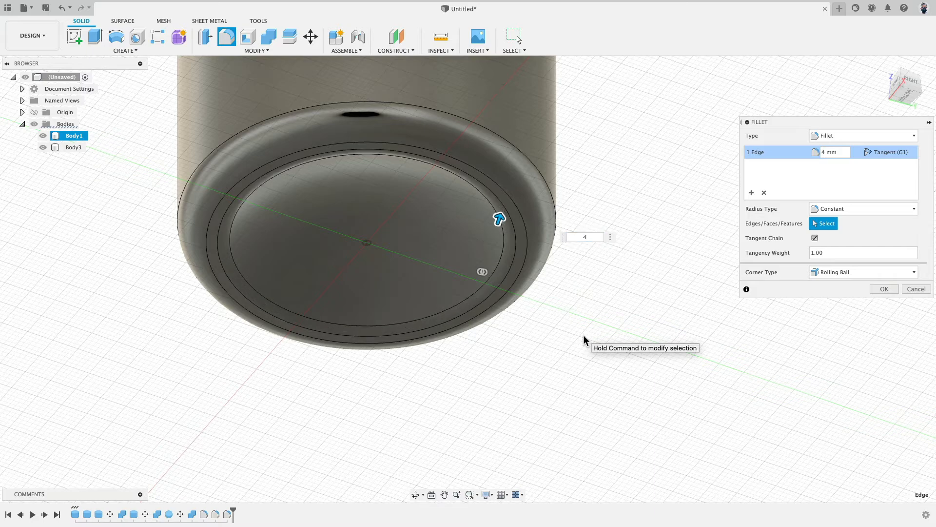
left_click(885, 289)
Fillet the top outer edge of the cap with a constant radius of 1 mm.
middle_click_drag(726, 259, 589, 248, "shift")
scroll(590, 249, "down", 5)
middle_click_drag(587, 195, 568, 249)
scroll(468, 147, "up", 4)
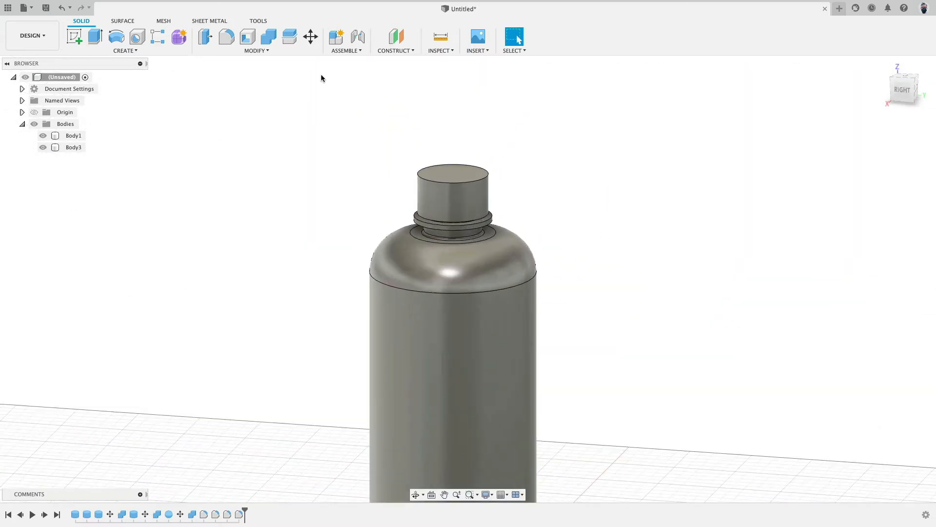
left_click(227, 38)
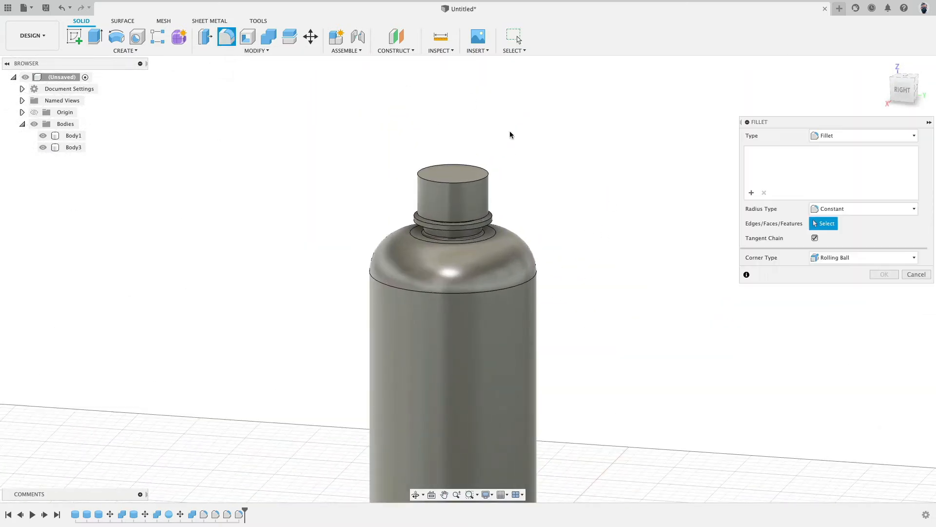
left_click(488, 174)
type("1")
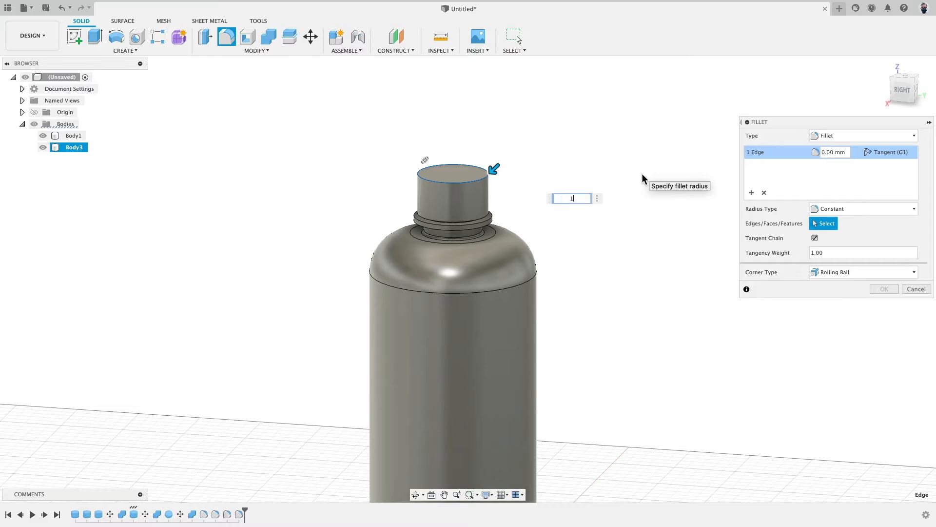
scroll(527, 216, "up", 8)
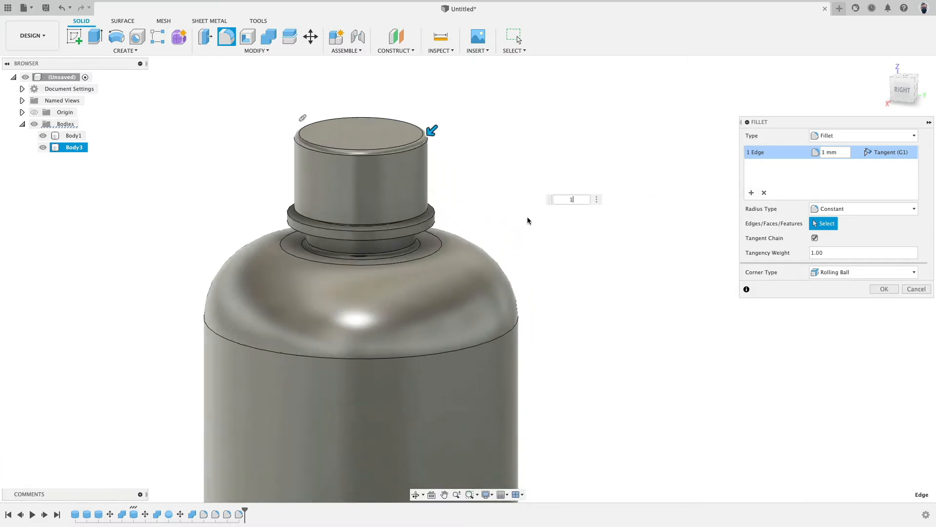
left_click(884, 290)
Hide the cap body and shell the bottle from the neck's top face with a 2 mm inside thickness.
scroll(561, 248, "down", 10)
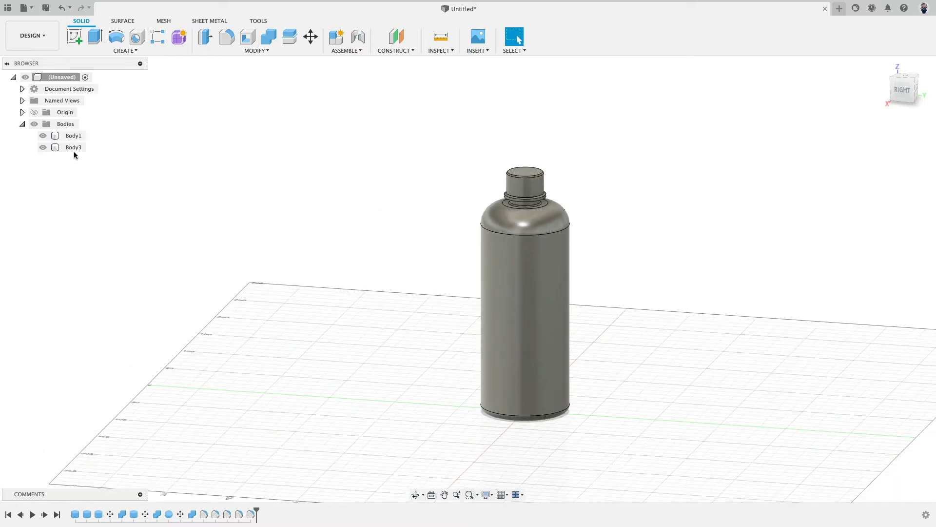
left_click(43, 147)
middle_click_drag(293, 161, 371, 161, "shift")
left_click(247, 37)
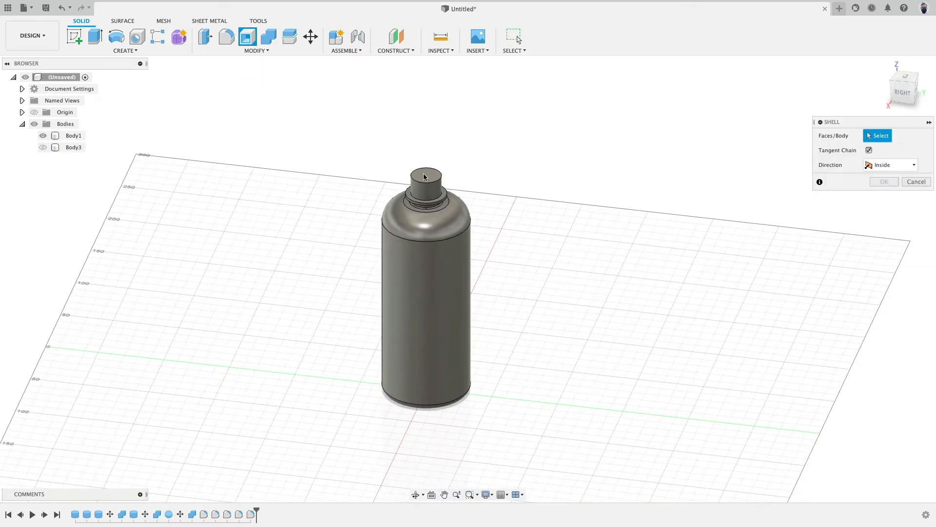
left_click(425, 176)
type("2")
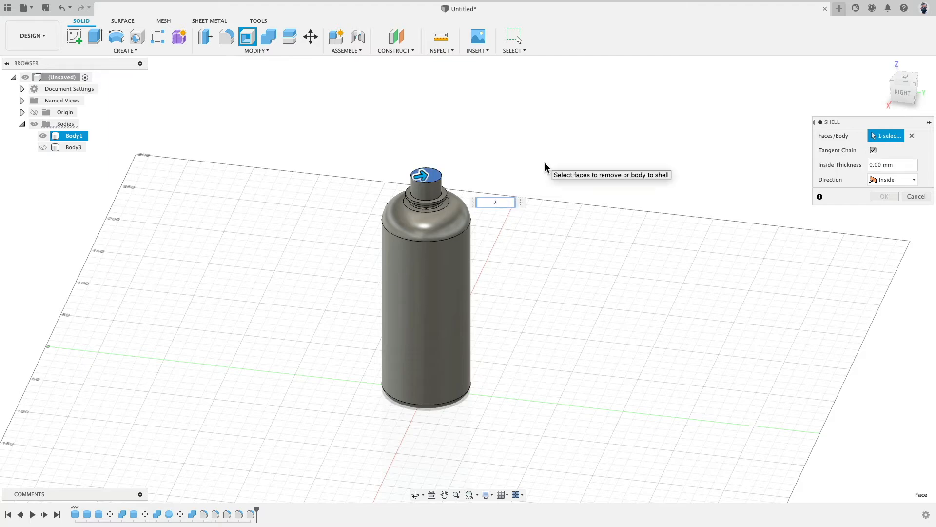
left_click(885, 197)
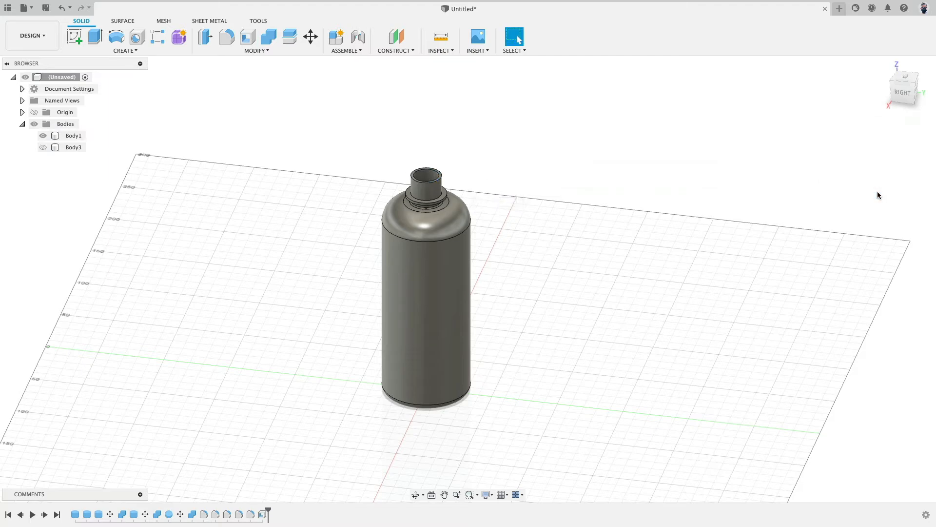
Create a section analysis through the bottle on the YZ plane at 0 mm distance and show the cap body again.
middle_click_drag(691, 260, 703, 244, "shift")
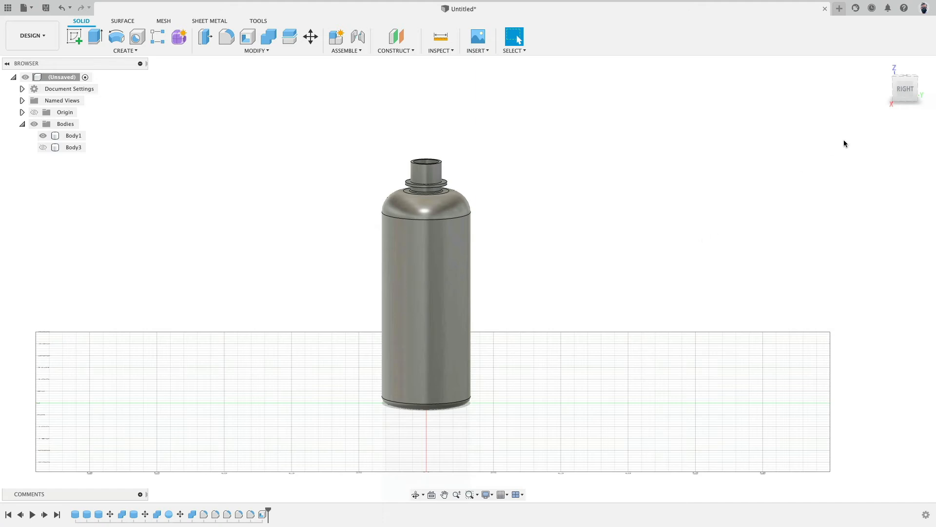
left_click(905, 92)
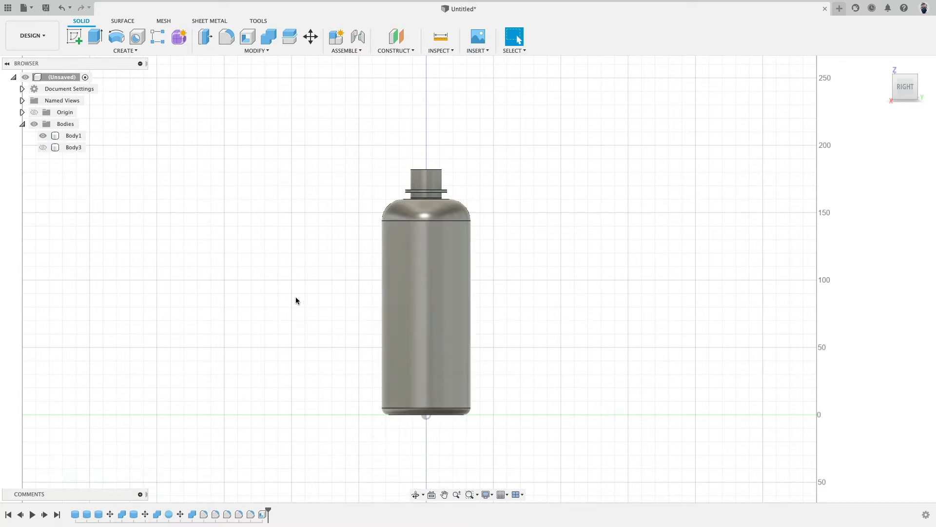
left_click(258, 51)
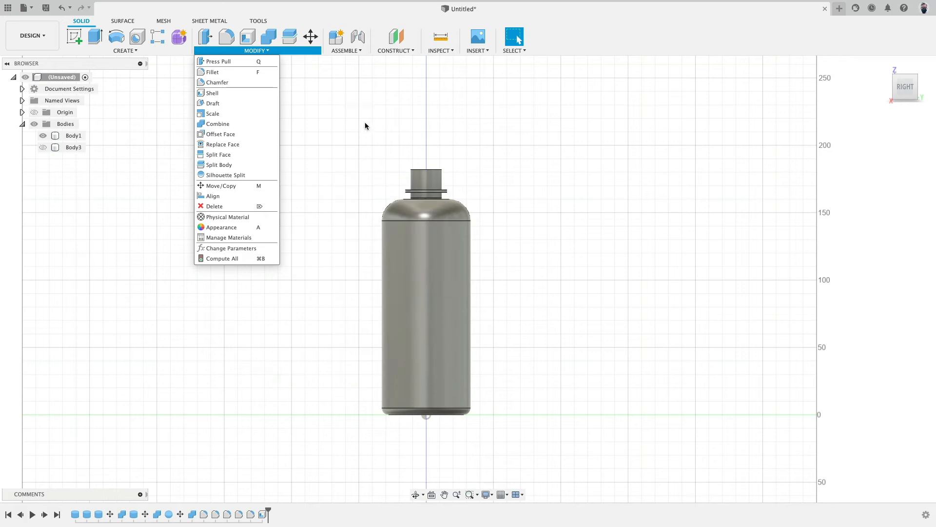
left_click(447, 51)
left_click(449, 52)
left_click(448, 52)
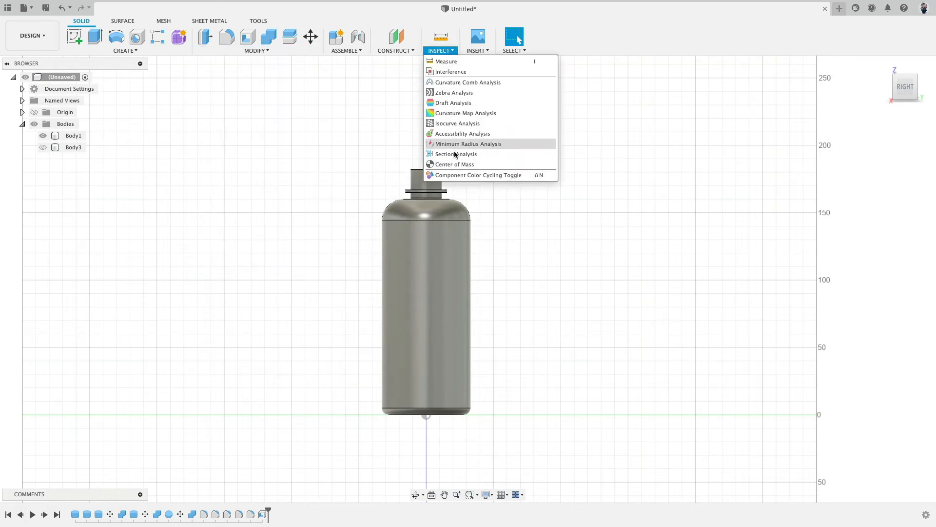
left_click(453, 143)
left_click(462, 376)
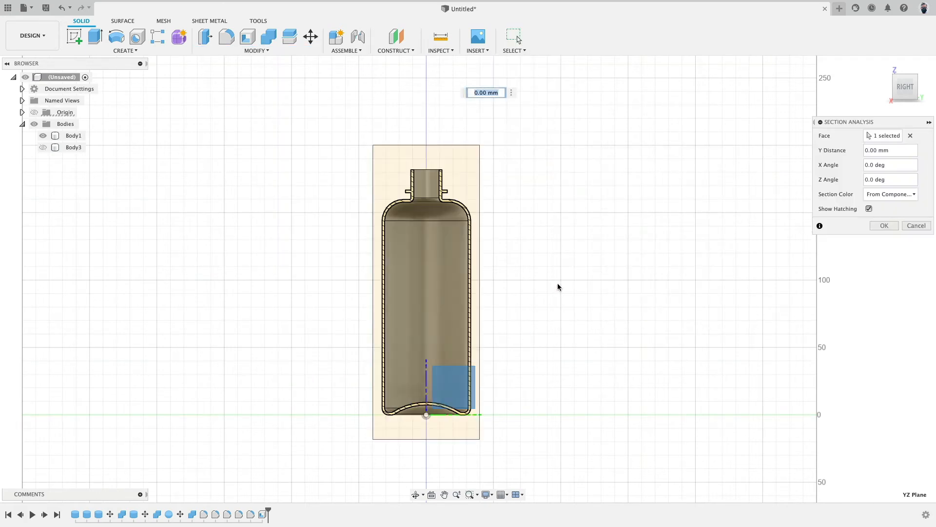
scroll(420, 180, "up", 5)
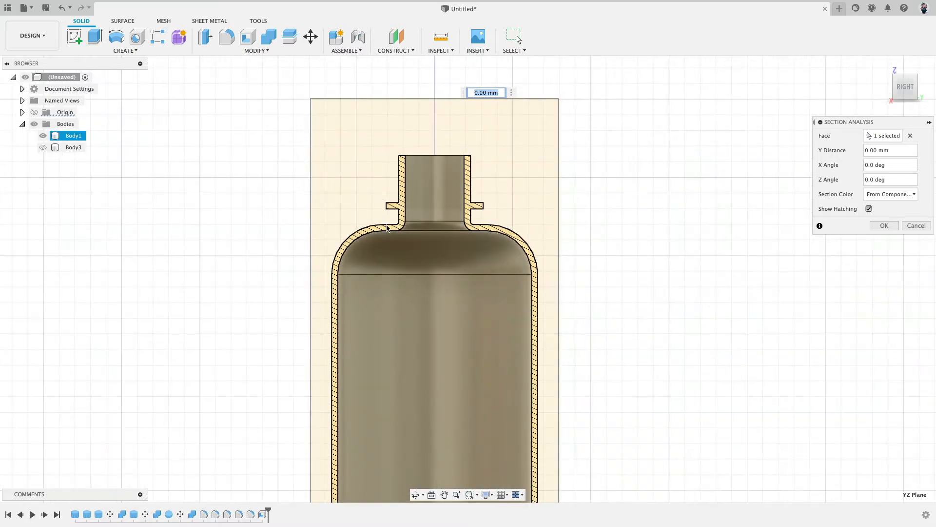
scroll(257, 303, "down", 4)
middle_click_drag(248, 295, 280, 164)
scroll(264, 207, "down", 2)
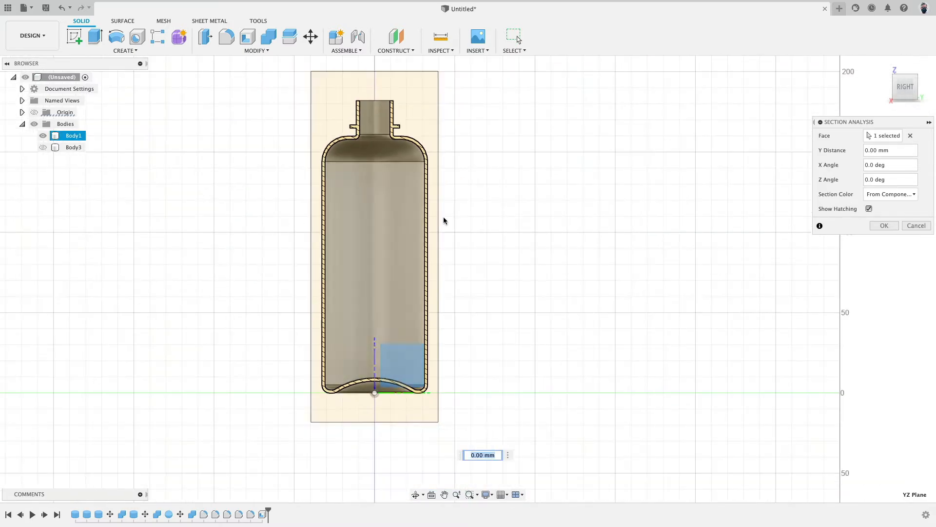
left_click(884, 226)
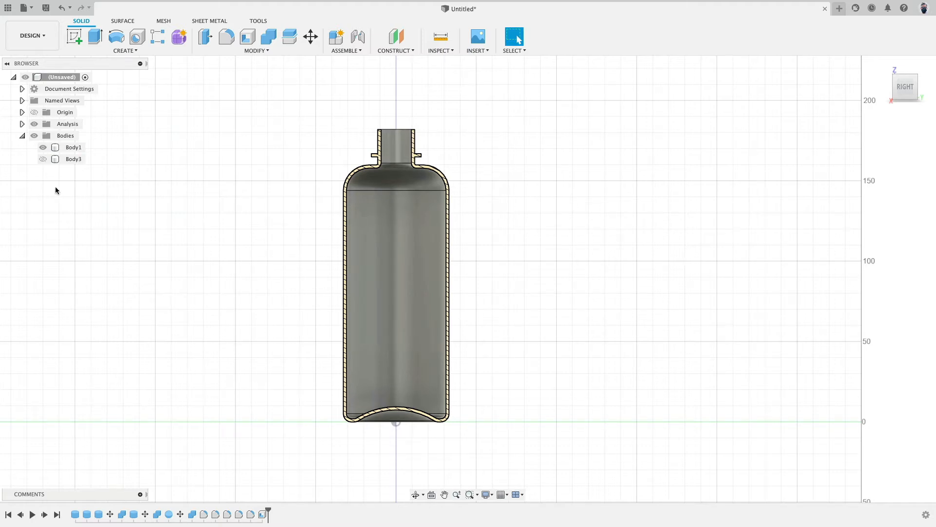
left_click(43, 159)
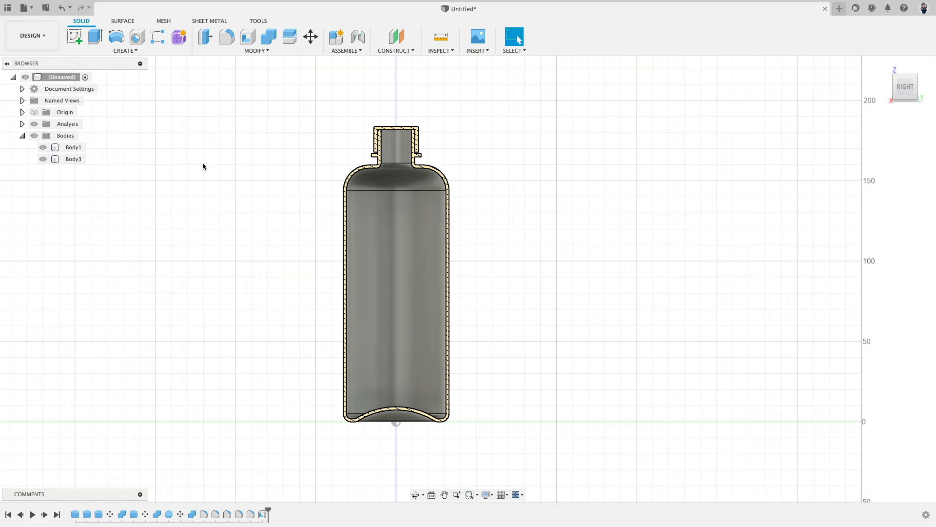
Try a height of 120 mm for the bottle's main cylinder feature and restore it to 160 mm.
middle_click_drag(203, 166, 246, 187, "shift")
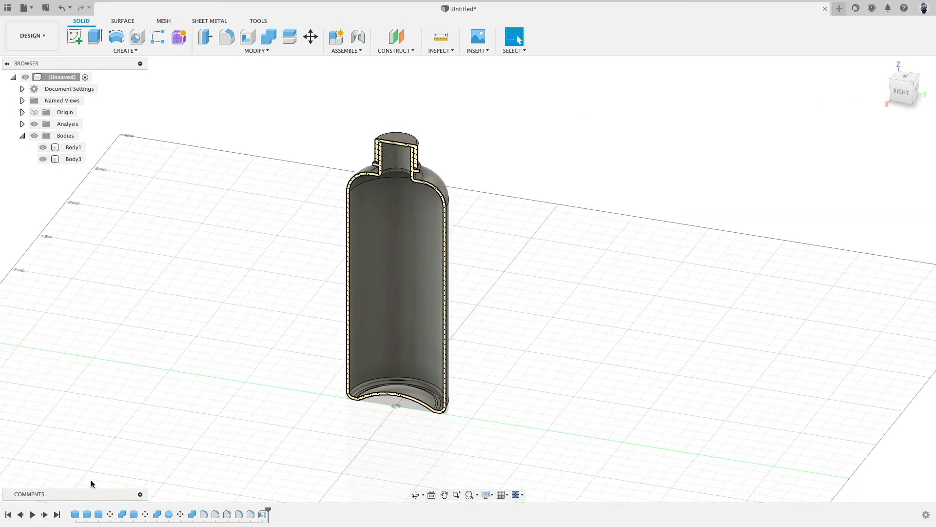
double_click(75, 515)
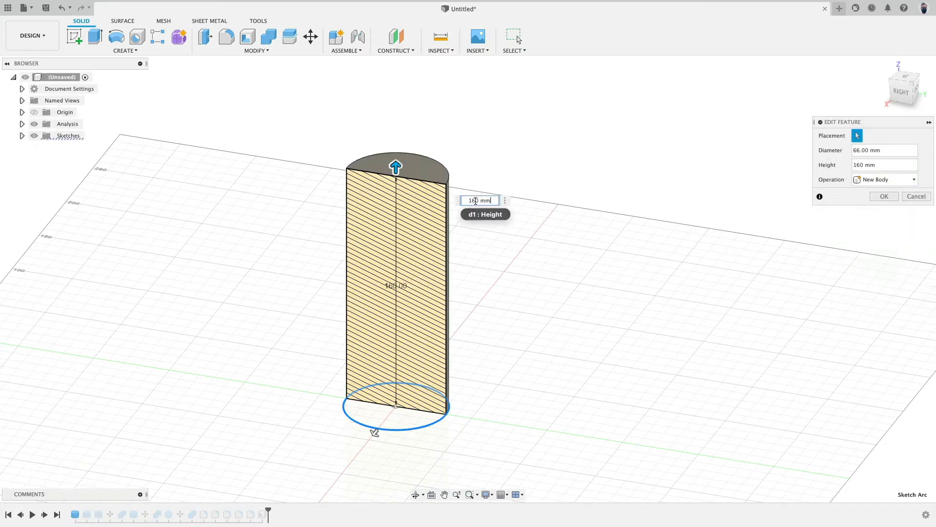
key("Return")
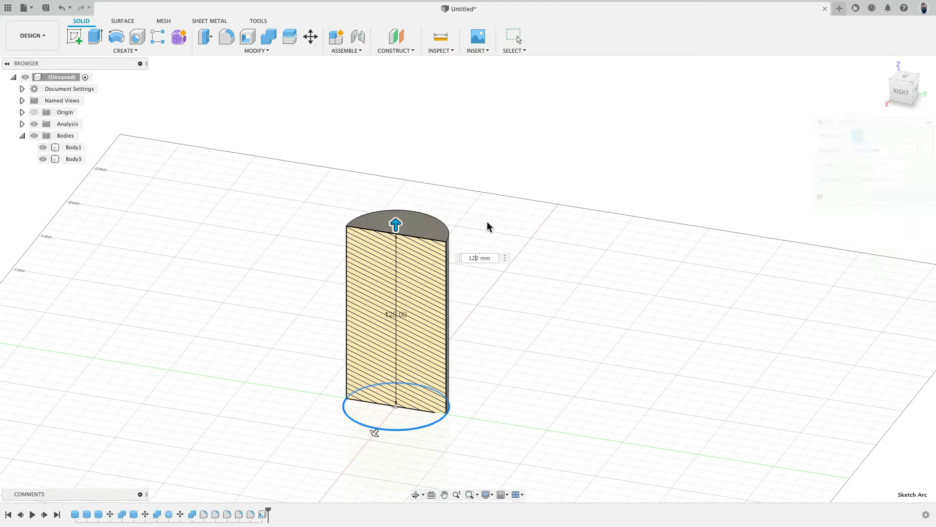
middle_click_drag(487, 221, 491, 251, "shift")
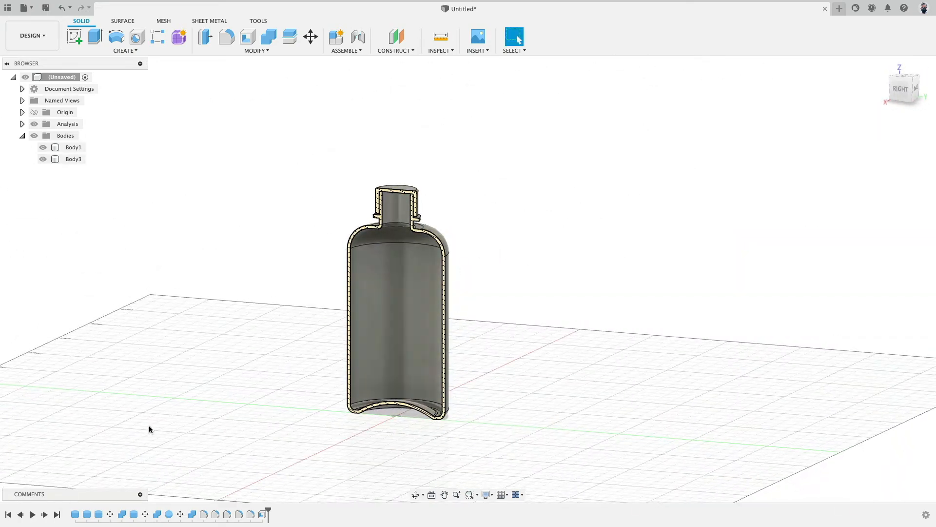
double_click(76, 514)
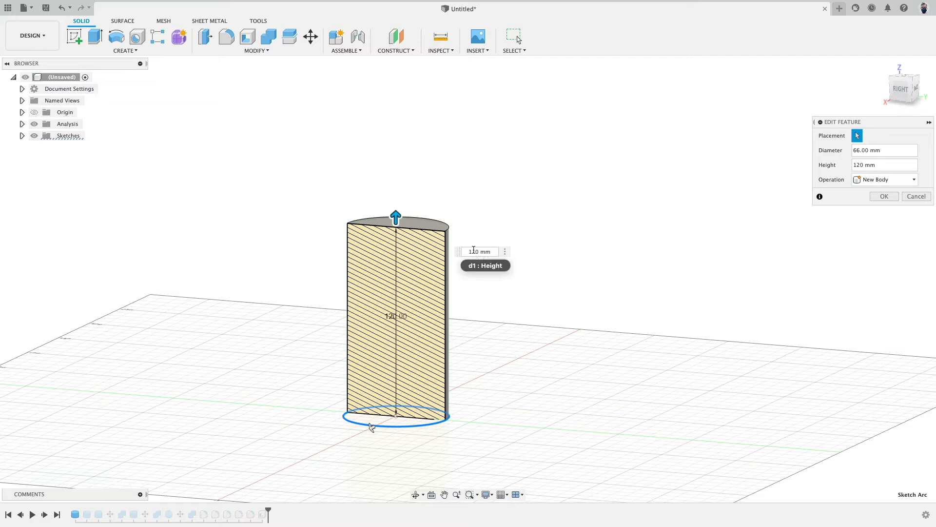
key("Return")
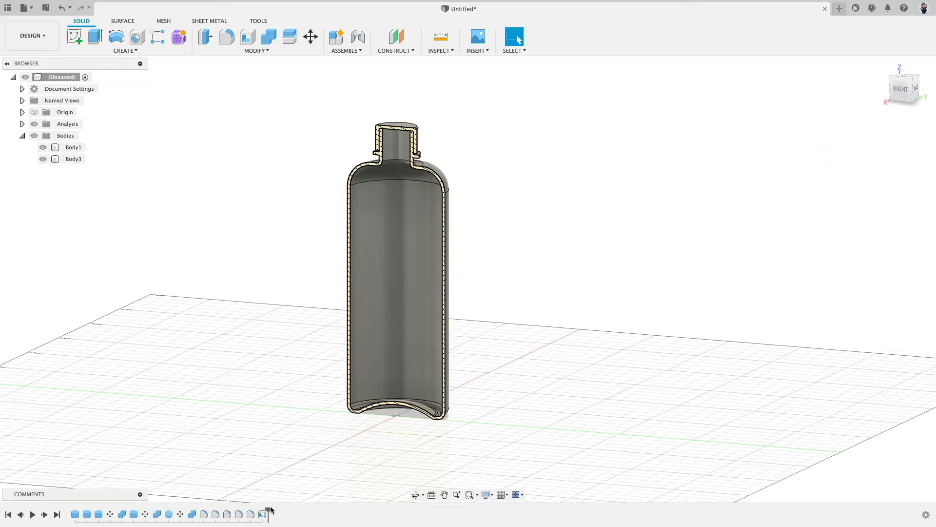
Roll the timeline back to just after the first Combine, check the cylinder features, and return the marker to the end.
mouse_move(268, 515)
left_mouse_down()
mouse_move(66, 514)
mouse_move(128, 509)
left_mouse_up()
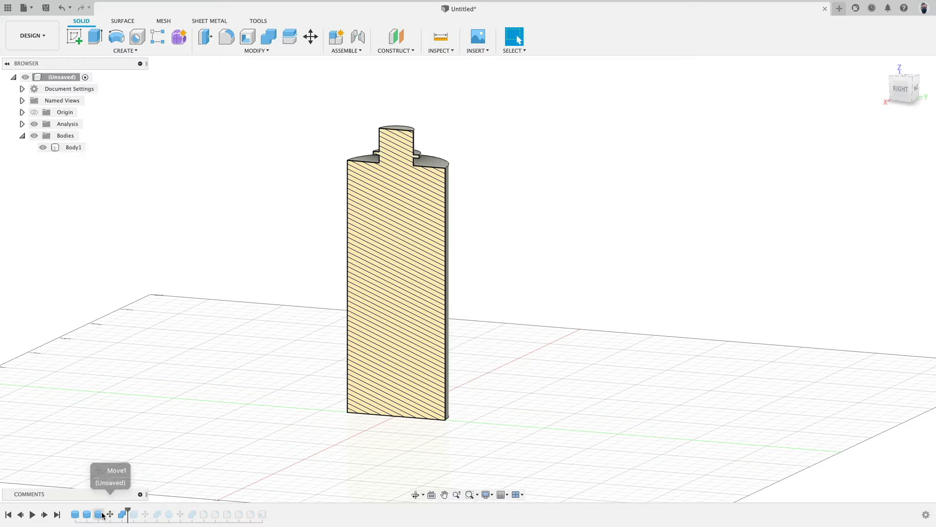
left_click(101, 515)
left_click(88, 515)
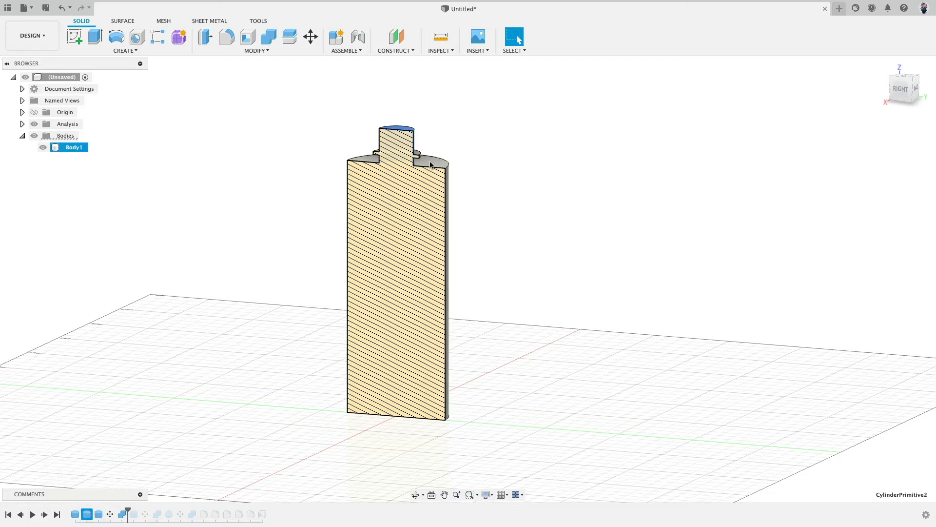
left_click_drag(125, 511, 267, 510)
Examine the sectioned bottle's concave base, neck ring and the clearance between the ring and the cap.
middle_click_drag(231, 312, 306, 312)
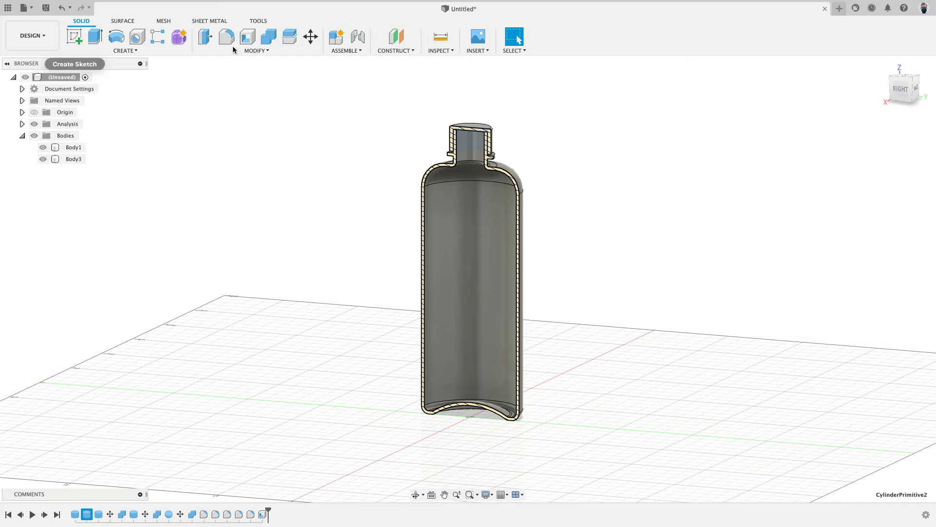
middle_click_drag(564, 383, 461, 414, "shift")
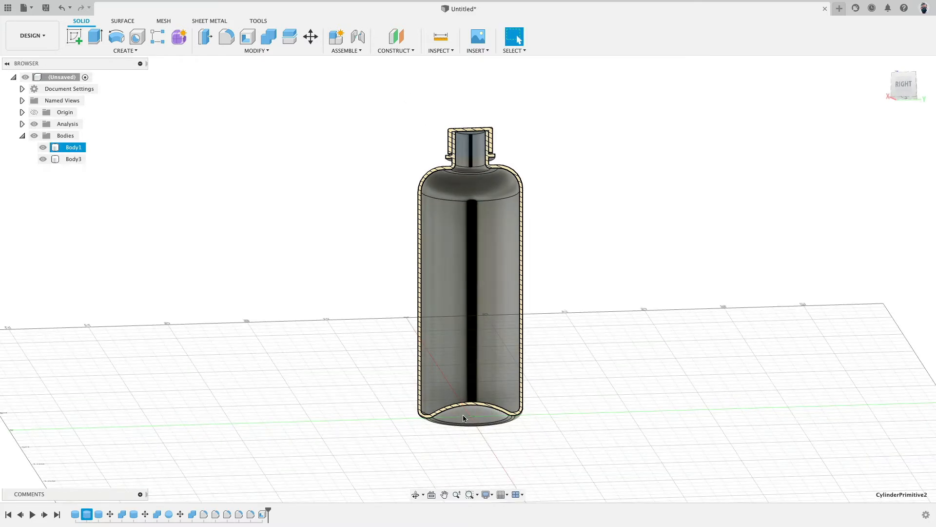
left_click(461, 414)
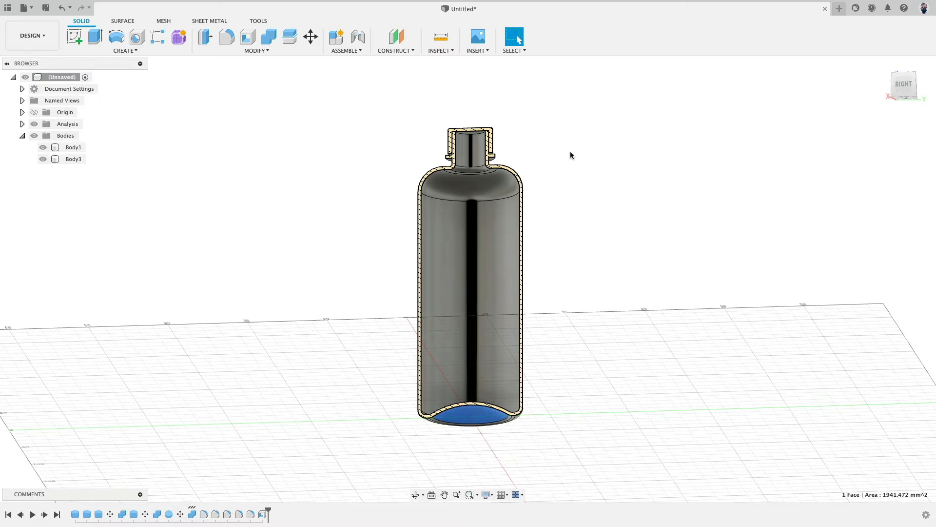
scroll(526, 126, "up", 10)
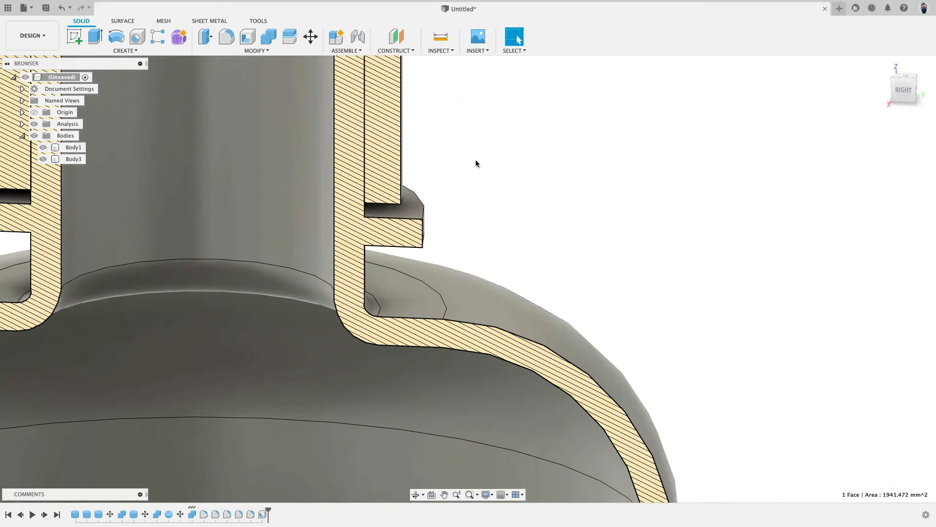
left_click(393, 214)
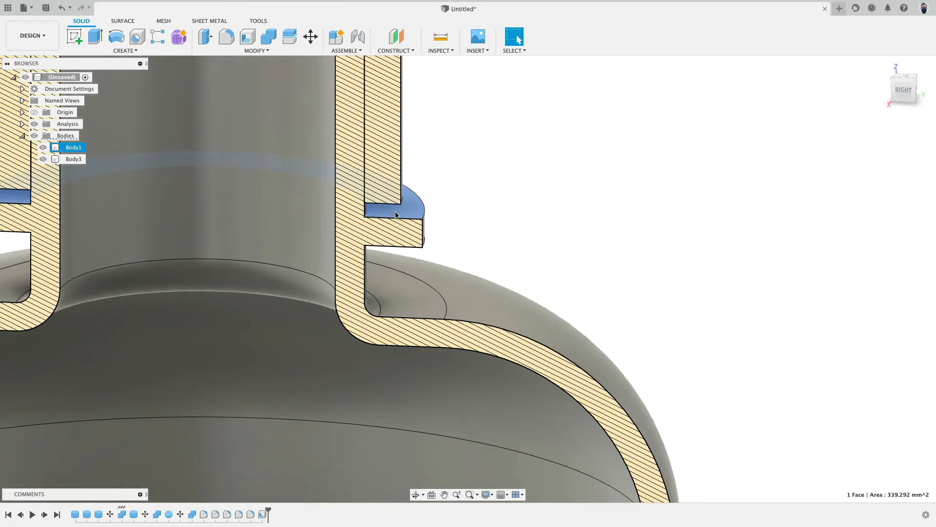
scroll(503, 200, "down", 5)
scroll(585, 176, "up", 2)
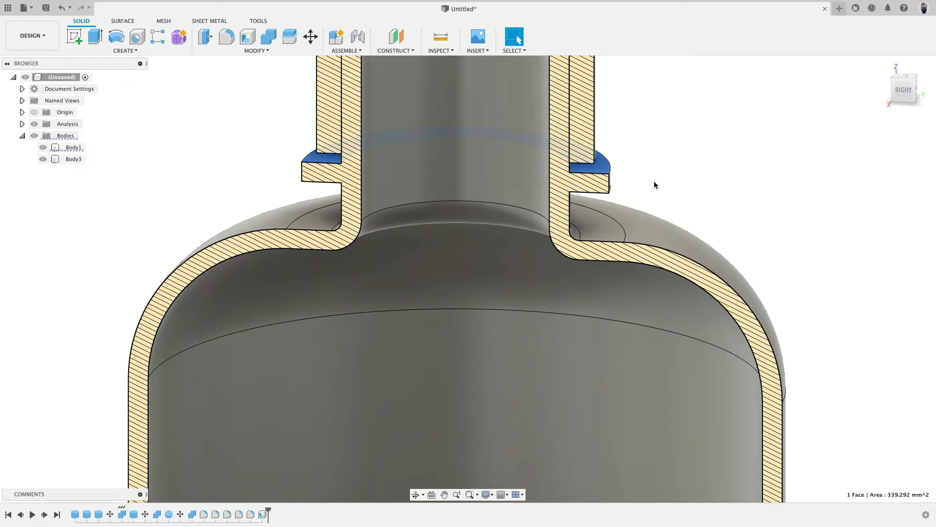
left_click(125, 50)
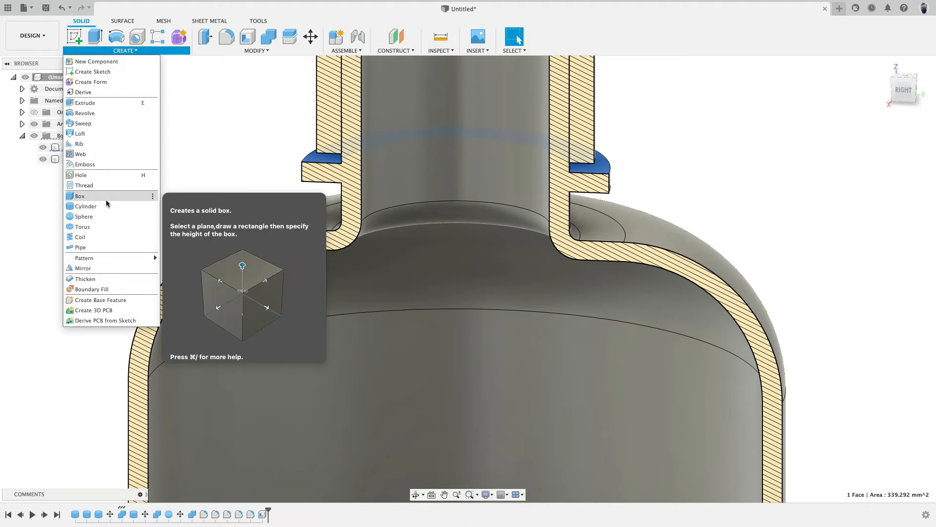
left_click(186, 115)
Chamfer the neck ring's upper outer edge using the Two Distance type, with distances of about 3.5 mm inward and 0.7 mm downward.
middle_click_drag(185, 116, 136, 177, "shift")
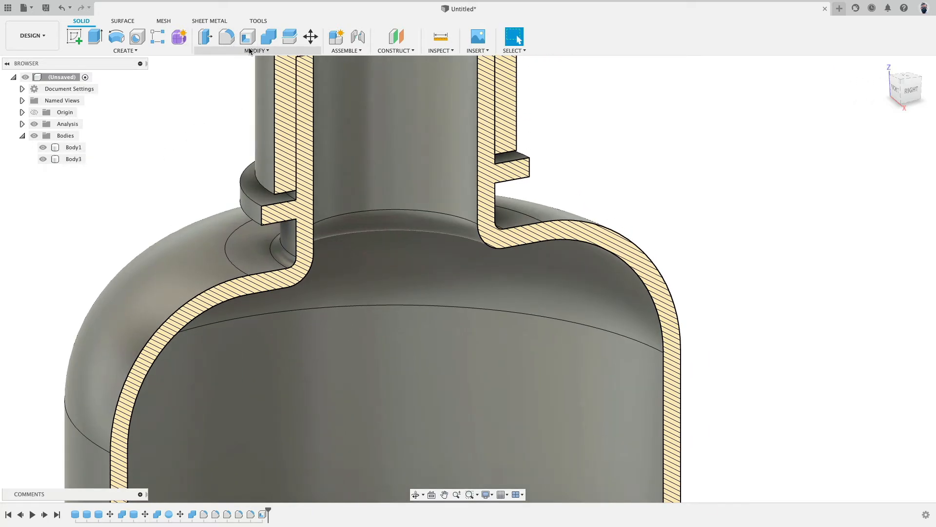
left_click(255, 50)
left_click(238, 81)
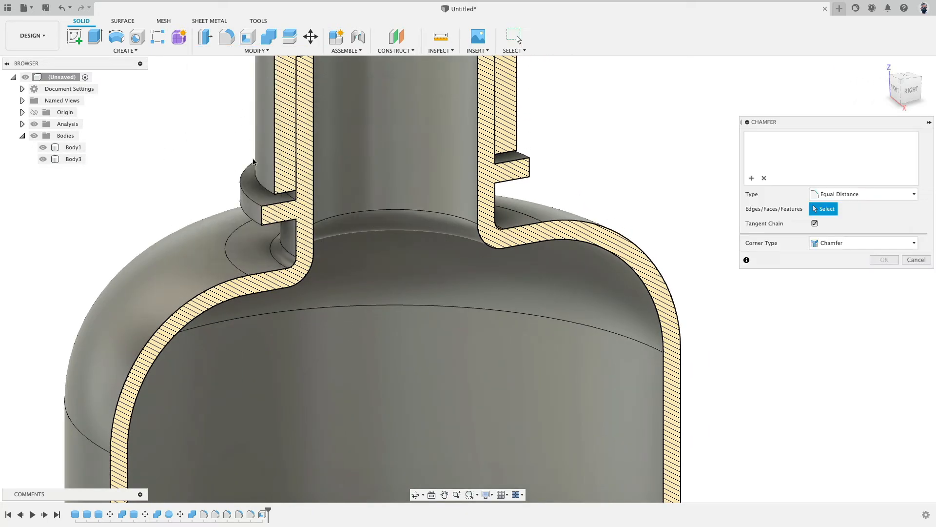
left_click(252, 202)
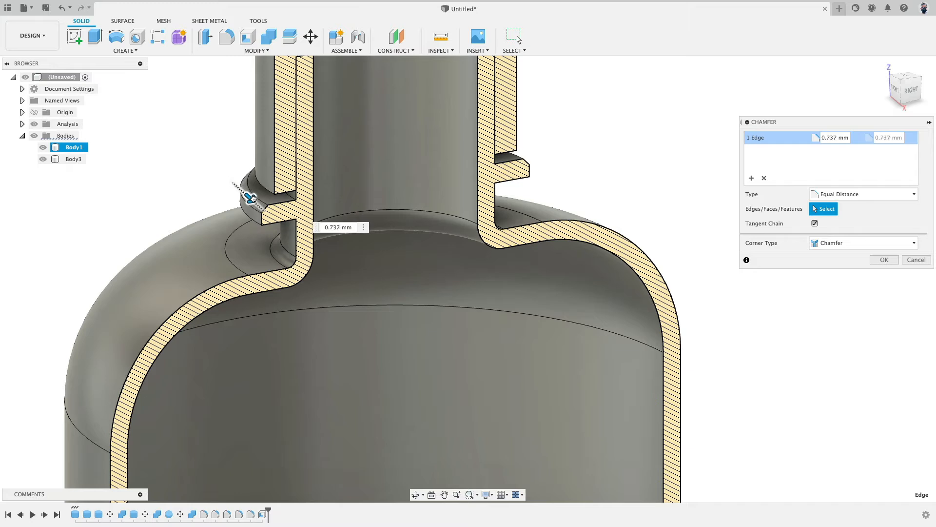
left_click(846, 196)
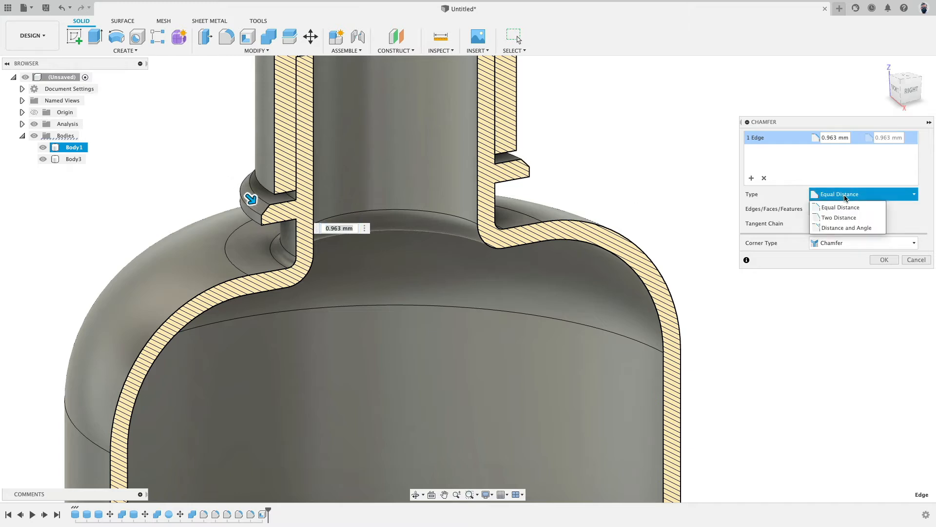
left_click(861, 223)
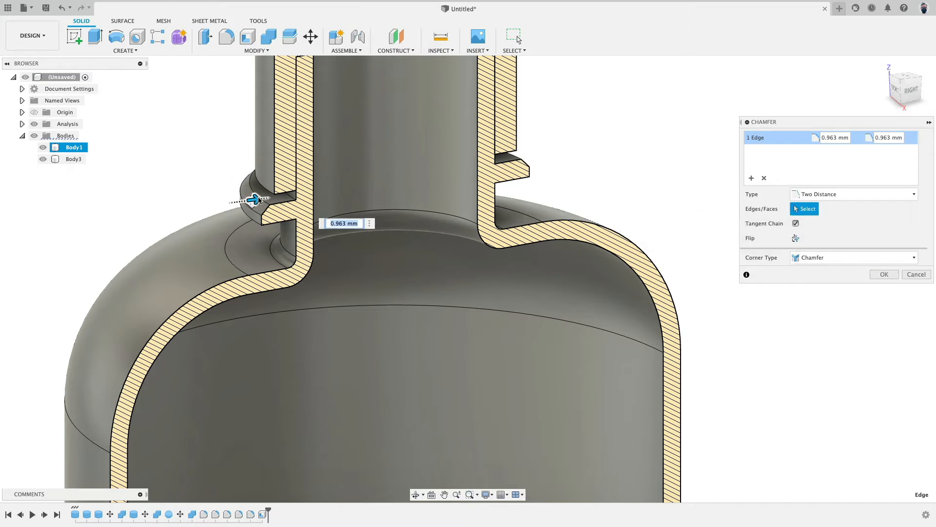
mouse_move(255, 200)
left_mouse_down()
mouse_move(280, 196)
mouse_move(254, 206)
left_mouse_up()
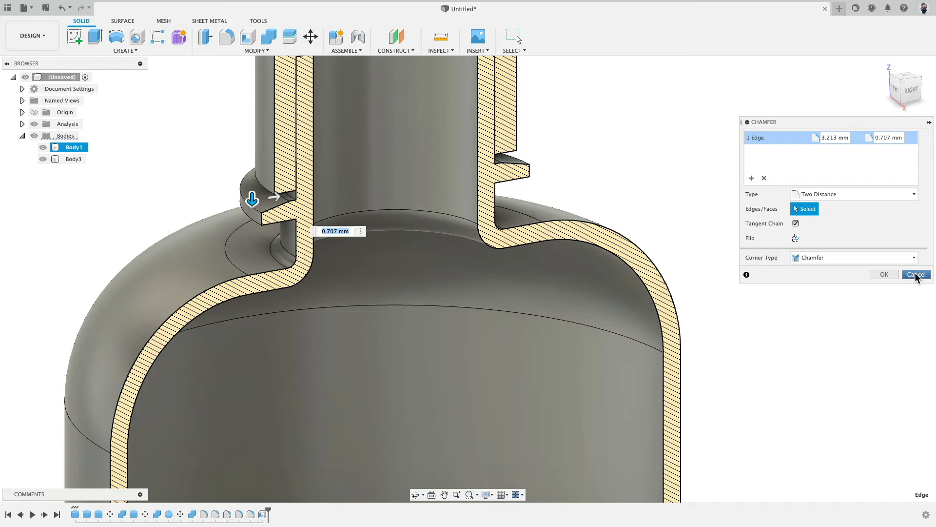
left_click_drag(278, 197, 278, 197)
left_click(883, 274)
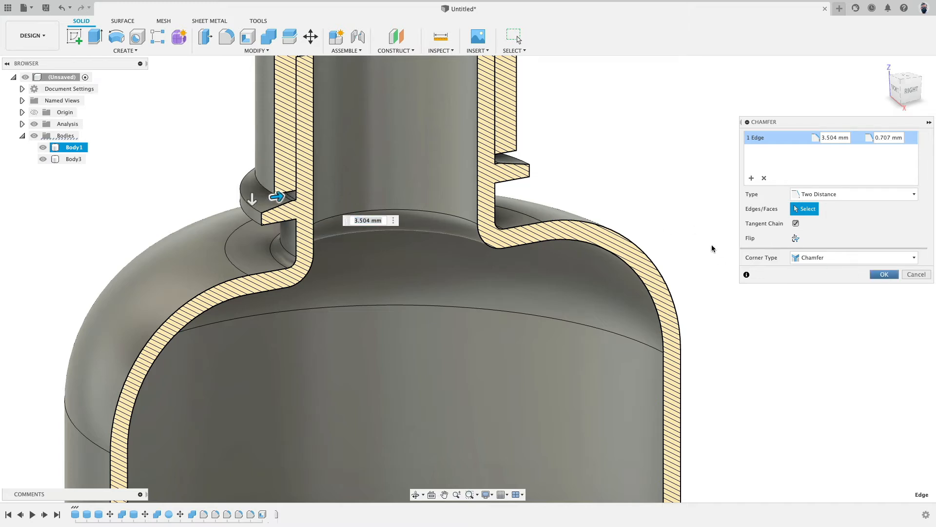
Examine the chamfered neck ring up close and the whole bottle in section.
scroll(564, 199, "down", 3)
scroll(396, 218, "up", 5)
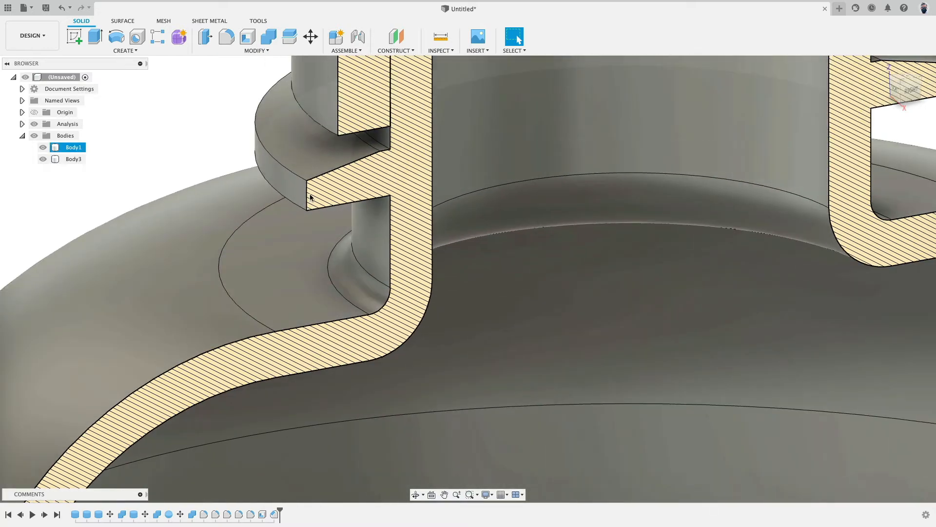
scroll(296, 190, "down", 6)
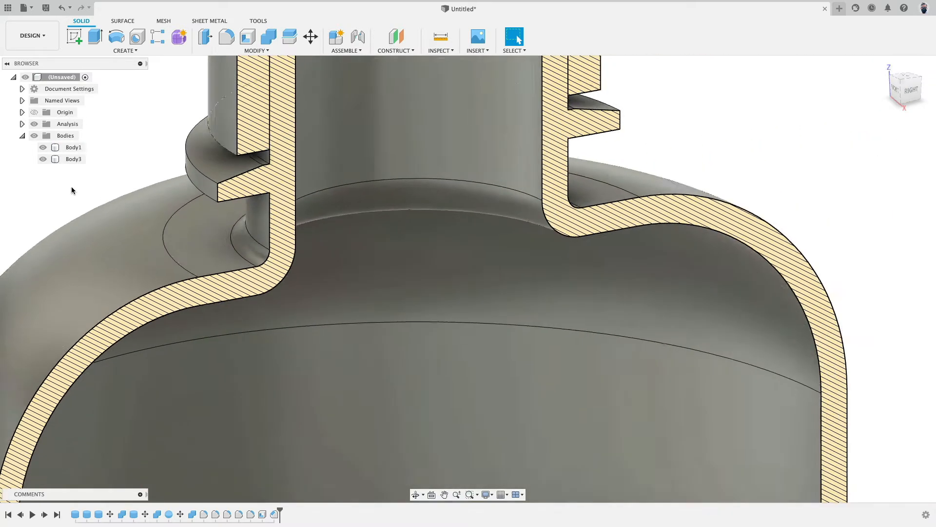
scroll(280, 263, "down", 10)
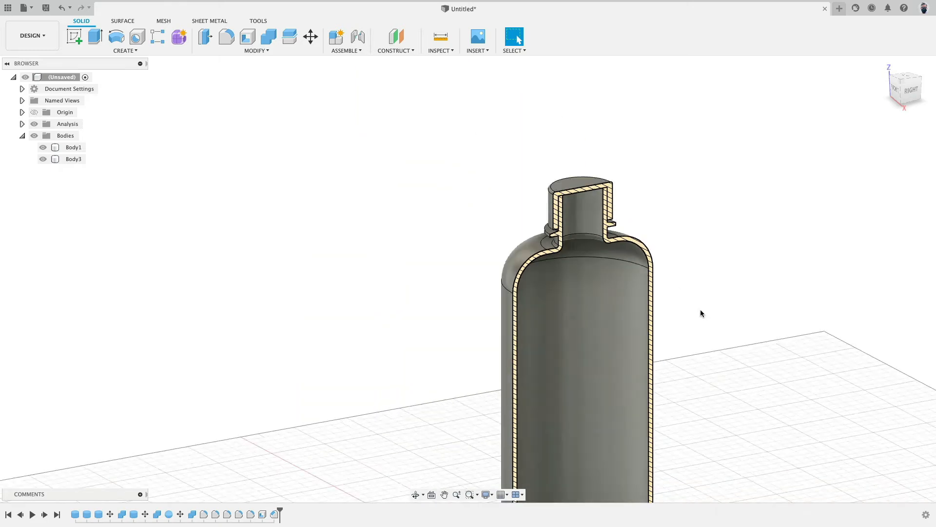
middle_click_drag(566, 235, 557, 232, "shift")
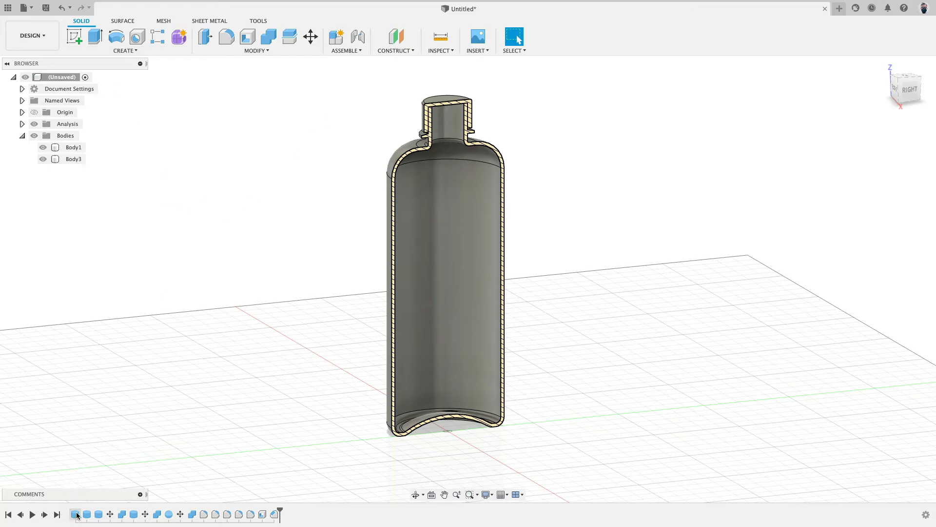
mouse_move(297, 341)
middle_mouse_down("shift")
mouse_move(443, 337)
mouse_move(476, 351)
mouse_move(443, 329)
mouse_move(299, 320)
mouse_move(296, 330)
middle_mouse_up("shift")
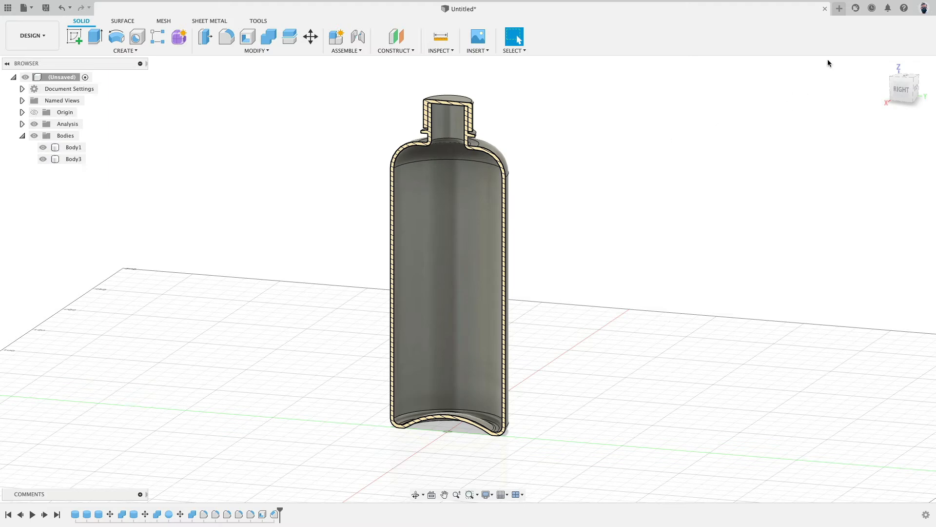
Create a new design and start a sketch on the front (XZ) plane.
left_click(840, 9)
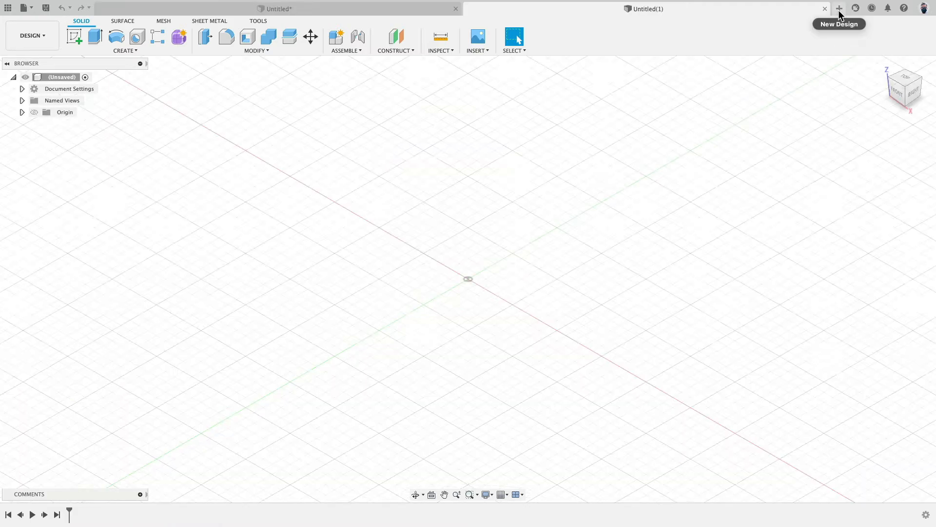
left_click(906, 94)
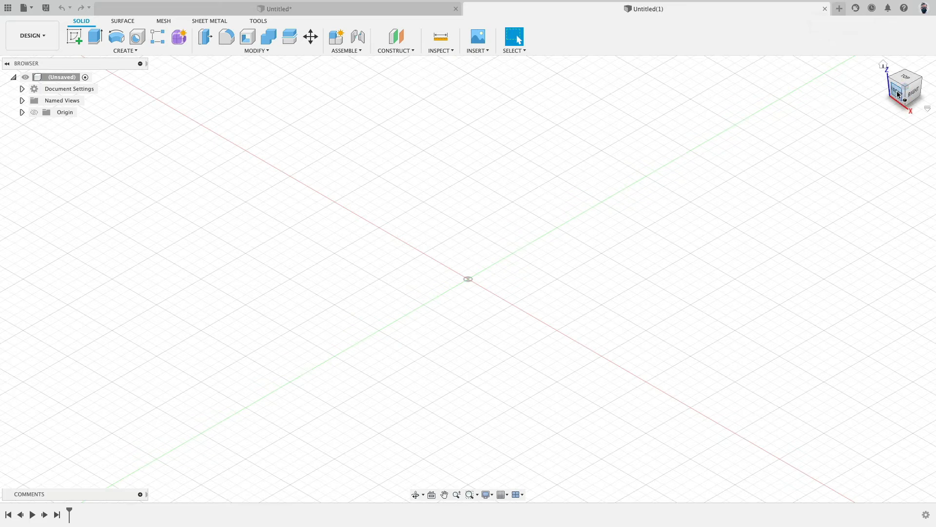
middle_click_drag(224, 165, 227, 168)
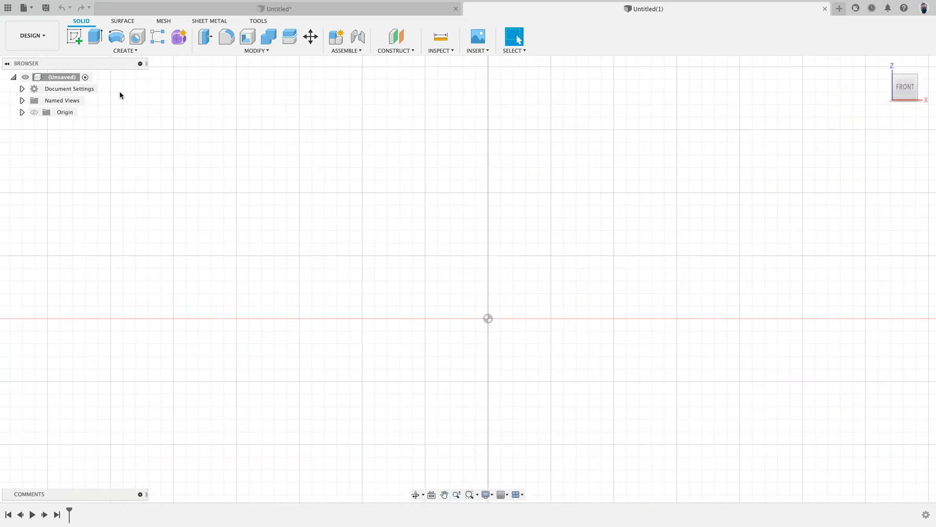
left_click(74, 35)
left_click(505, 280)
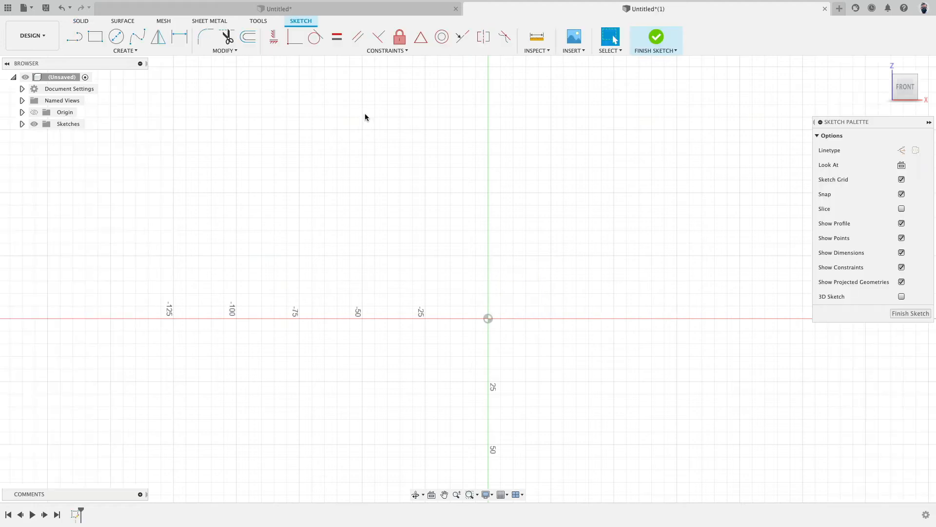
Sketch a rectangle about 77 mm tall for the bottle body, extending up from the origin on the negative X side.
left_click(95, 36)
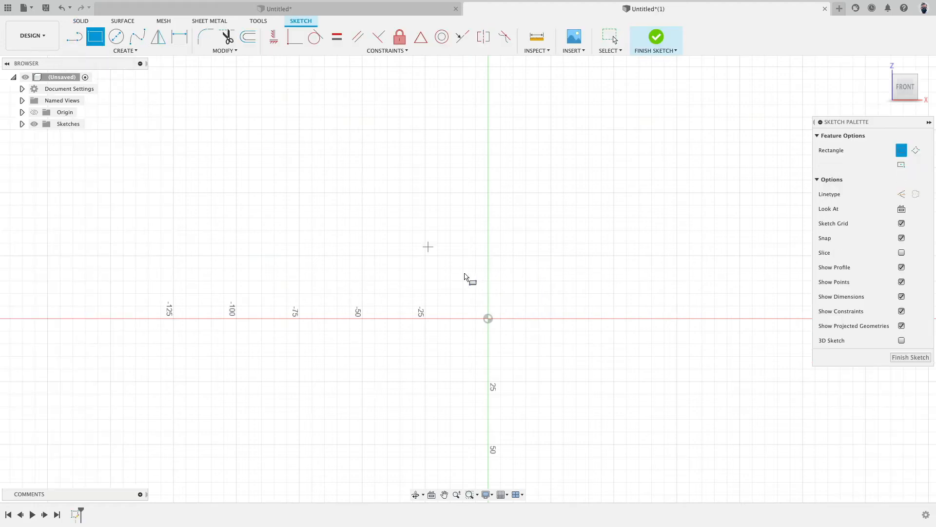
left_click(488, 318)
left_click(403, 120)
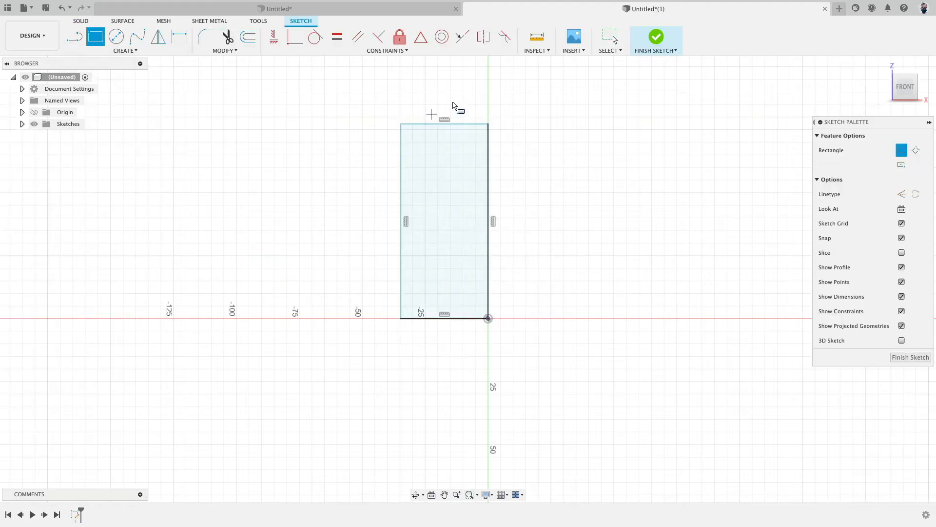
middle_click_drag(458, 106, 440, 193)
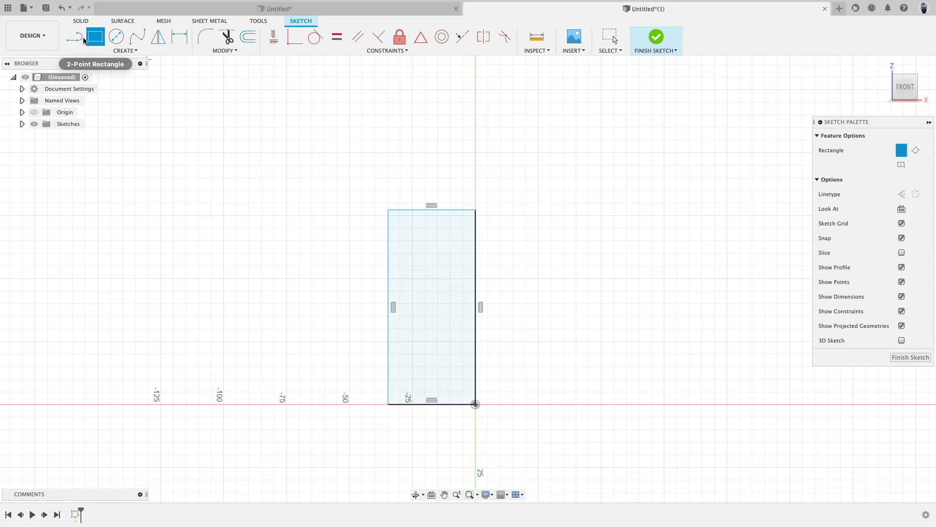
Try drawing the neck as a second rectangle starting at the body rectangle's upper corner on the vertical axis.
left_click(475, 210)
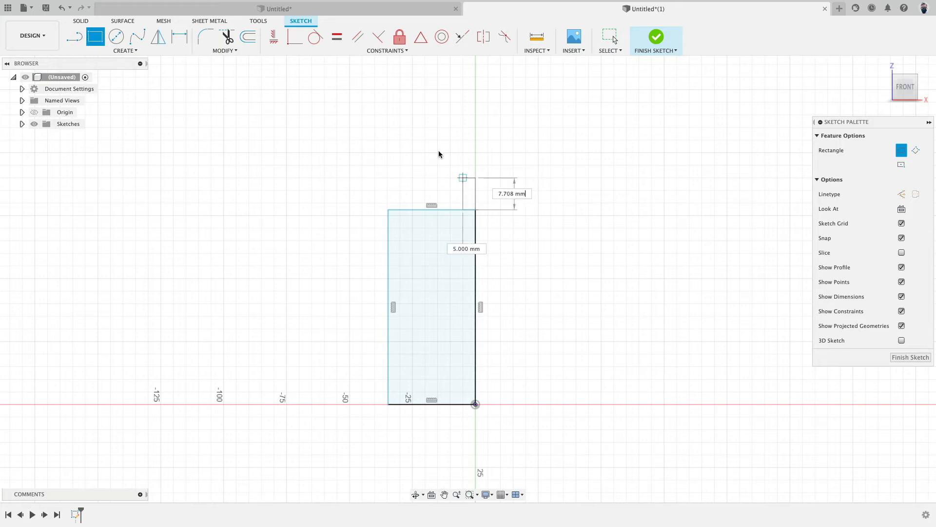
left_click(419, 131)
key("Escape")
left_click(462, 231)
left_click(458, 209)
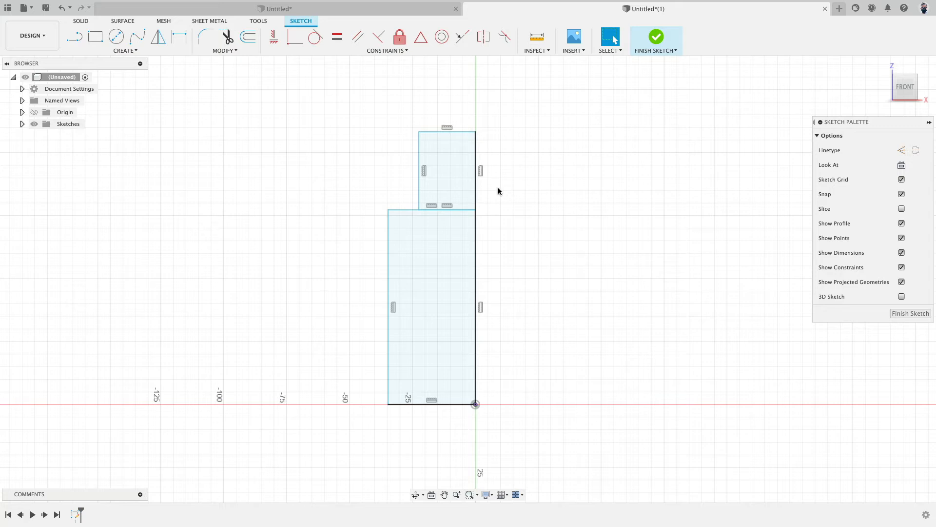
key("ctrl+z")
Draw the neck outline with lines above the body rectangle, about 27 mm wide and 31 mm tall, closing at the vertical axis.
left_click(76, 36)
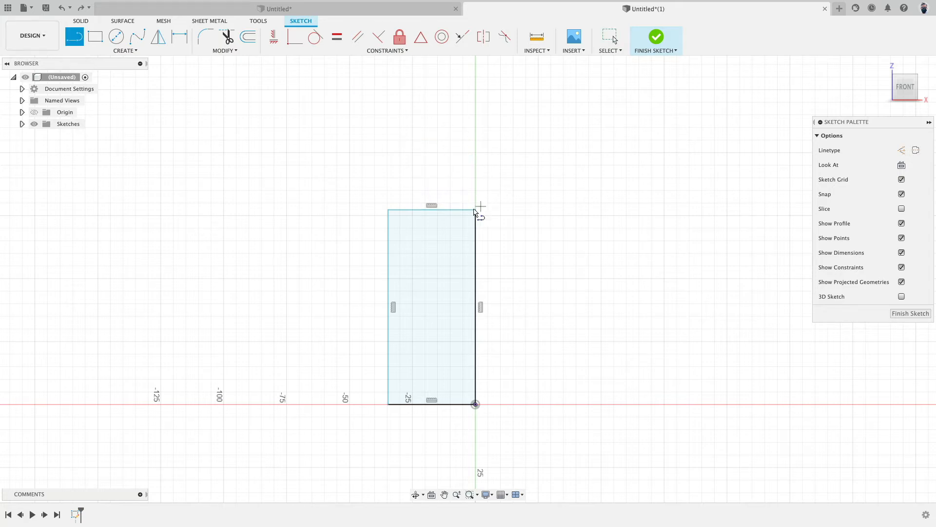
left_click(407, 210)
left_click(408, 133)
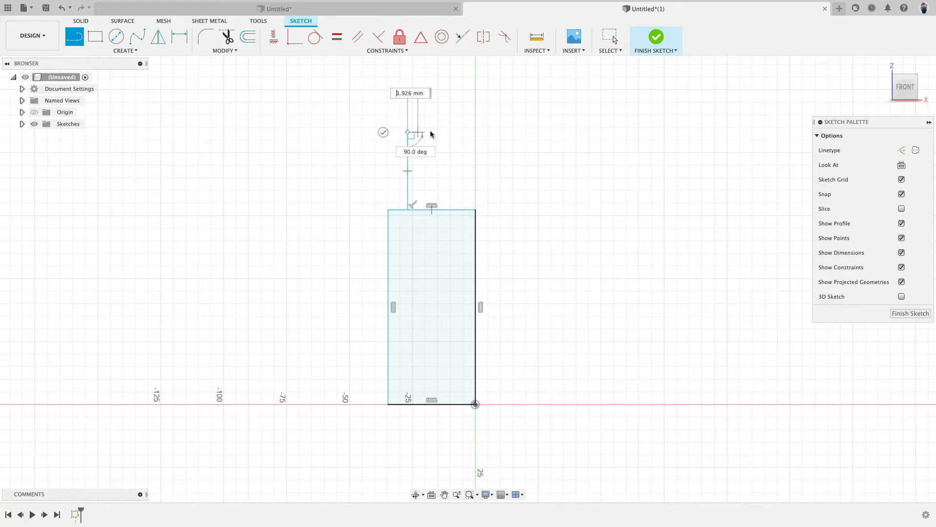
left_click(475, 132)
left_click(475, 211)
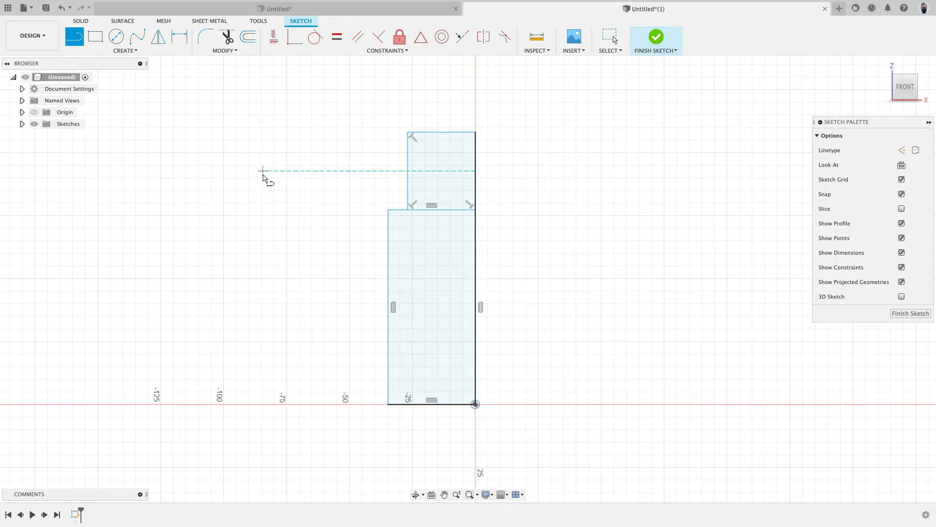
Dimension the neck profile to a height of 22 mm and a width of 11.5 mm.
left_click(126, 51)
left_click(97, 227)
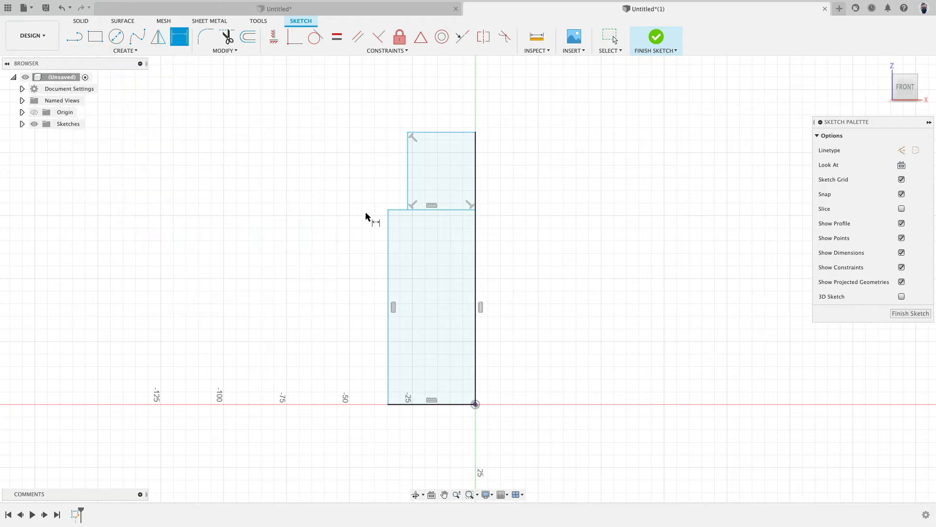
left_click(476, 184)
left_click(508, 176)
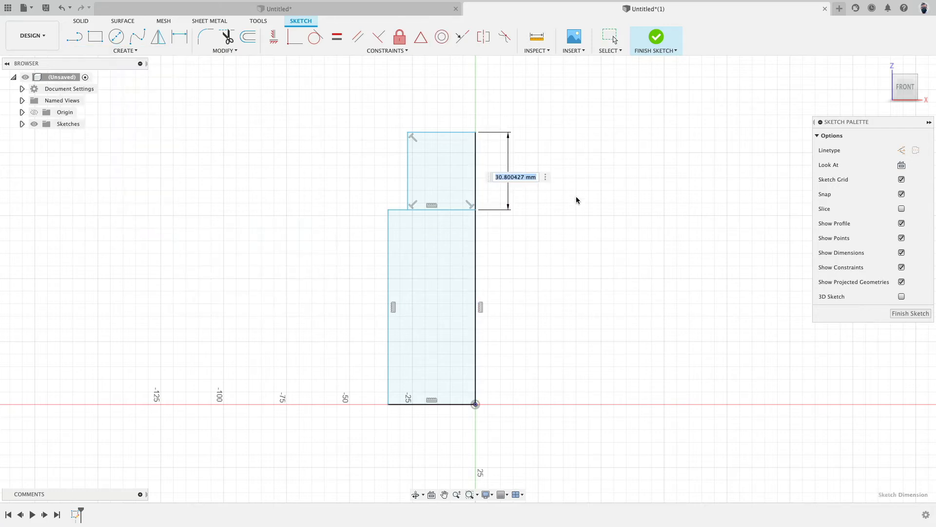
type("22")
key("Return")
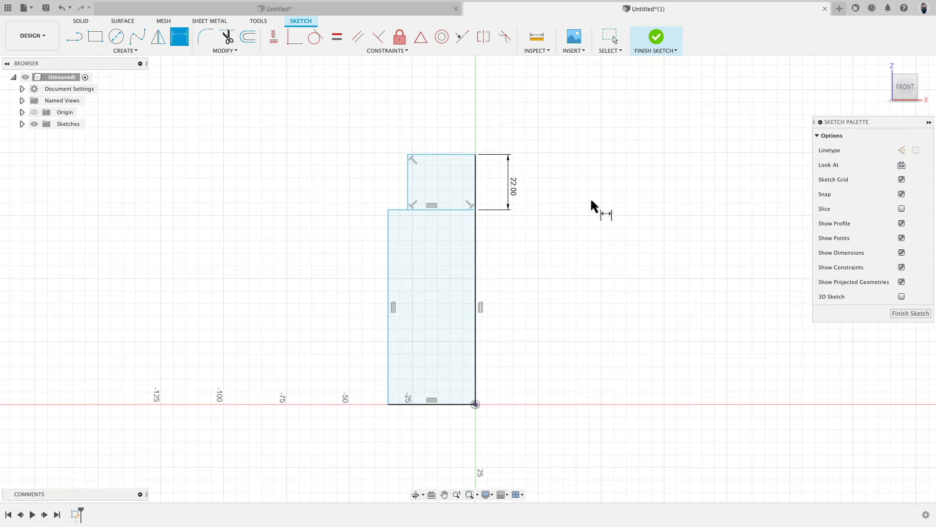
left_click(449, 155)
left_click(490, 135)
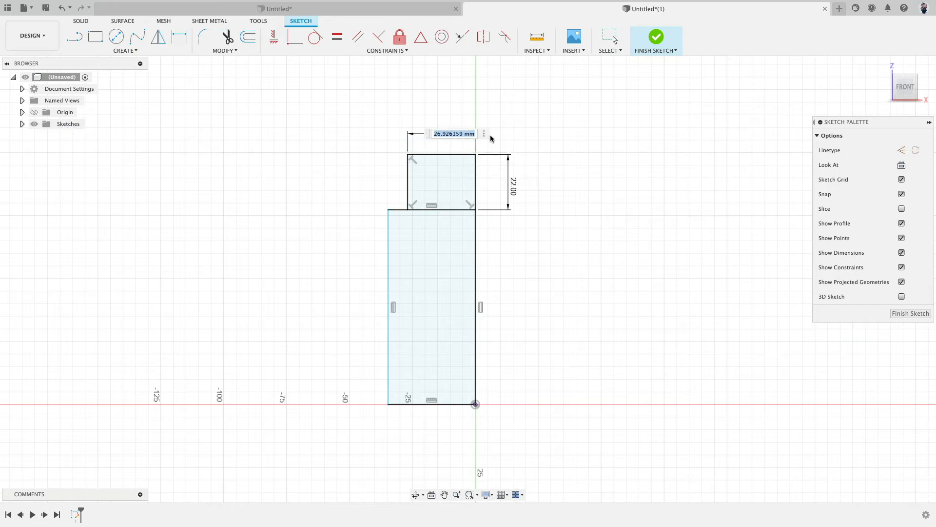
type("11.5")
key("Return")
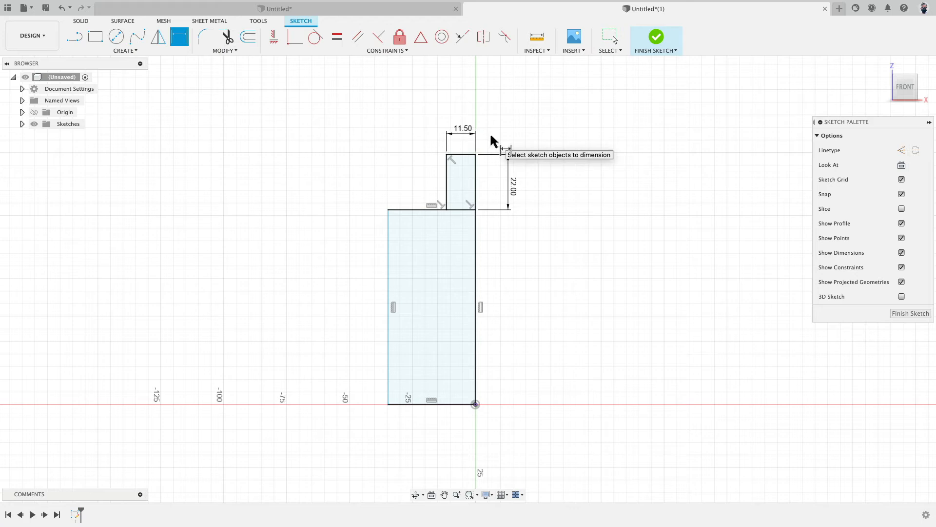
Dimension the body rectangle to 33 mm wide and 160 mm tall, and finish the sketch.
left_click(425, 405)
left_click(428, 427)
type("33")
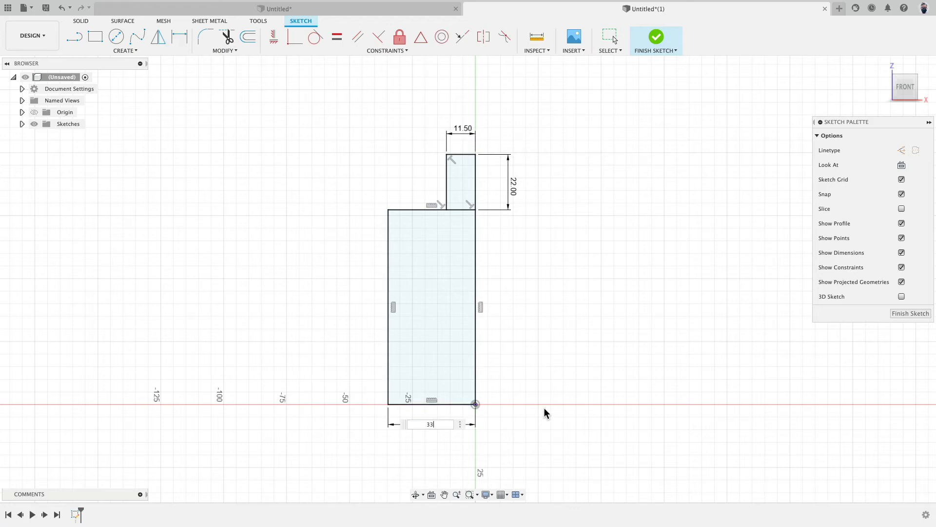
key("Return")
left_click(478, 288)
left_click(504, 286)
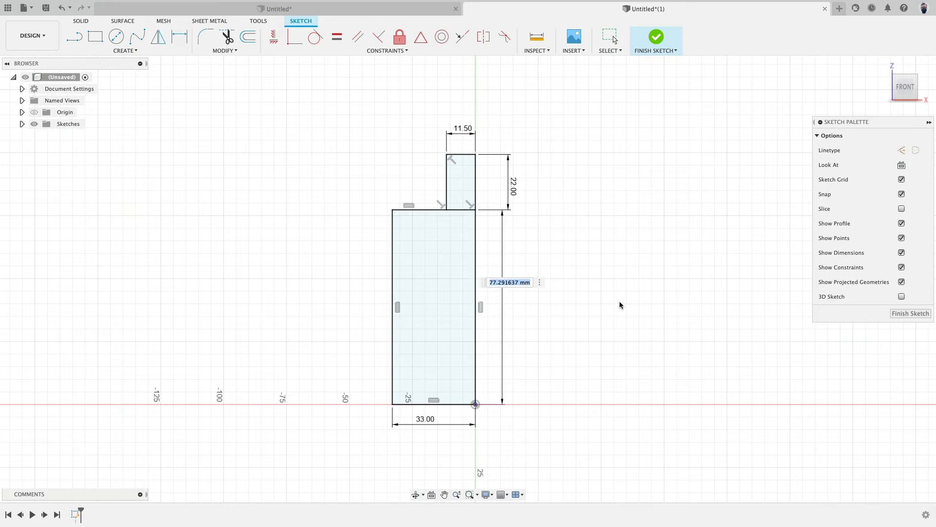
type("160")
key("Return")
scroll(618, 298, "down", 5)
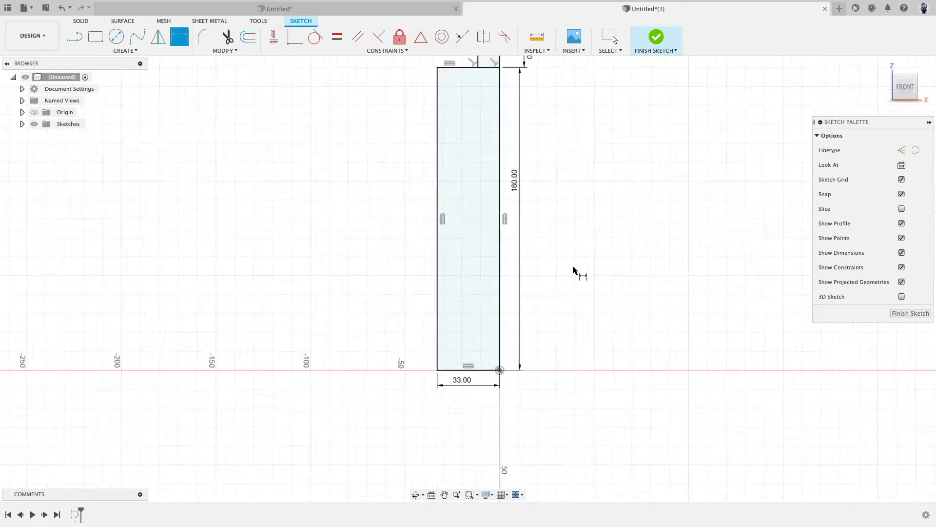
scroll(558, 214, "up", 4)
mouse_move(610, 181)
middle_mouse_down()
mouse_move(558, 213)
mouse_move(508, 190)
middle_mouse_up()
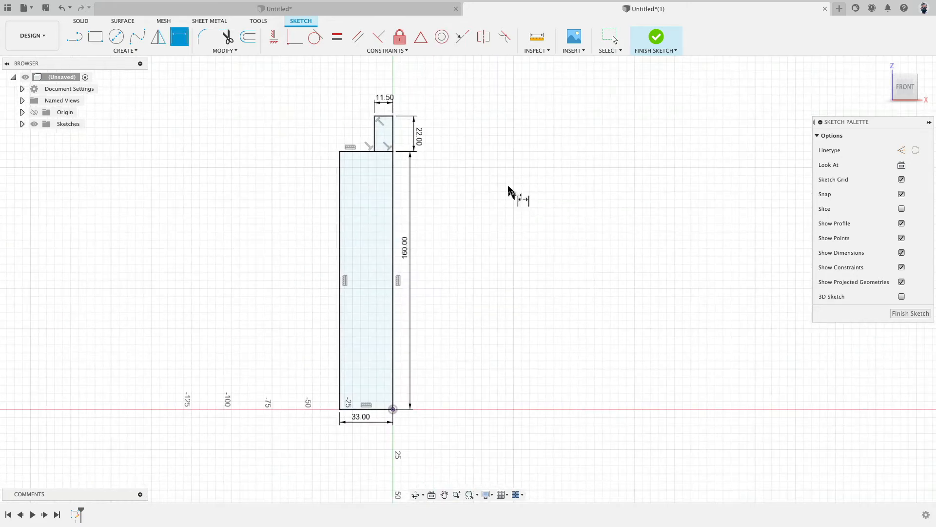
left_click(656, 38)
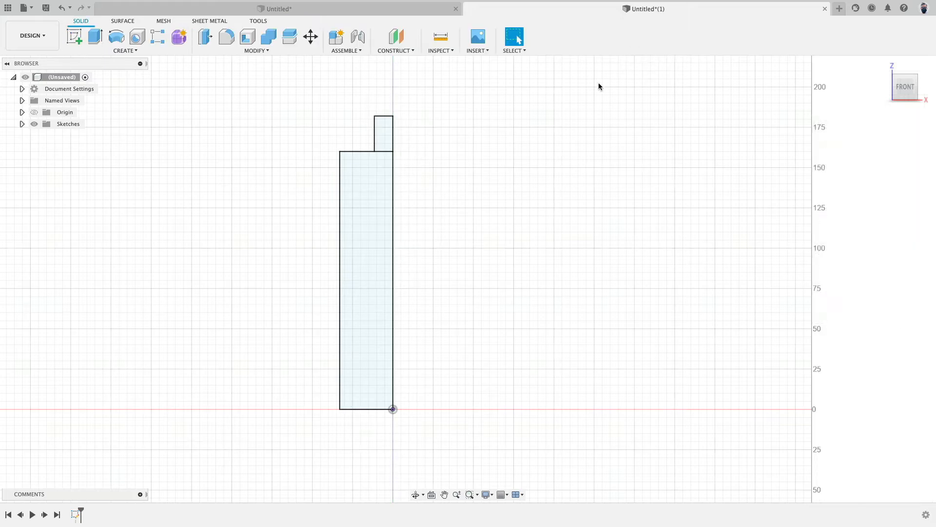
Revolve the body and neck profiles a full 360 degrees about their shared vertical centre line as a new body.
left_click(116, 37)
left_click(384, 131)
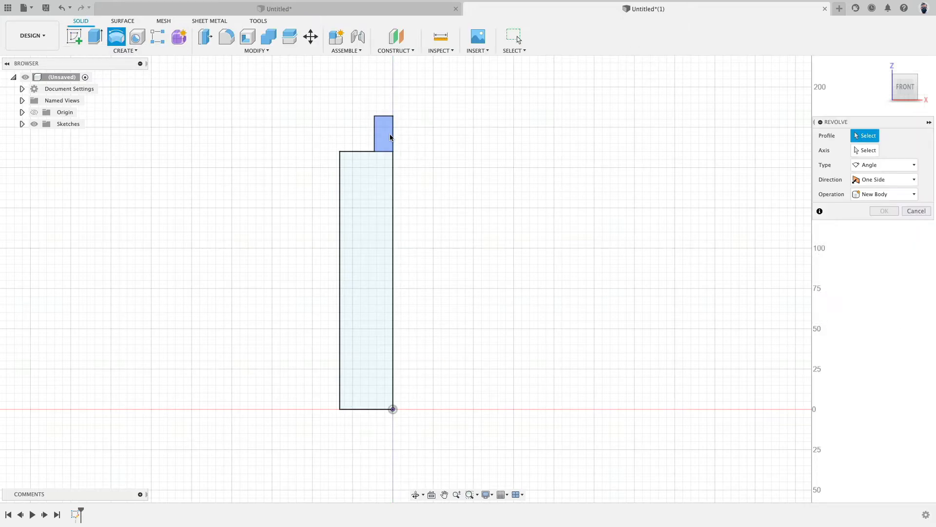
left_click(384, 174)
left_click(864, 150)
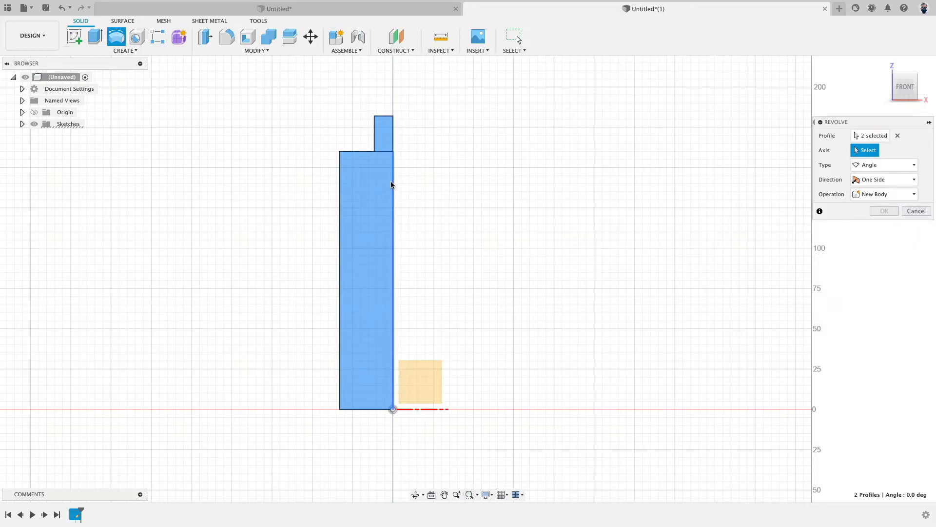
left_click(402, 185)
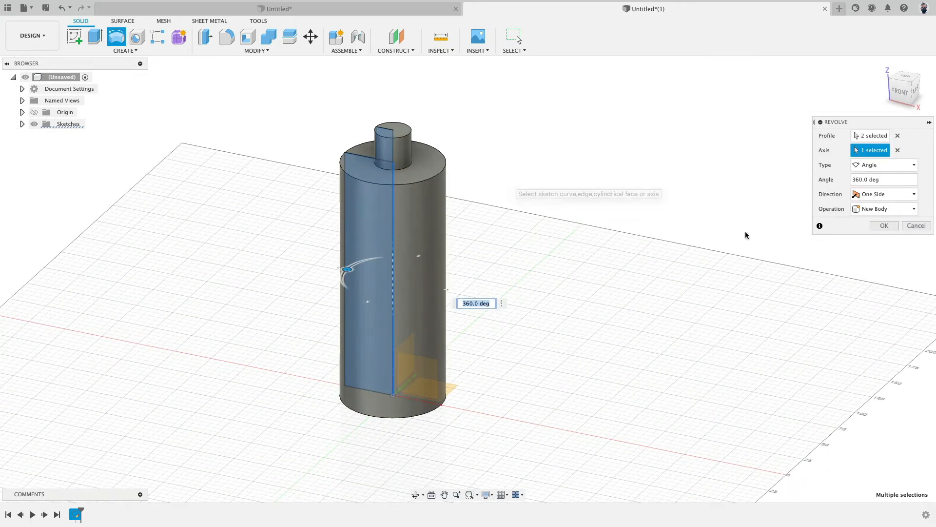
left_click(878, 227)
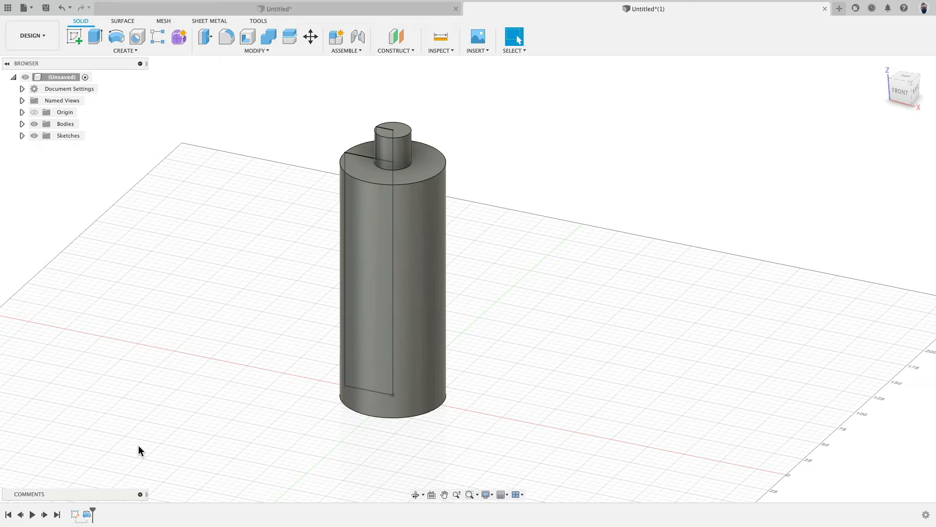
double_click(75, 513)
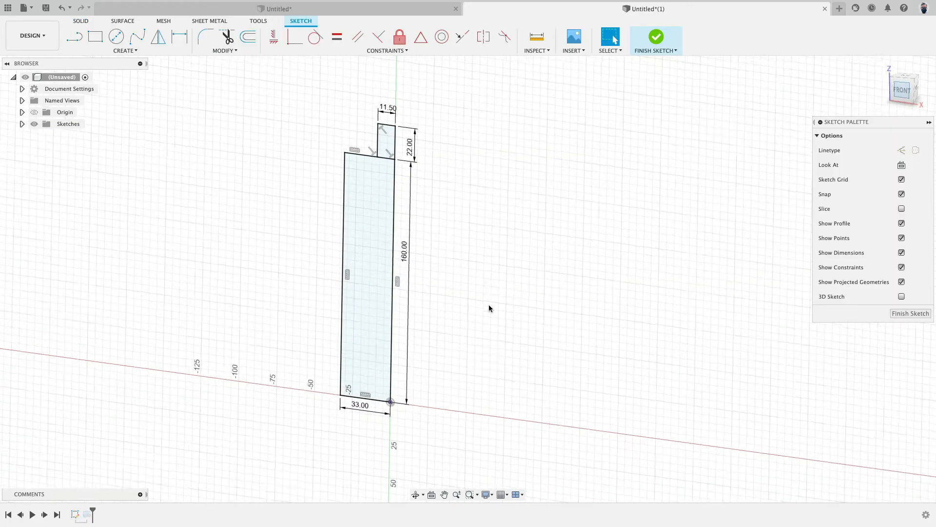
scroll(455, 280, "up", 2)
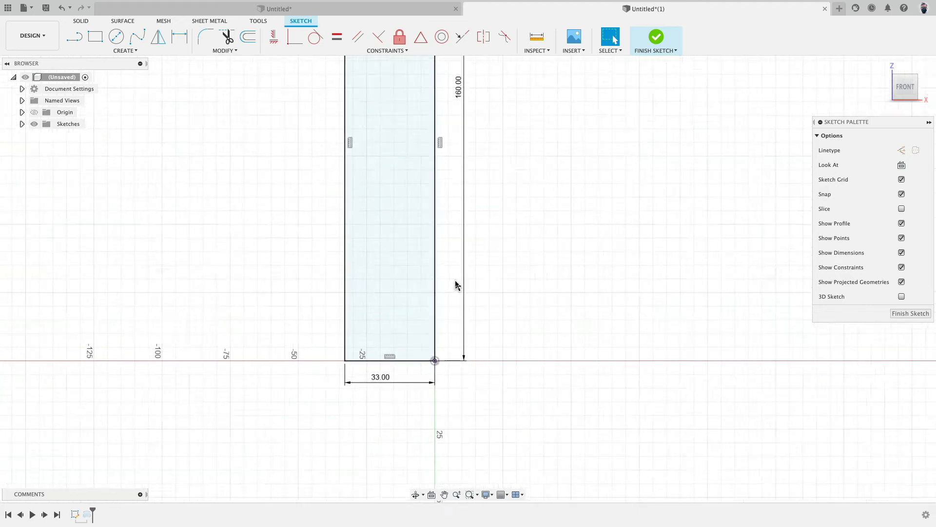
scroll(455, 281, "up", 1)
middle_click_drag(455, 281, 523, 241)
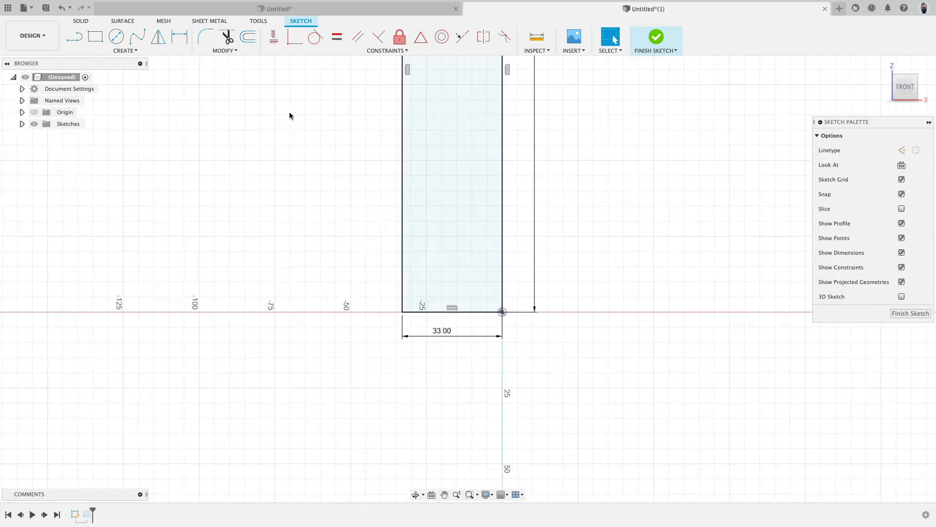
left_click(80, 39)
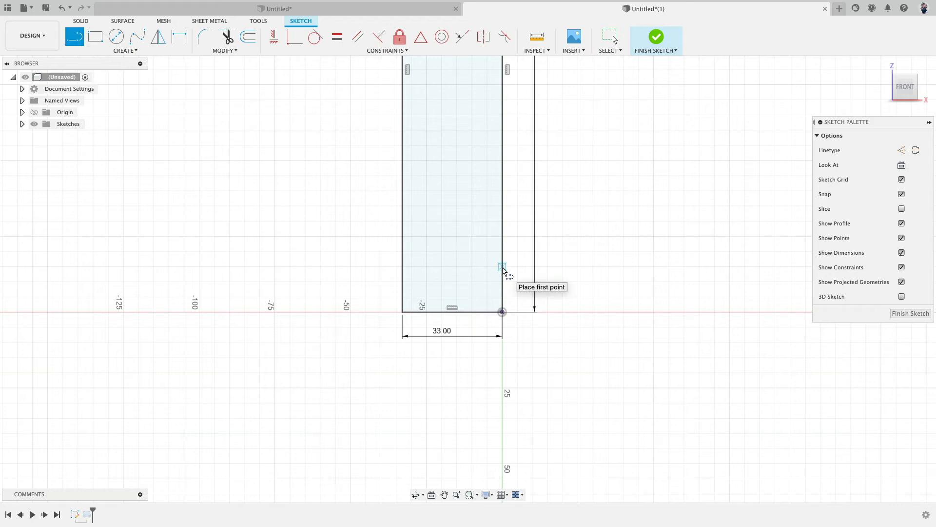
key("Escape")
left_click(659, 40)
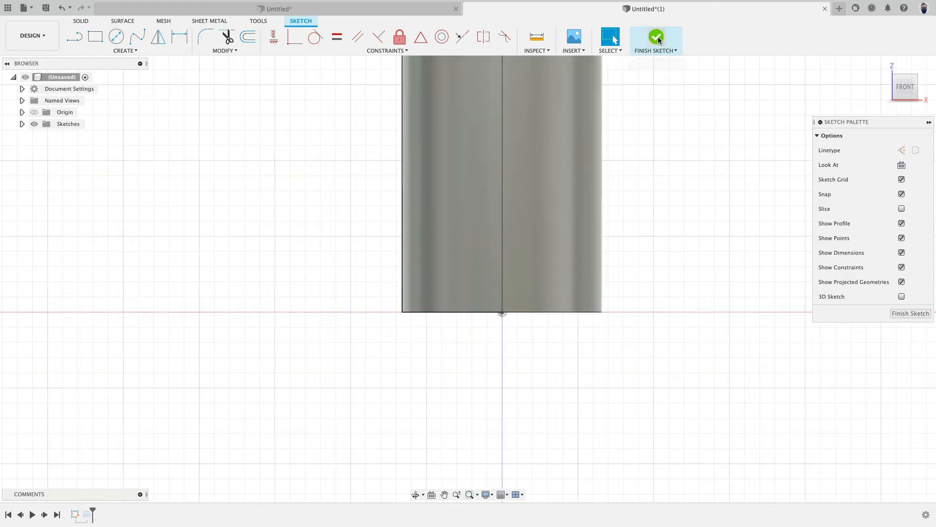
Reopen the bottle sketch and draw a horizontal line about 22.5 mm long from the centre line near the base, extending outside the profile.
double_click(76, 513)
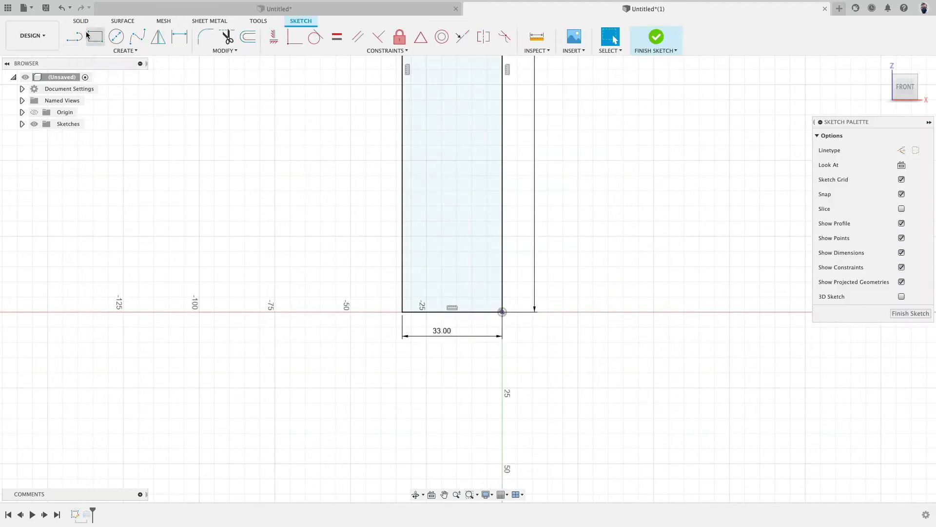
left_click(74, 37)
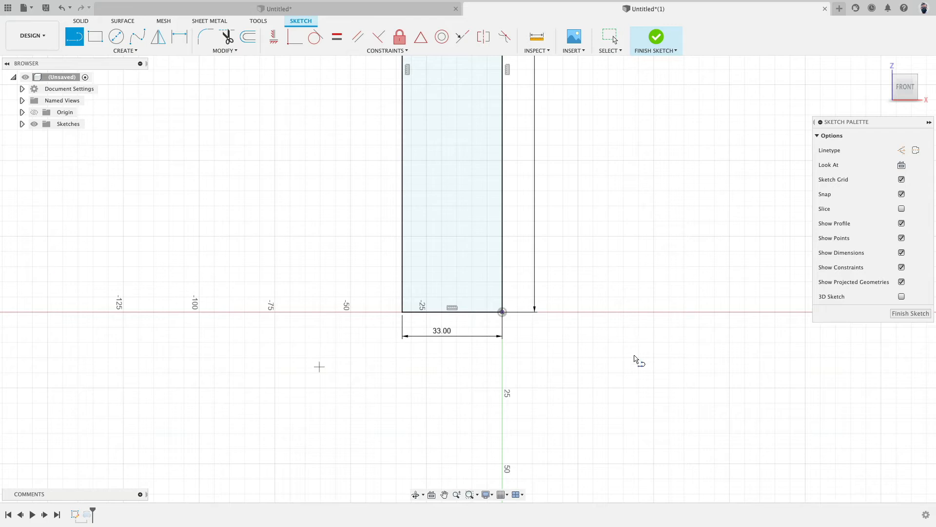
left_click(502, 266)
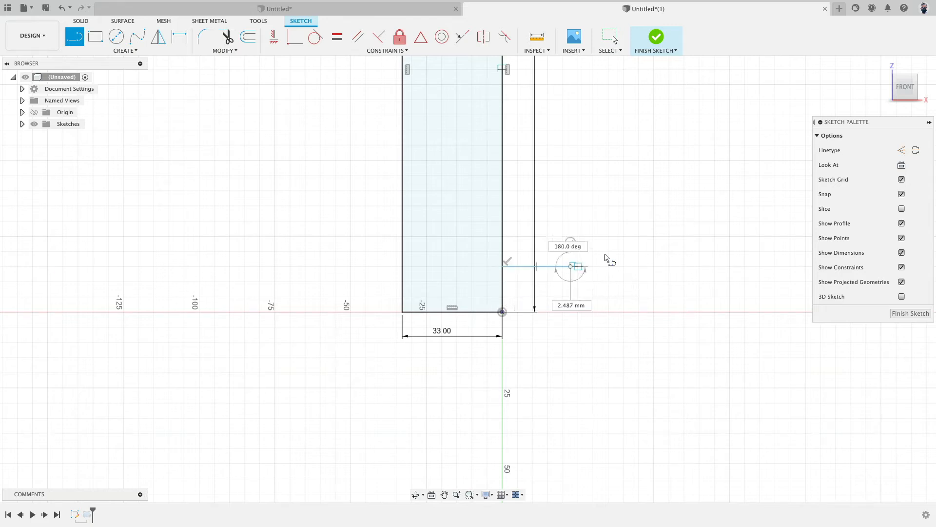
left_click(571, 266)
key("Escape")
left_click(546, 266)
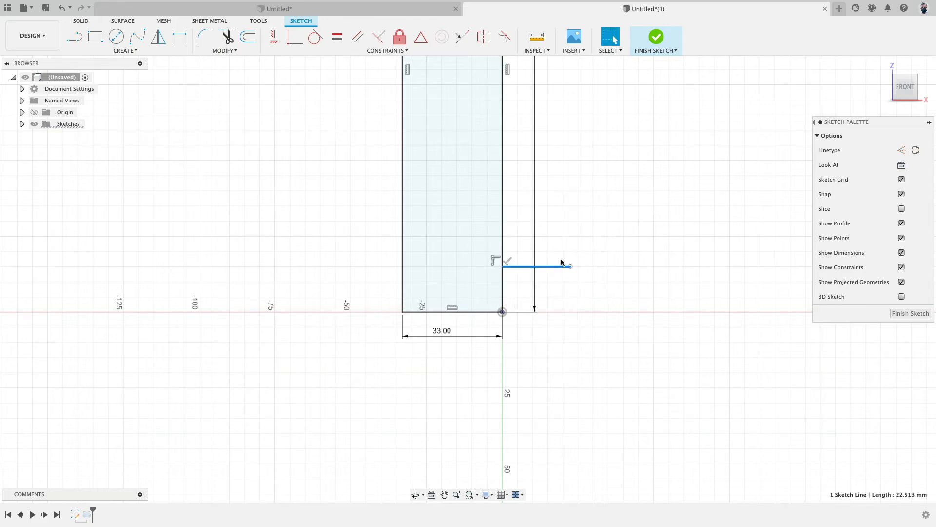
Convert the short horizontal line beside the bottle profile into a construction line.
left_click(901, 150)
left_click(131, 51)
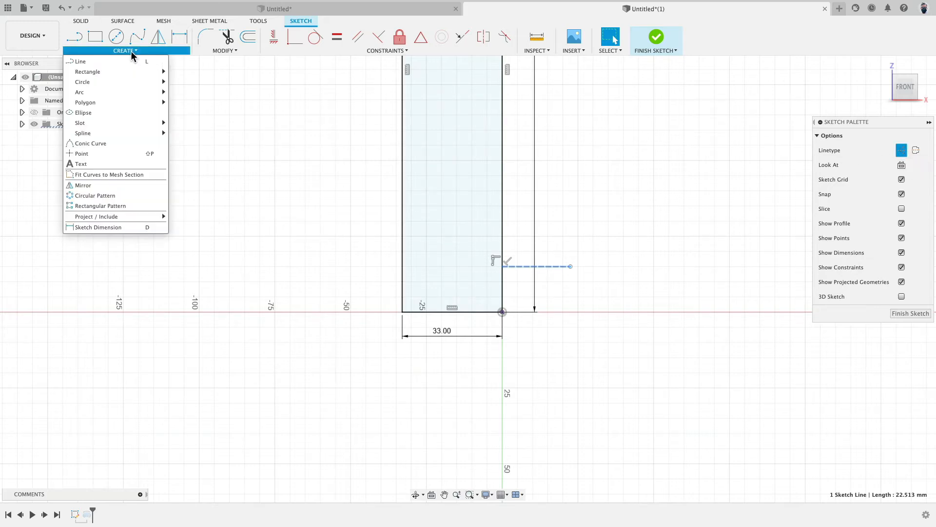
mouse_move(111, 90)
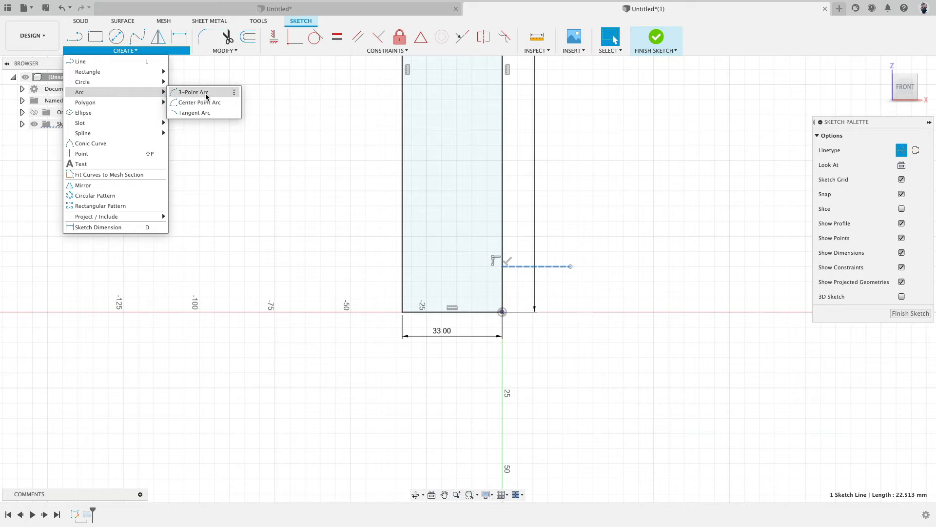
left_click(194, 93)
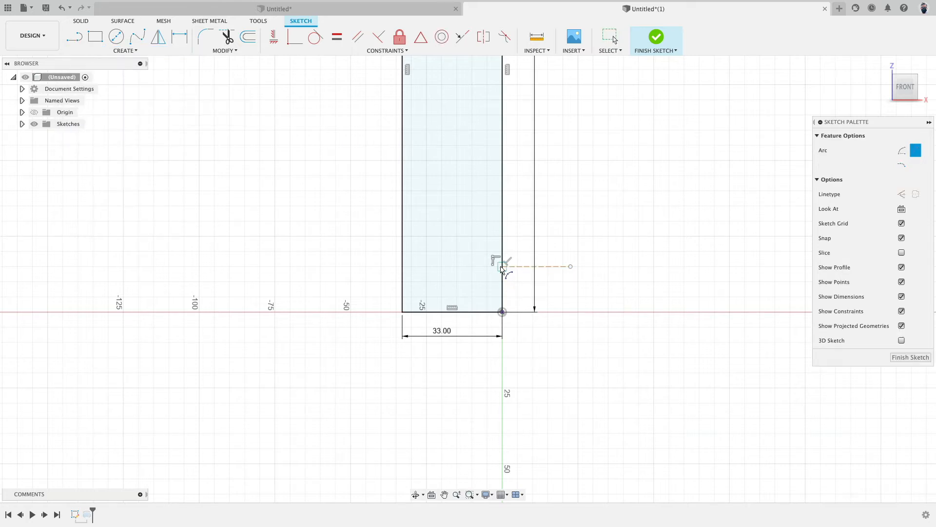
left_click(503, 267)
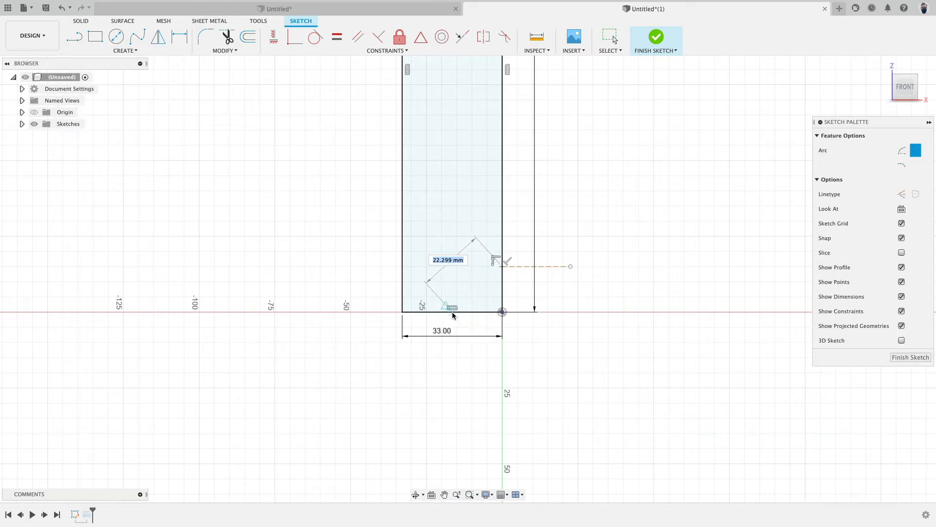
left_click(433, 312)
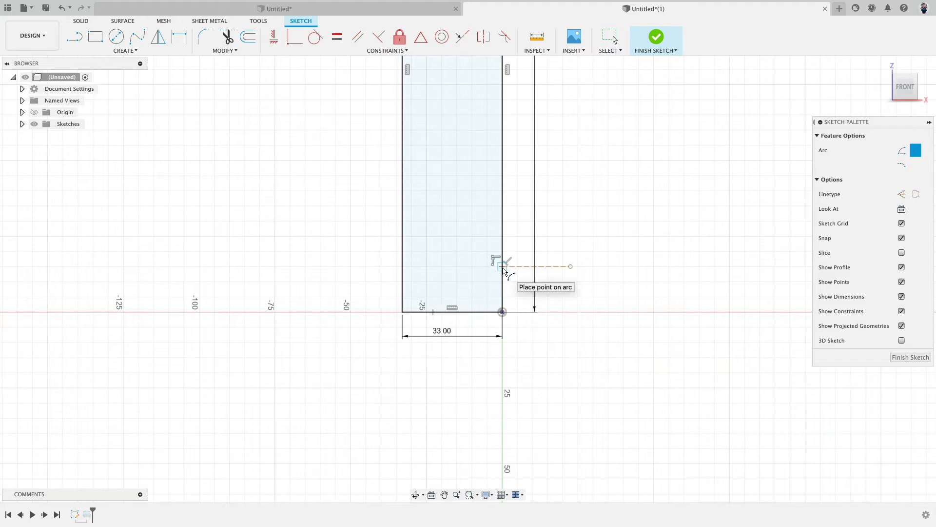
left_click(474, 273)
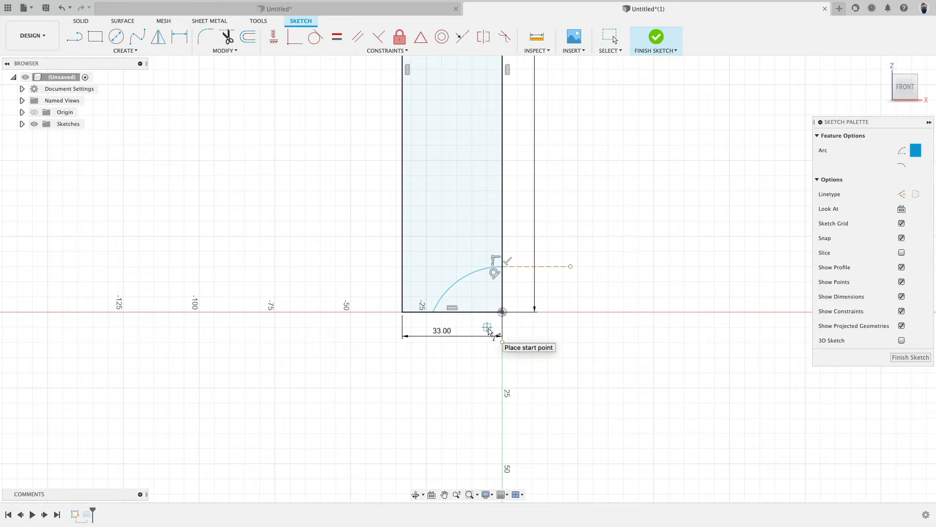
key("Escape")
key("super+z")
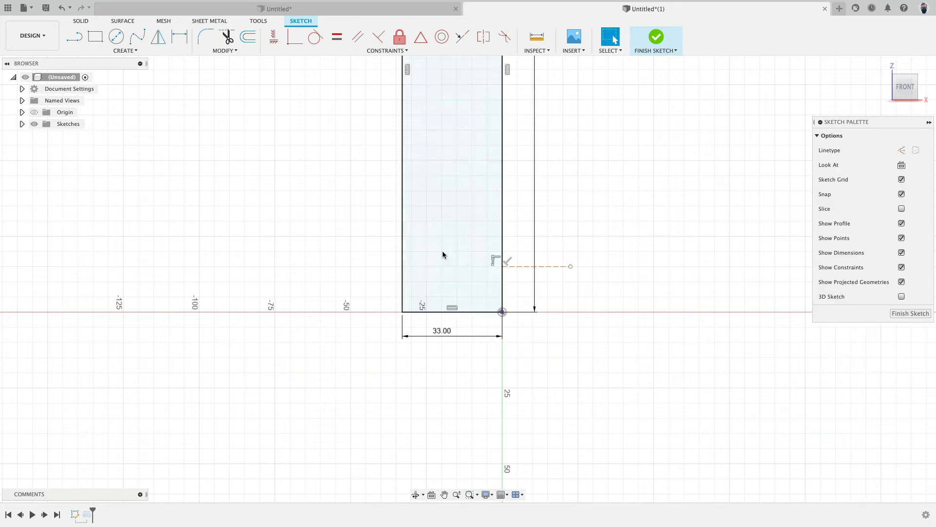
Draw an upward-bulging arc from the construction line's end on the centre edge to the bottom edge of the body profile.
left_click(121, 52)
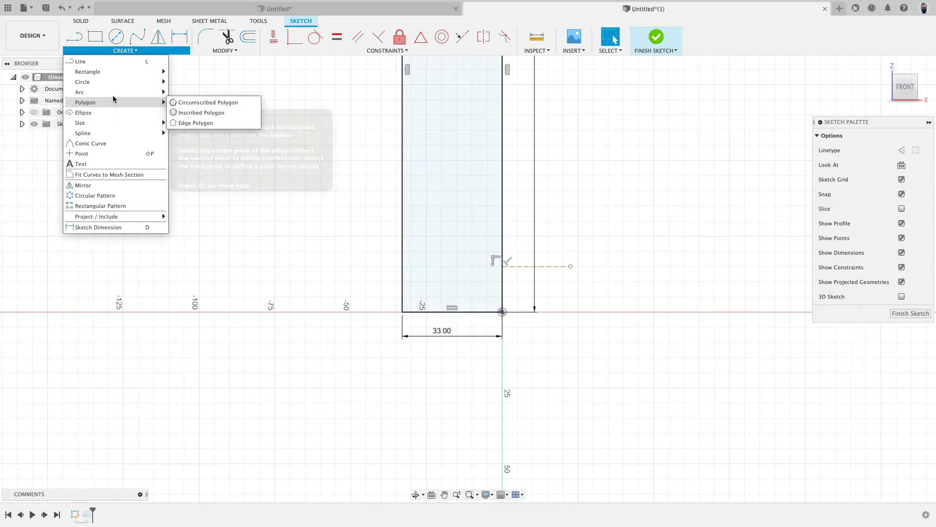
mouse_move(80, 95)
left_click(194, 113)
left_click(502, 264)
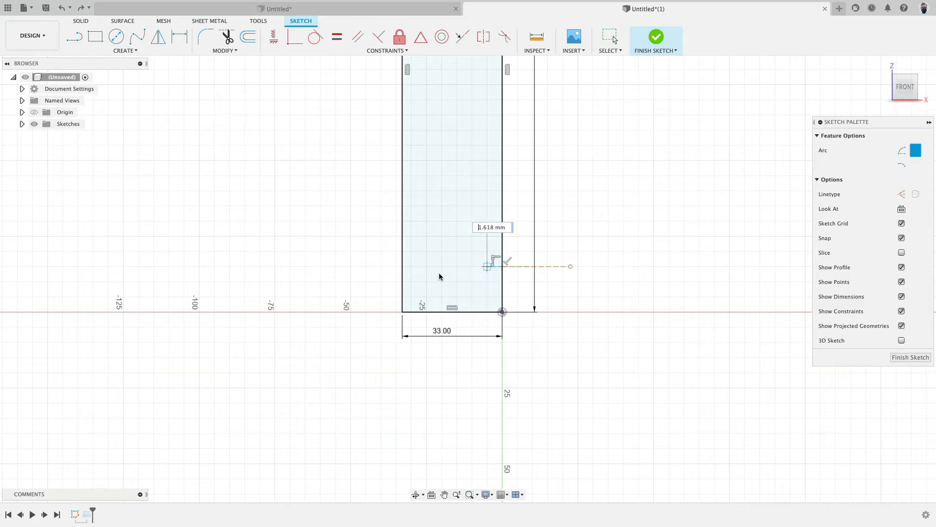
left_click(422, 306)
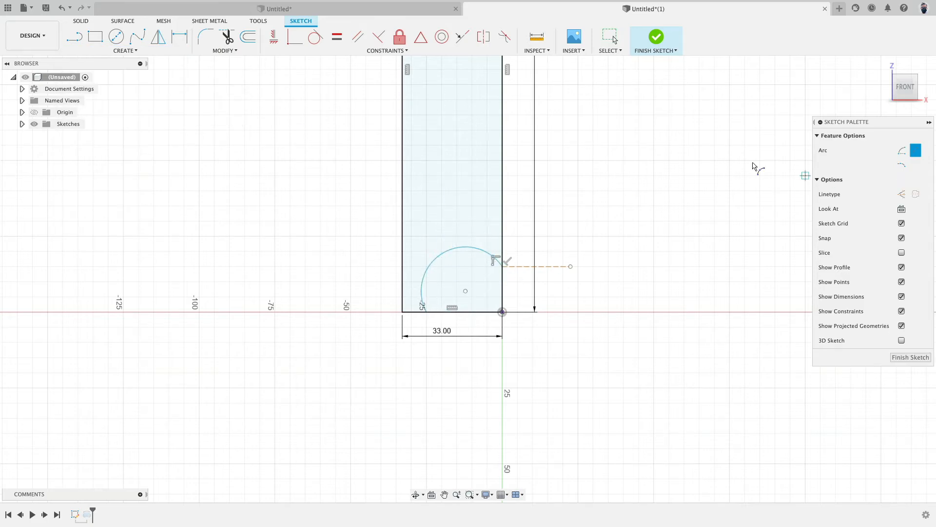
Apply a tangent constraint between the arc and the horizontal construction line.
left_click(315, 37)
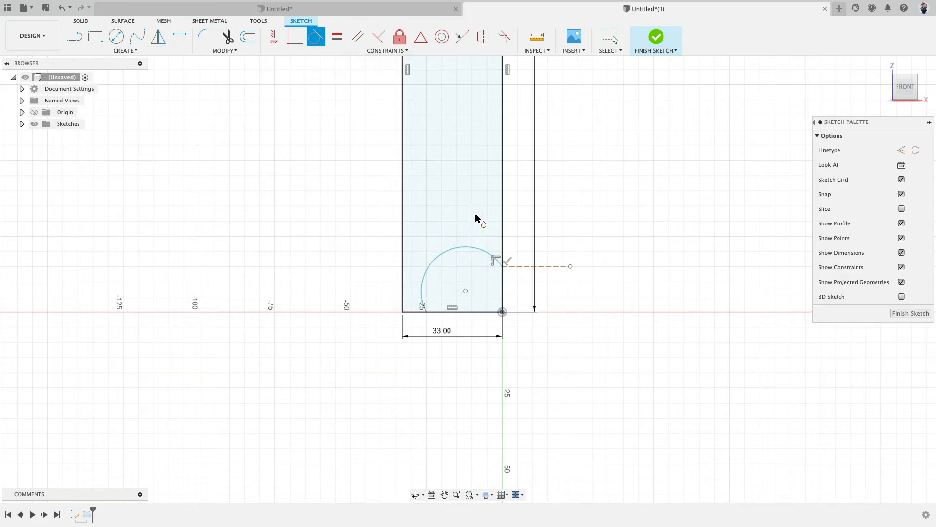
left_click(481, 250)
left_click(523, 267)
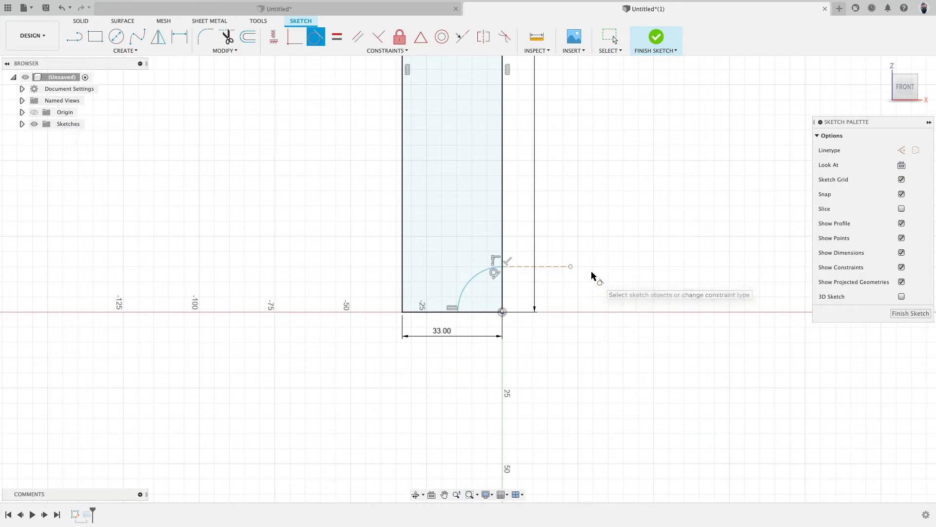
key("Escape")
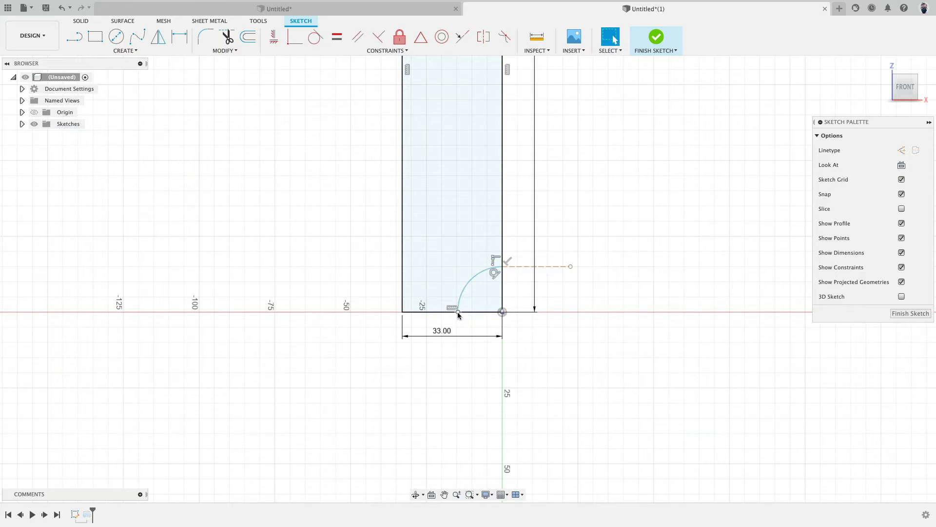
Stretch the arc's lower end outward along the bottom edge and dimension it 6 mm from the profile's outer bottom corner.
left_click_drag(458, 313, 429, 313)
left_click(426, 313, "shift")
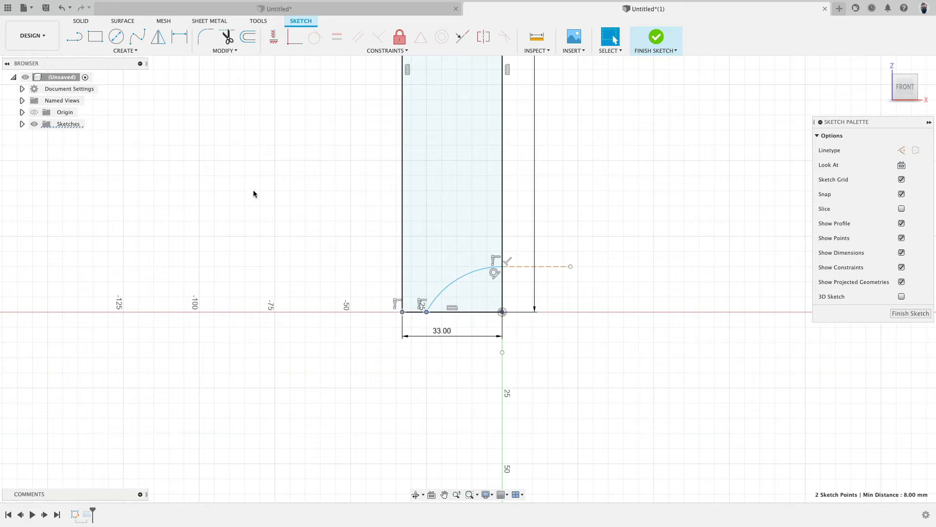
left_click(125, 51)
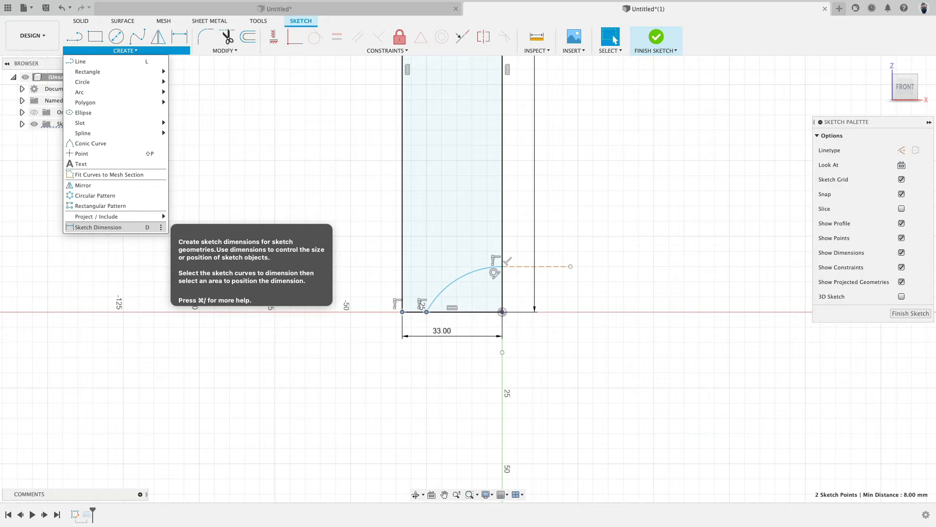
left_click(106, 227)
left_click(467, 365)
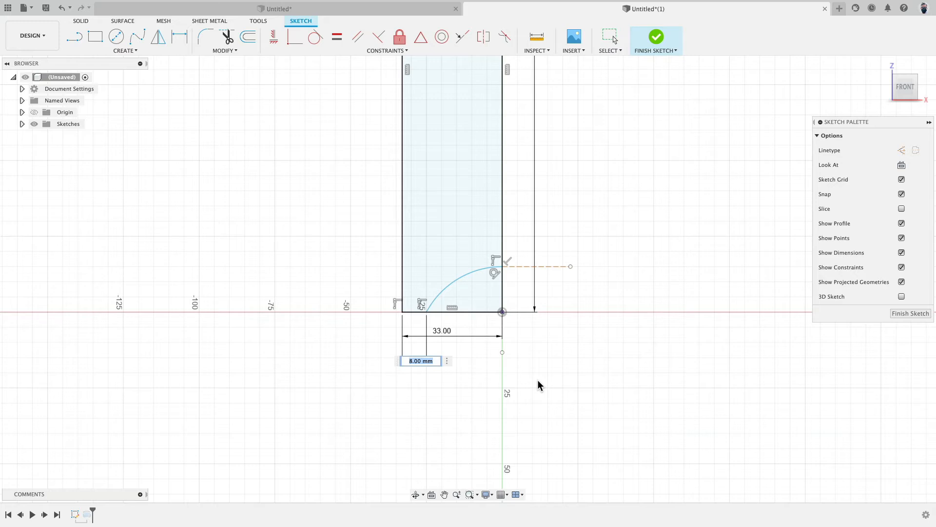
type("6")
key("Return")
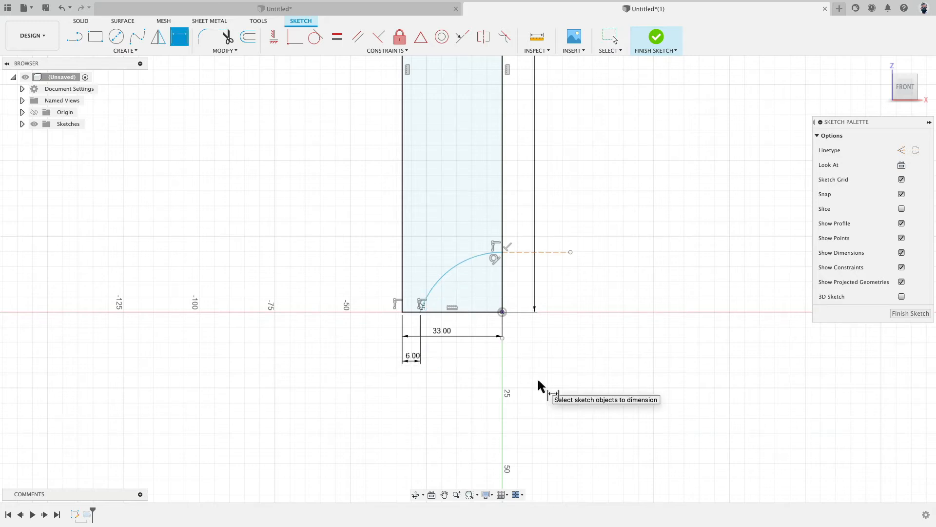
Dimension the construction line's height above the origin as 5 mm.
left_click(521, 252)
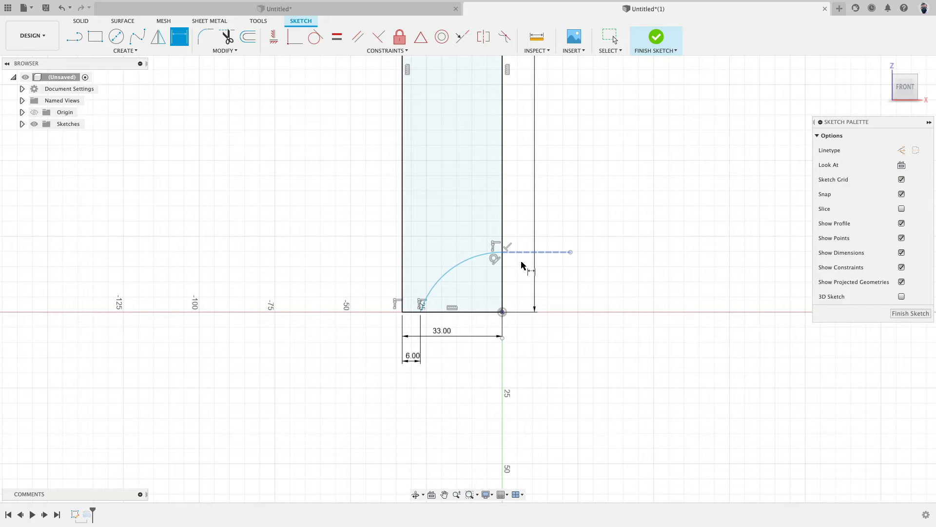
left_click(503, 312)
left_click(609, 294)
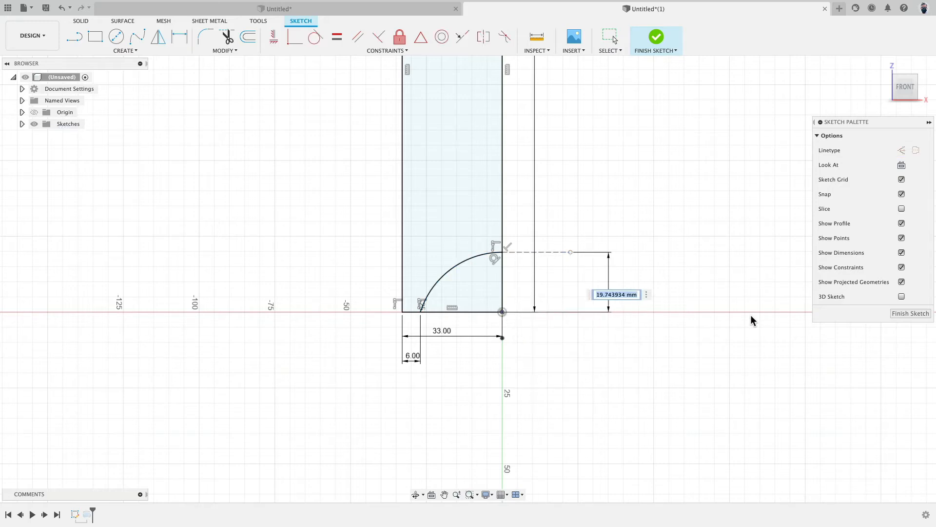
type("5")
key("Return")
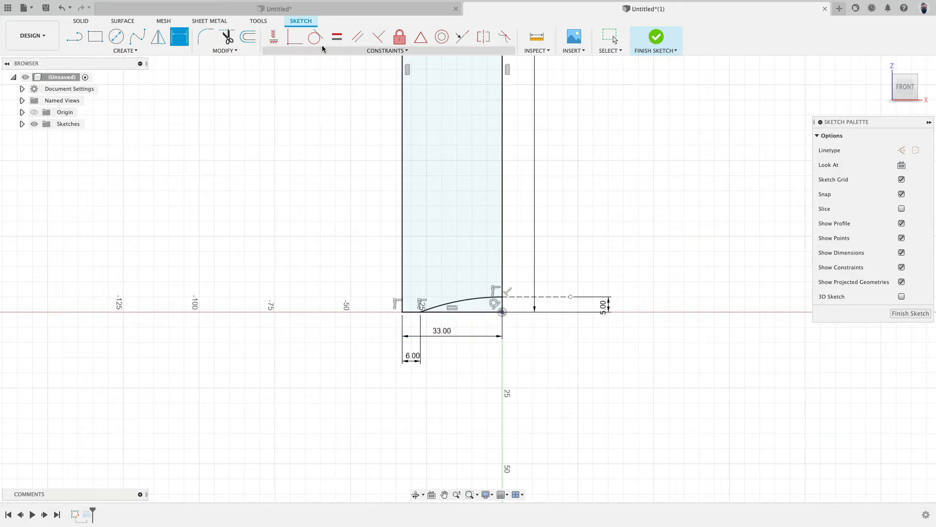
Switch to the finished bottle design and examine its base, rolling the timeline back before Combine3 and forward to the end again.
left_click(314, 8)
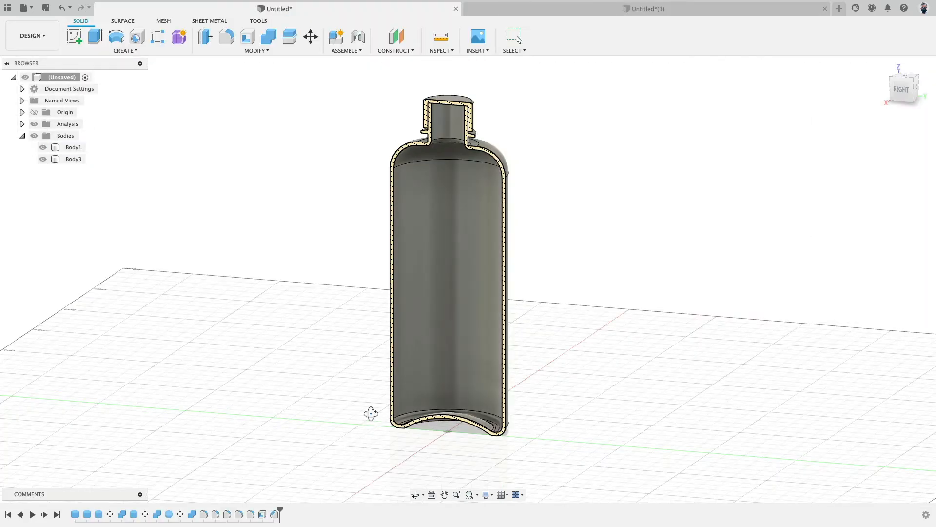
middle_click_drag(369, 412, 422, 445, "shift")
left_click(399, 434)
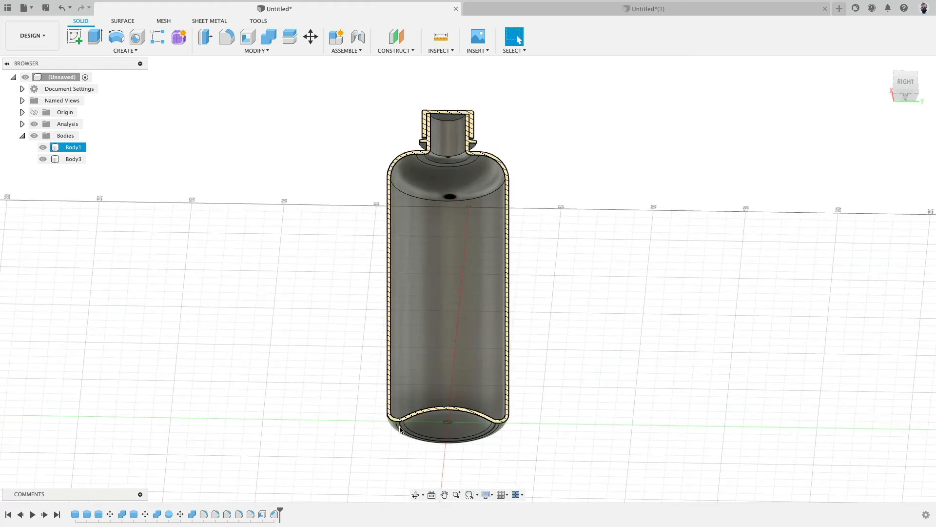
left_click(262, 482)
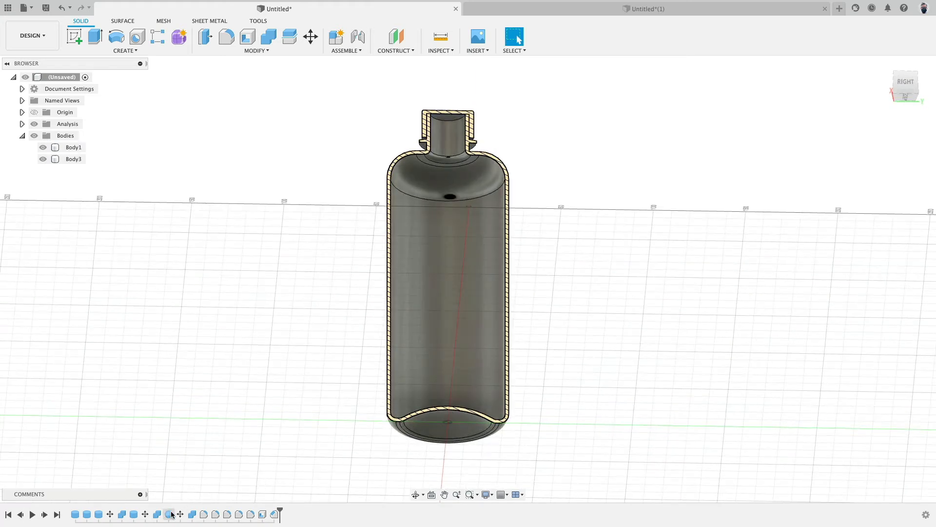
mouse_move(279, 513)
left_mouse_down()
mouse_move(175, 512)
mouse_move(186, 511)
left_mouse_up()
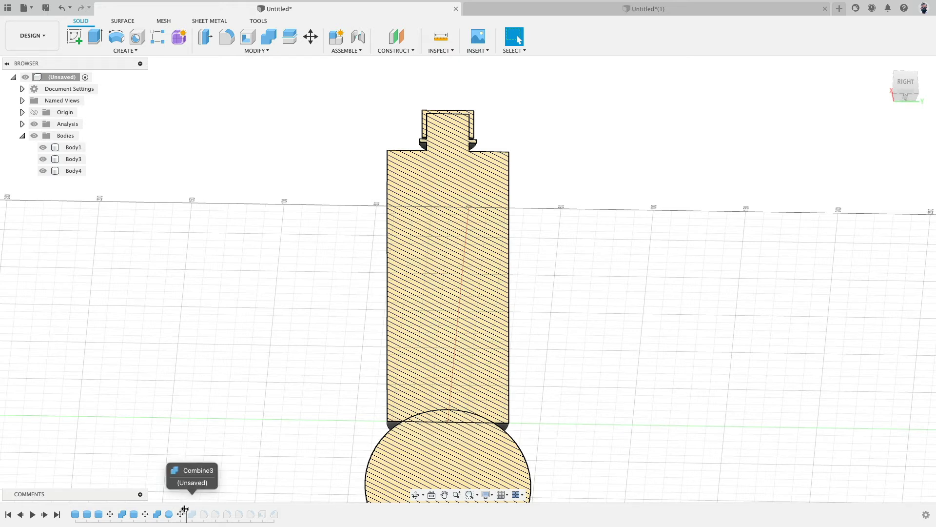
left_click_drag(187, 511, 288, 512)
Return to the sketch document and move the 33 mm width dimension further below the profile.
left_click(512, 14)
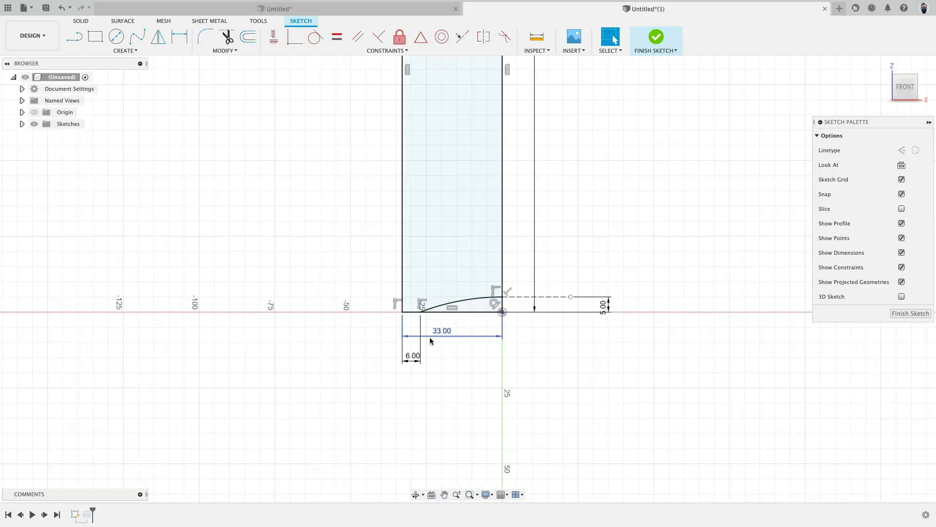
left_click_drag(438, 347, 439, 399)
Sketch a ring profile on the neck's outer edge with a horizontal base, a vertical side and a sloped top about 11 mm long.
mouse_move(620, 213)
middle_mouse_down()
mouse_move(570, 295)
mouse_move(522, 324)
middle_mouse_up()
scroll(571, 294, "down", 2)
scroll(516, 309, "up", 1)
scroll(434, 151, "up", 2)
scroll(398, 139, "up", 2)
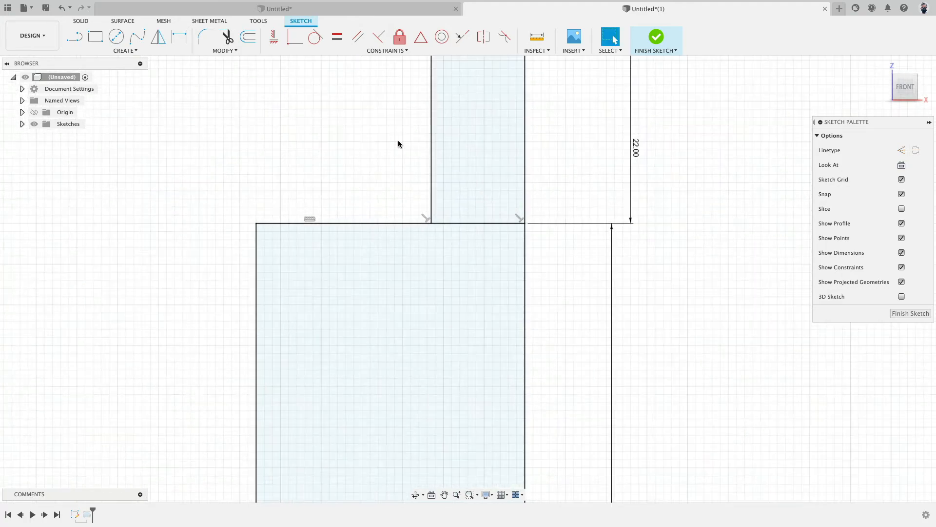
middle_click_drag(398, 144, 339, 271)
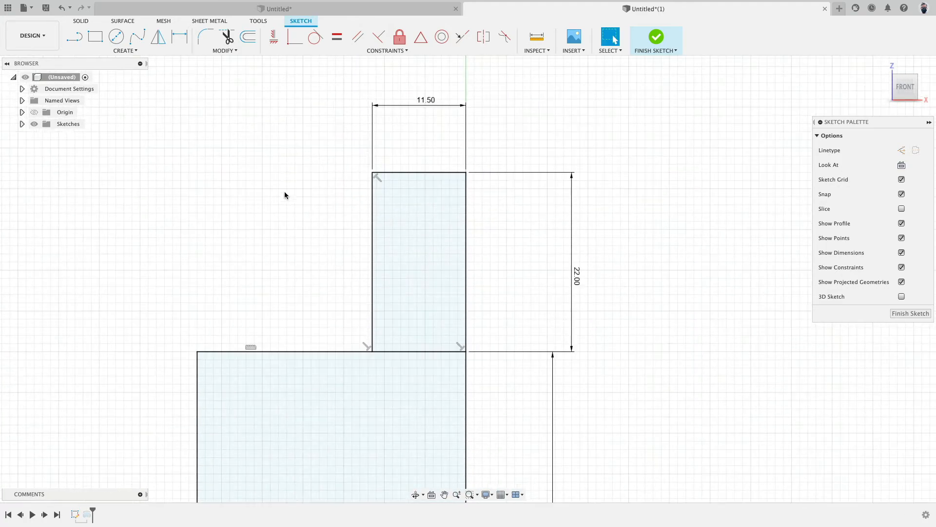
left_click(74, 37)
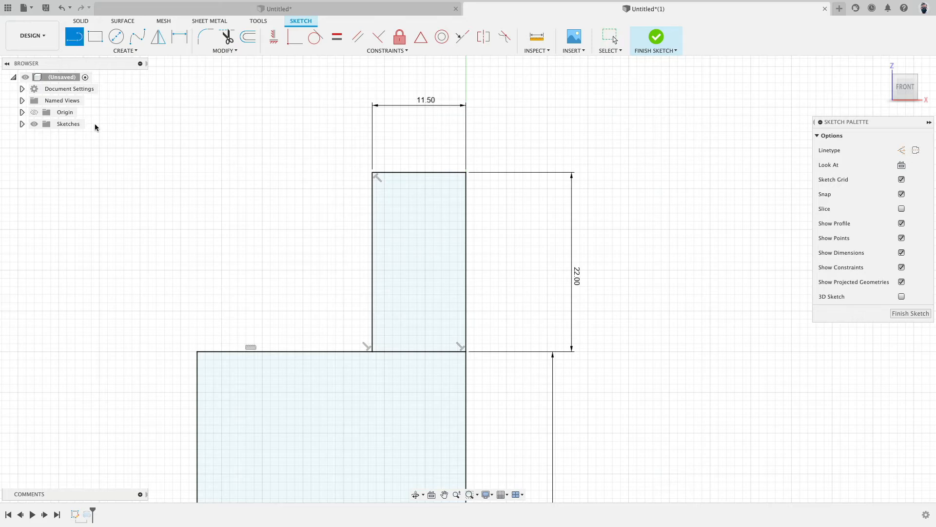
left_click(373, 312)
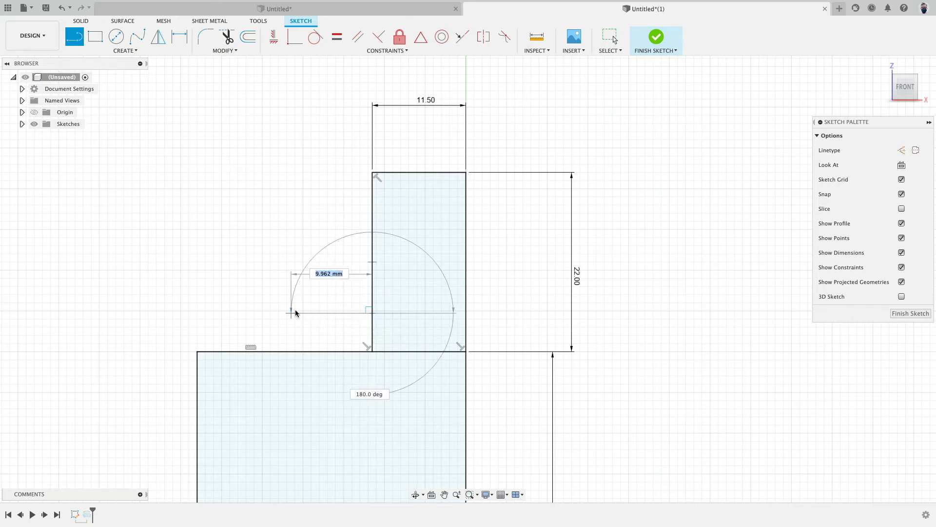
left_click(294, 312)
left_click(295, 278)
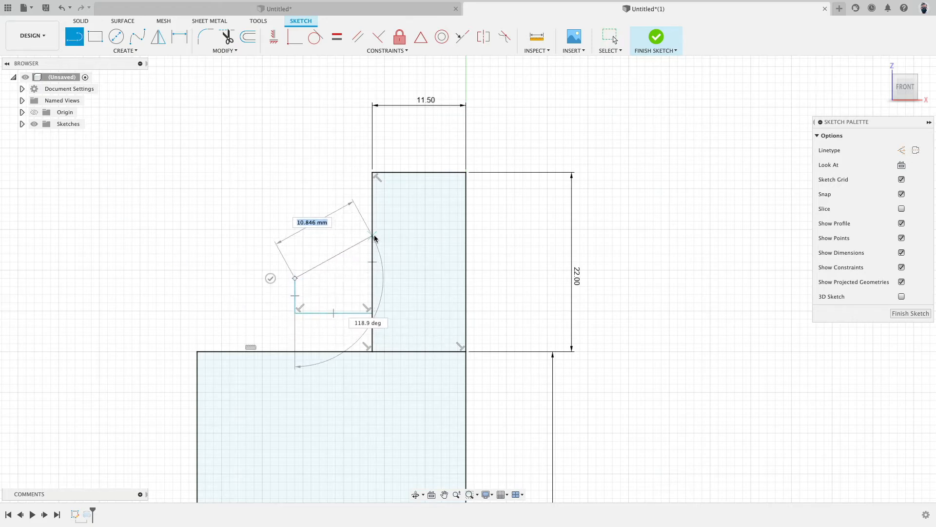
double_click(372, 235)
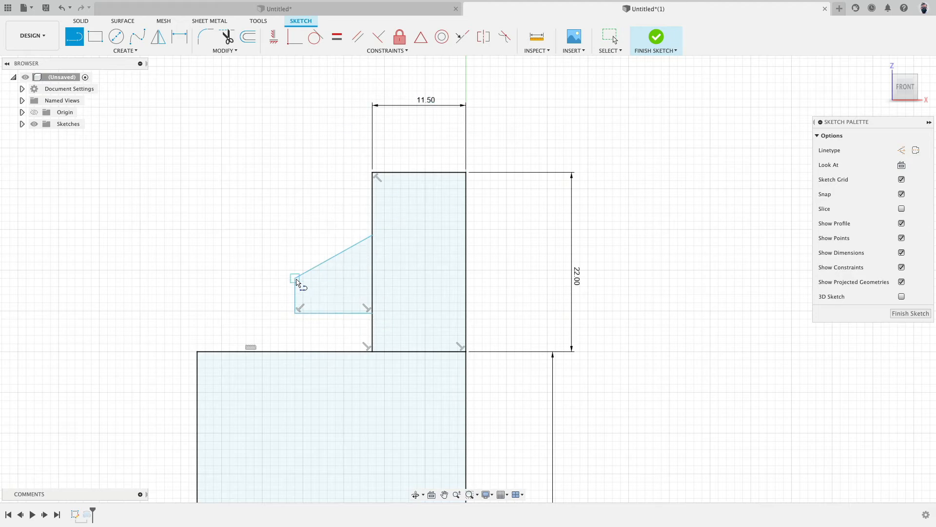
Draw a second sloped line from the ring profile's outer corner to the midpoint of the neck edge and delete the original sloped line.
left_click(296, 279)
double_click(373, 264)
key("Escape")
left_click(345, 250)
key("Delete")
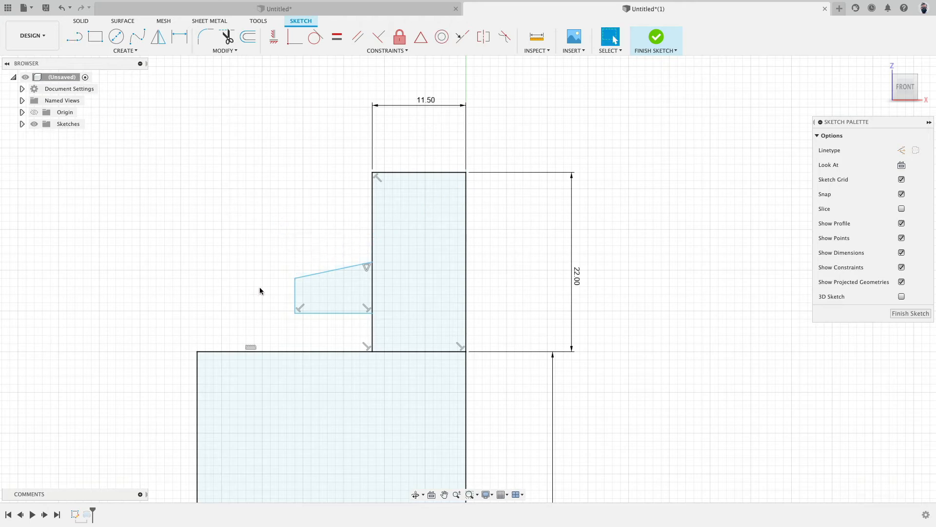
Delete the midpoint constraint on the sloped line and move its neck end higher along the neck edge.
left_click(372, 262)
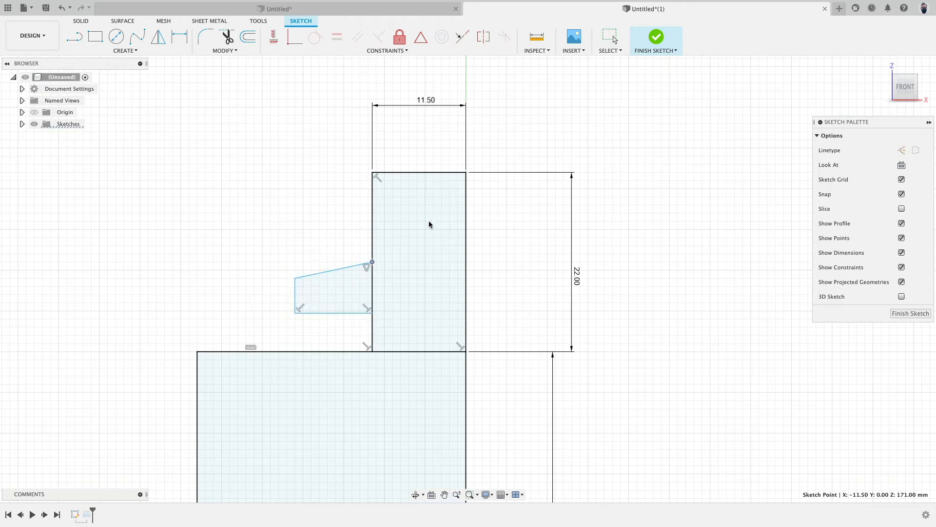
left_click(365, 267)
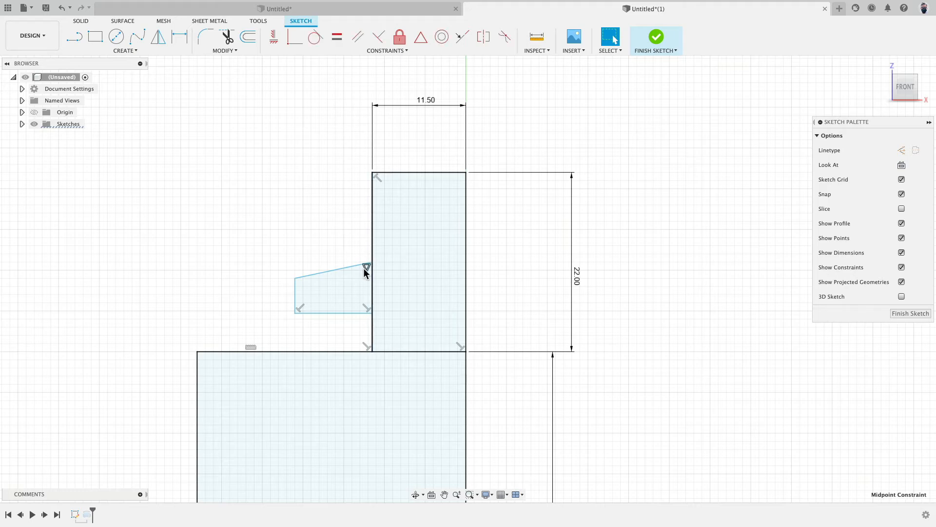
key("Delete")
left_click_drag(367, 265, 372, 239)
Dimension the neck ring profile's horizontal base to 4 mm and its outer vertical side to 1 mm.
left_click(126, 50)
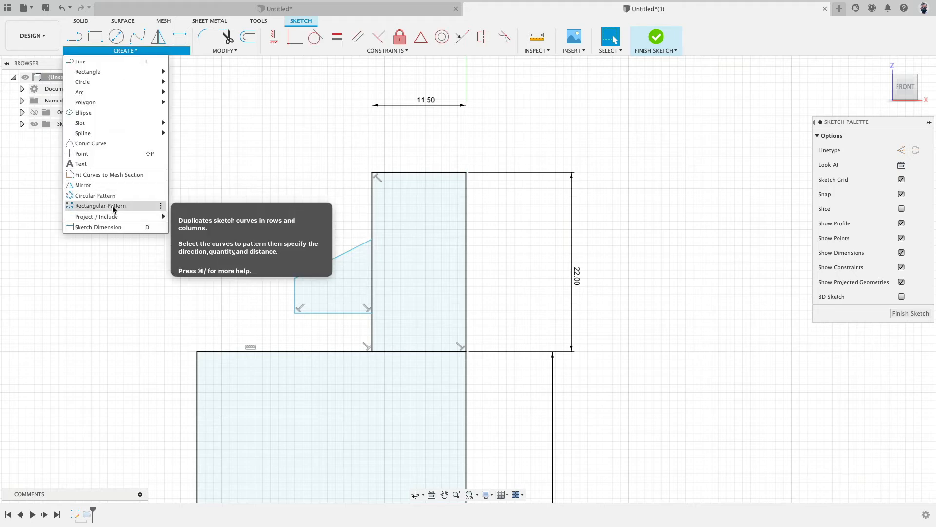
left_click(107, 227)
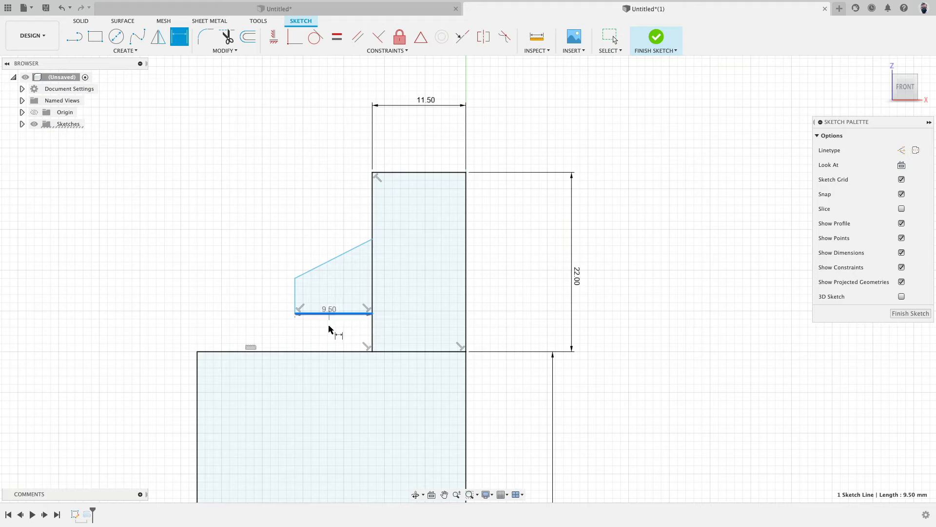
left_click(329, 331)
type("4")
key("Return")
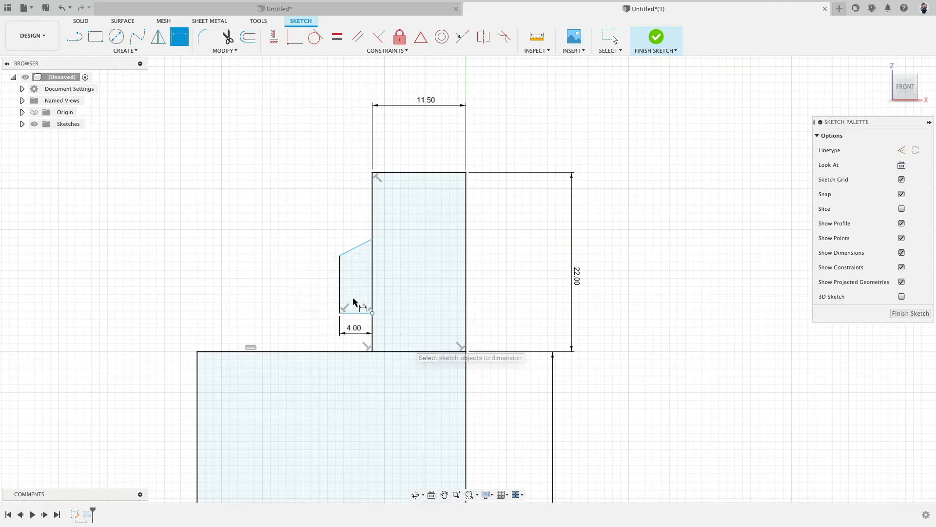
left_click(340, 292)
left_click(306, 288)
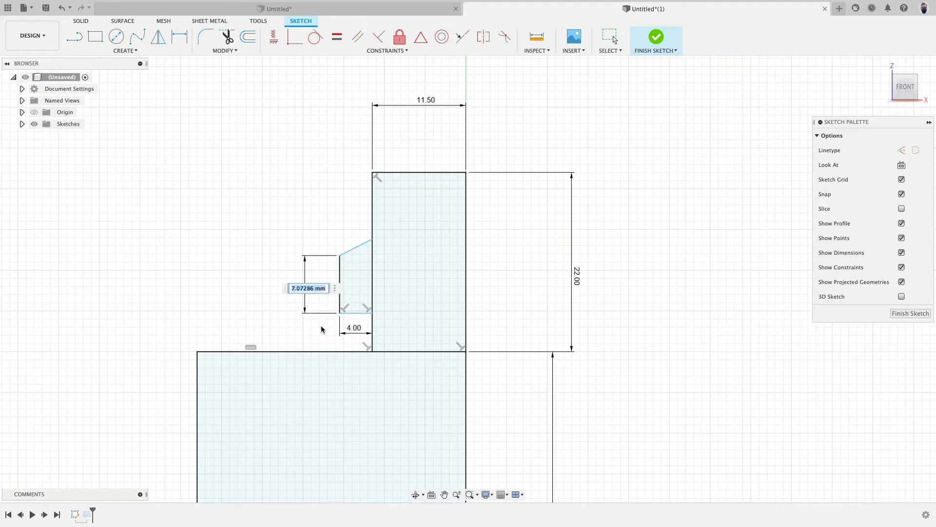
type("1")
key("Return")
Add an angle dimension between the ring profile's sloped top line and the neck's outer edge.
scroll(409, 278, "up", 5)
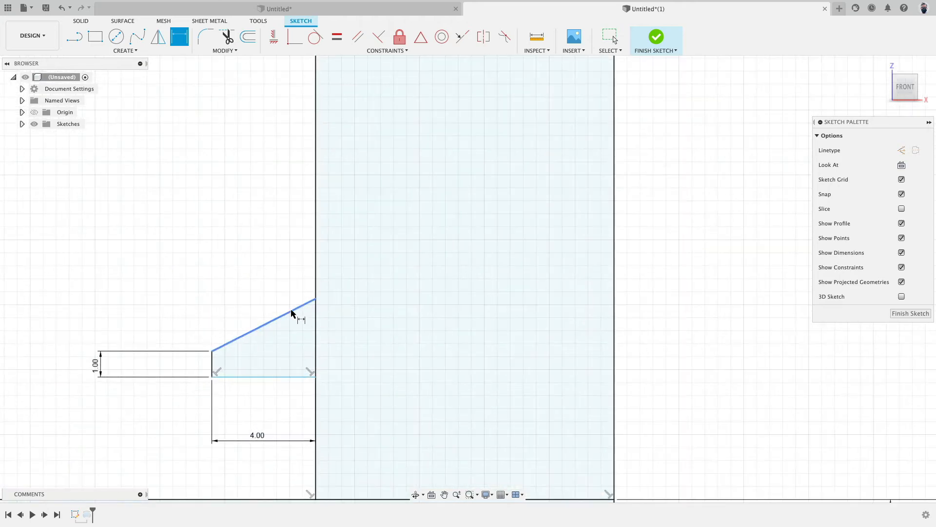
left_click(291, 311)
left_click(347, 318)
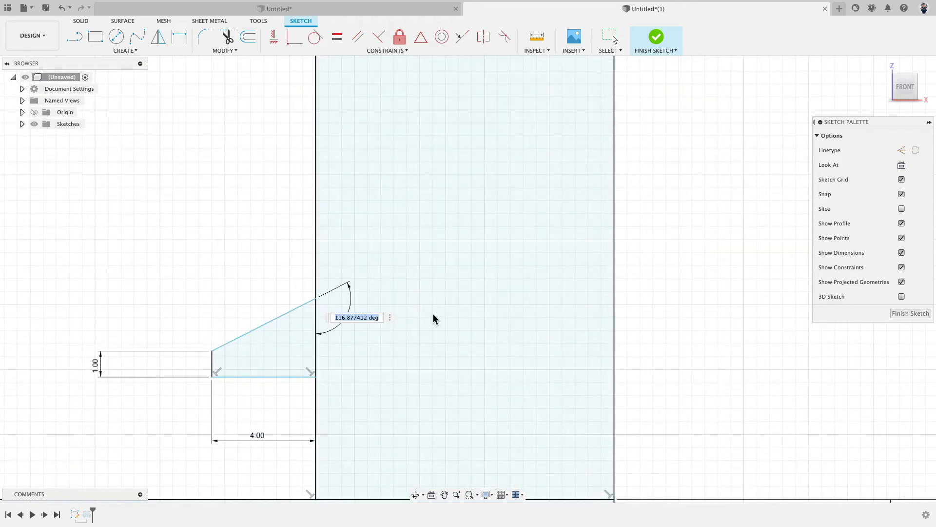
Try an angle of 82 degrees for the ring's sloped top line and undo that change.
type("82")
key("Return")
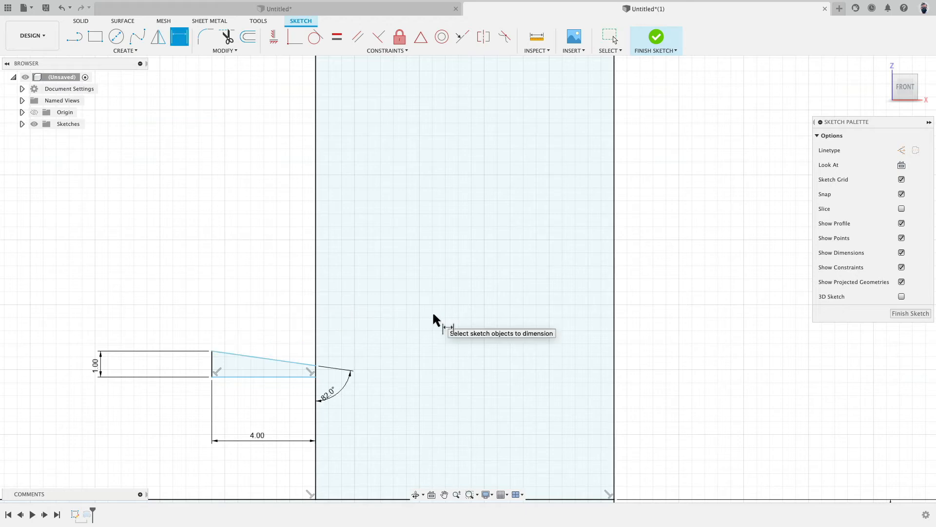
key("Escape")
left_click(409, 364)
left_click(224, 309)
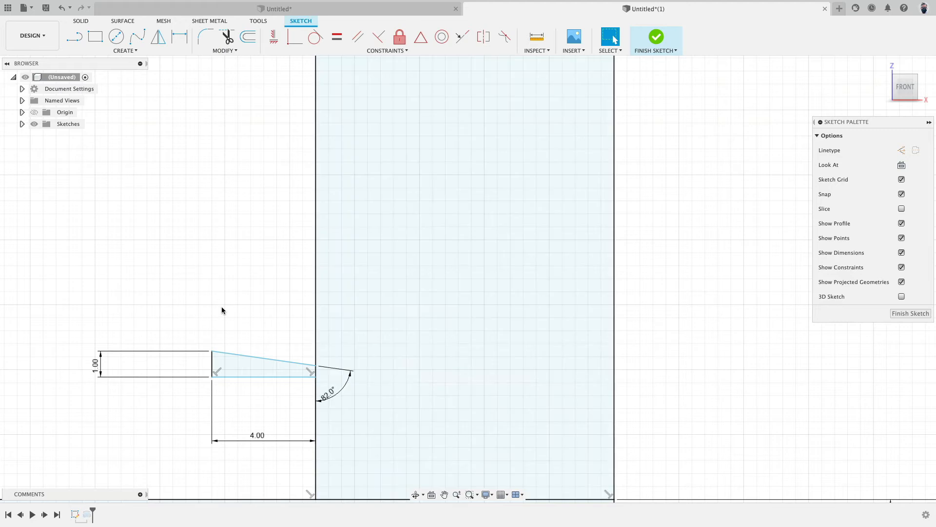
key("ctrl+z")
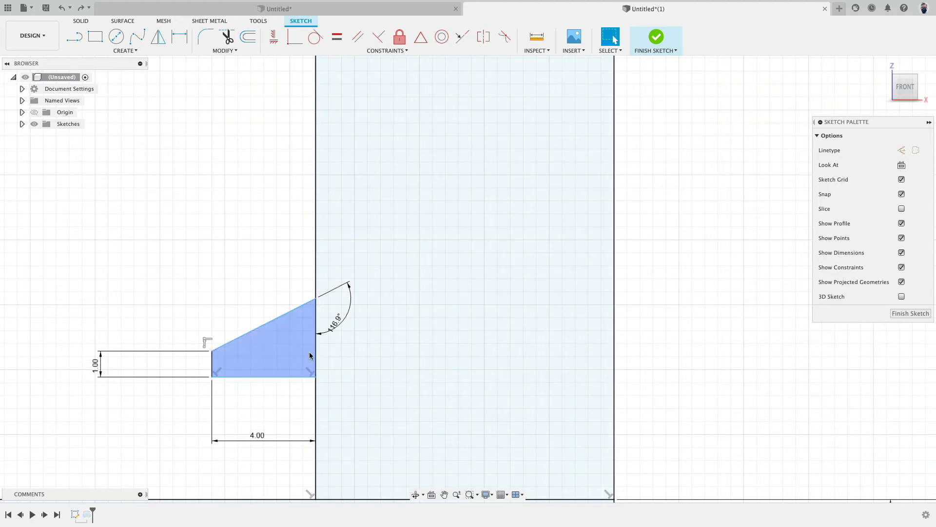
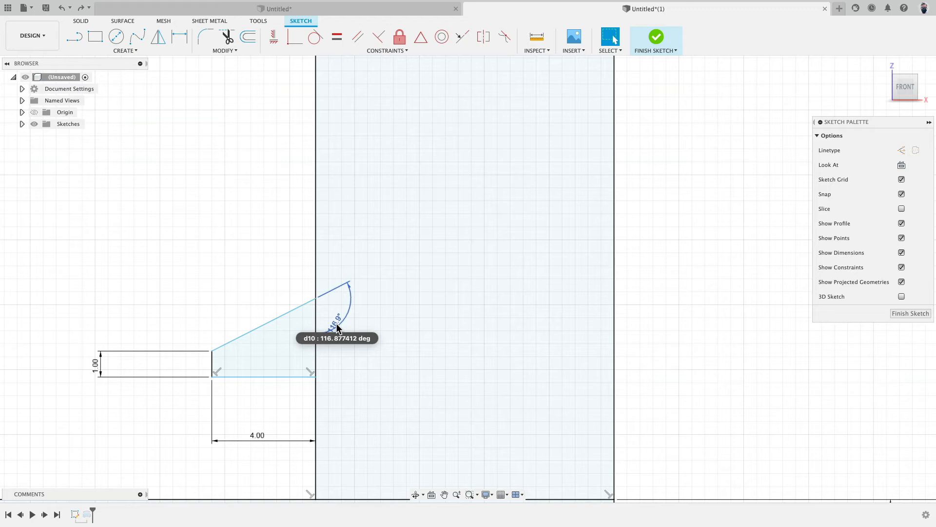
Set the angle between the ring's sloped top and the neck edge to 100 degrees.
double_click(337, 325)
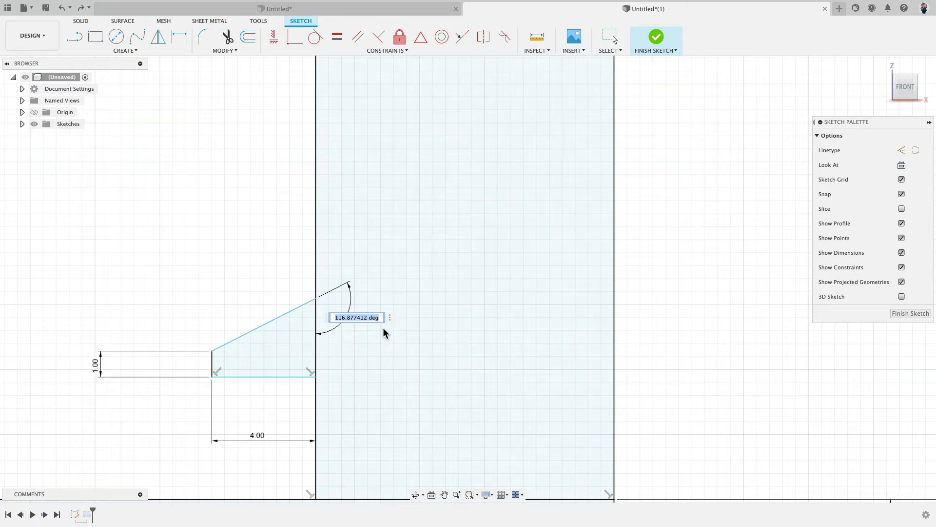
type("100")
key("Return")
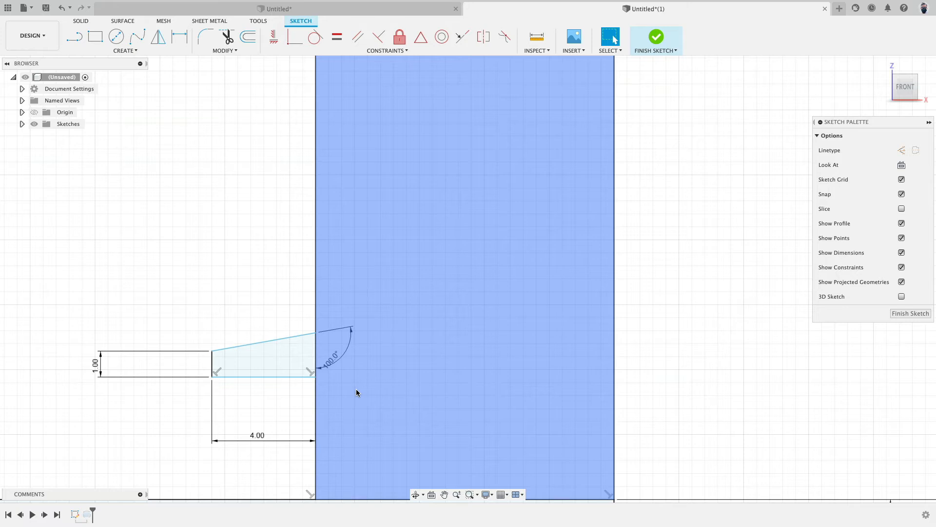
Set the angle between the ring's sloped top and the neck edge to 98 degrees.
double_click(331, 359)
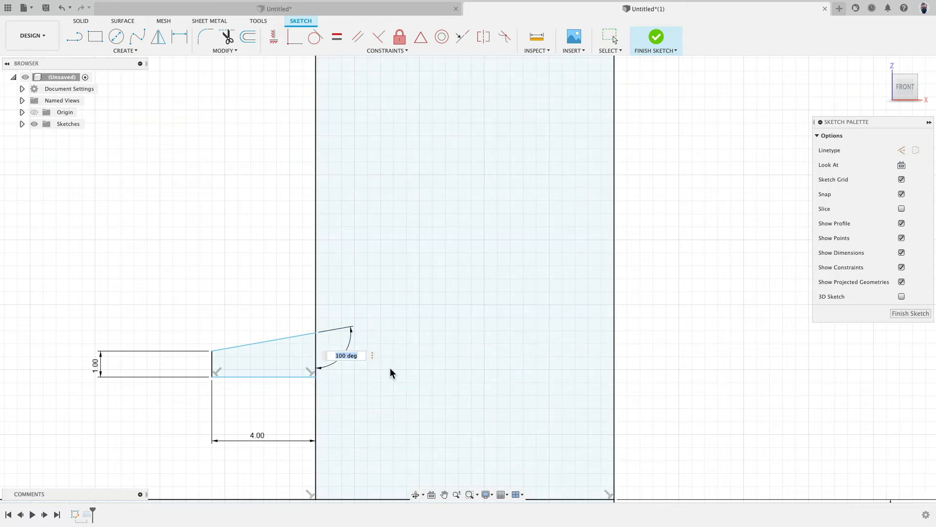
type("98")
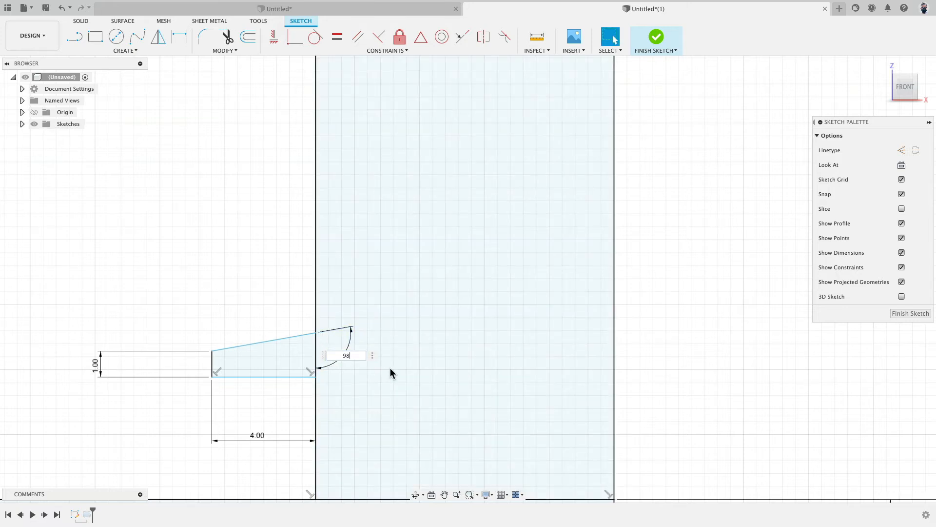
key("Return")
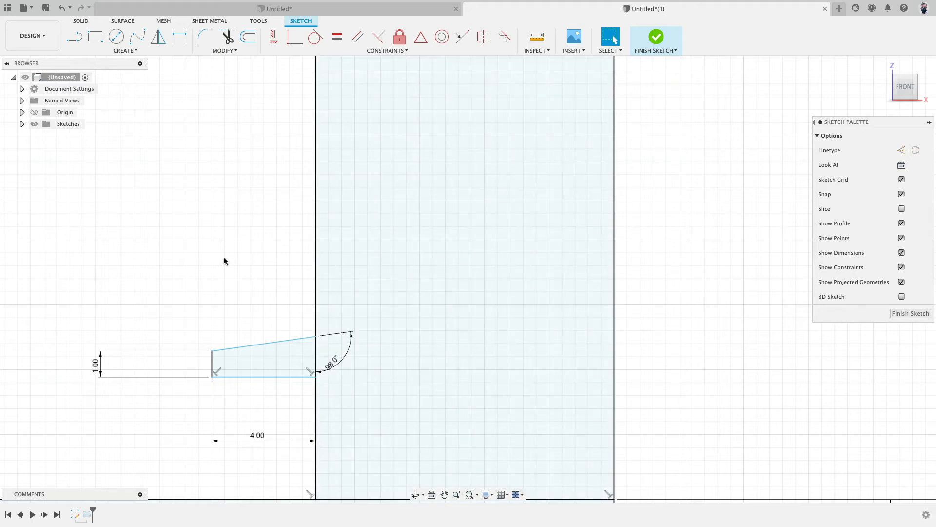
Dimension the vertical distance from the neck's upper outer corner to the neck end of the ring's sloped line as 15 mm.
scroll(224, 256, "down", 5)
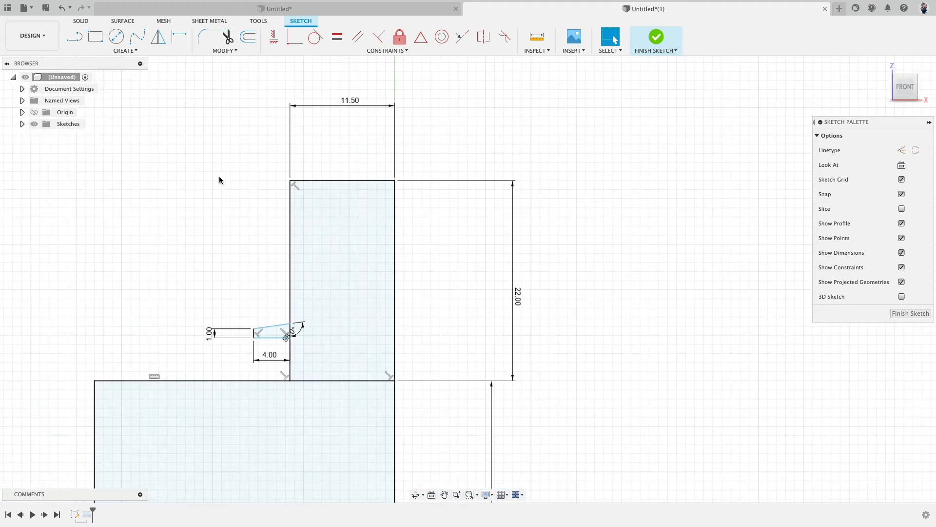
left_click(125, 51)
left_click(127, 227)
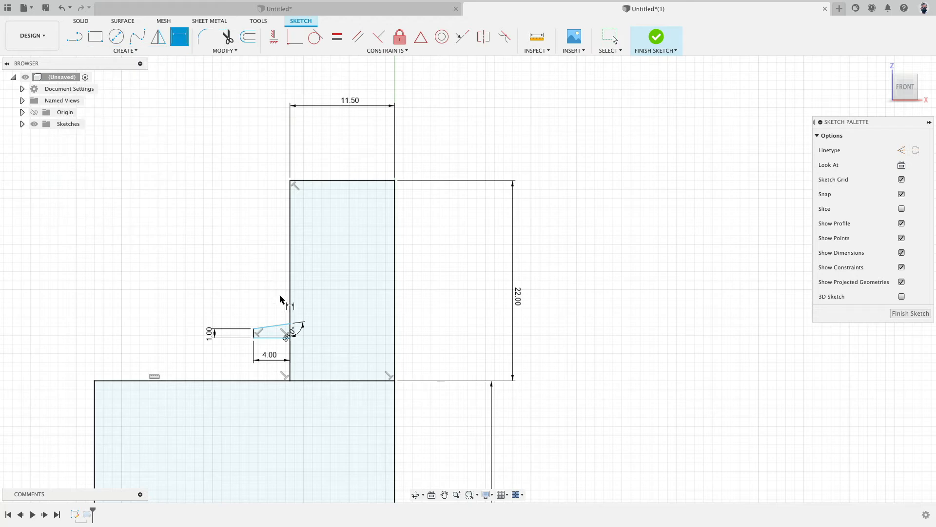
left_click(290, 182)
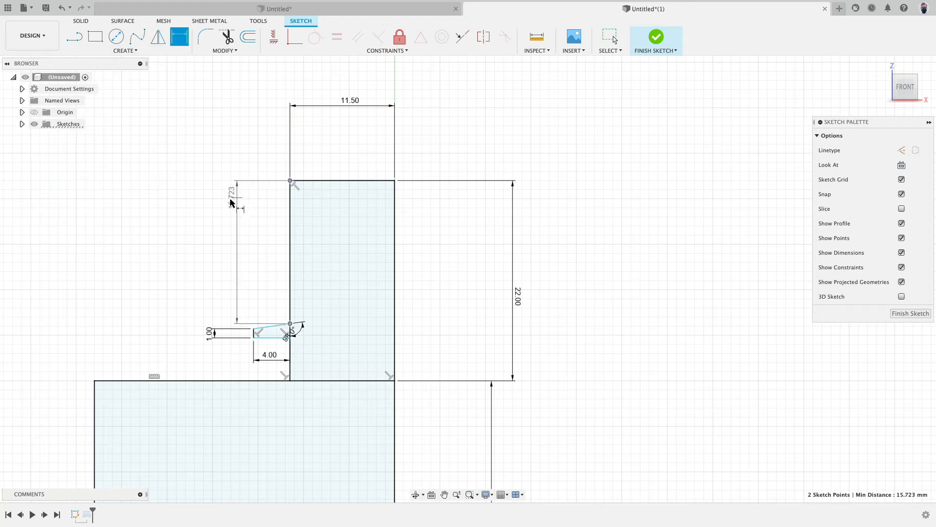
left_click(207, 201)
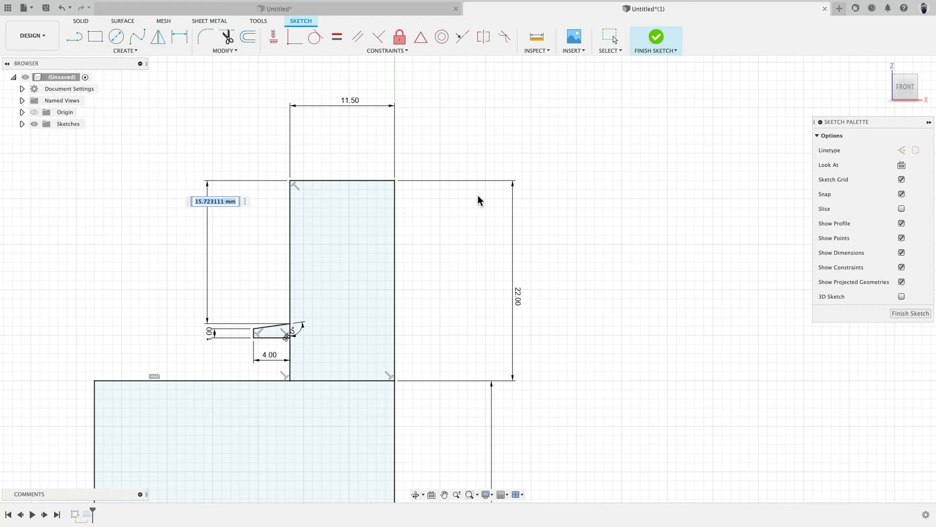
type("15")
key("Return")
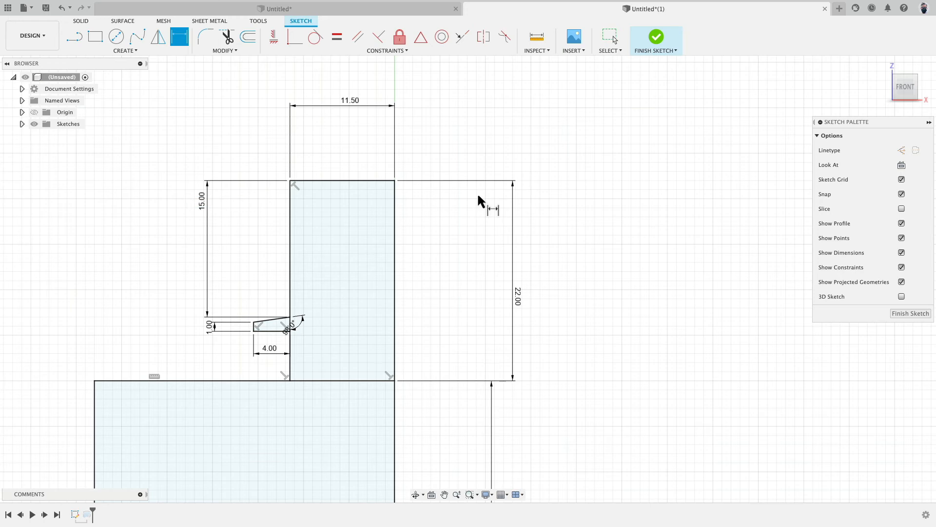
Finish the sketch and open the existing revolve feature of the bottle for editing.
left_click(656, 38)
scroll(594, 204, "down", 10)
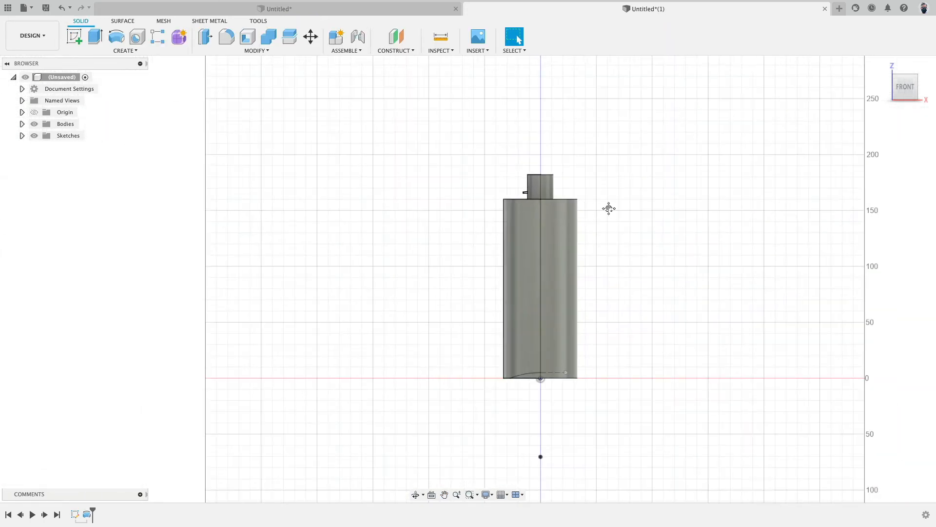
middle_click_drag(608, 209, 575, 200, "shift")
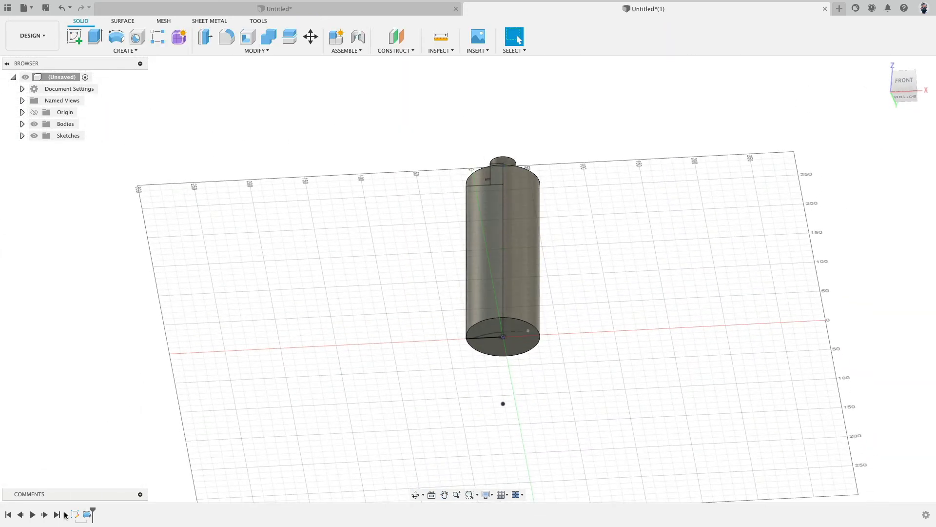
double_click(86, 514)
scroll(494, 352, "up", 3)
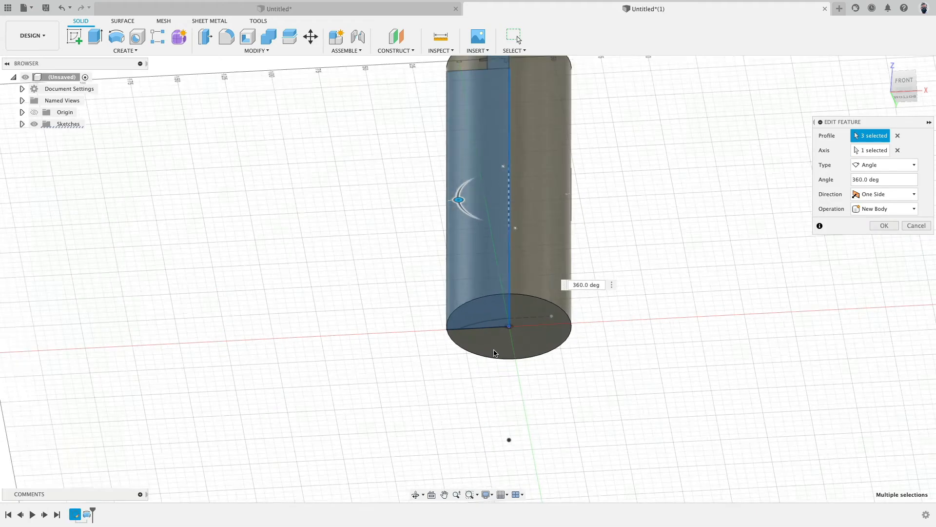
scroll(494, 353, "up", 2)
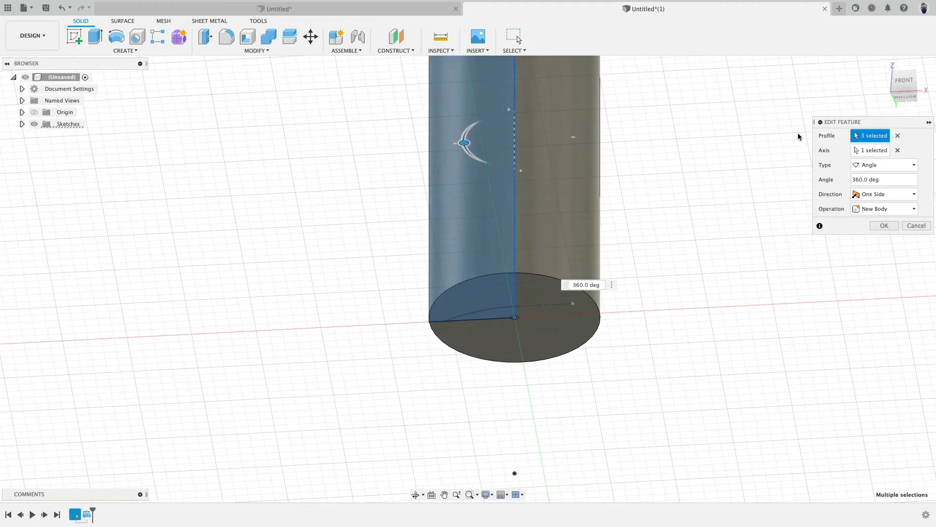
Show Sketch1 and replace the revolve's profile selection with only the bottle body region above the concave base arc.
left_click(22, 124)
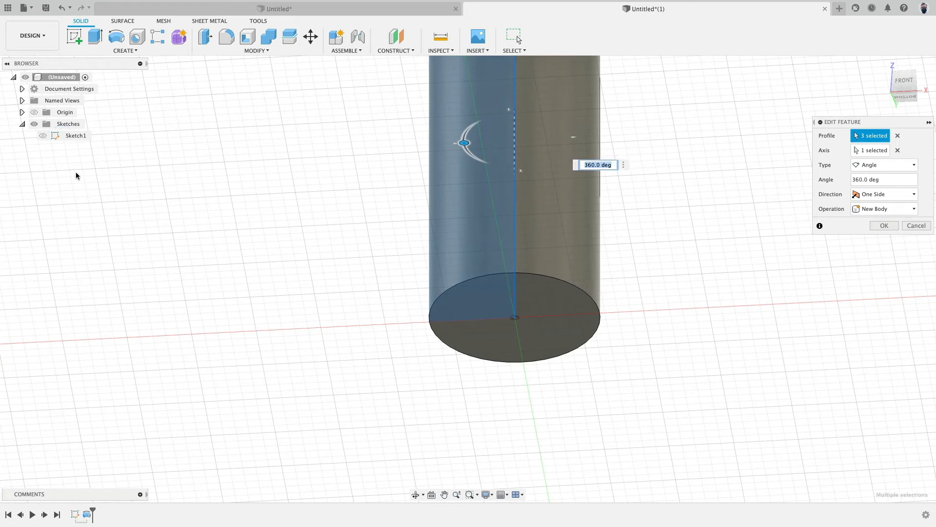
left_click(43, 136)
middle_click_drag(324, 96, 297, 186)
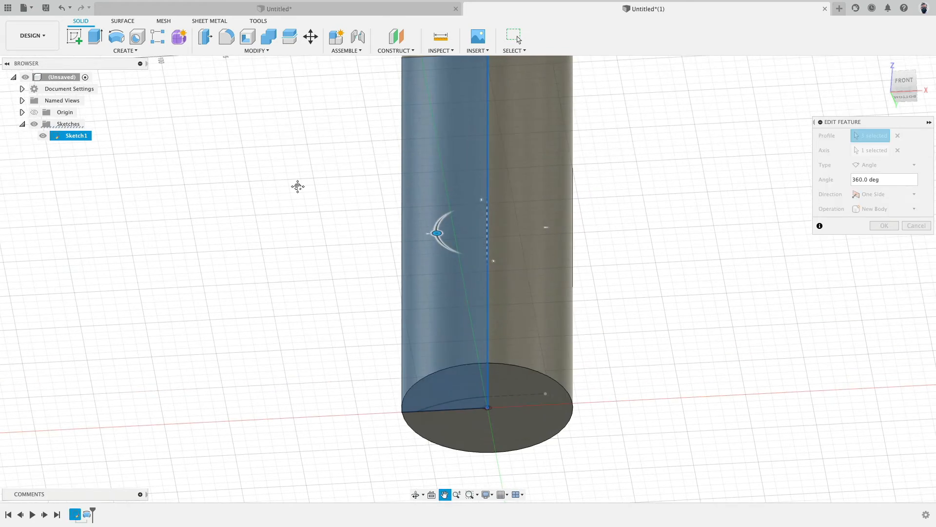
left_click(897, 136)
left_click(449, 327)
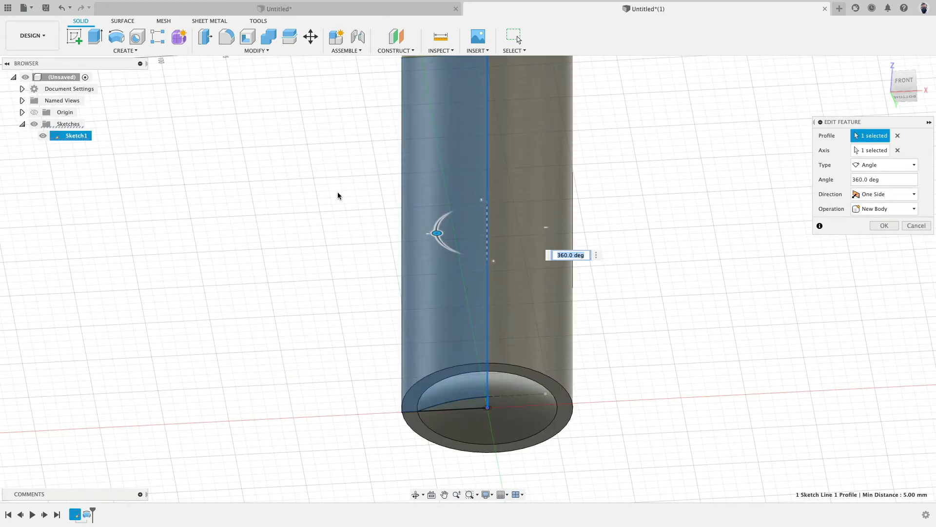
Add the neck rectangle and the neck ring profile to the revolve's profile selection.
middle_click_drag(340, 143, 331, 231, "shift")
scroll(408, 220, "up", 10)
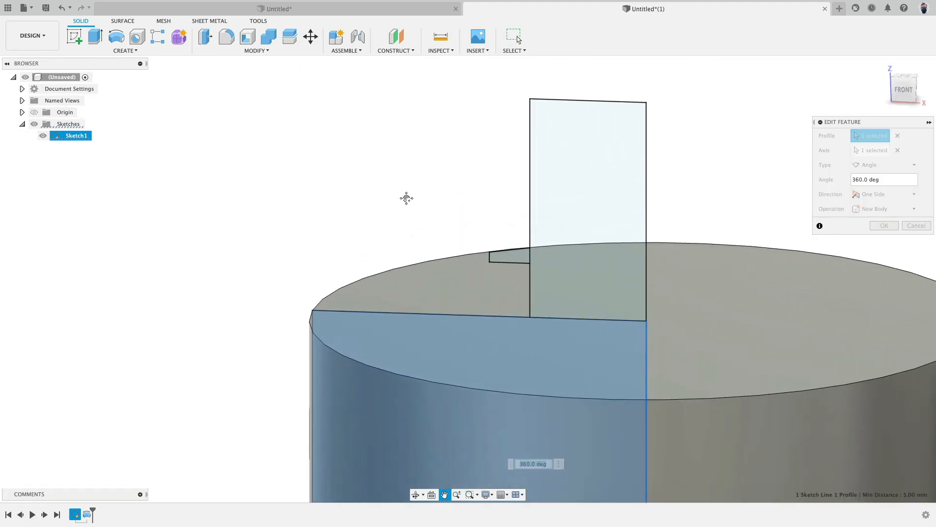
middle_click_drag(424, 146, 511, 172, "shift")
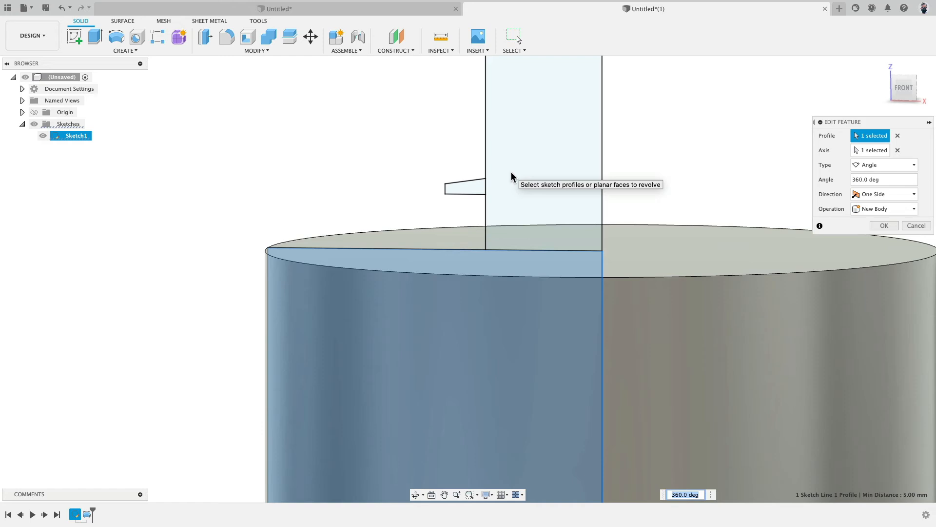
key("super")
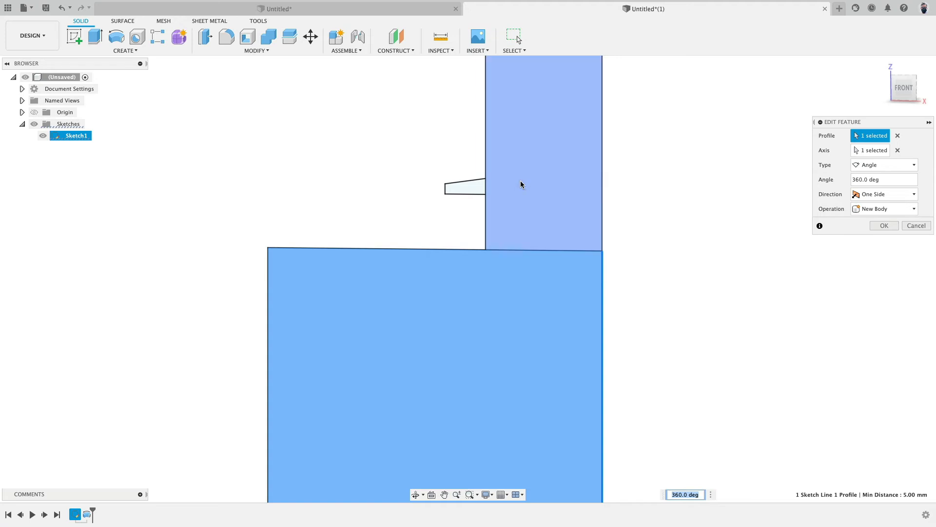
left_click(520, 180)
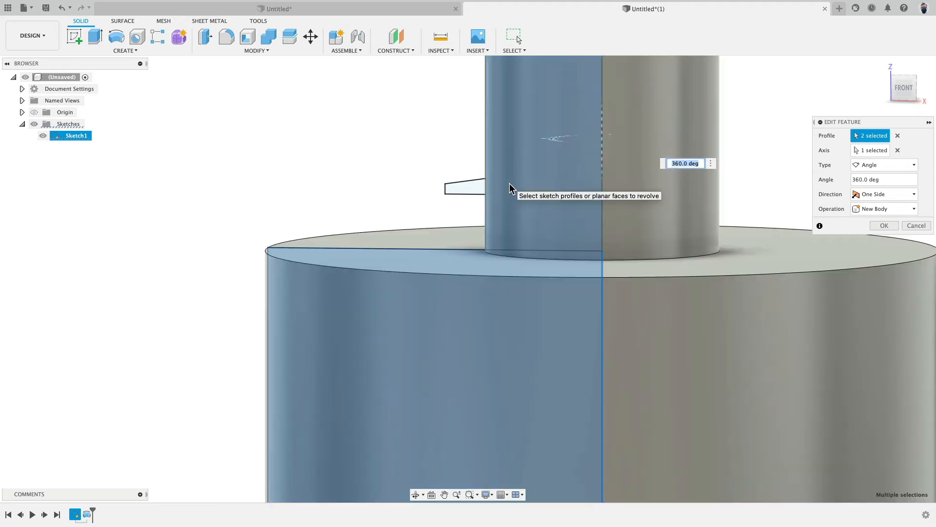
key("super")
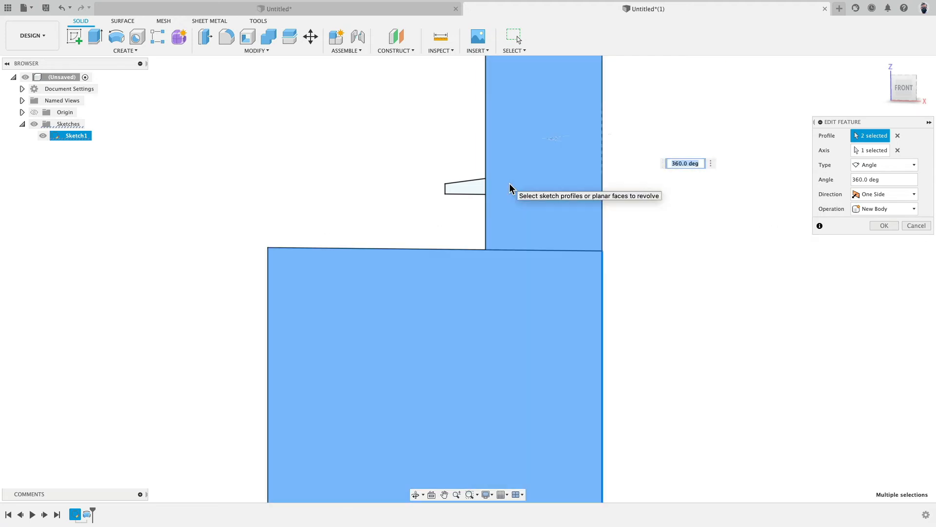
left_click(471, 187)
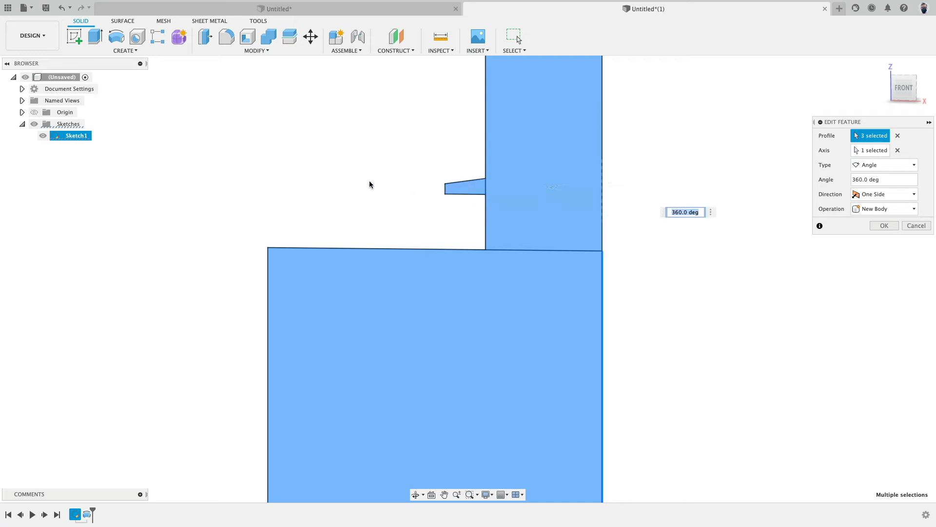
scroll(287, 154, "down", 3)
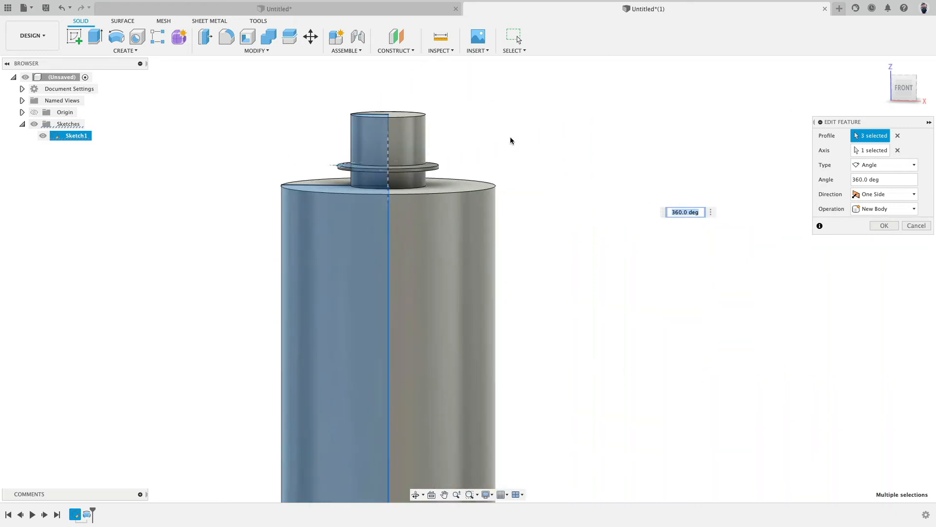
middle_click_drag(510, 140, 520, 144, "shift")
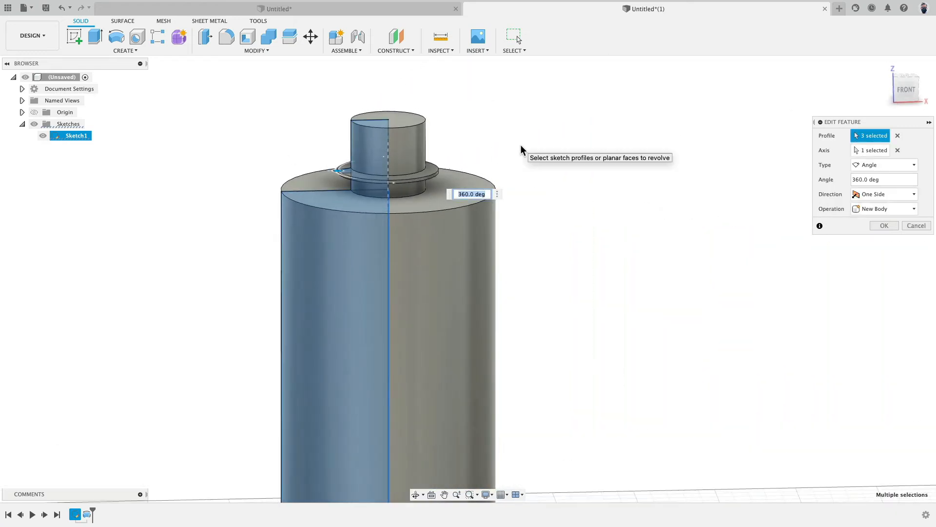
Apply the edited 360-degree revolve of the three selected profiles as a new body.
left_click(878, 226)
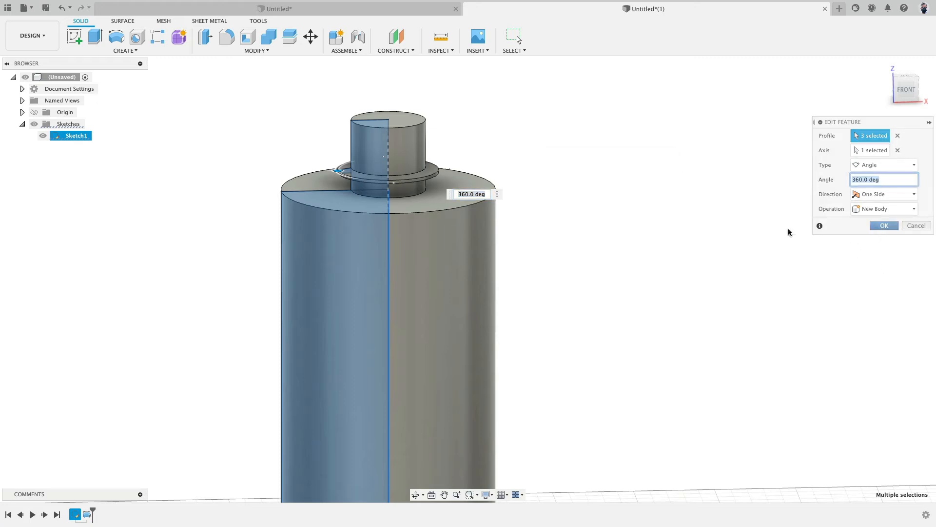
scroll(621, 227, "down", 4)
middle_click_drag(616, 254, 601, 229)
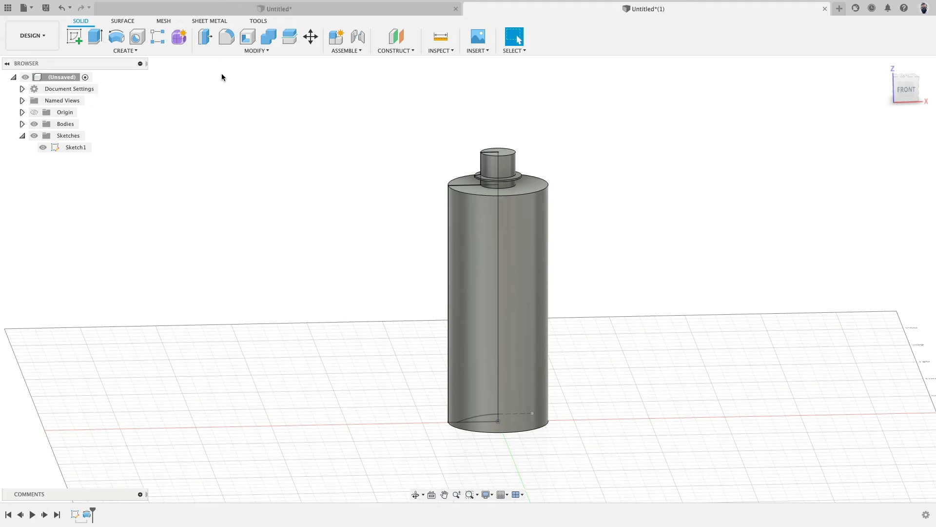
Fillet the bottle's outer shoulder edge with a 16 mm radius.
left_click(227, 37)
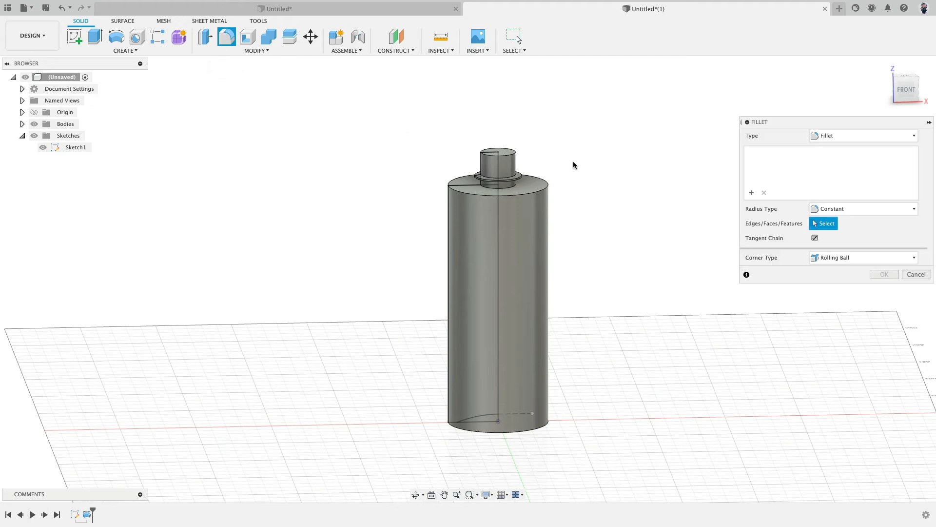
left_click(549, 188)
scroll(548, 185, "up", 3)
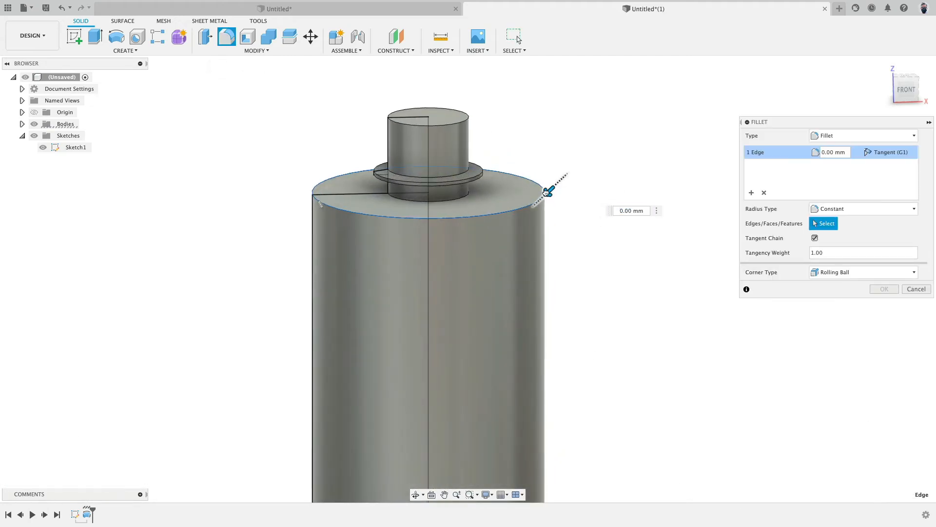
left_click_drag(550, 188, 535, 204)
type("16")
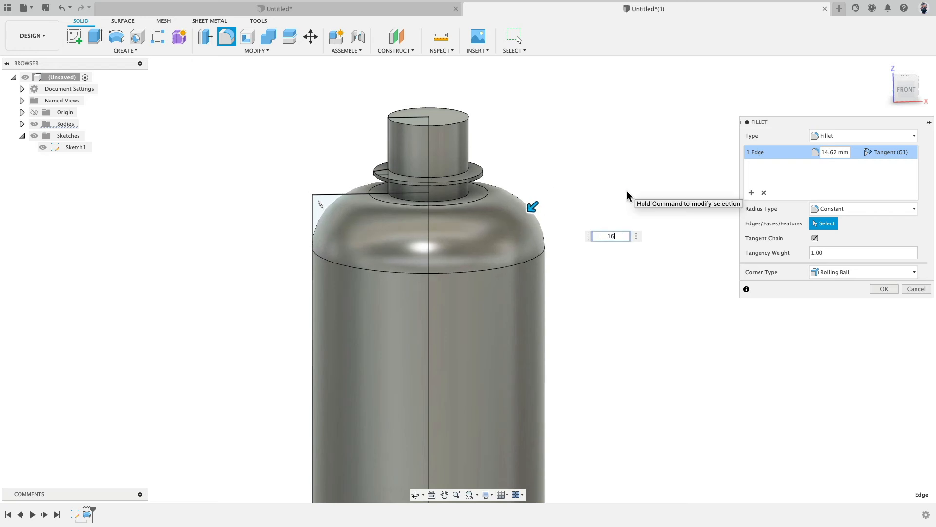
key("Return")
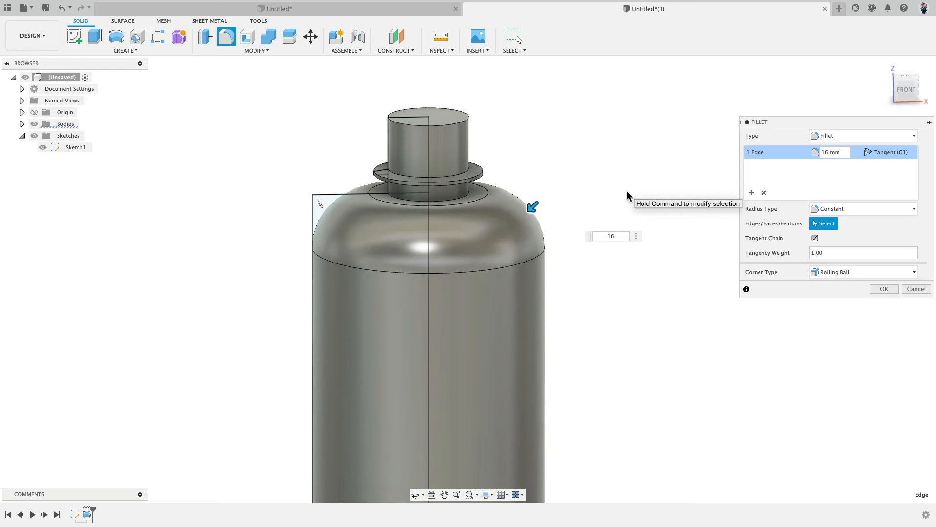
Add a second fillet set of 1 mm on the edge where the neck meets the shoulder.
left_click(750, 193)
left_click(465, 200)
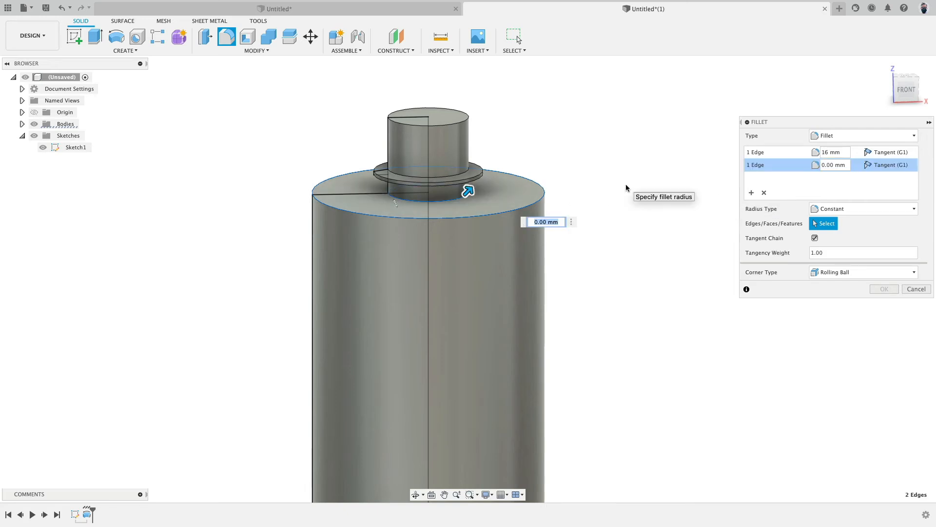
type("1")
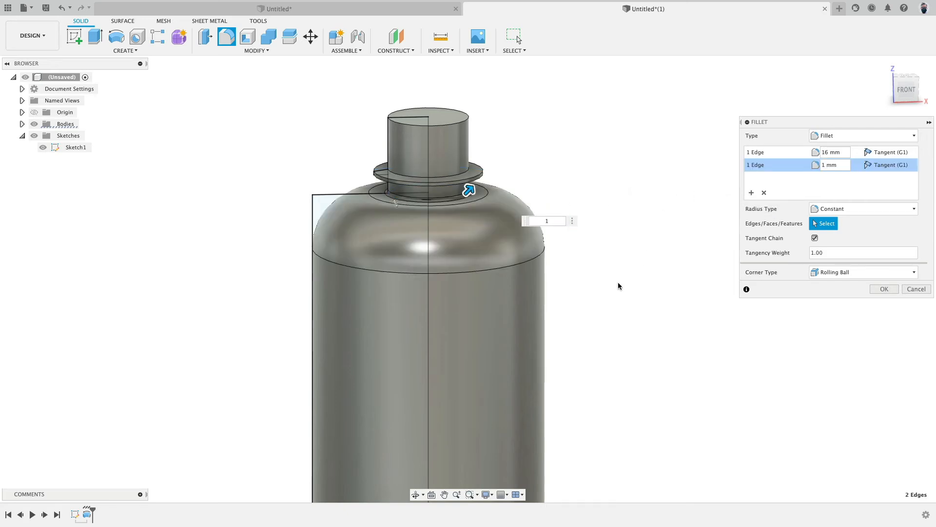
Add a third fillet set of 4 mm on the inner circular edge around the concave base.
scroll(623, 284, "down", 5)
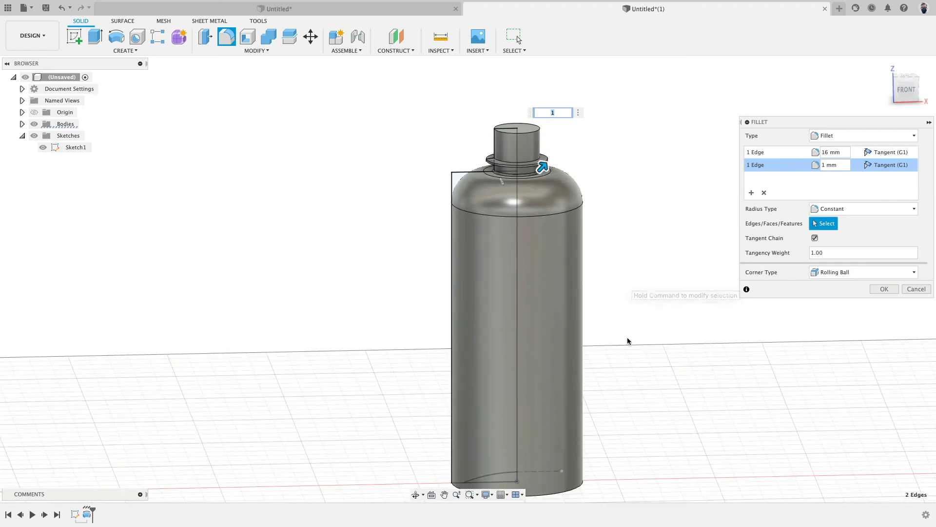
middle_click_drag(628, 341, 631, 168, "shift")
scroll(632, 168, "up", 5)
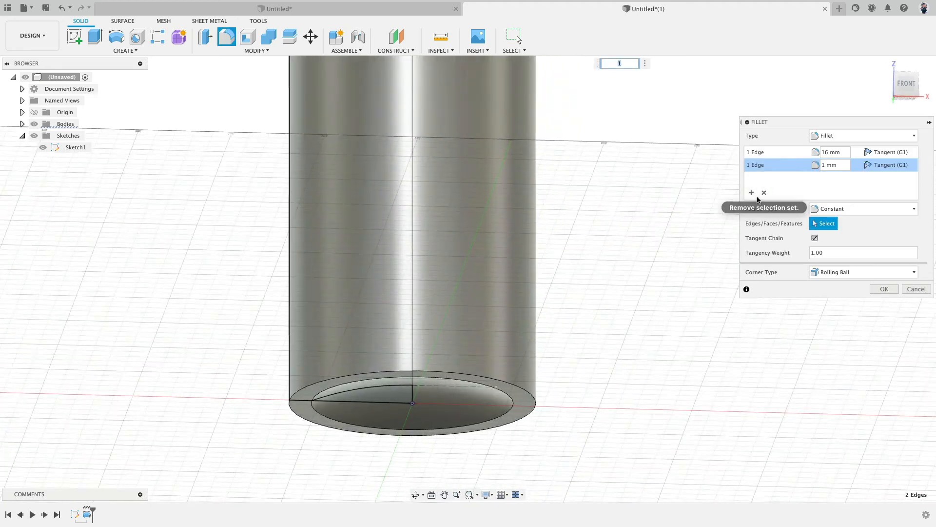
left_click(751, 192)
left_click(511, 404)
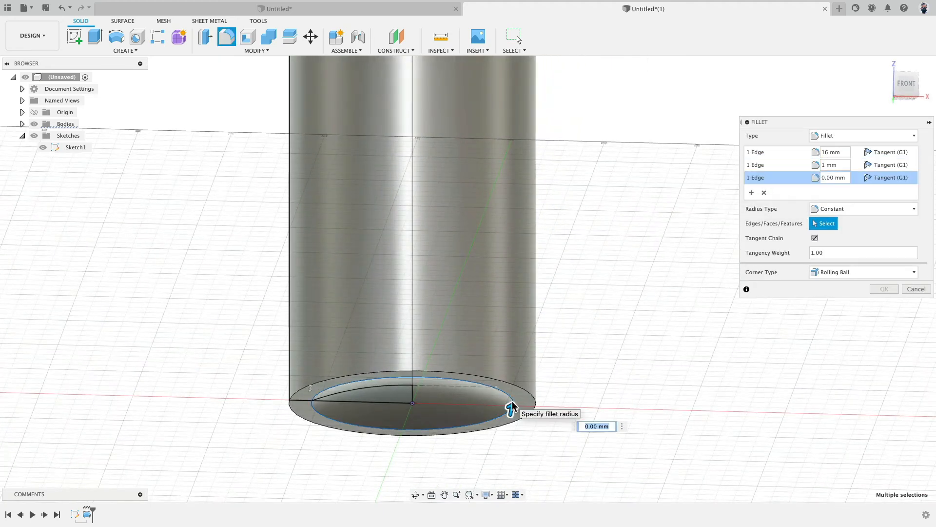
type("2")
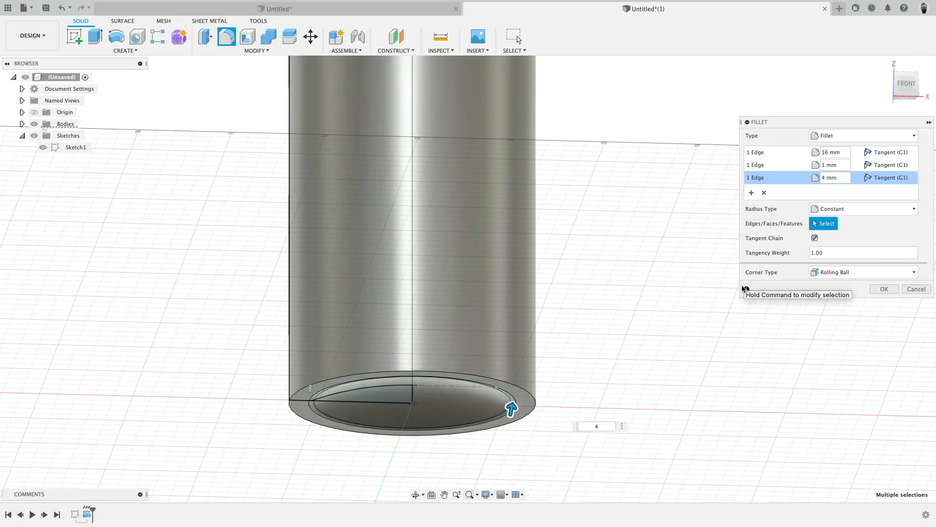
Add a fourth fillet set on the base's outer edge with a 4 mm radius and apply the fillet.
left_click(751, 193)
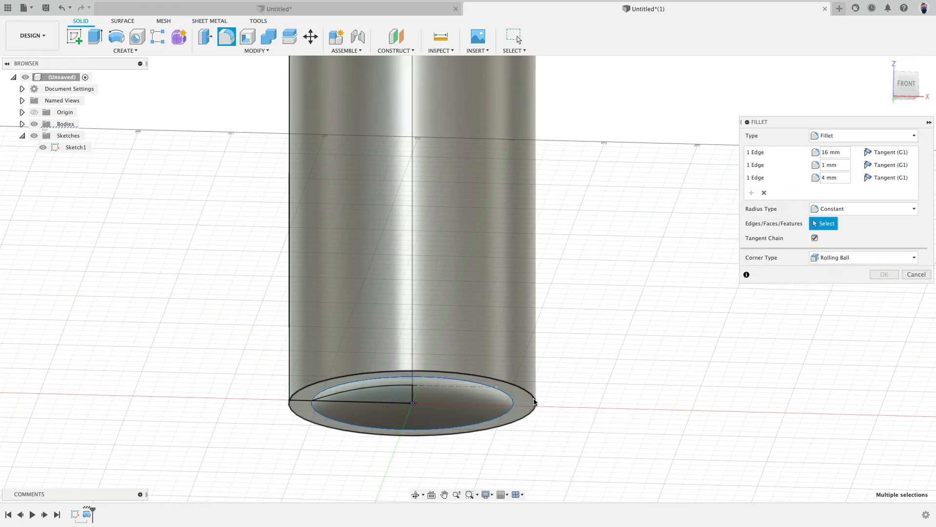
left_click(536, 409)
type("6")
key("Return")
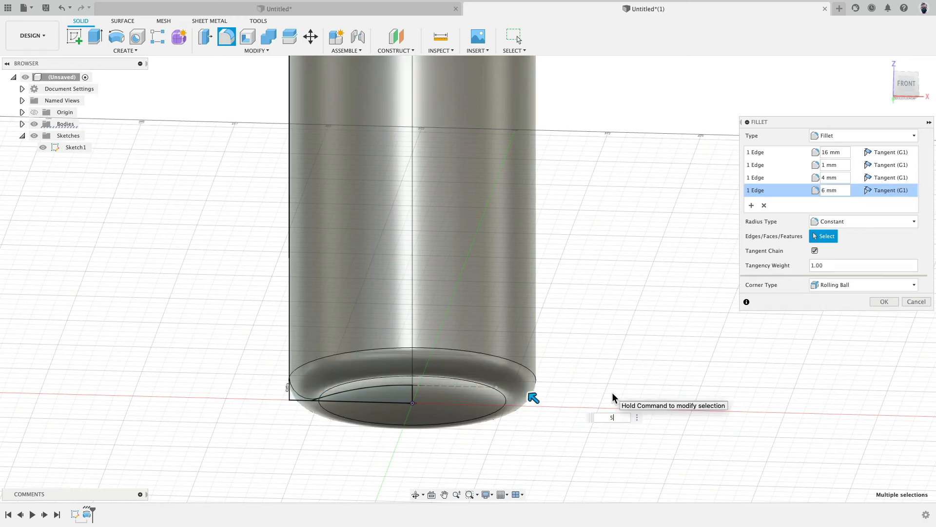
key("Return")
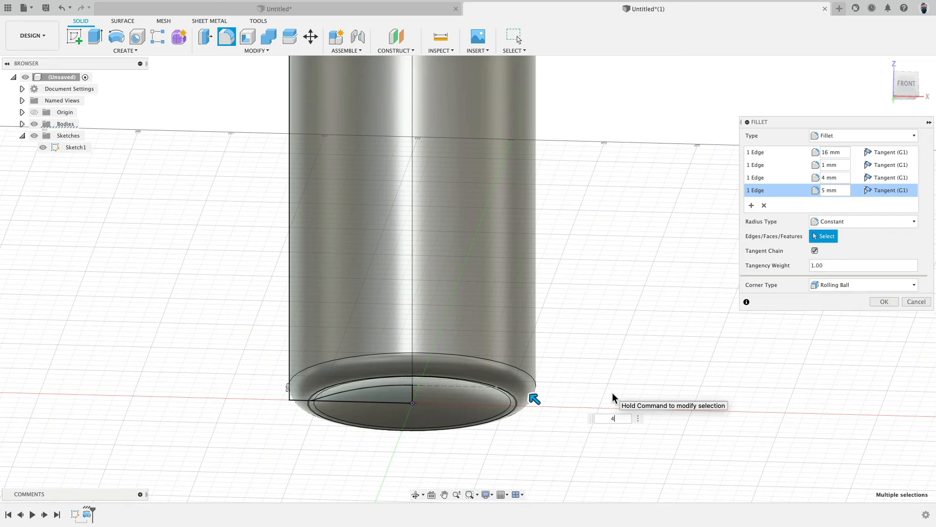
key("Return")
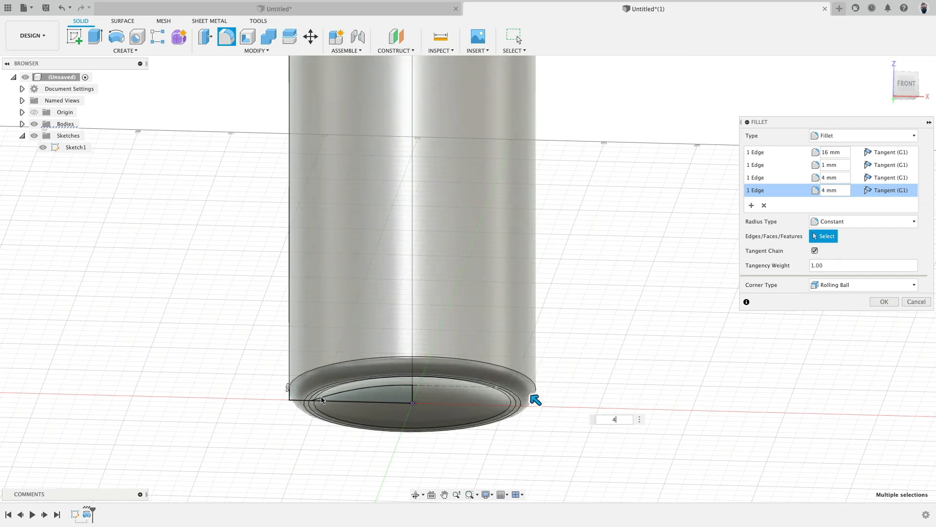
left_click(884, 302)
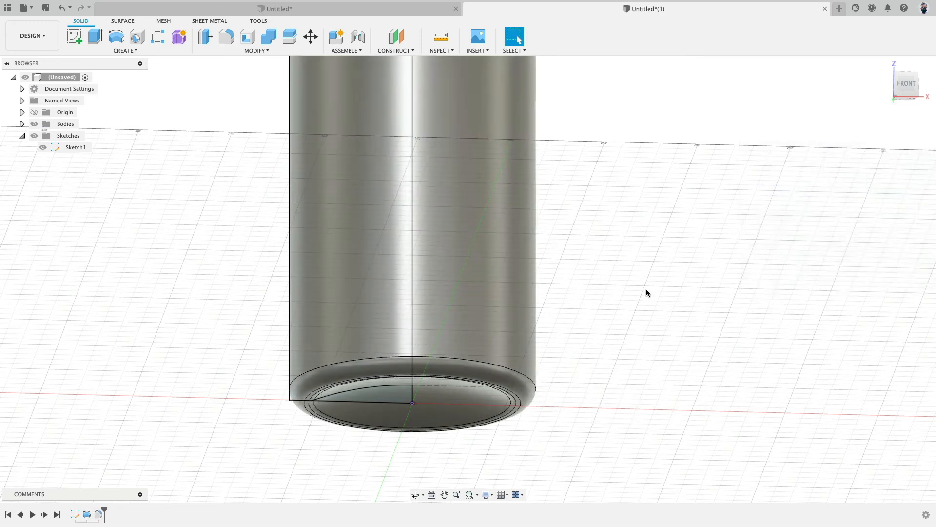
Show the dimensions of Sketch1 in the model view.
right_click(75, 514)
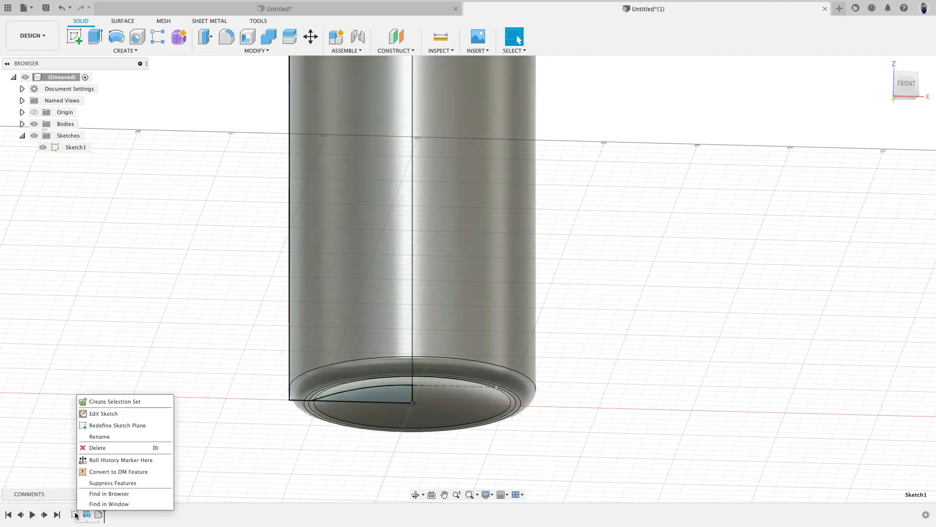
left_click(109, 494)
right_click(65, 151)
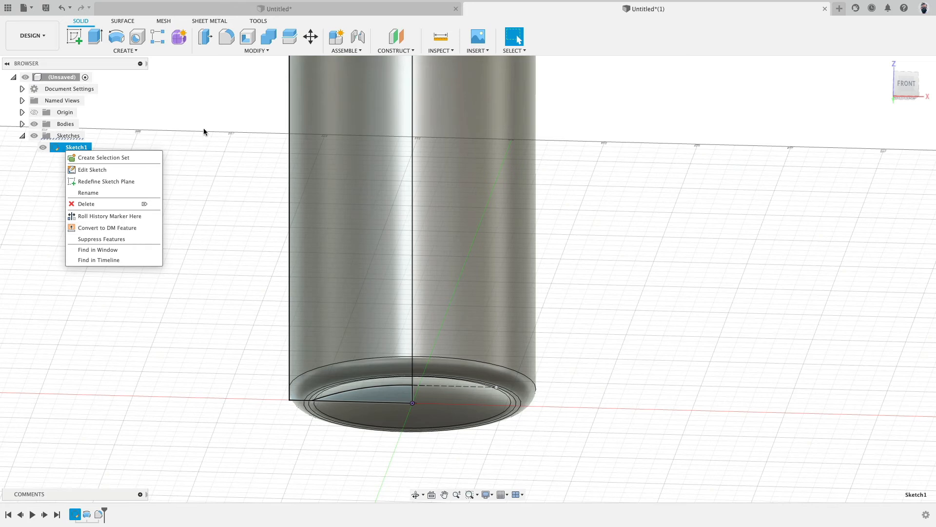
left_click(177, 115)
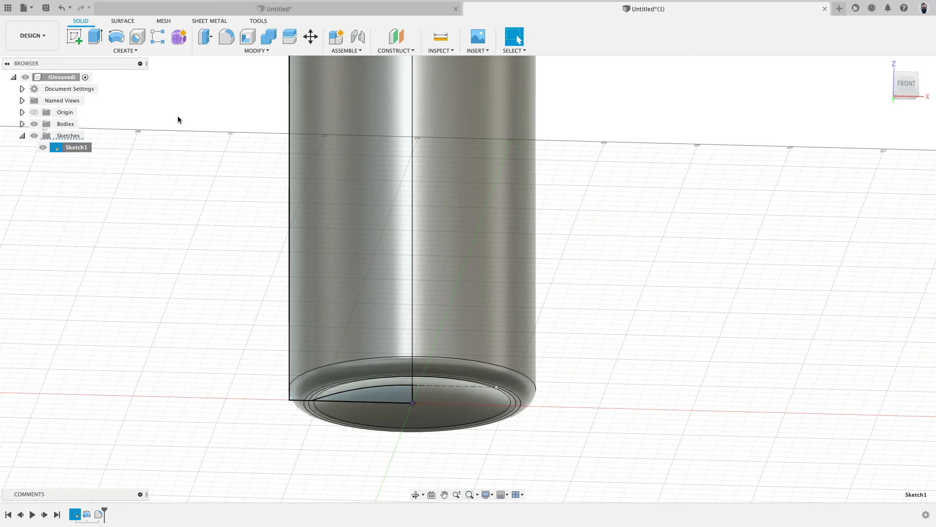
right_click(57, 148)
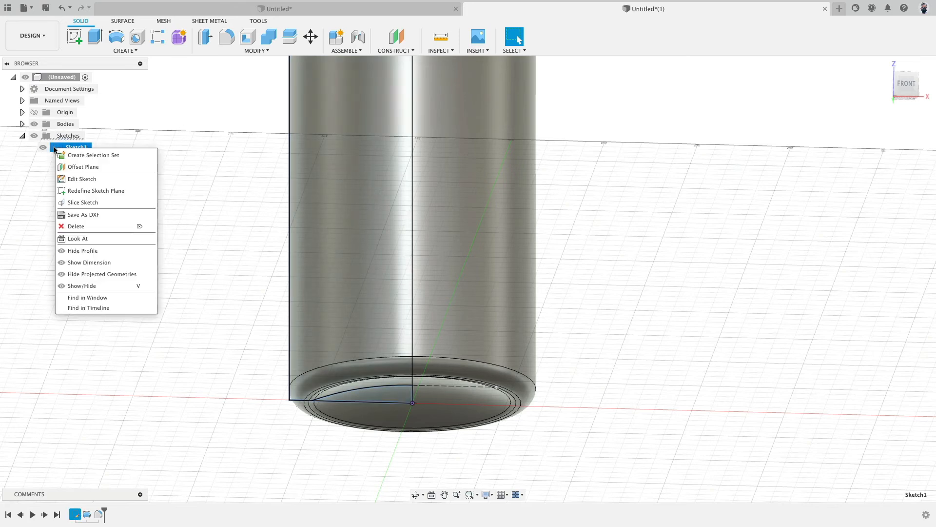
left_click(99, 262)
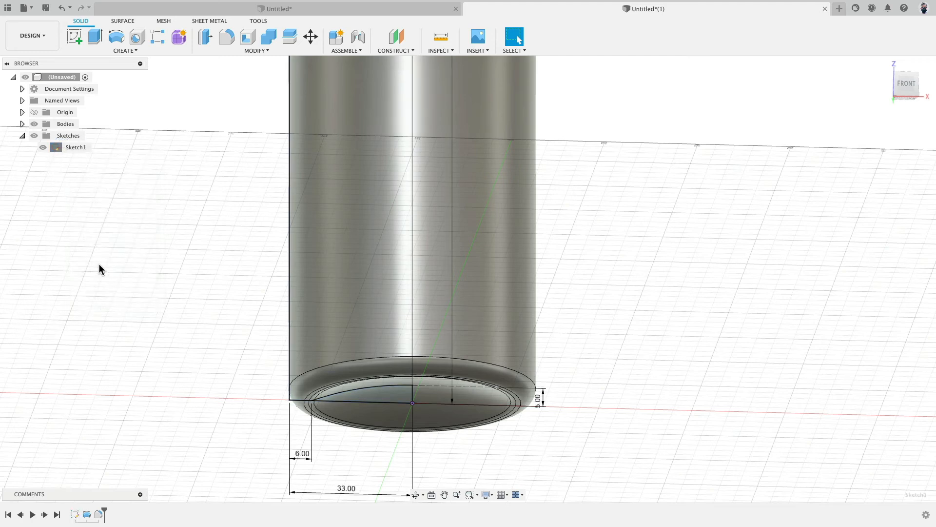
Try 8 mm and 7 mm for the sketch dimension between the bottle's outer wall and the base arc's start.
double_click(300, 451)
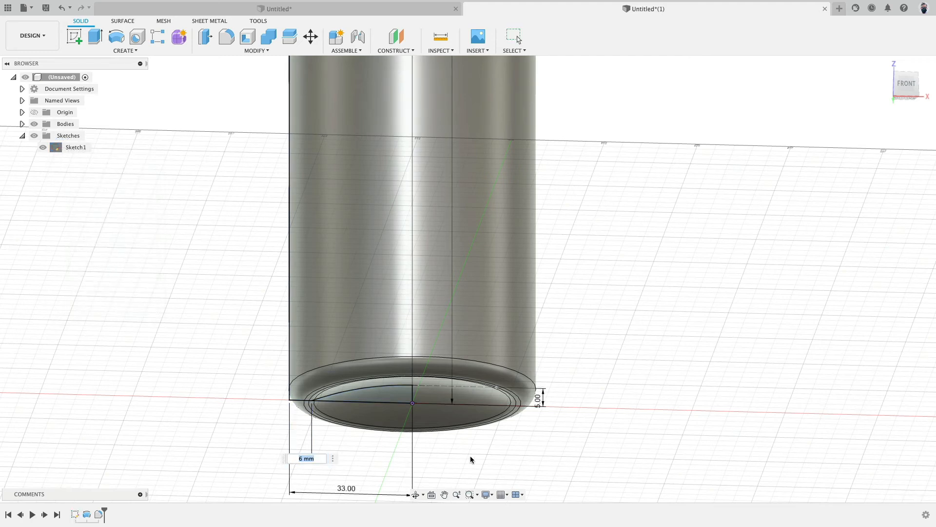
type("8")
key("Return")
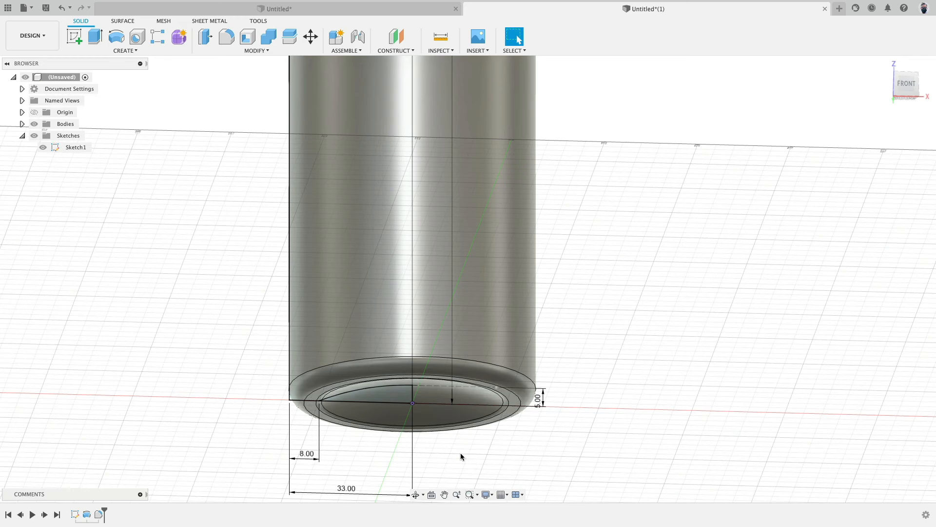
double_click(306, 454)
type("7")
key("Return")
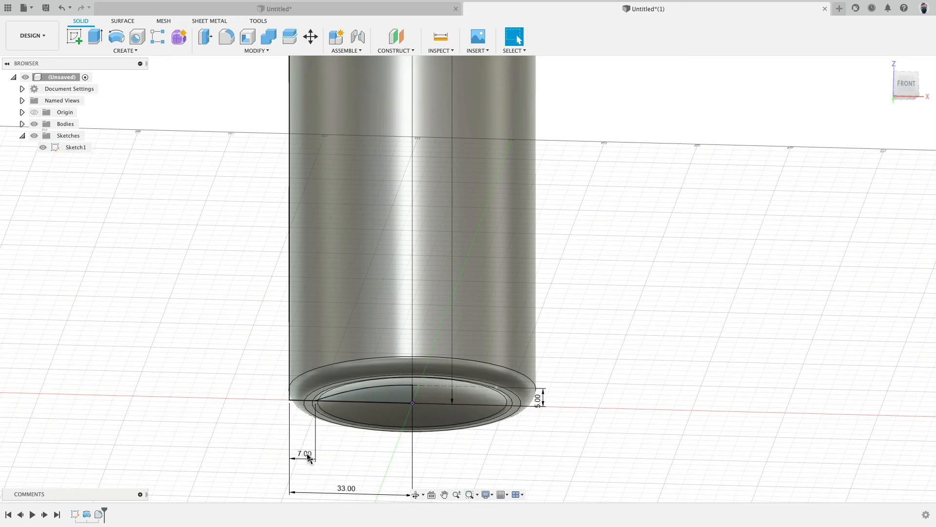
Open the fillet feature for editing and set the radius of the base's outer edge to 6 mm.
double_click(100, 514)
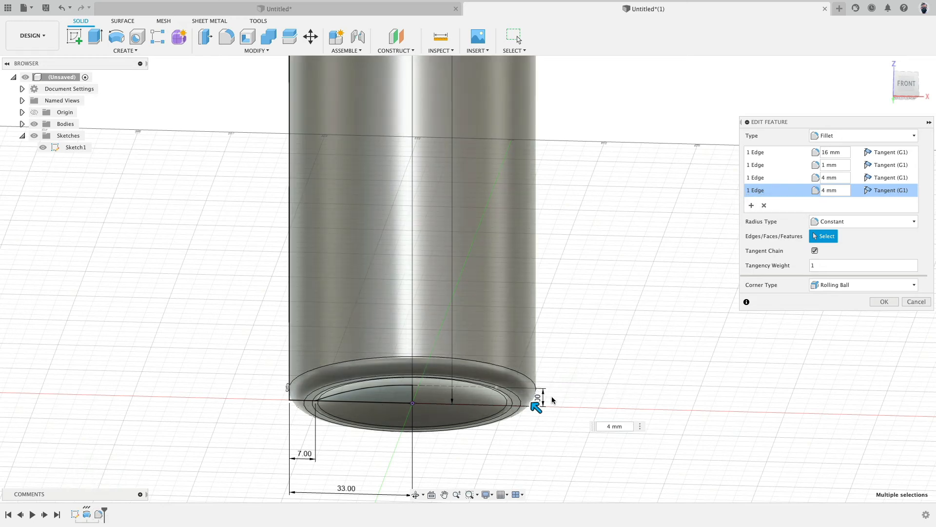
left_click(835, 191)
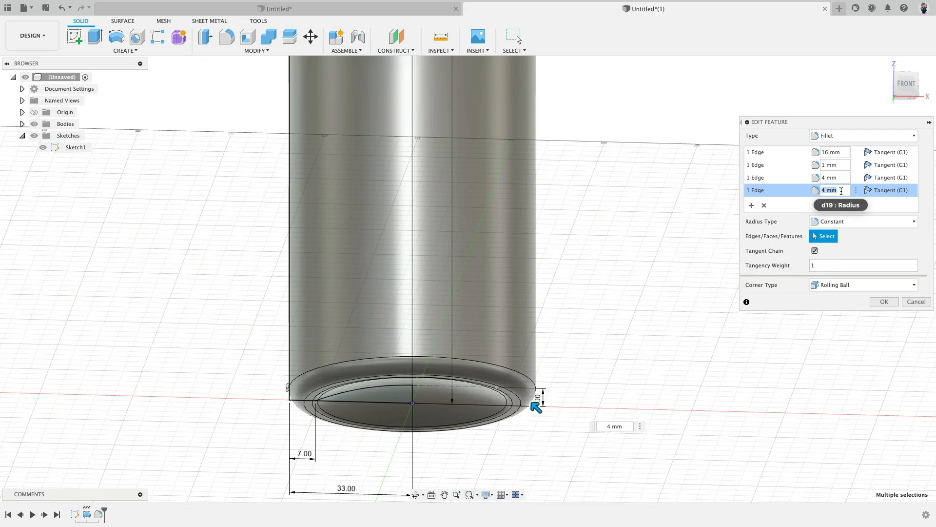
type("5")
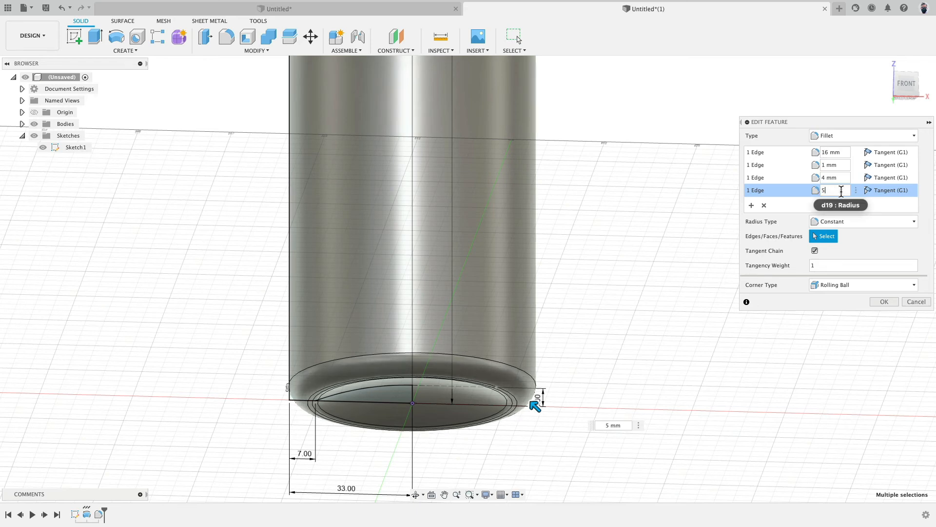
key("BackSpace")
type("6")
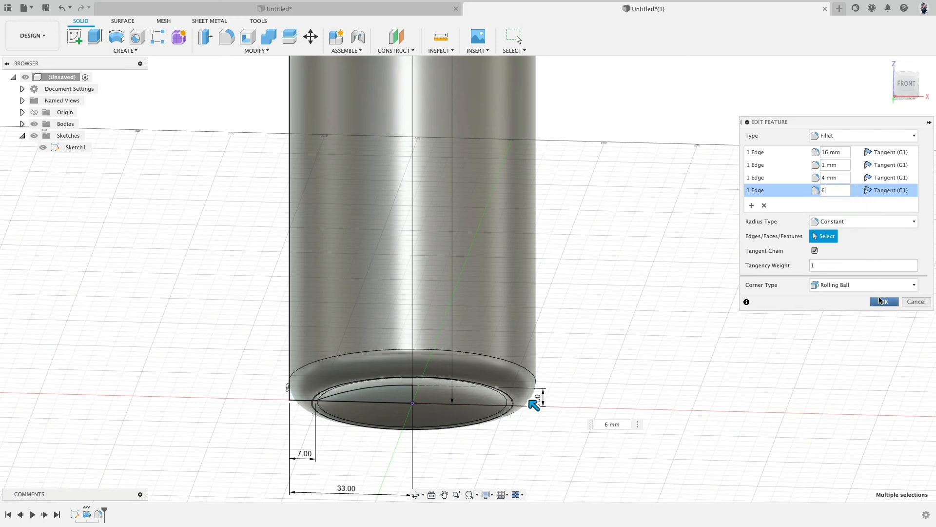
Set the fillet radius of the base's inner edge to 2 mm and apply the edited fillet.
left_click(828, 179)
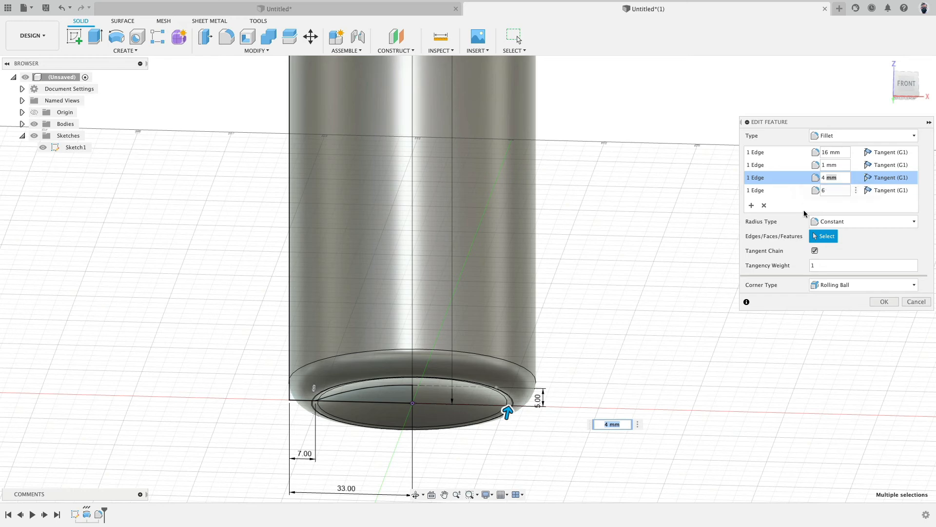
type("2")
key("Return")
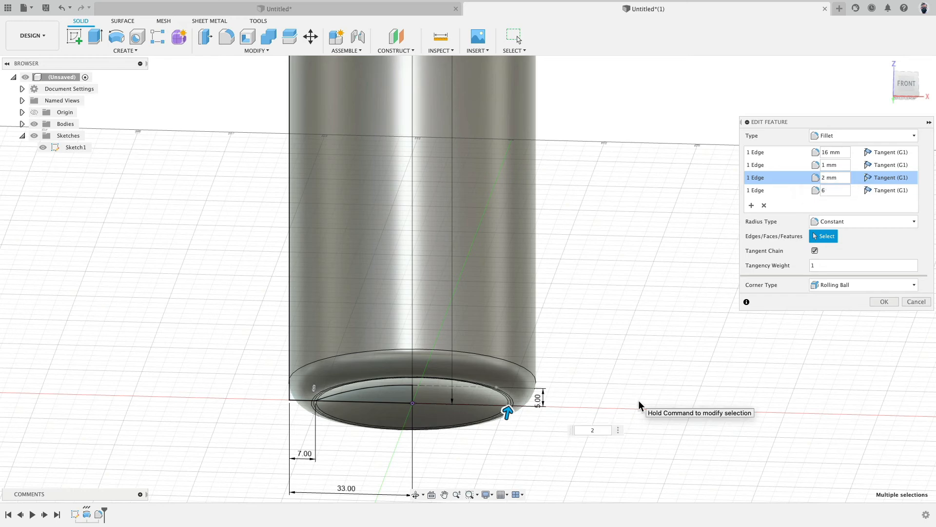
left_click(882, 302)
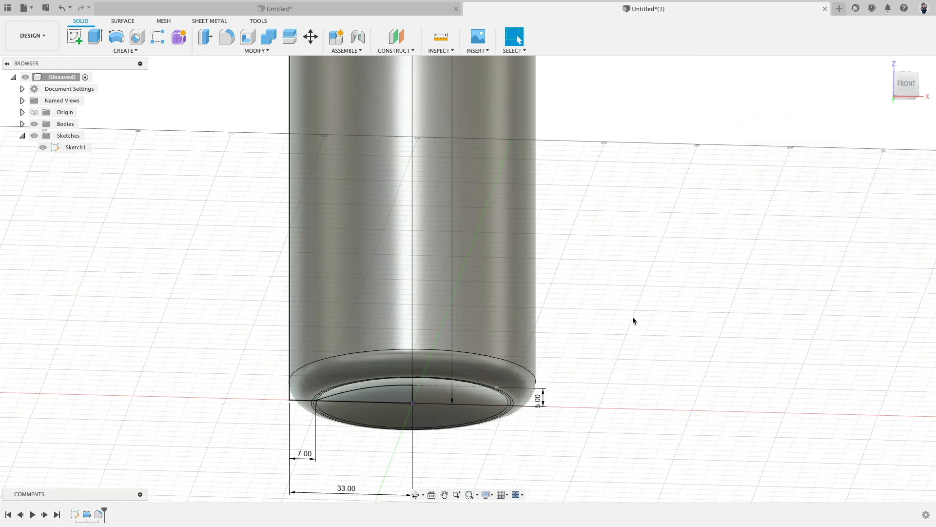
Set the sketch dimension between the bottle's outer wall and the base arc's start to 8 mm.
double_click(306, 455)
type("8")
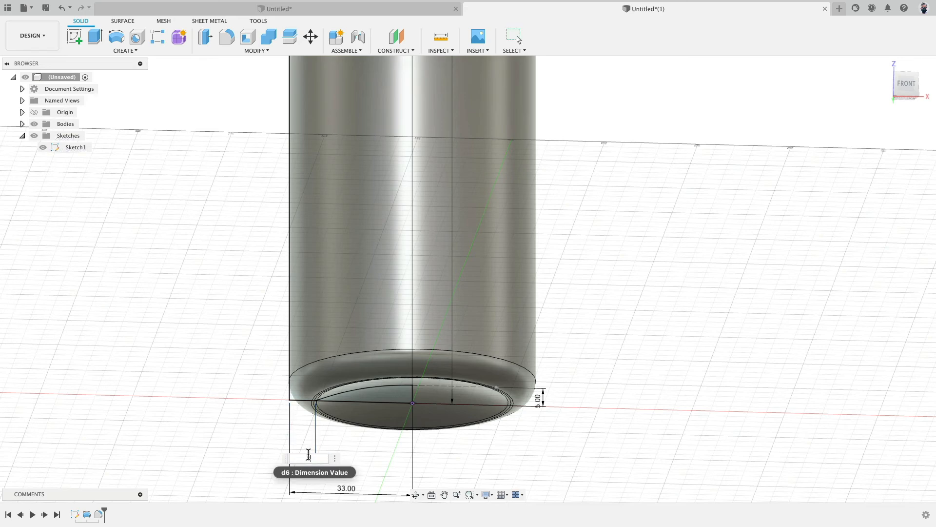
key("Return")
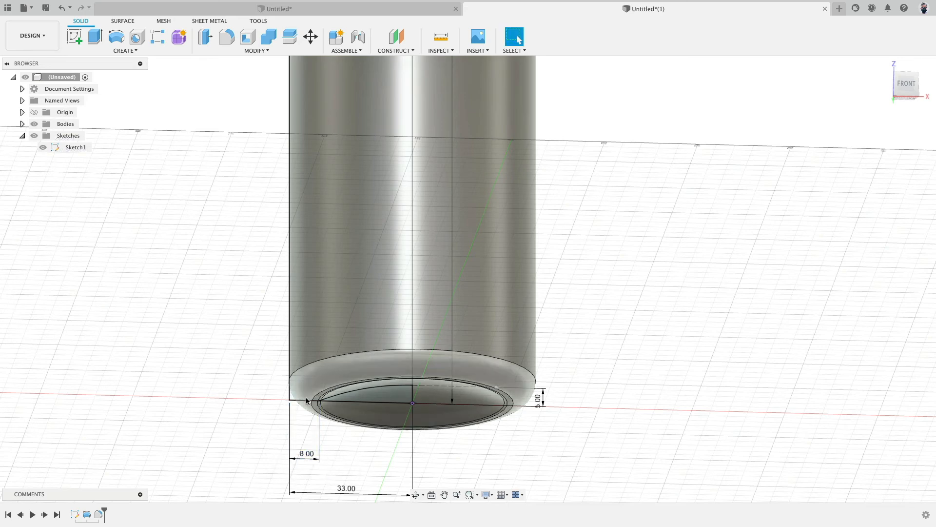
Edit the fillet feature and set the radius of the base's inner edge to 4 mm.
double_click(99, 515)
left_click(842, 177)
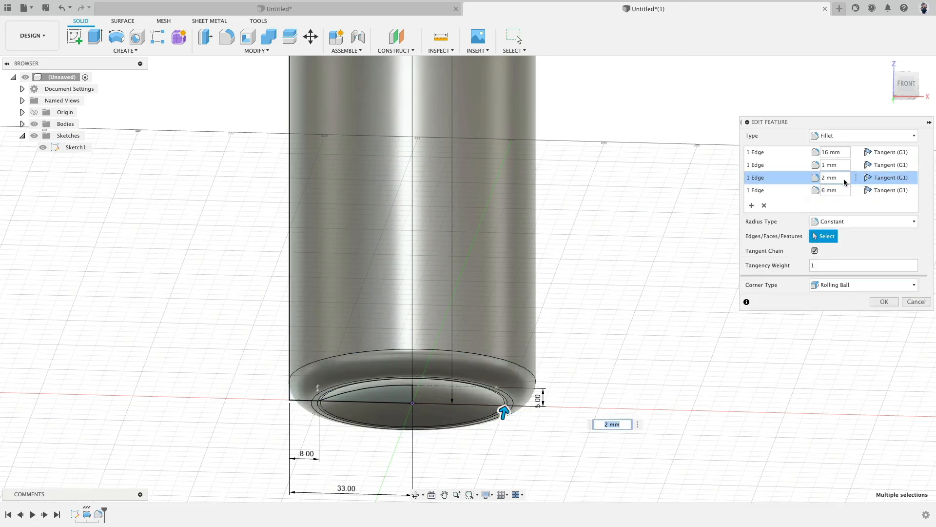
left_click_drag(835, 178, 807, 176)
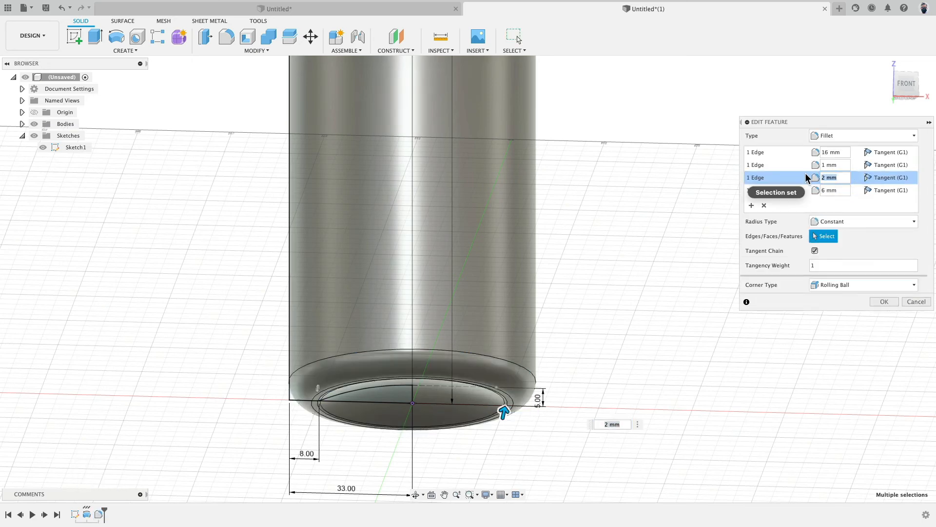
type("4")
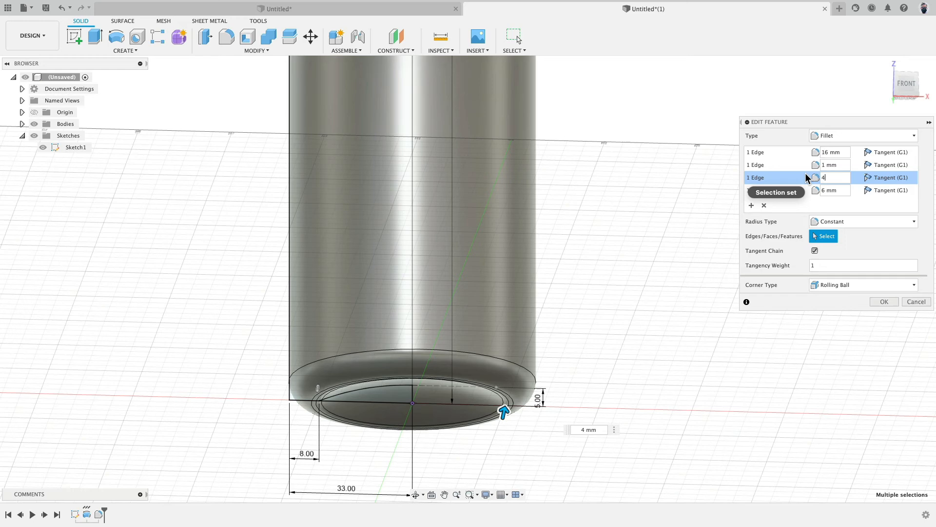
left_click(888, 302)
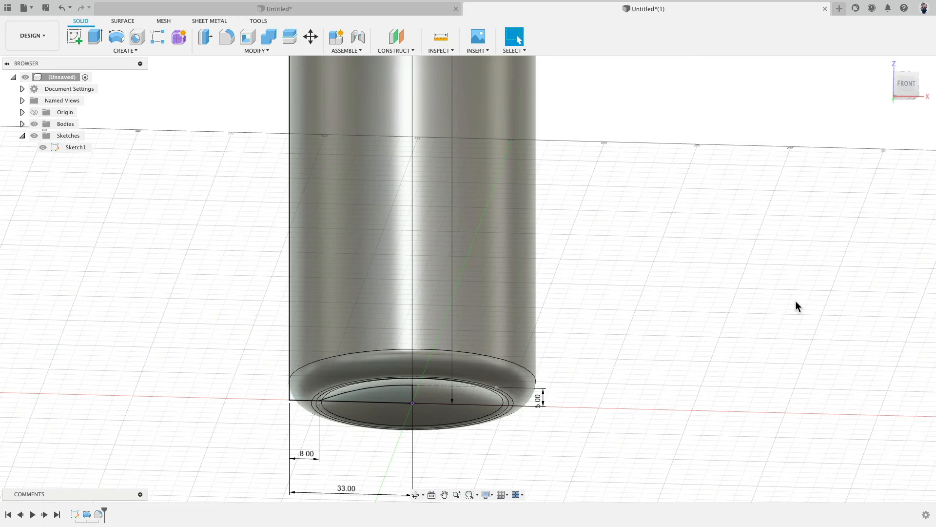
Shell the bottle with a 2 mm inside thickness, removing the neck's top face.
left_click(379, 11)
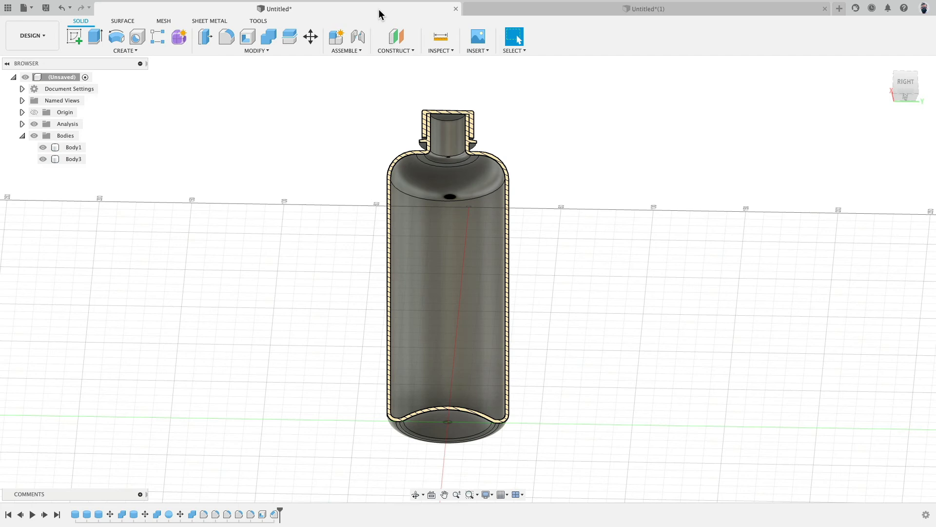
left_click(511, 14)
scroll(586, 221, "down", 5)
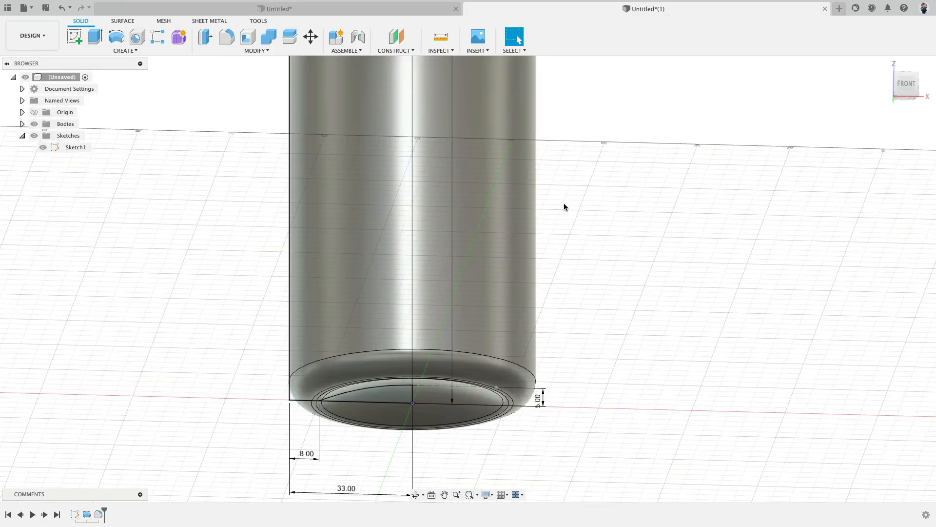
middle_click_drag(565, 205, 560, 184, "shift")
scroll(567, 164, "up", 5)
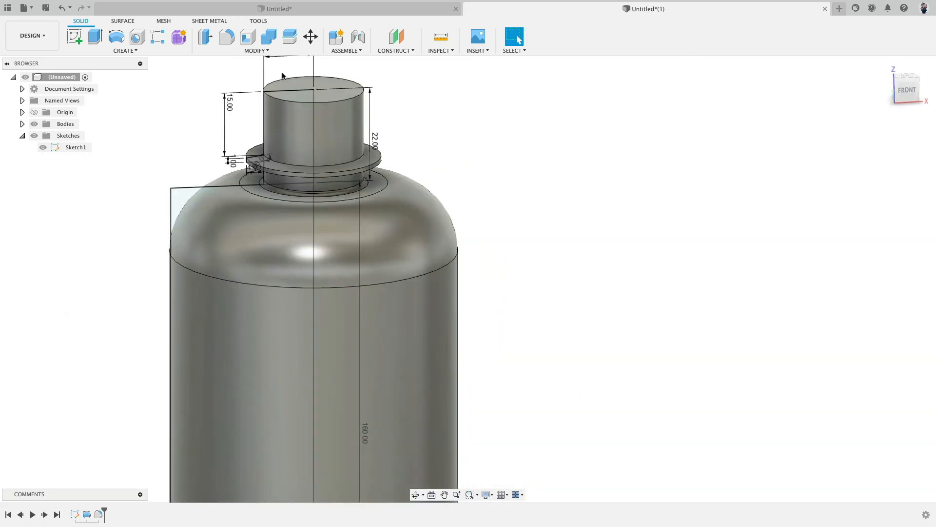
left_click(247, 37)
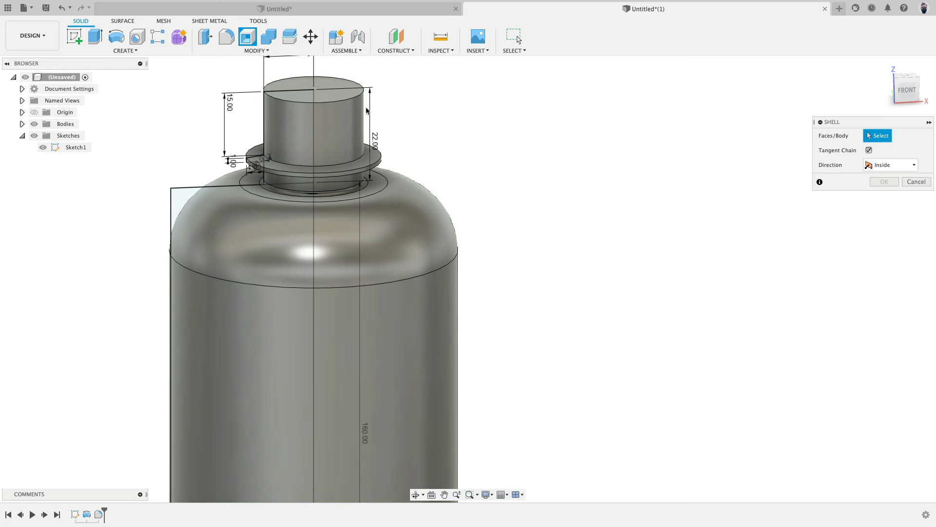
left_click(343, 92)
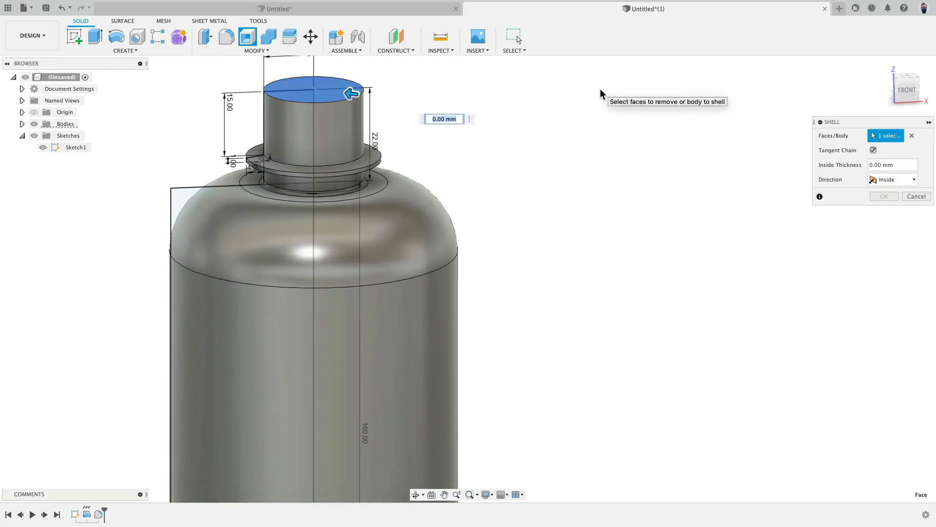
type("2")
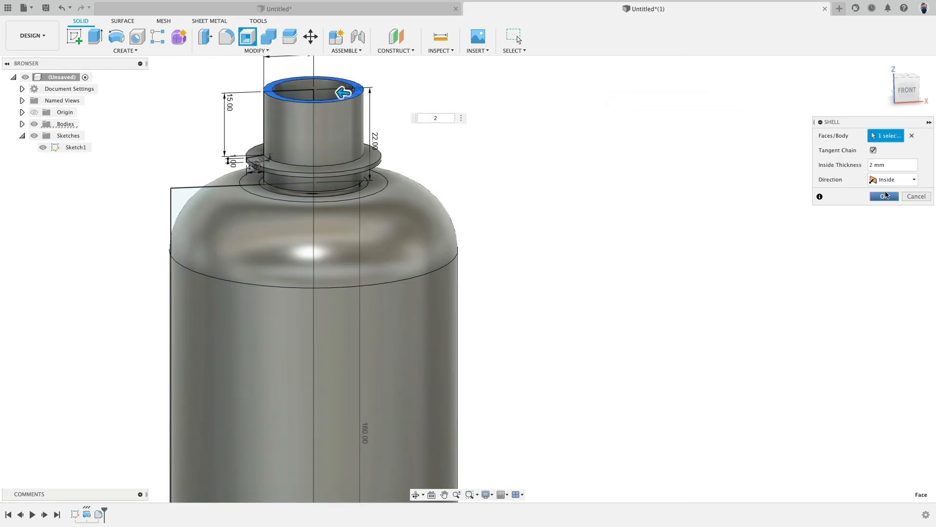
left_click(884, 196)
Create a section analysis of the bottle on the XZ plane at 0 mm distance.
left_click(438, 48)
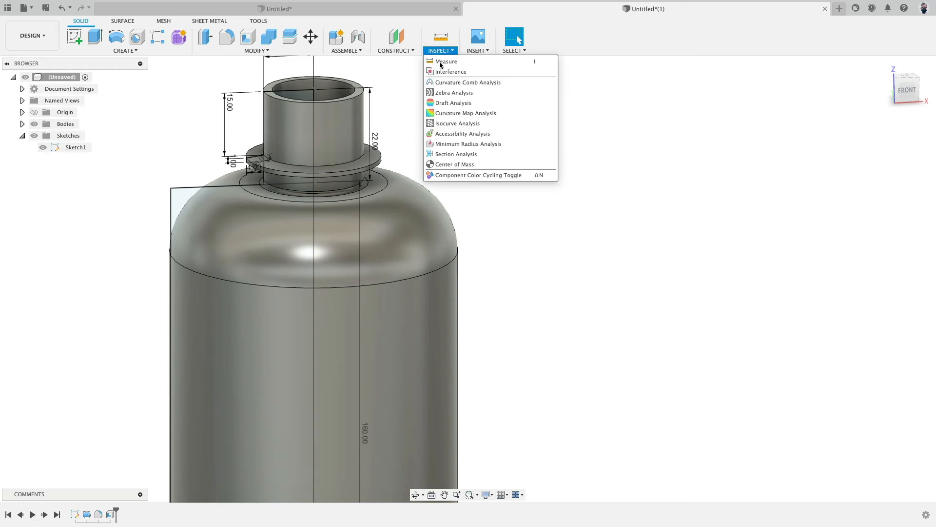
left_click(454, 153)
scroll(572, 220, "down", 3)
scroll(571, 220, "down", 2)
left_click(539, 351)
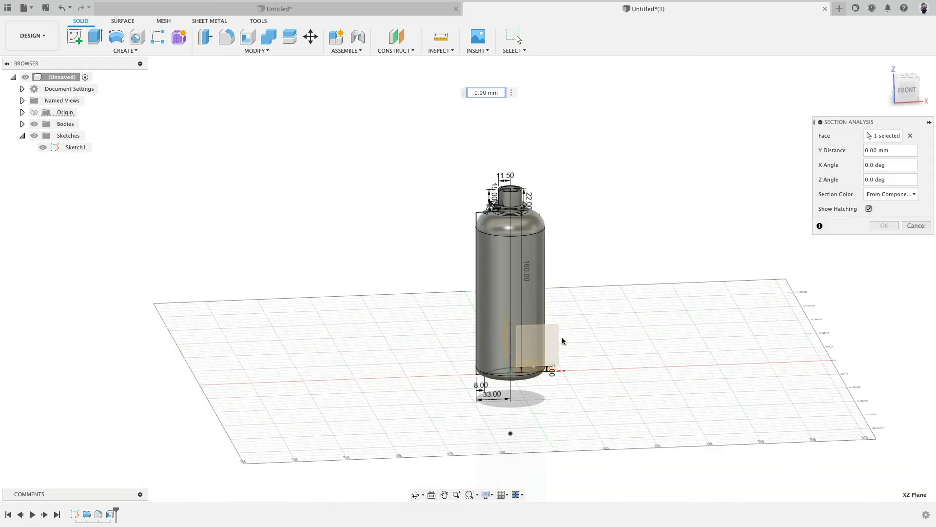
scroll(560, 232, "up", 8)
scroll(405, 135, "up", 4)
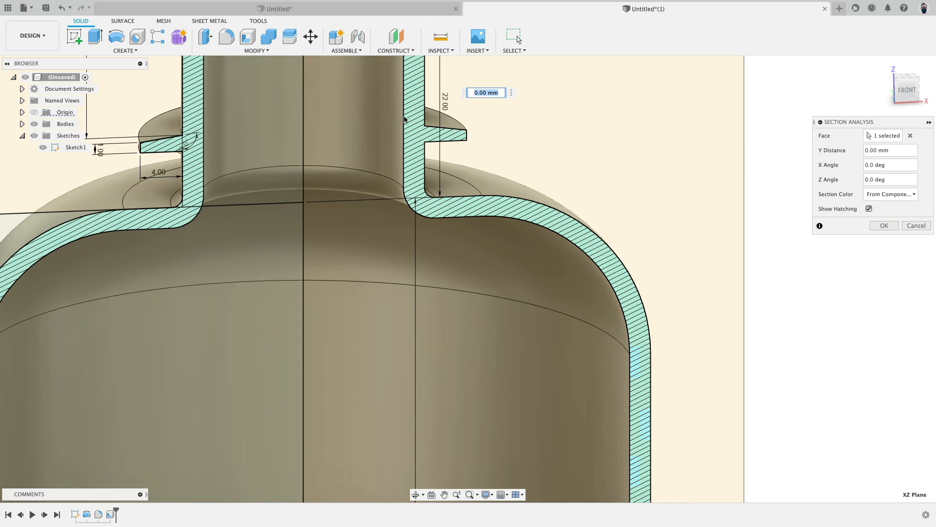
left_click(885, 225)
Try 6 mm and 8 mm for the sketch dimension of the base arc's height and return it to 5 mm.
scroll(638, 206, "down", 10)
middle_click_drag(683, 224, 621, 353)
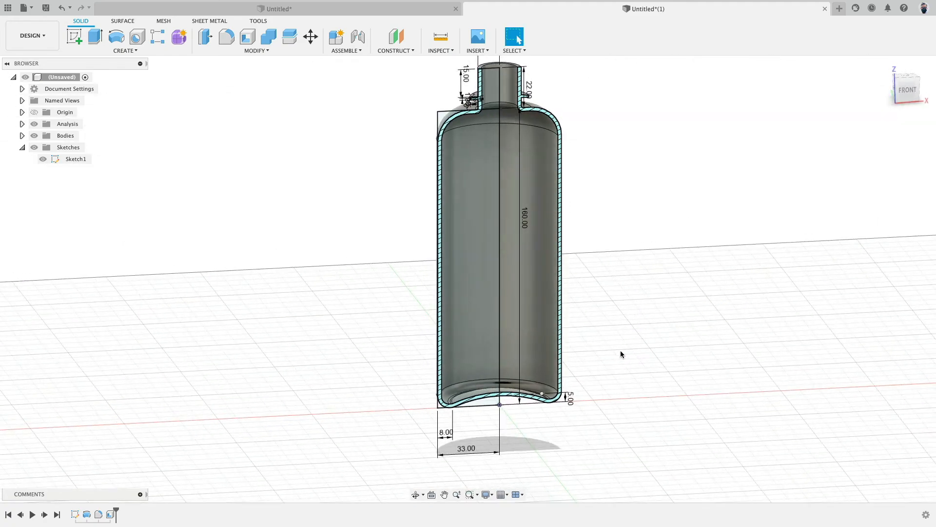
double_click(571, 399)
type("6")
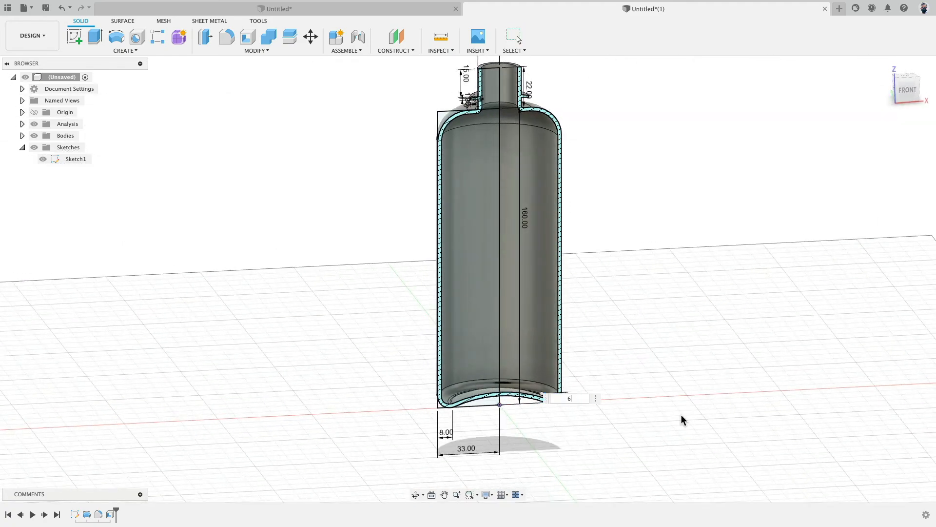
key("Return")
double_click(570, 398)
type("8")
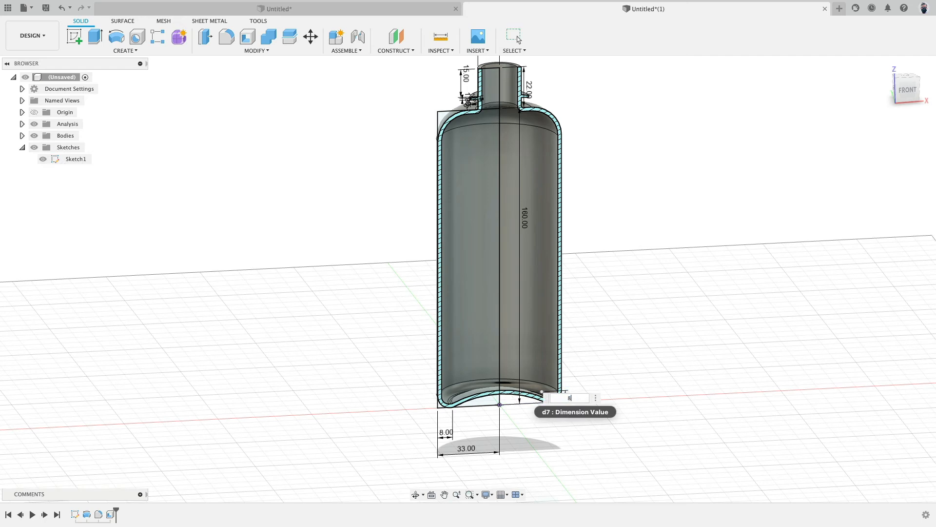
key("Return")
double_click(570, 397)
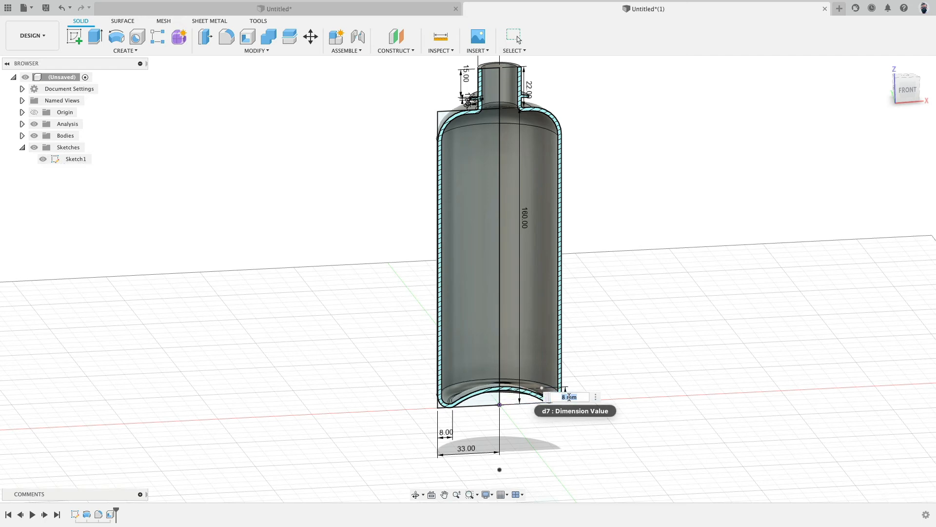
key("Return")
Edit the bottle's profile sketch and draw a closed six-sided, roughly L-shaped cap outline with lines above and beside the neck.
middle_click_drag(608, 147, 565, 200)
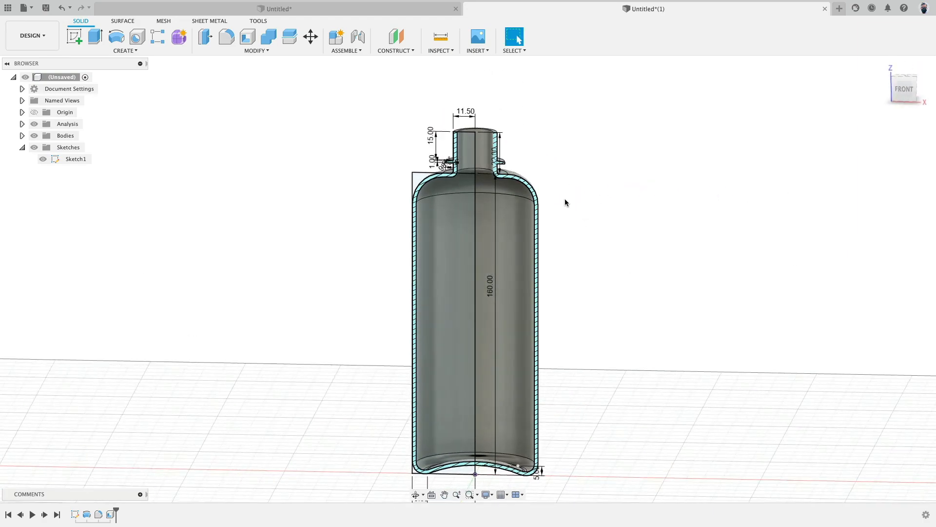
scroll(479, 128, "up", 5)
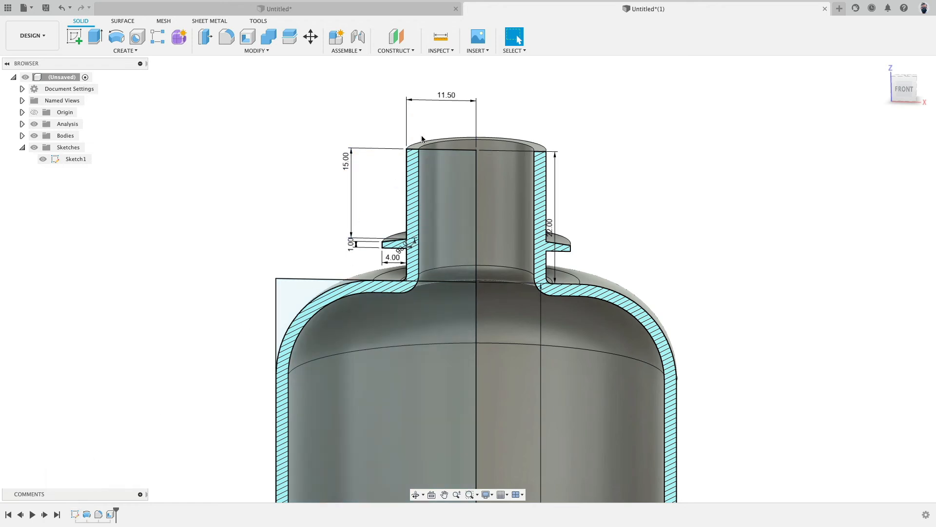
double_click(74, 514)
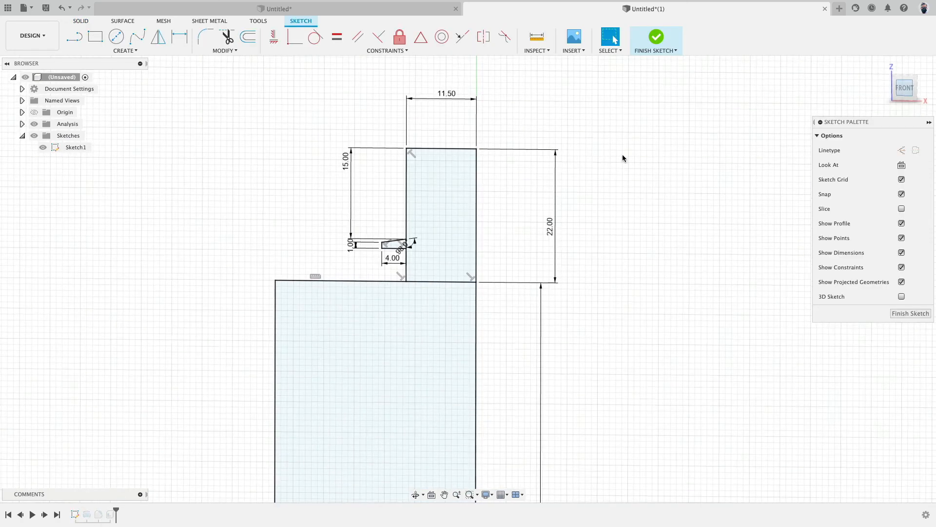
scroll(347, 130, "up", 3)
scroll(383, 132, "up", 3)
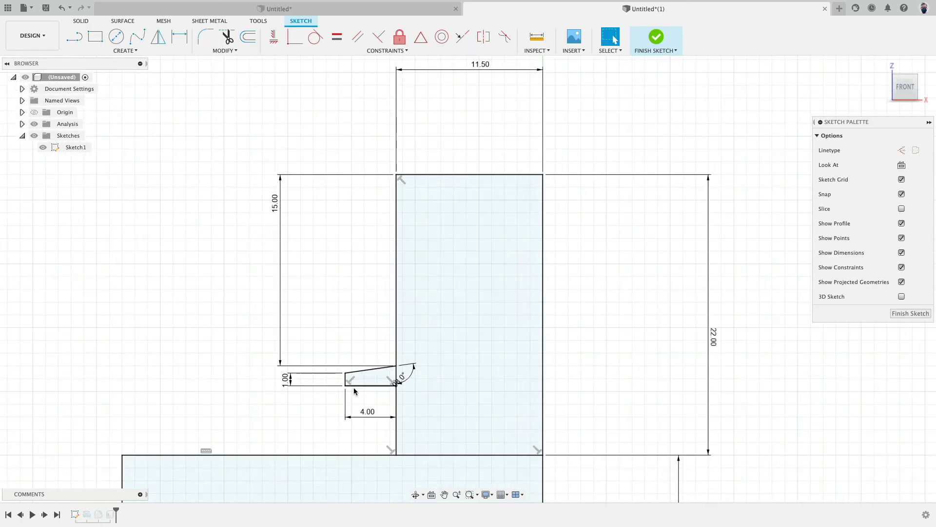
left_click(74, 37)
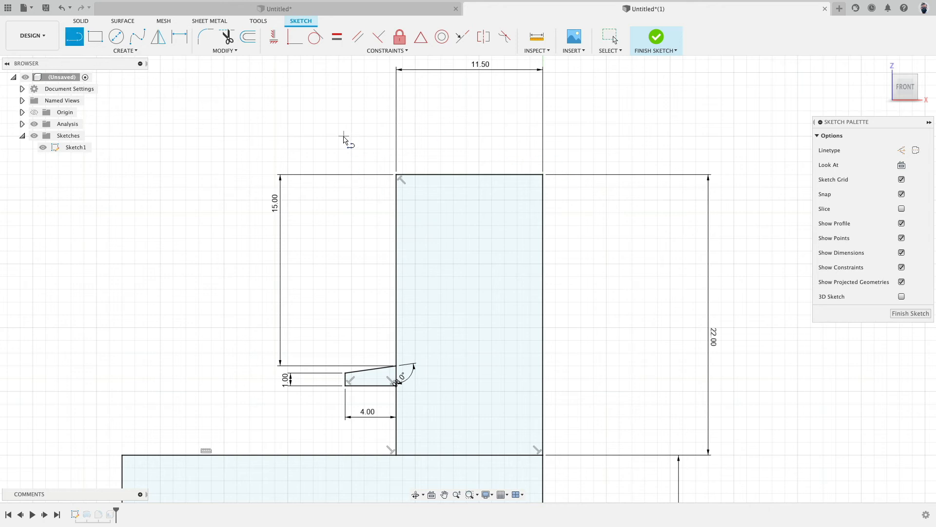
left_click(320, 134)
left_click(320, 244)
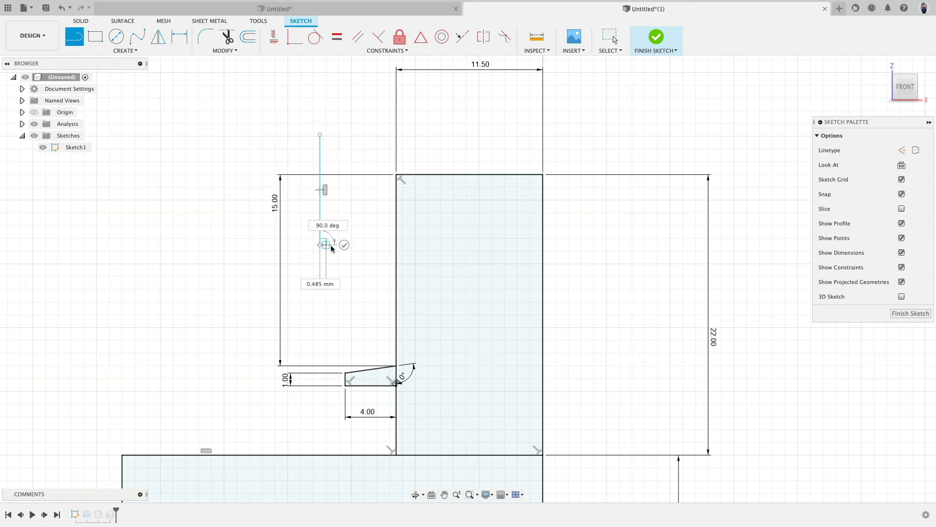
left_click(332, 244)
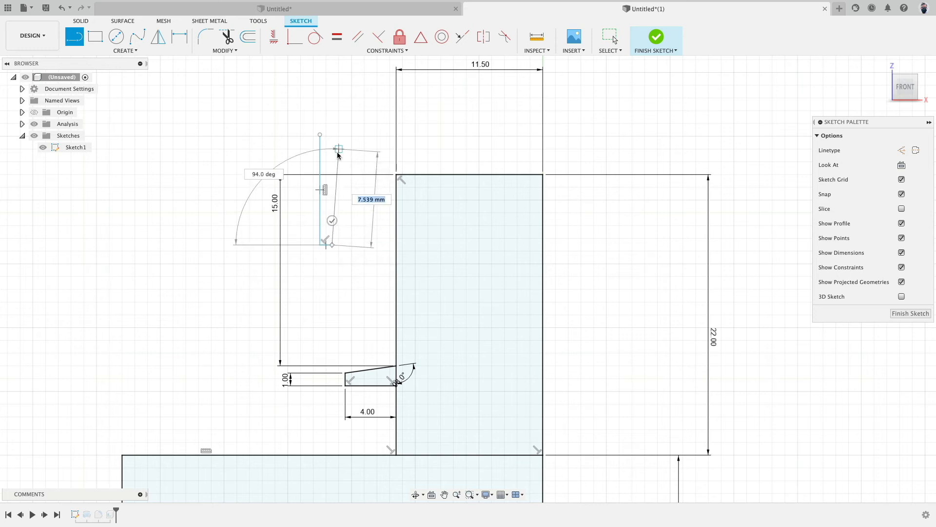
left_click(346, 161)
left_click(430, 131)
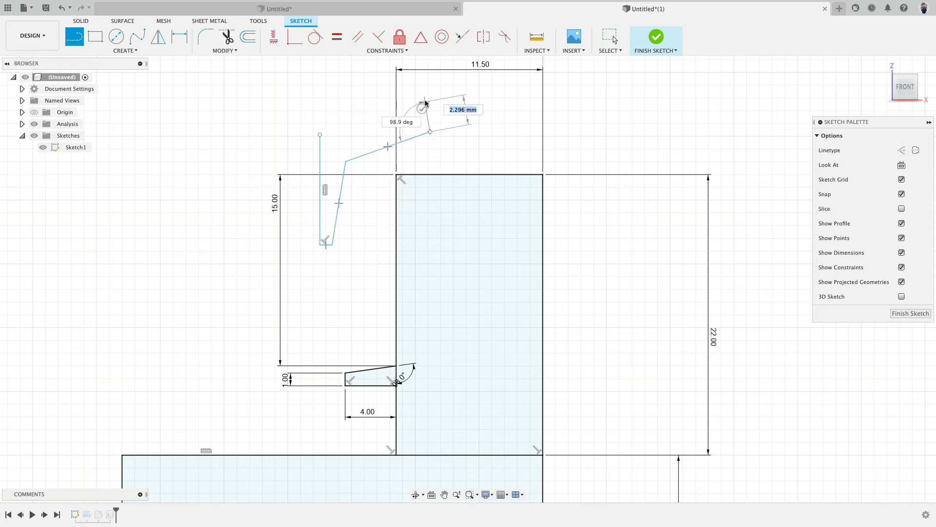
left_click(453, 86)
left_click(320, 134)
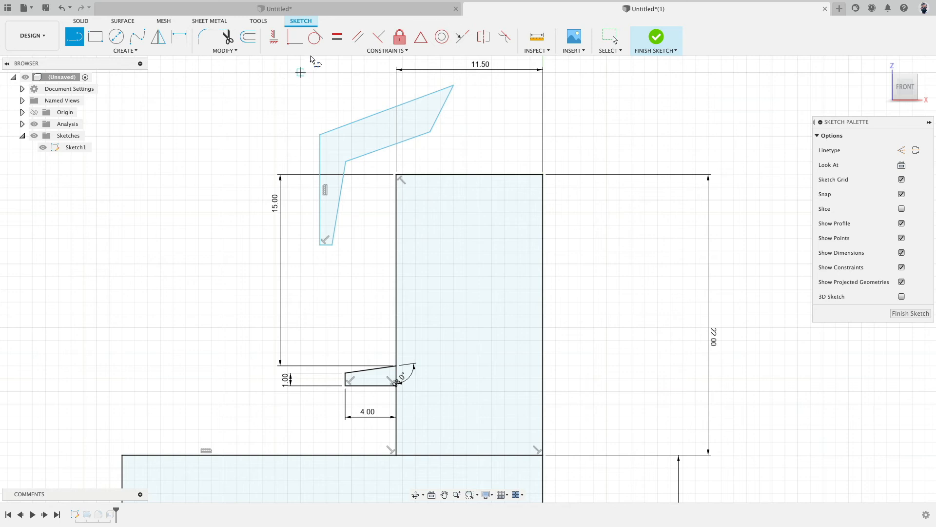
Constrain the cap outline's top edge and inner ceiling edge as horizontal, and its short end edge and inner wall edge as vertical.
left_click(274, 38)
left_click(355, 121)
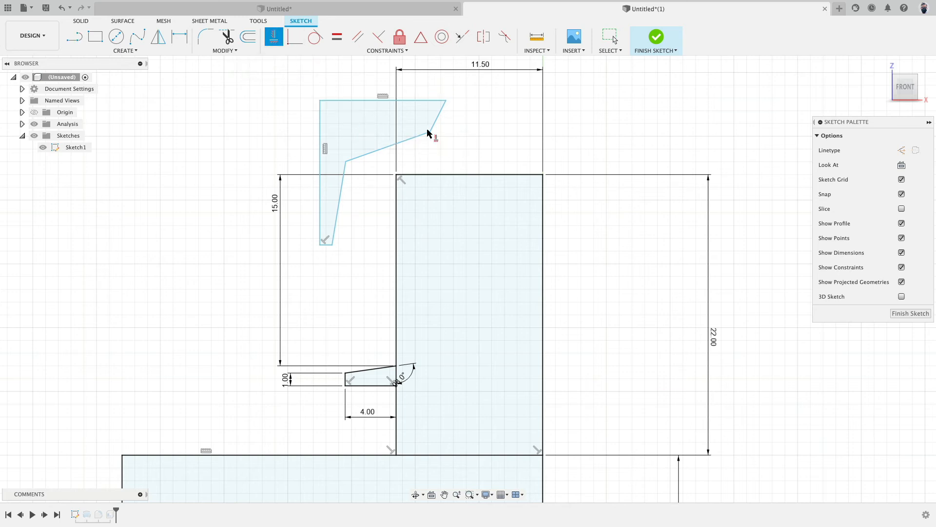
left_click(438, 121)
left_click(386, 147)
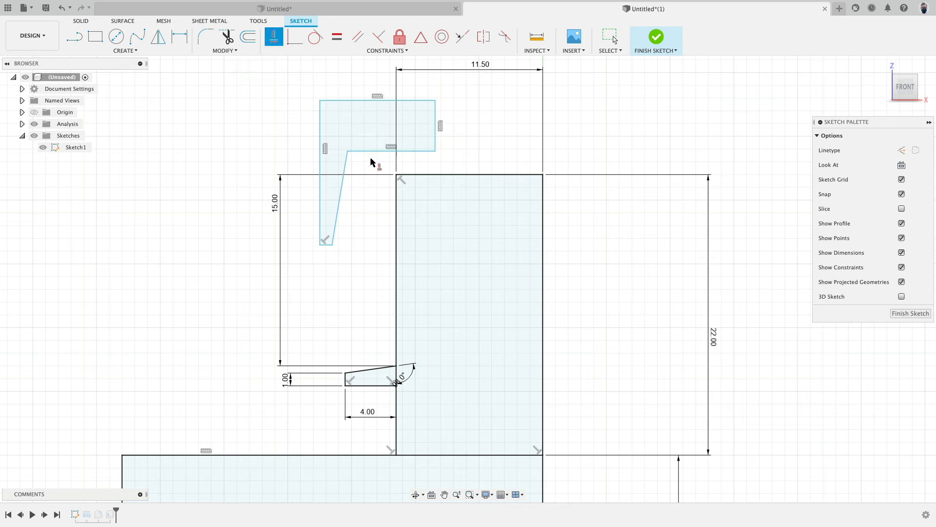
left_click(343, 190)
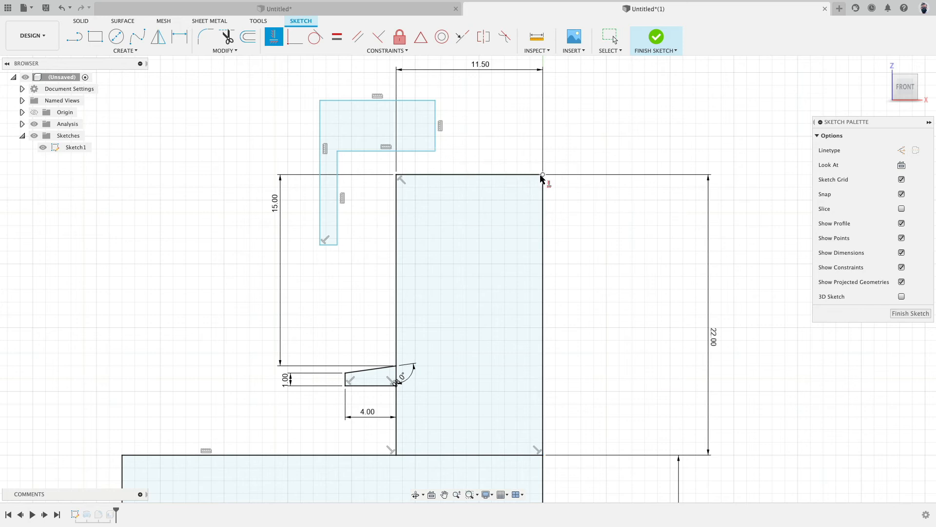
Try a Horizontal/Vertical constraint between the cap outline's lower end corner and the neck's top centre point, and undo it.
left_click(435, 151)
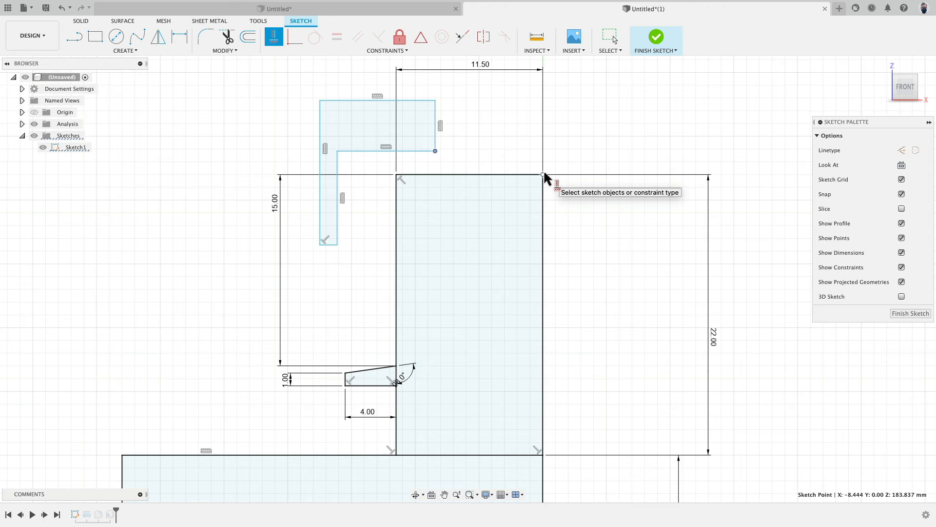
left_click(544, 175)
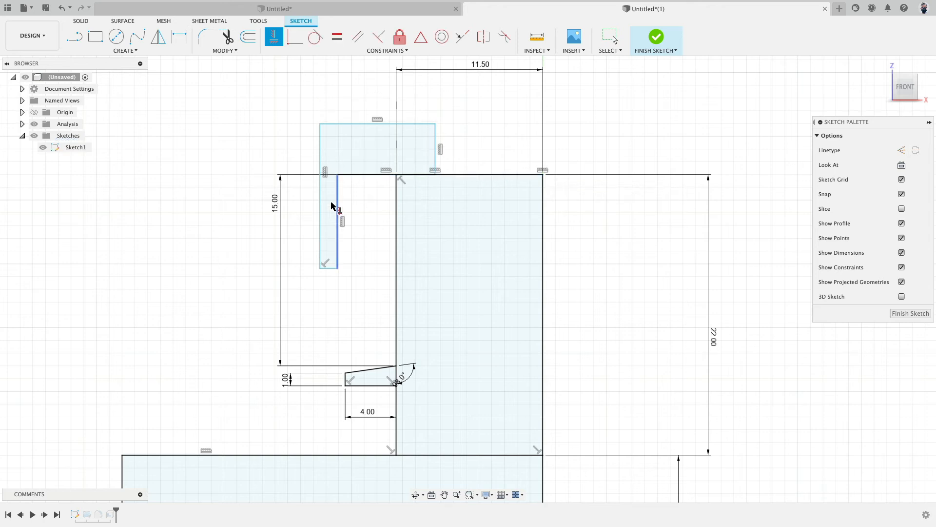
key("ctrl+z")
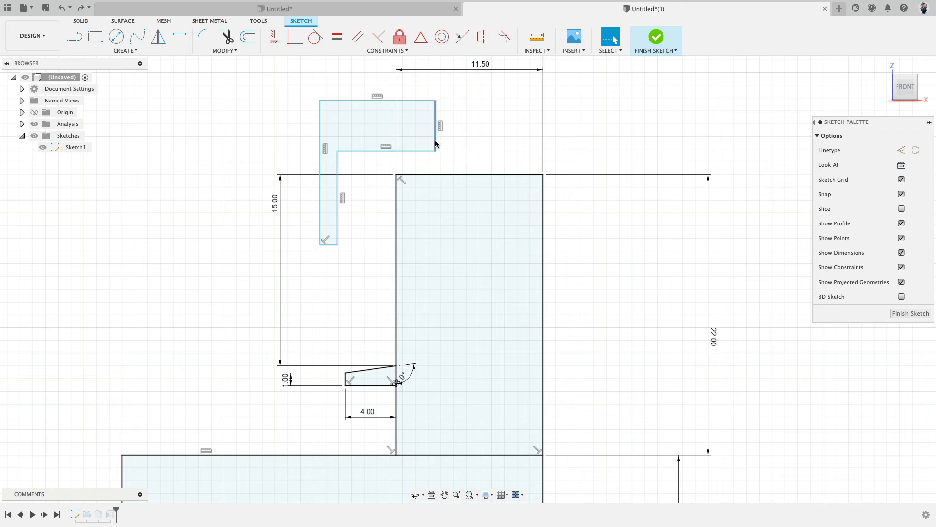
Stretch the cap outline's end edge to near the bottle's axis and constrain its lower corner vertically to the neck's top centre point.
left_click_drag(438, 149, 540, 157)
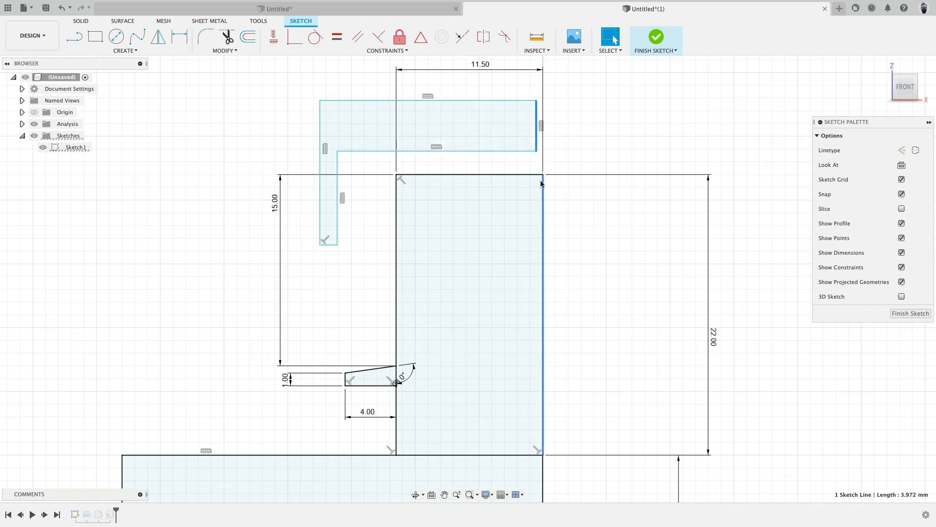
left_click(274, 37)
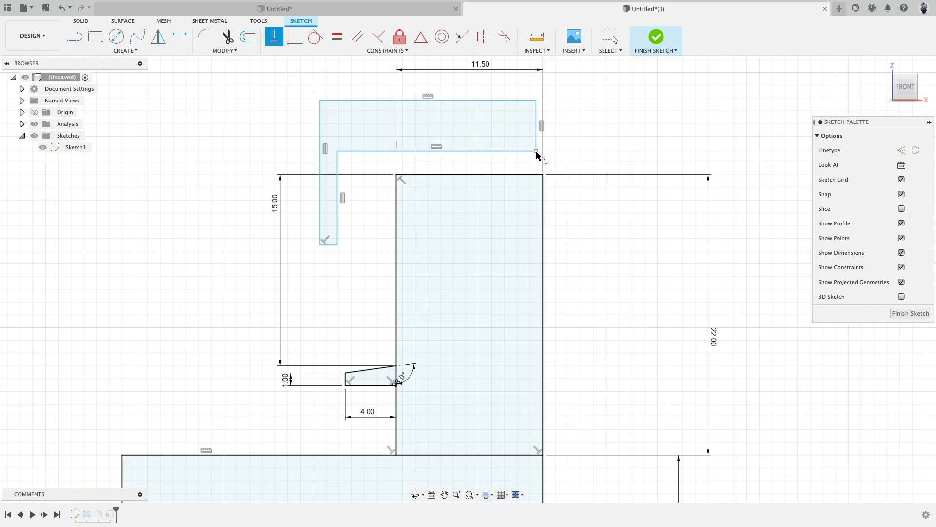
left_click(537, 151)
left_click(543, 175)
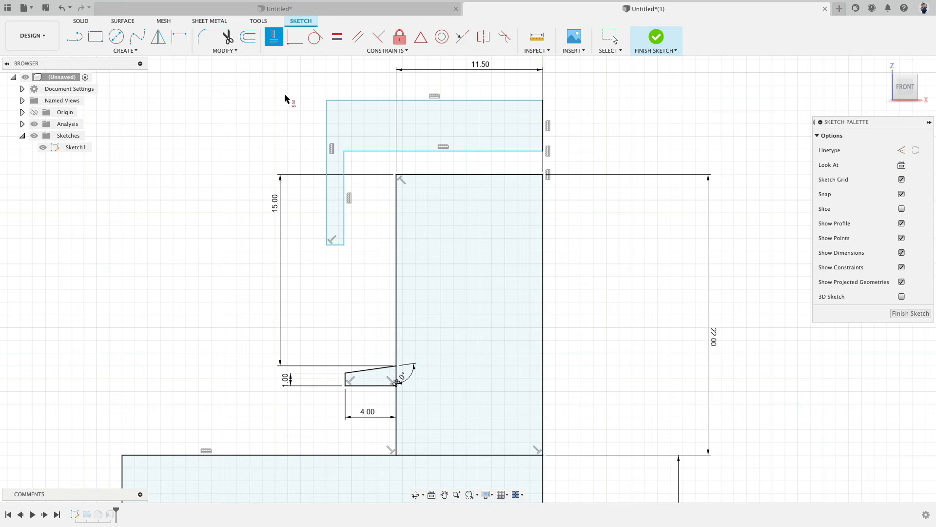
Dimension the short bottom edge of the cap outline's side wall at 1 mm.
left_click(338, 38)
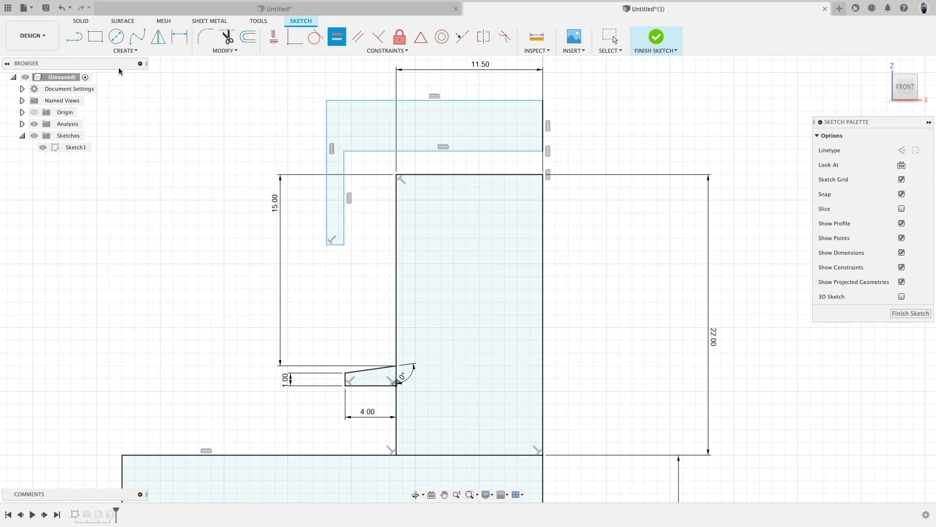
left_click(126, 51)
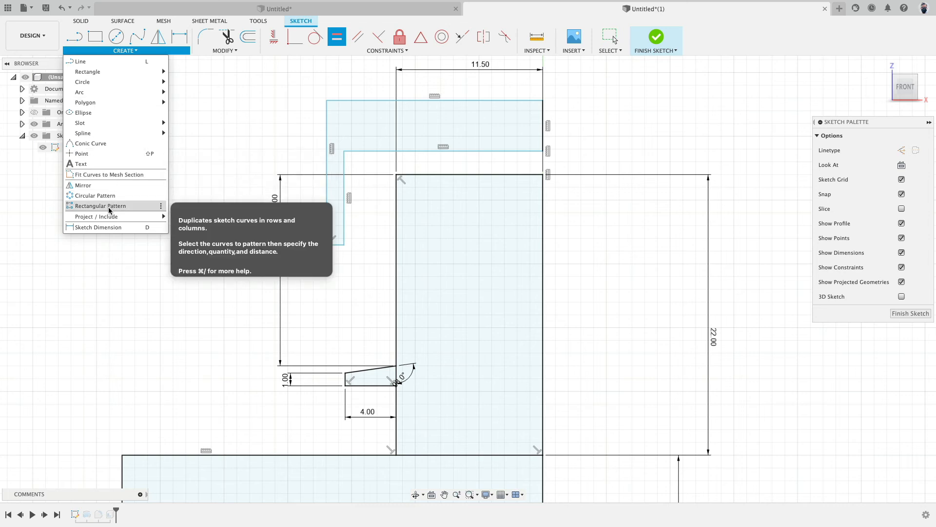
left_click(99, 227)
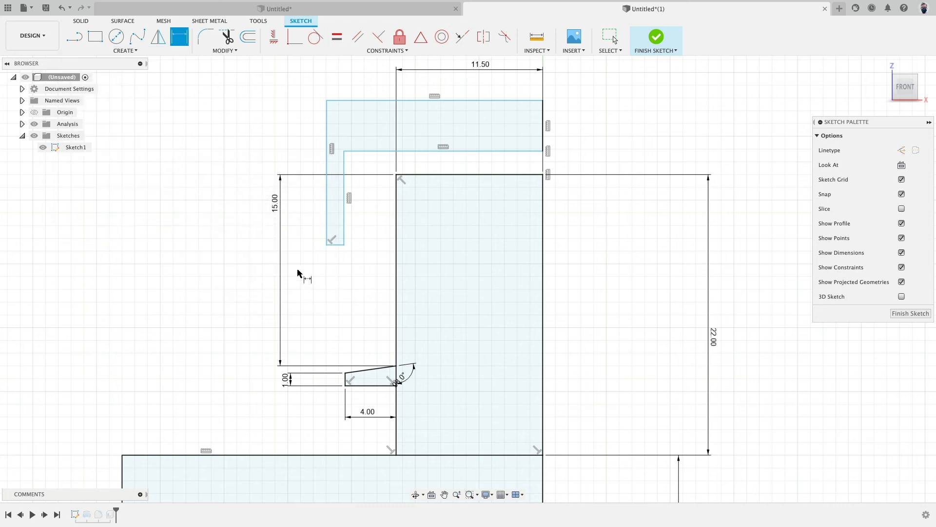
left_click(338, 245)
left_click(343, 256)
type("1")
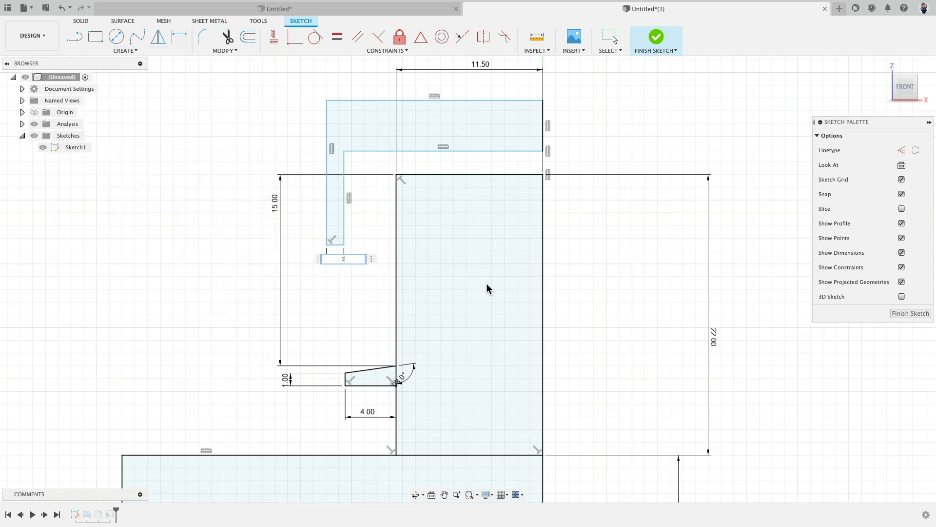
key("Return")
Dimension the cap outline's end edge at the axis at 2 mm and the gap between its inner ceiling and the neck top at 0.5 mm.
left_click(544, 133)
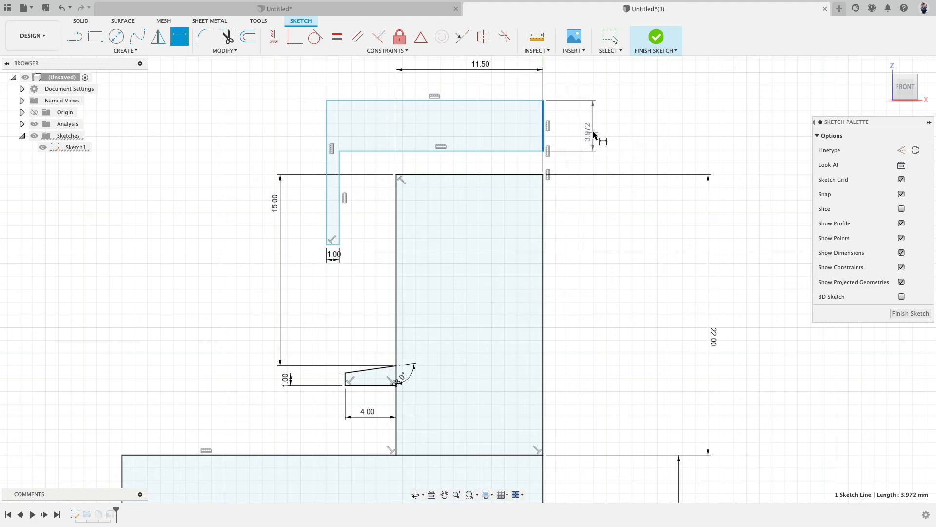
left_click(592, 133)
type("2")
key("Return")
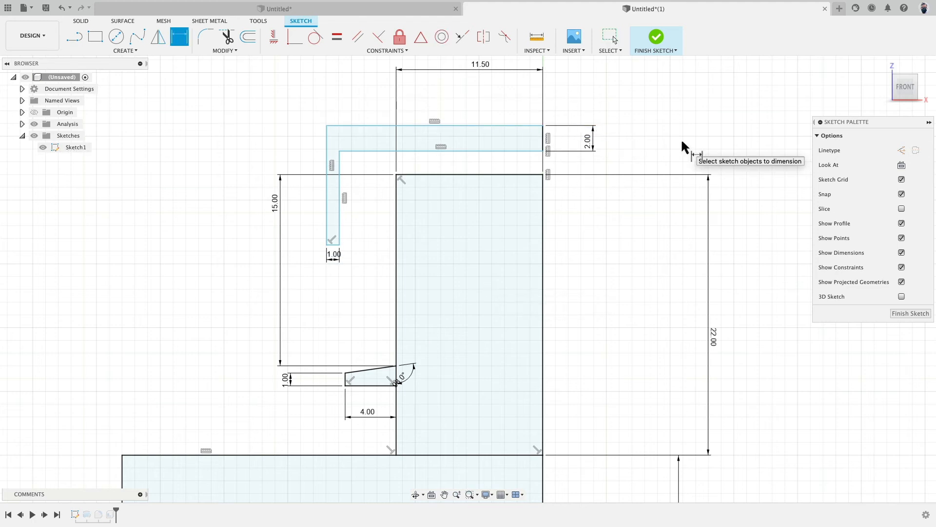
left_click(481, 152)
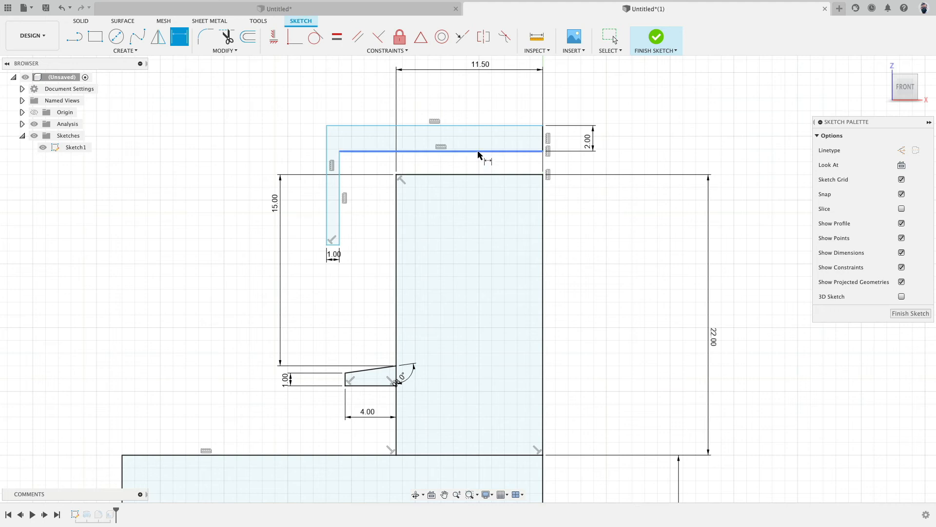
left_click(484, 175)
left_click(494, 201)
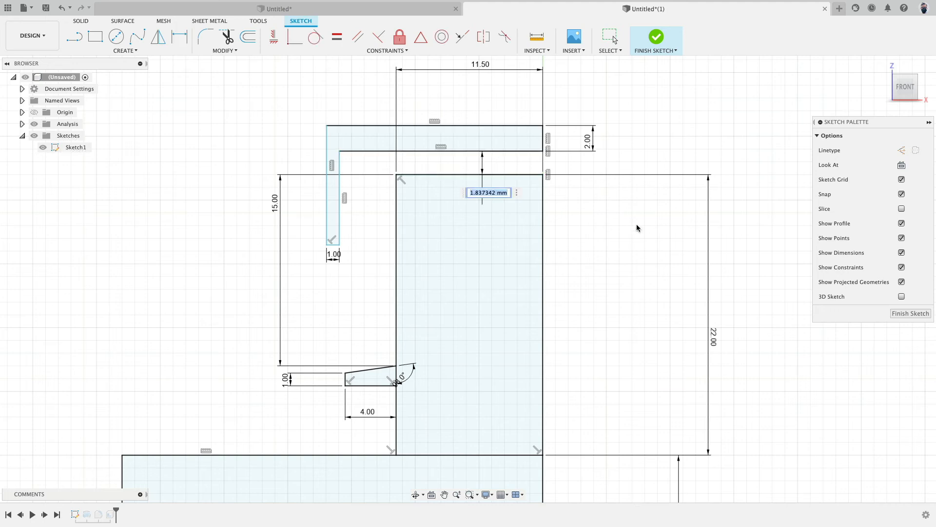
type("0.5")
key("Return")
Dimension the clearance between the cap's inner wall edge and the neck's outer edge at 2 mm.
key("d")
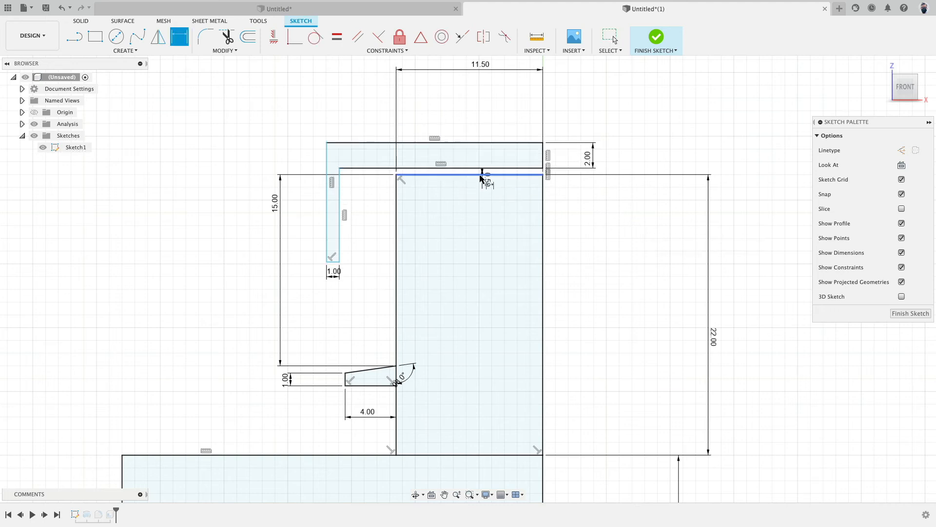
left_click(340, 230)
left_click(397, 247)
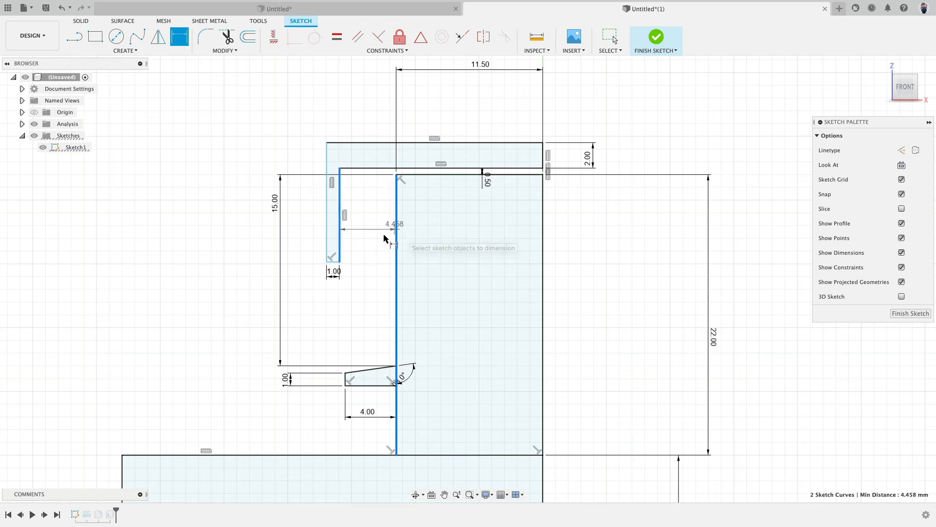
left_click(385, 243)
type("2")
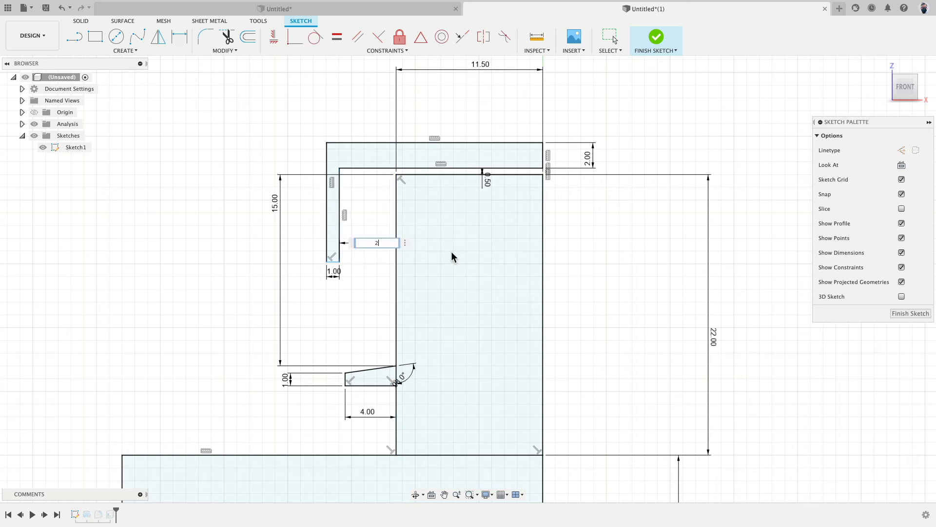
key("Return")
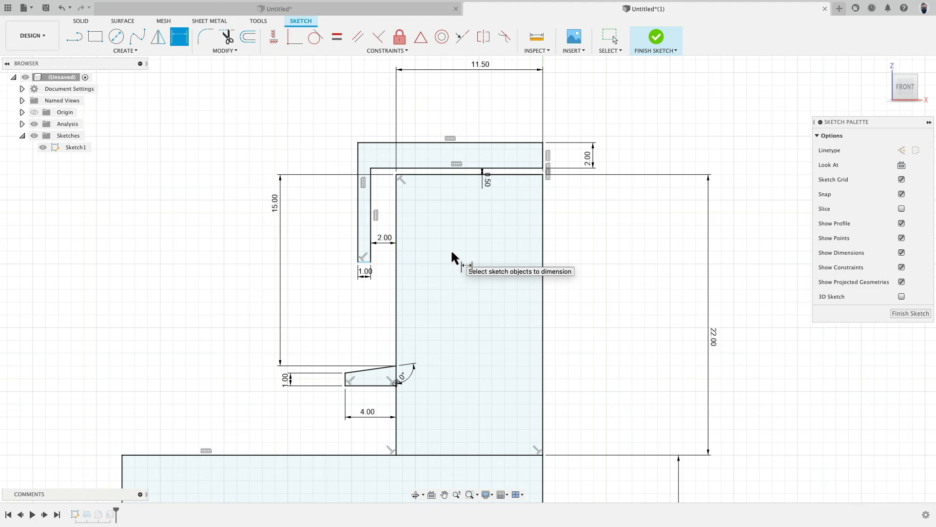
Add a driven dimension for the length of the cap outline's top edge.
left_click(413, 143)
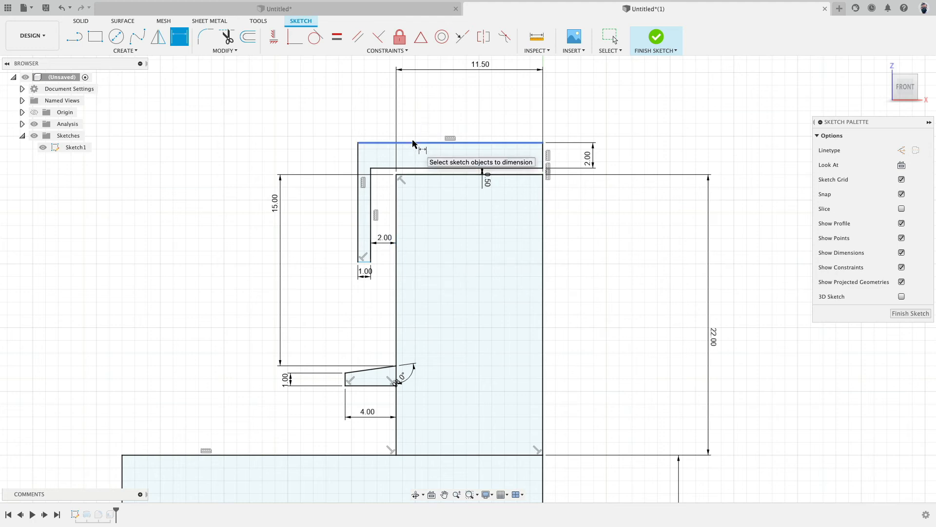
left_click(412, 114)
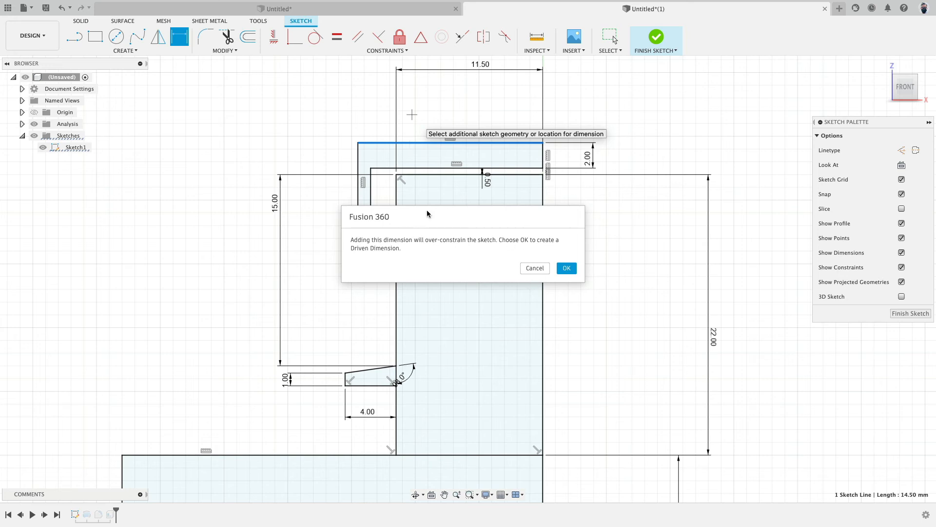
left_click(566, 268)
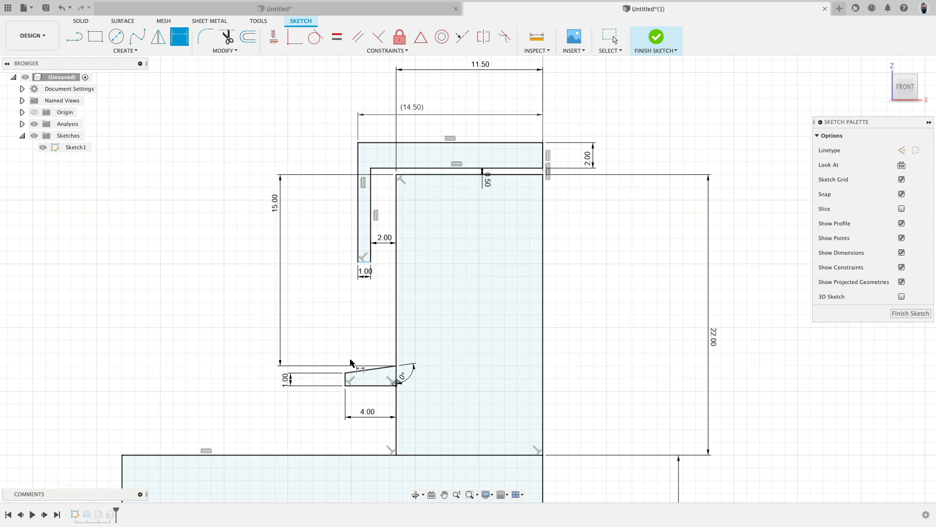
Delete the side wall's 1 mm dimension and constrain the wall's outer lower corner vertically to the outer upper corner of the neck ring.
left_click(366, 230)
key("Escape")
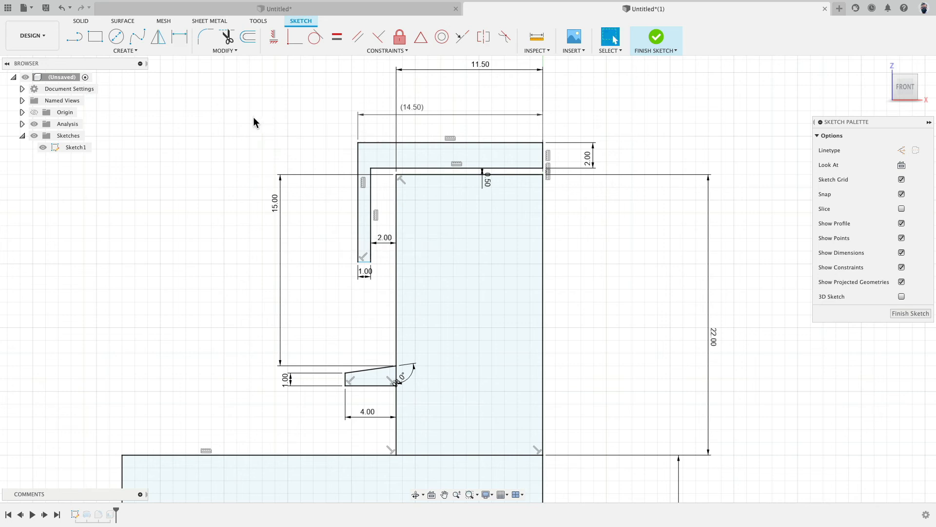
key("Delete")
left_click(273, 37)
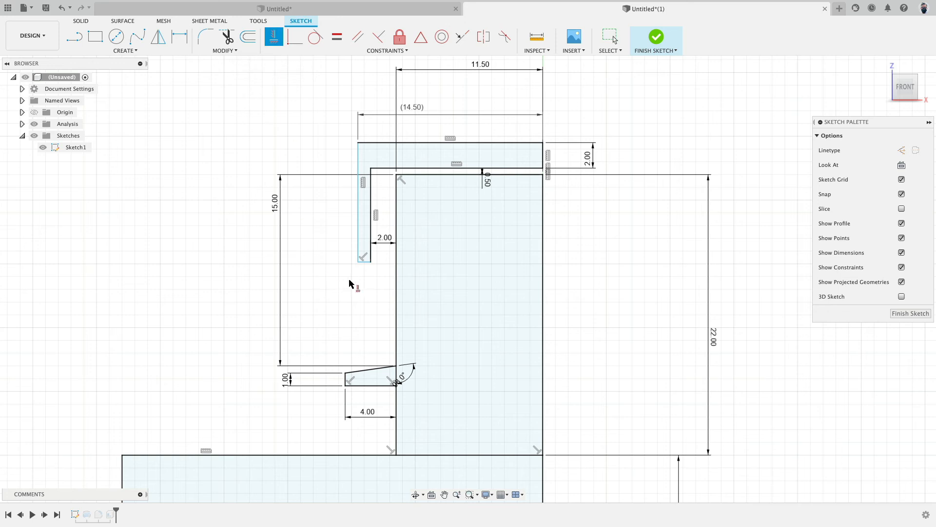
left_click(356, 263)
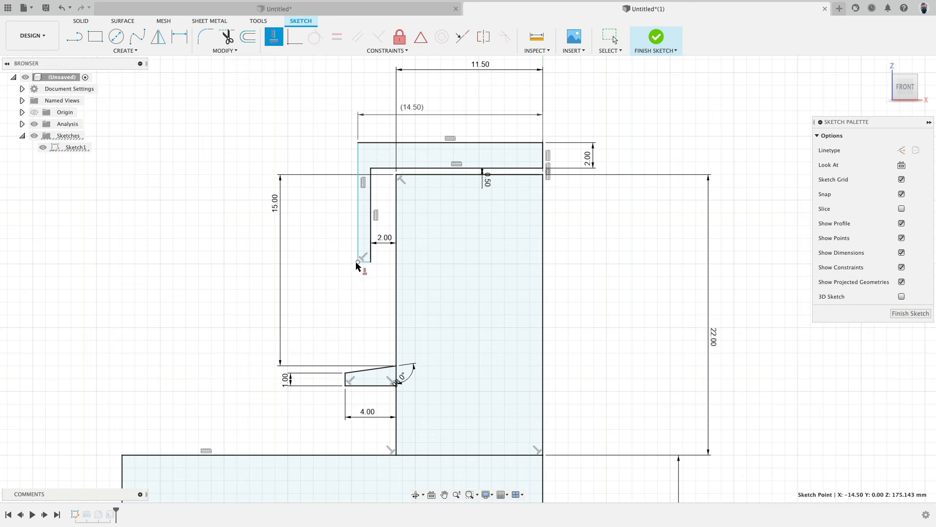
left_click(345, 374)
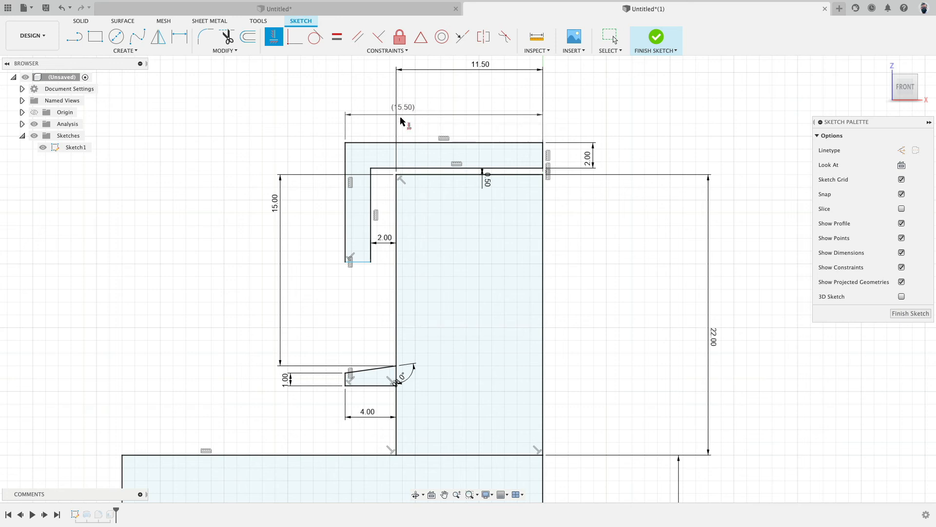
left_click(358, 263)
left_click(128, 51)
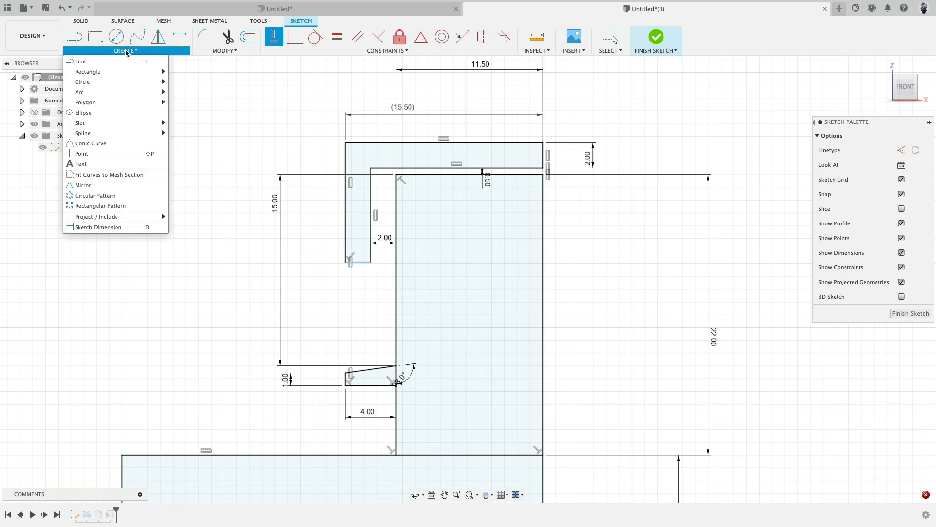
left_click(119, 227)
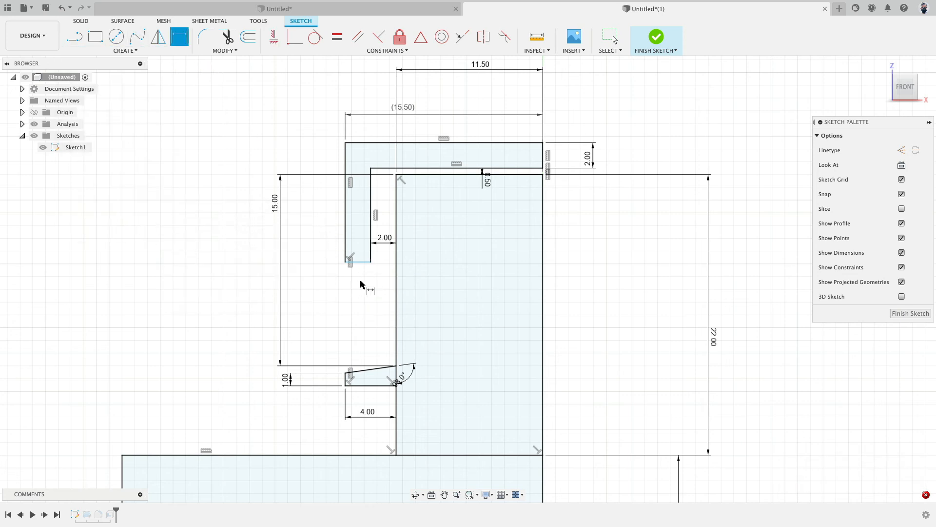
left_click(358, 262)
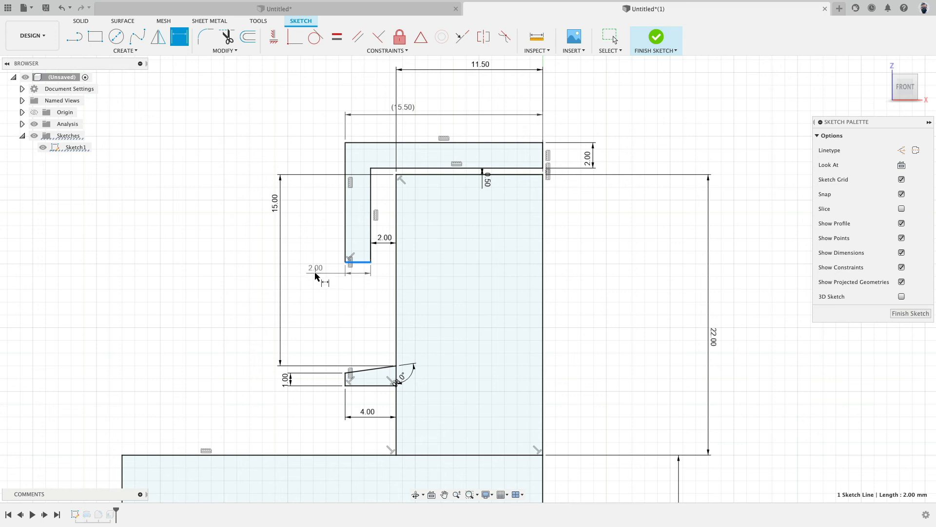
key("Escape")
left_click(290, 217)
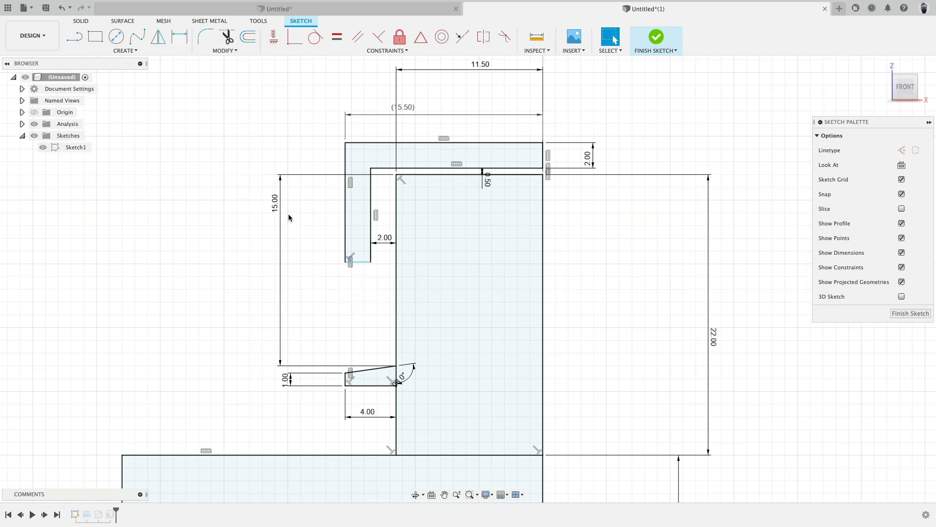
Try an Equal constraint between the cap wall's bottom edge and the cap outline's end edge at the axis.
left_click(337, 37)
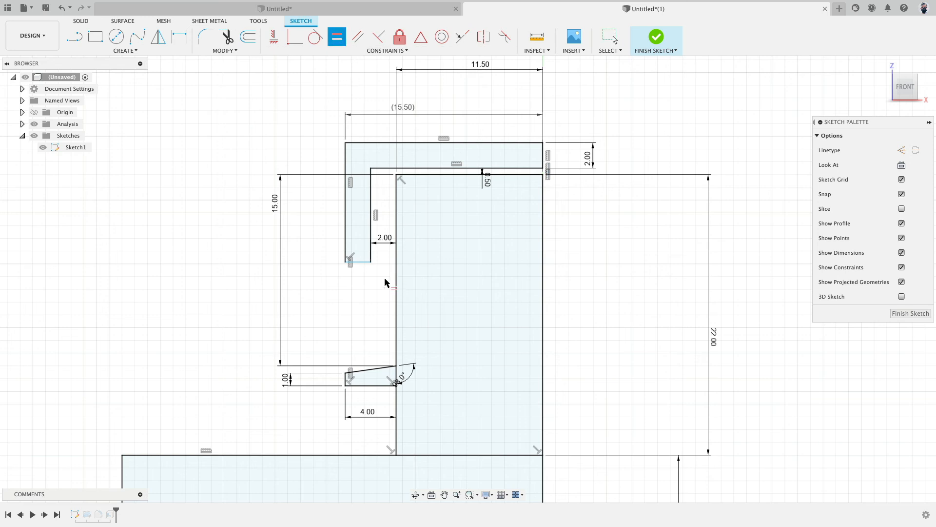
left_click(362, 264)
left_click(545, 157)
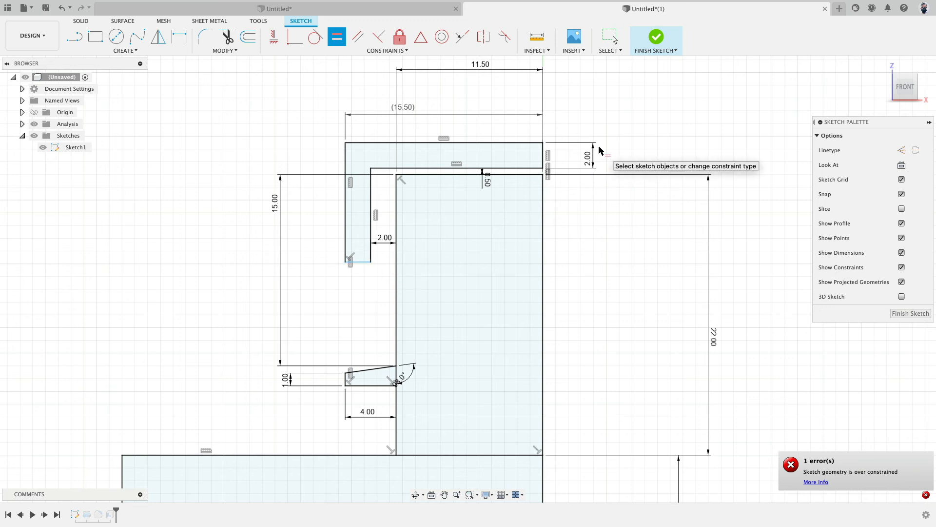
key("Escape")
left_click(430, 256)
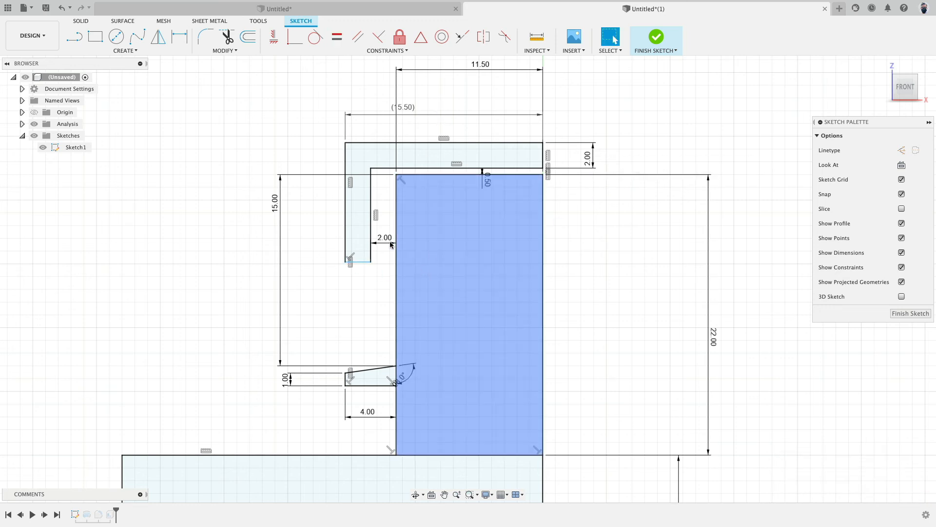
left_click(390, 243)
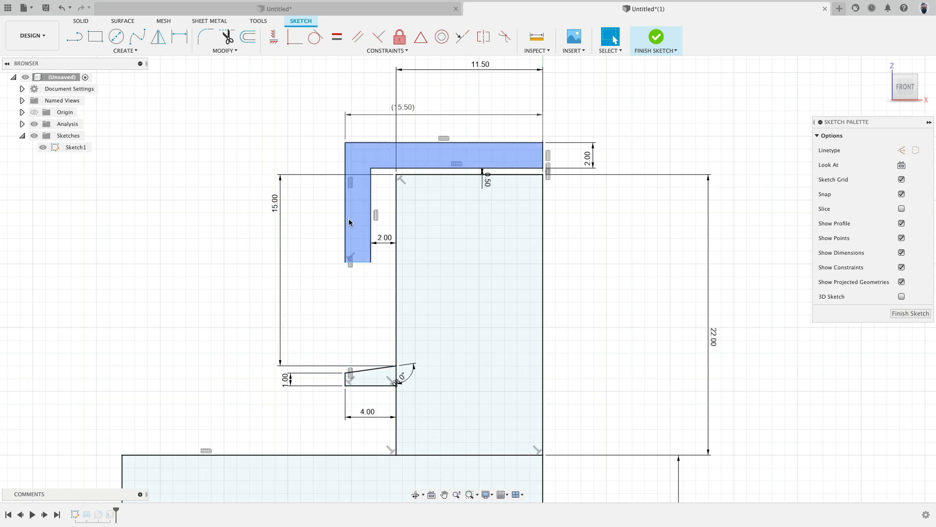
Delete the clearance dimension between the cap's inner wall and the neck, and dimension the wall's bottom edge at 2 mm.
left_click(361, 265)
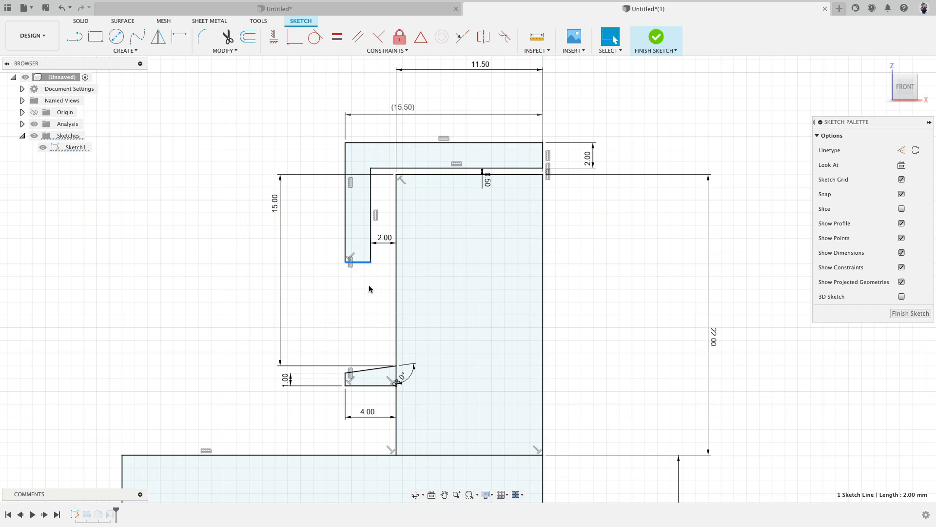
left_click(383, 243)
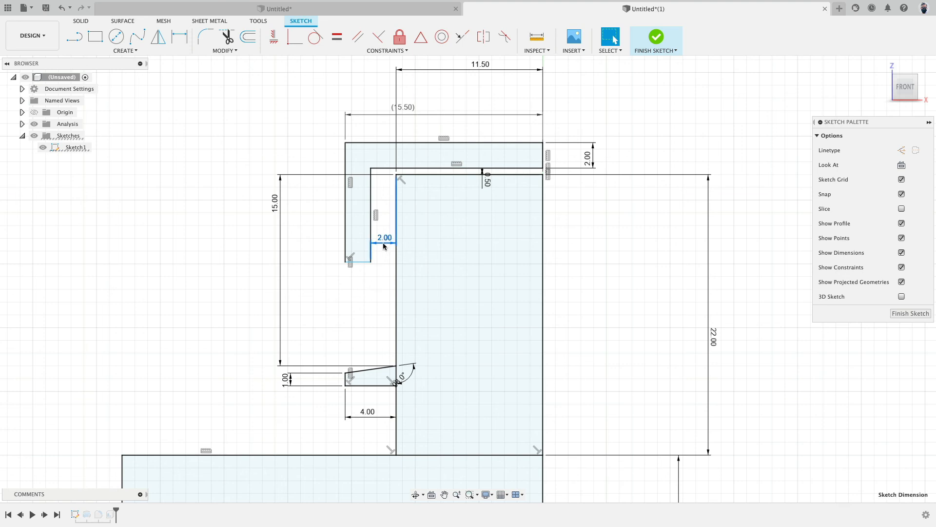
key("Delete")
left_click(363, 262)
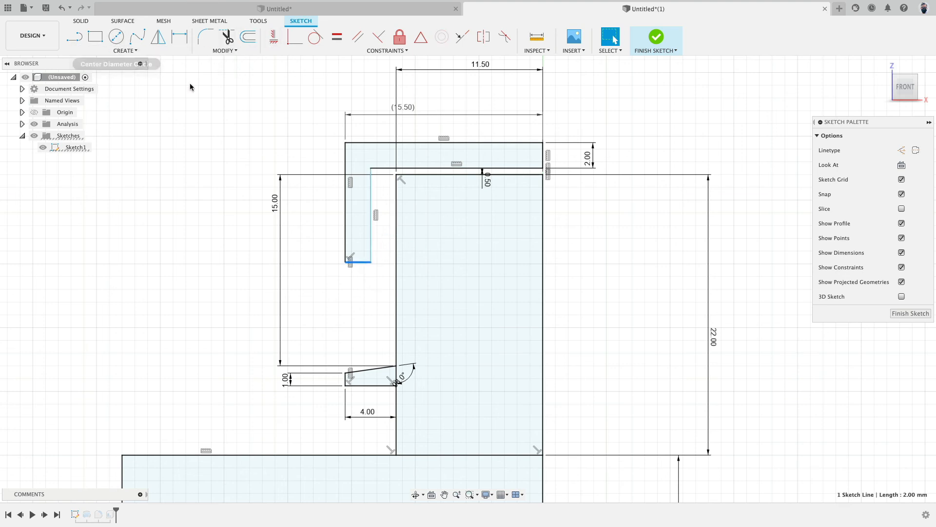
key("d")
left_click(316, 283)
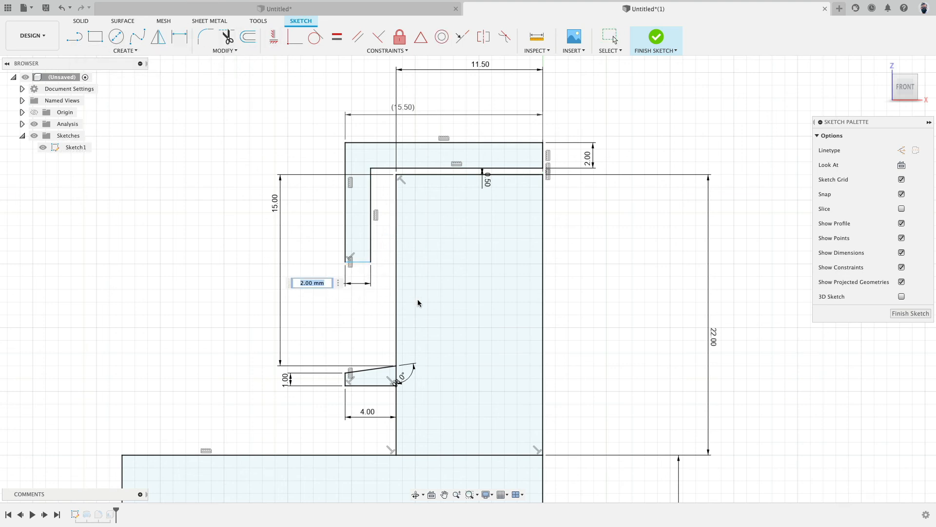
key("Return")
Add a driven dimension for the clearance between the cap's inner wall edge and the neck's outer edge.
left_click(370, 243)
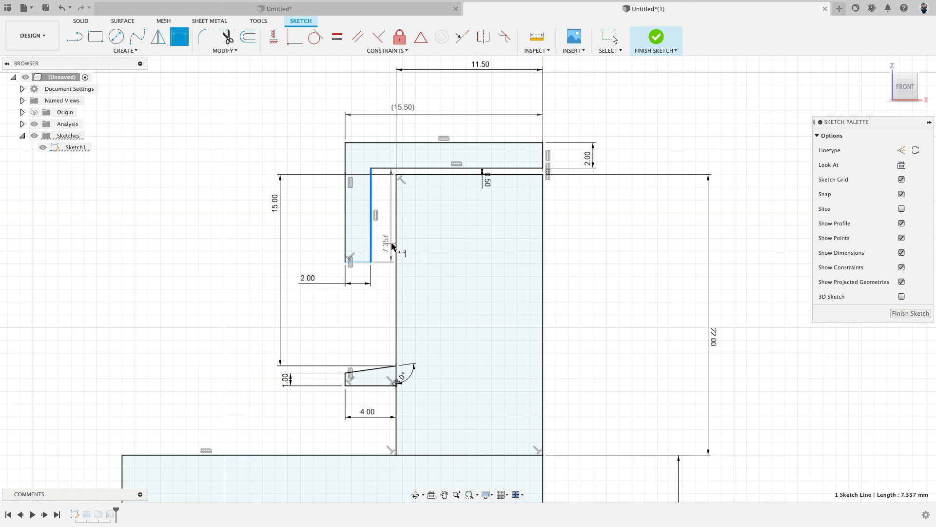
left_click(396, 250)
left_click(419, 249)
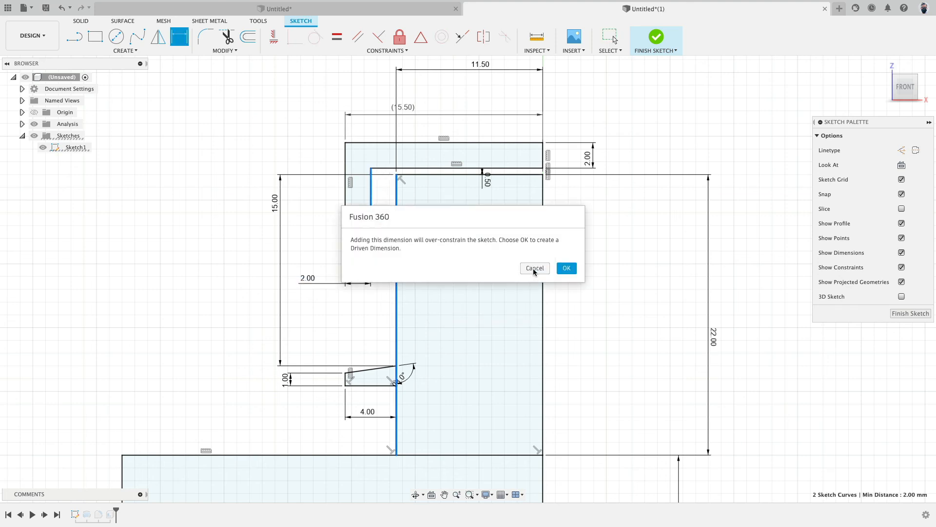
left_click(566, 268)
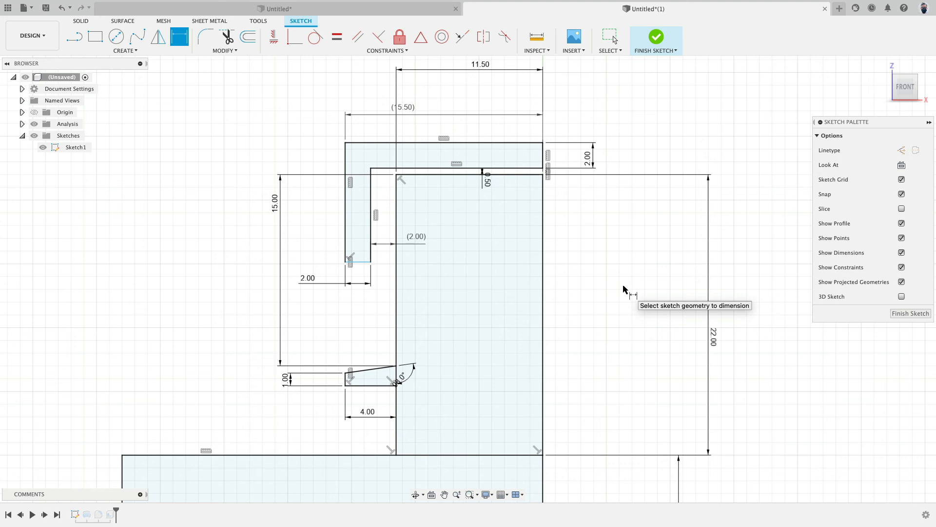
Dimension the vertical gap between the cap wall's inner lower corner and the ring's upper corner at the neck at 1 mm, and finish the sketch.
left_click(370, 261)
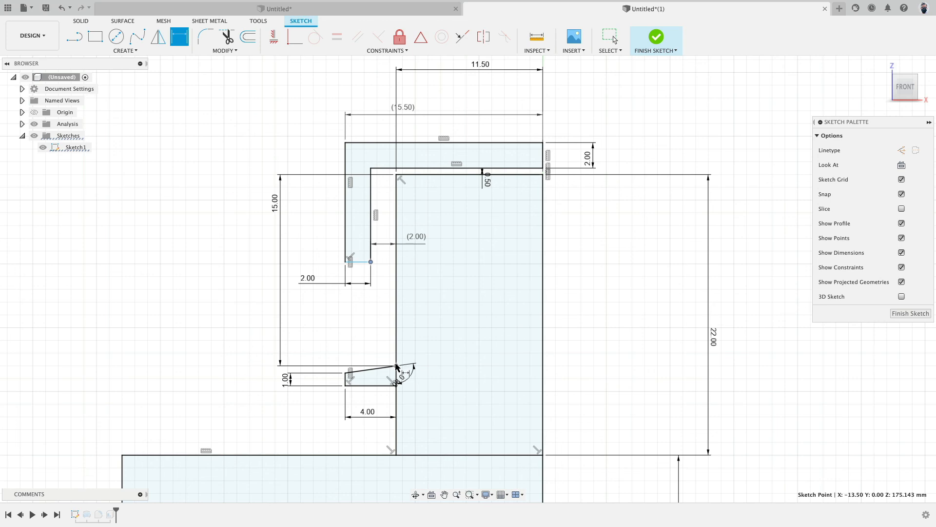
left_click(396, 365)
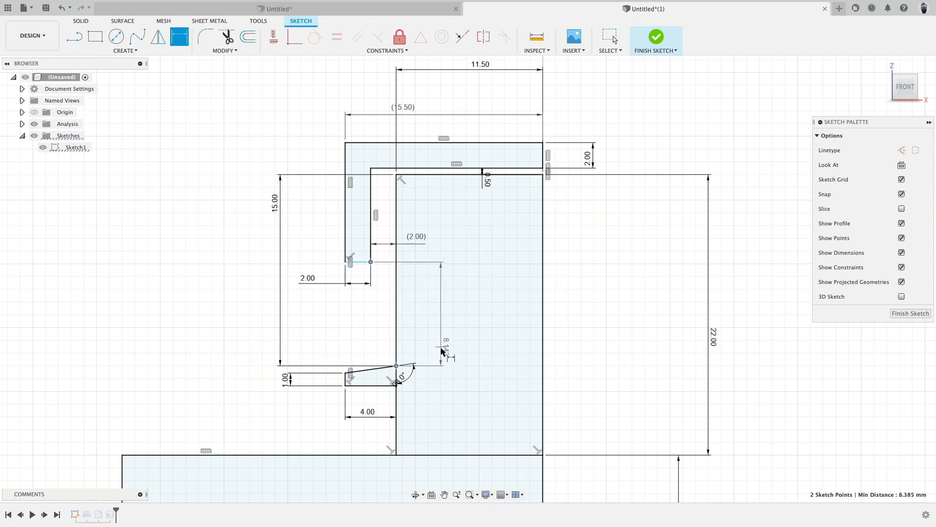
left_click(441, 348)
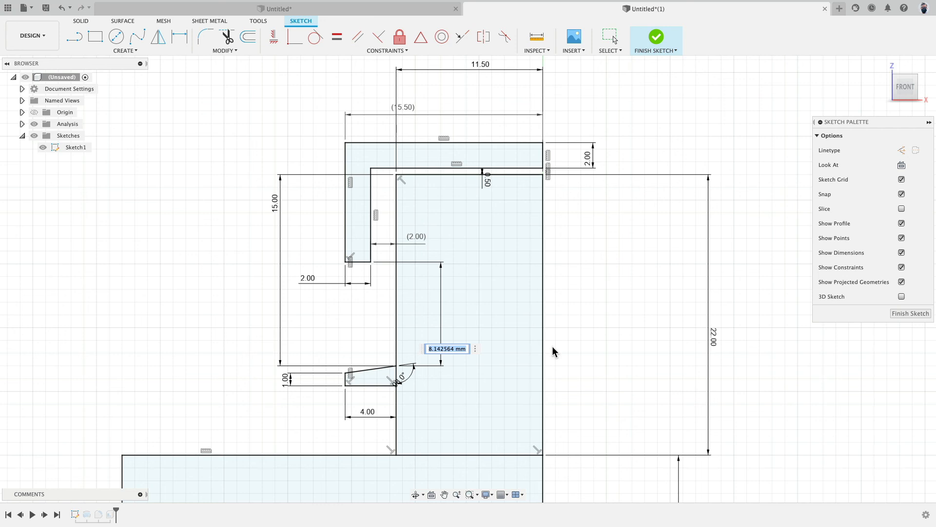
type("1")
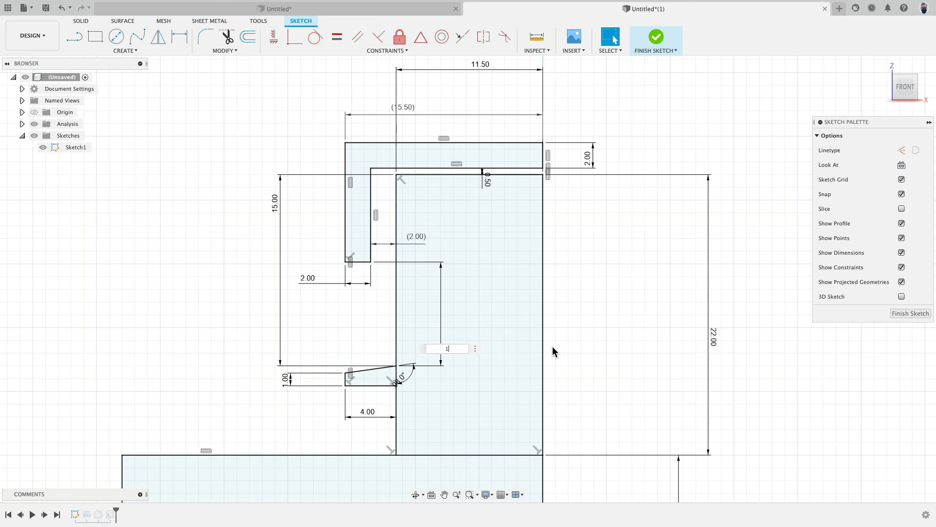
key("Return")
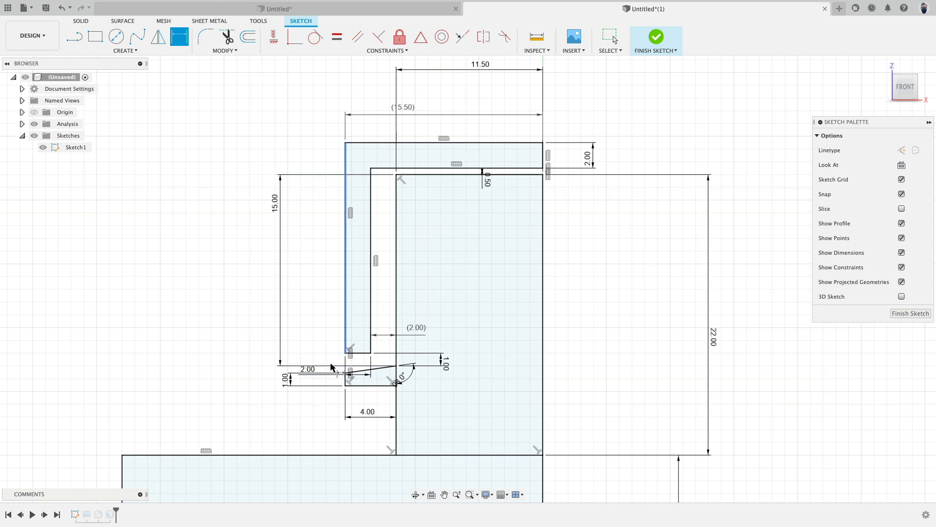
left_click(655, 37)
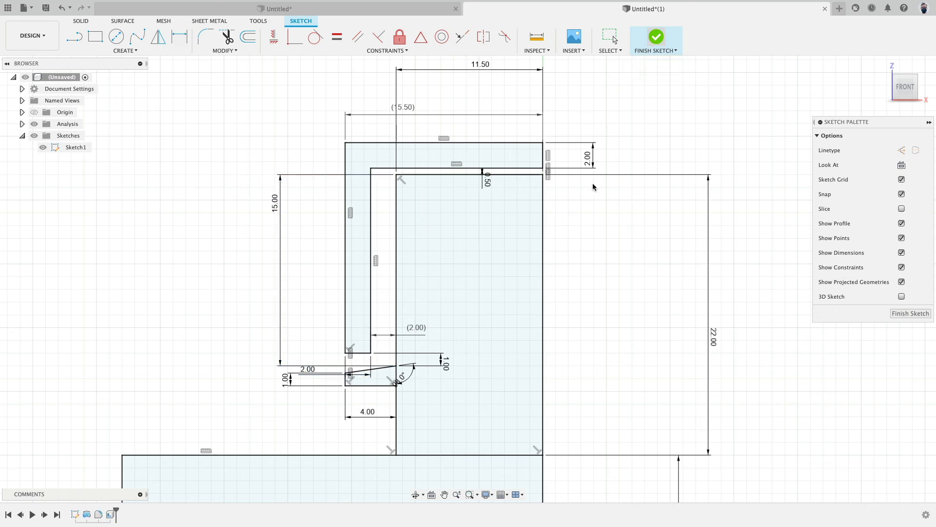
Edit the existing bottle revolve to include the cap profile as an additional profile.
scroll(298, 217, "down", 5)
middle_click_drag(217, 248, 325, 154)
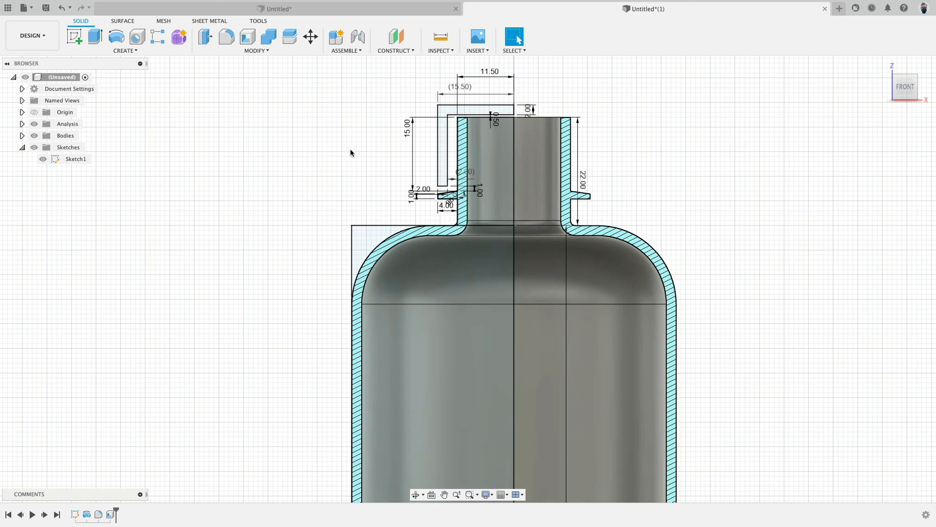
double_click(85, 515)
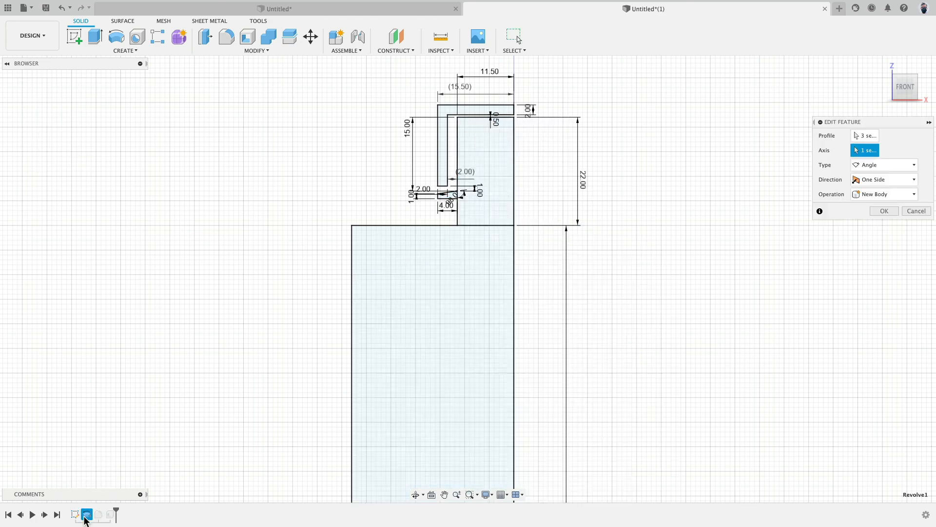
left_click(443, 133)
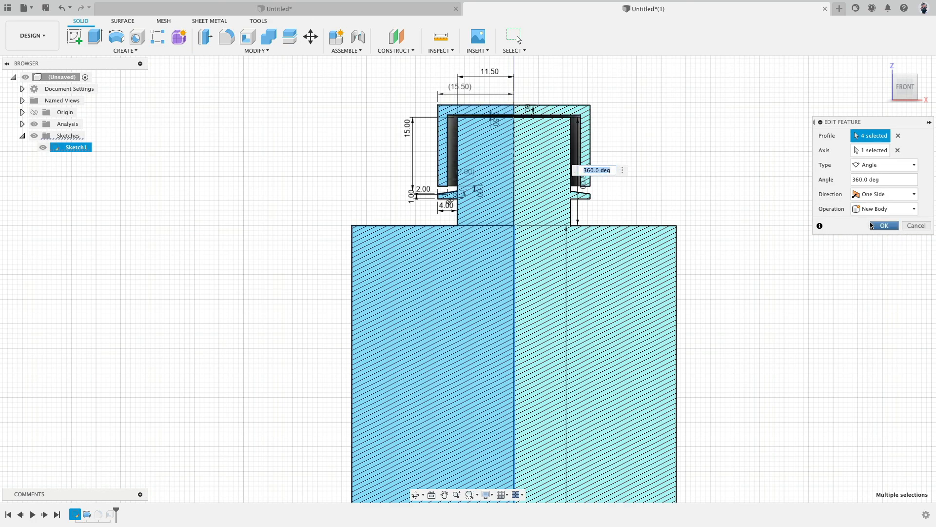
left_click(885, 225)
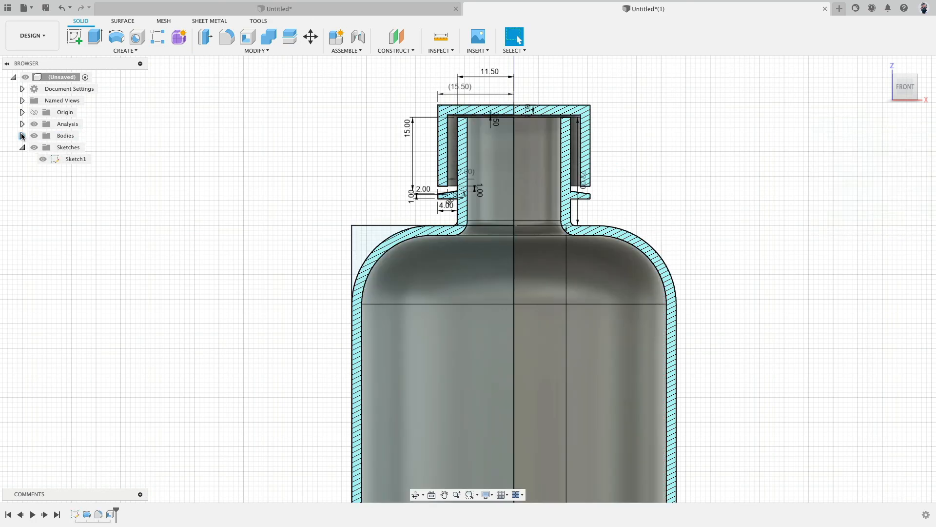
Toggle the visibility of Body1 and Body2, and undo the last visibility change so the Body2 cap is hidden.
left_click(22, 135)
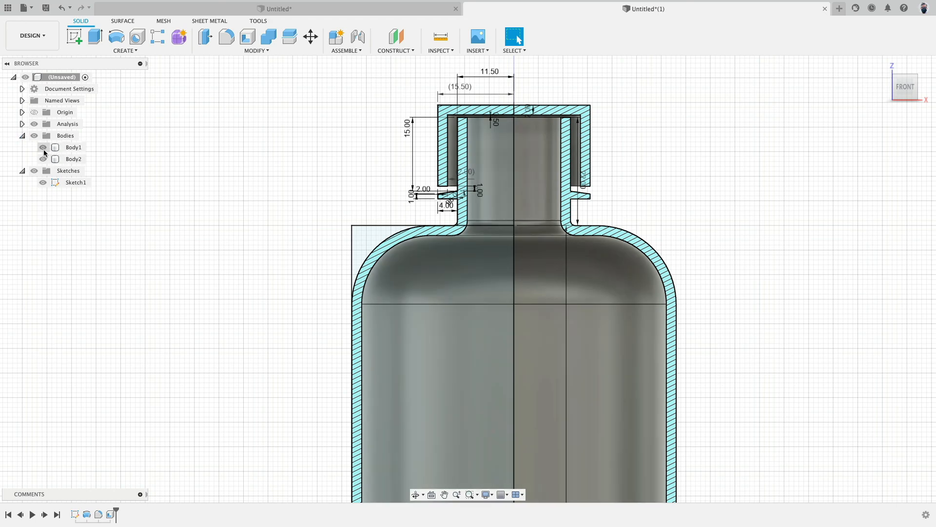
left_click(43, 147)
left_click(43, 148)
left_click(43, 157)
left_click(43, 158)
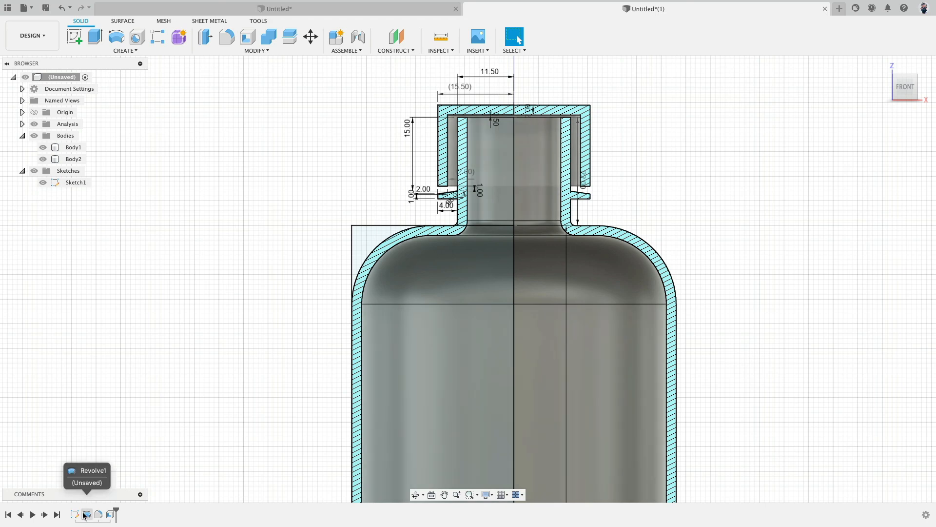
middle_click_drag(209, 286, 173, 255, "shift")
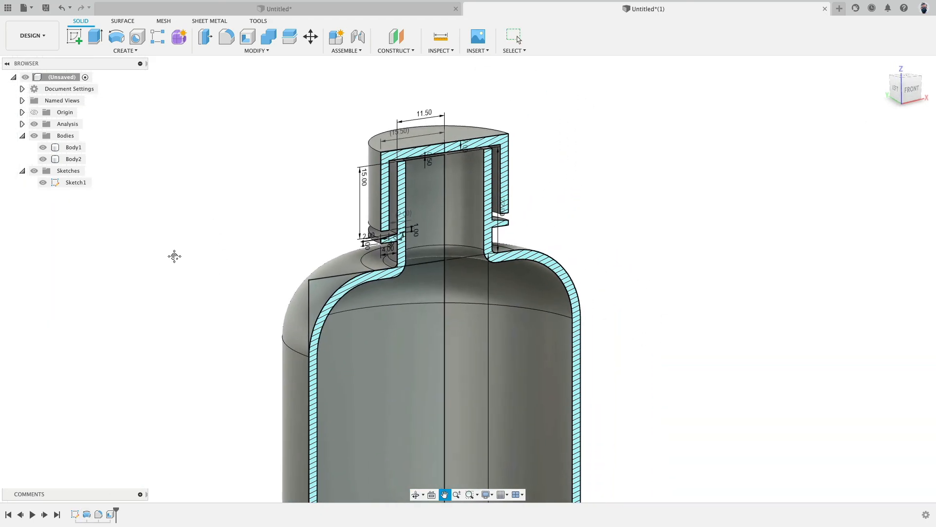
key("super+z")
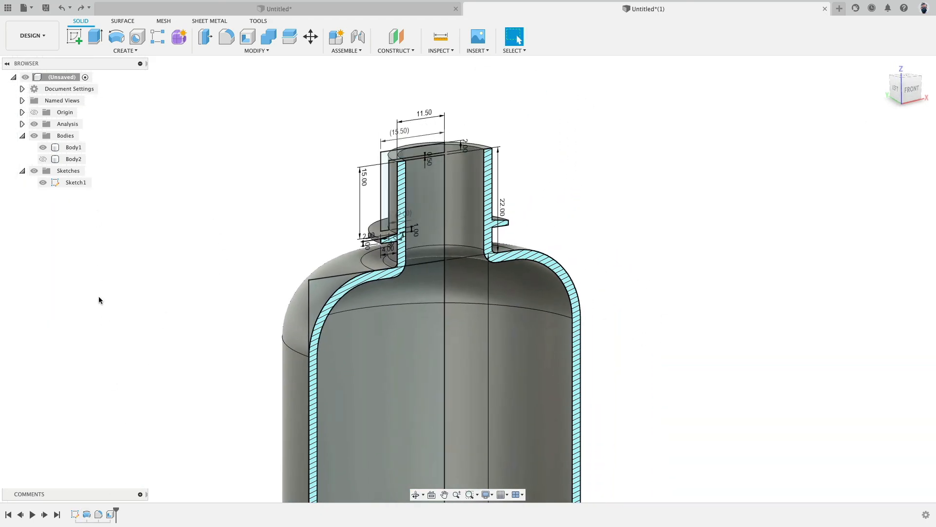
Revolve the cap profile 360 degrees about the bottle's vertical centre axis as a new body.
left_click(116, 38)
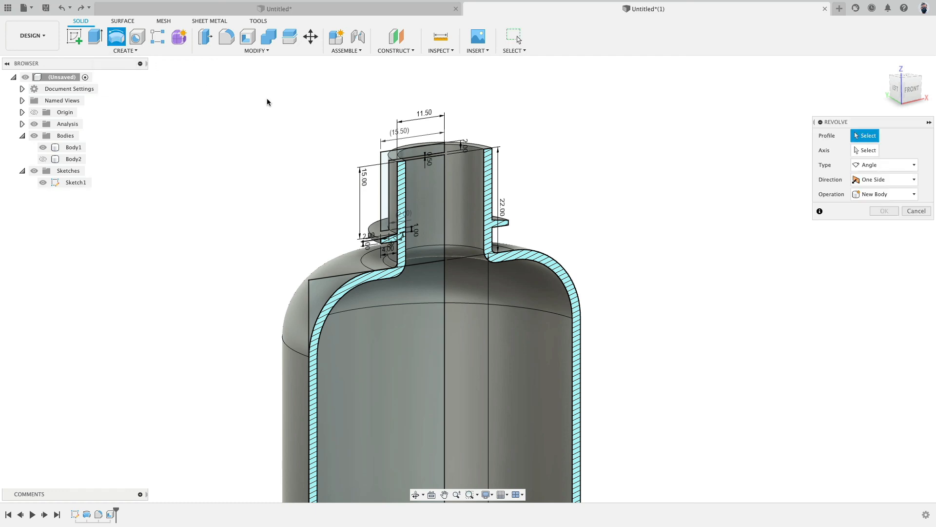
left_click(388, 177)
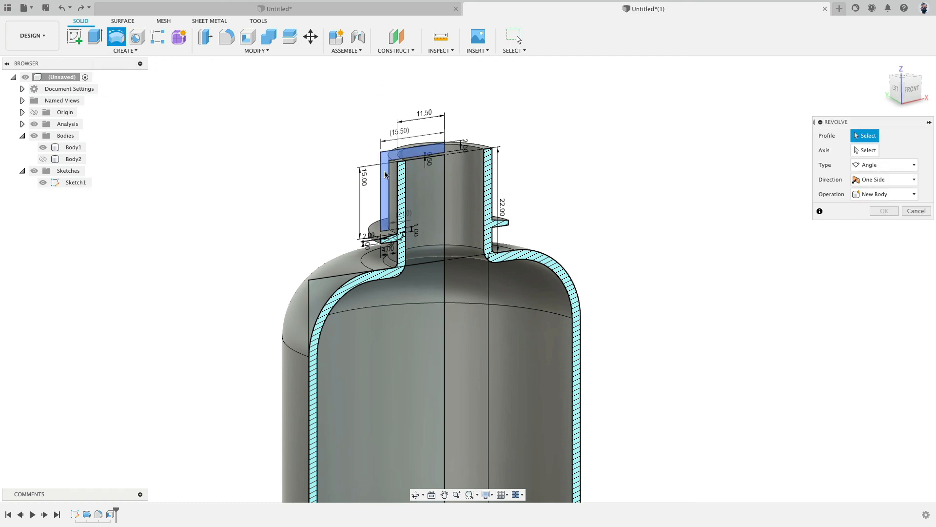
left_click(868, 150)
left_click(445, 175)
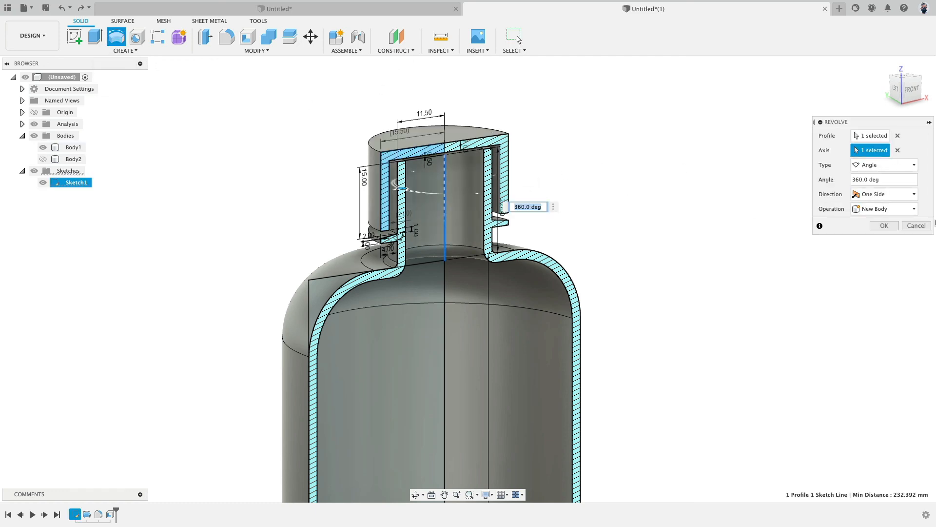
left_click(884, 210)
Fillet the outer top edge of the new cap body with a 1 mm radius.
left_click(222, 37)
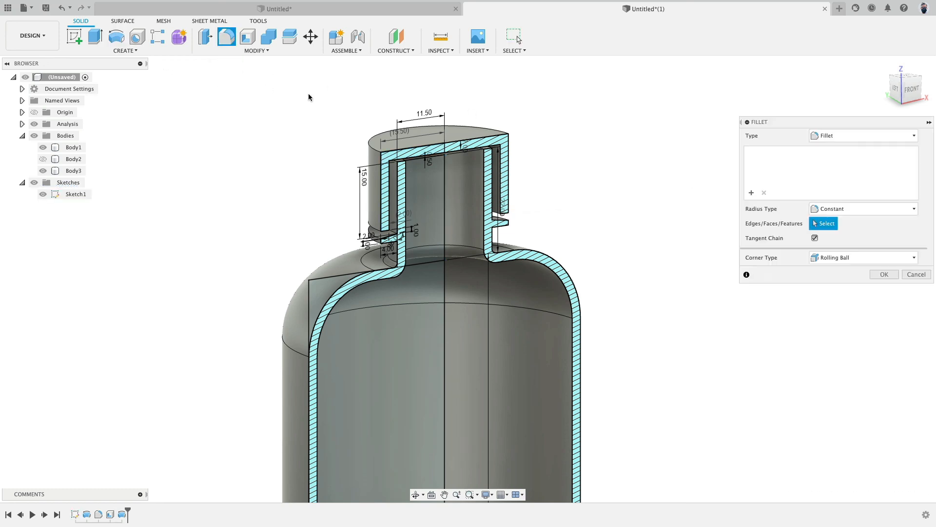
left_click(439, 126)
type("1")
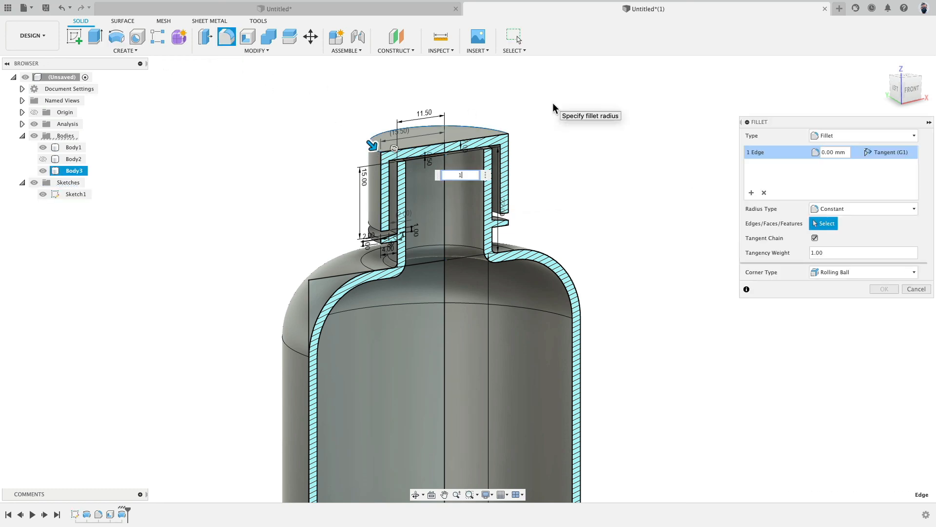
left_click(892, 289)
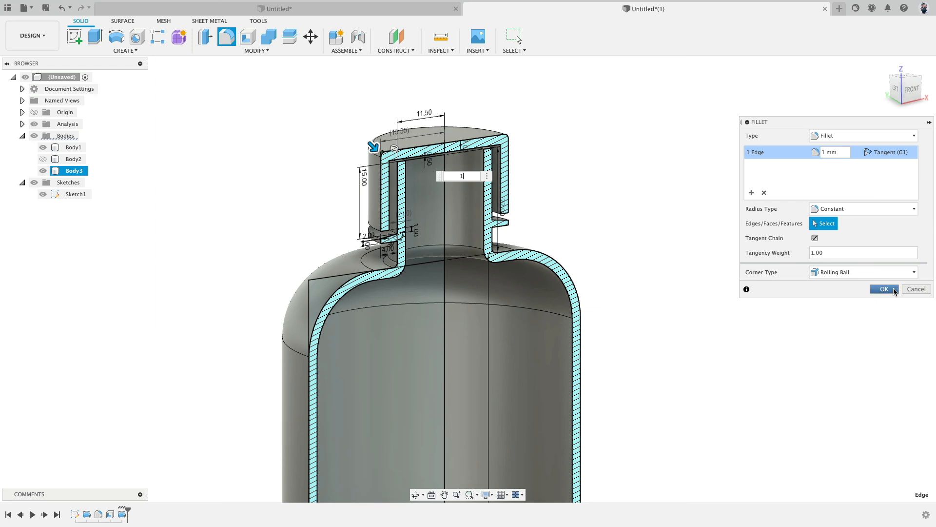
left_click(111, 514)
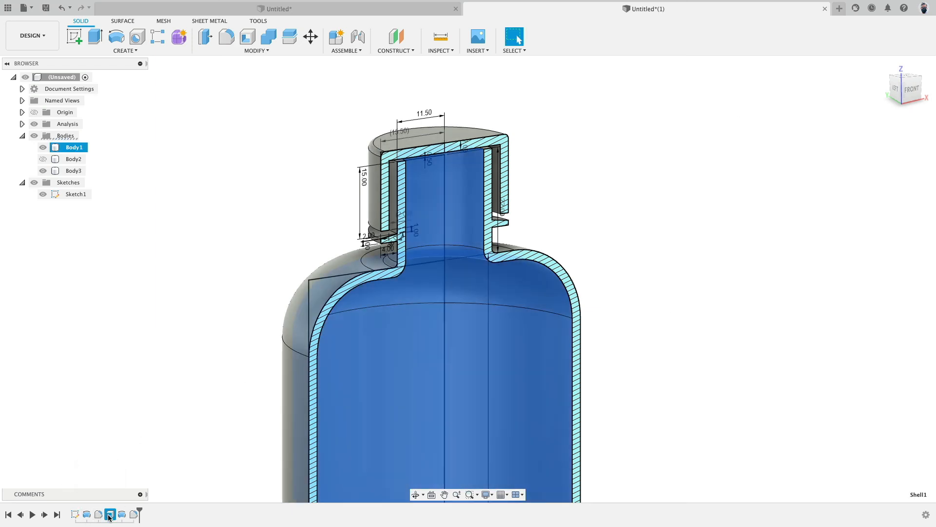
left_click(207, 468)
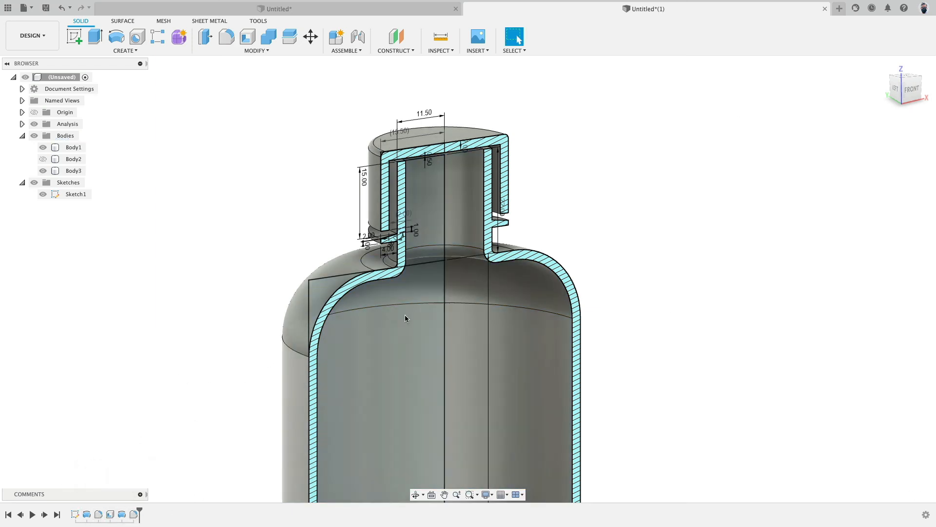
Hide Sketch1 and display the whole sectioned bottle in the front view.
middle_click_drag(370, 273, 325, 253, "shift")
scroll(326, 254, "down", 8)
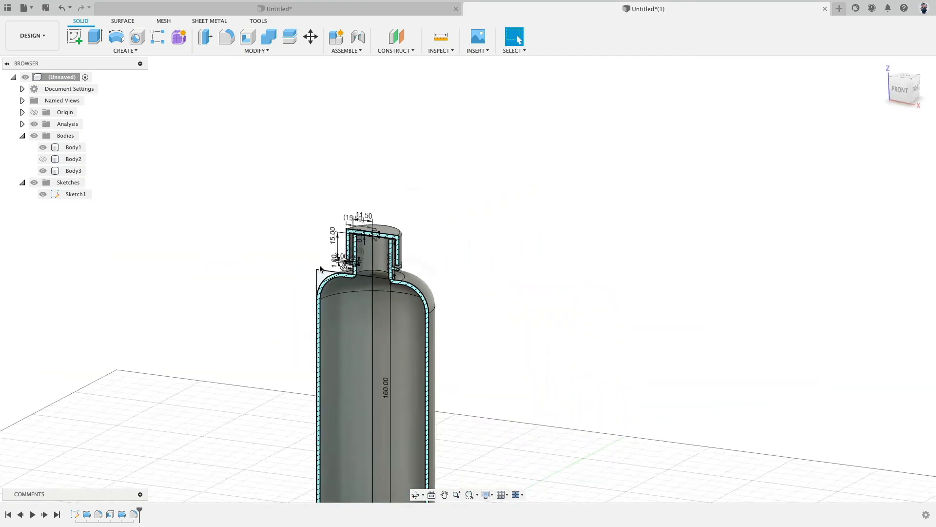
middle_click_drag(504, 218, 533, 151)
left_click(898, 91)
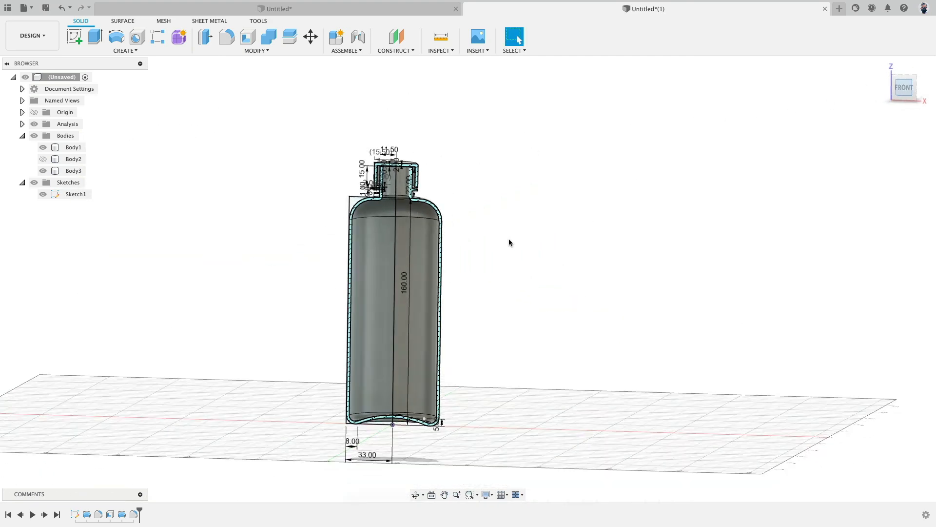
left_click(44, 195)
left_click(43, 194)
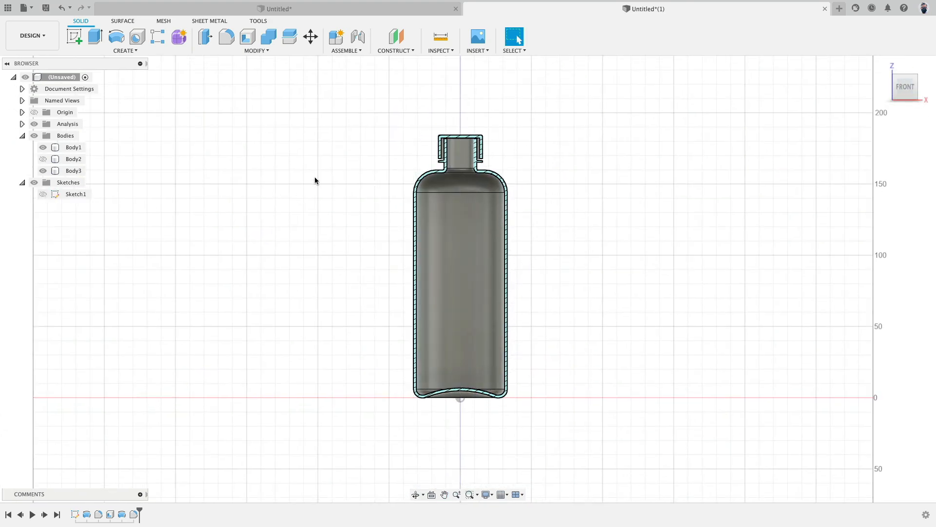
scroll(314, 177, "up", 5)
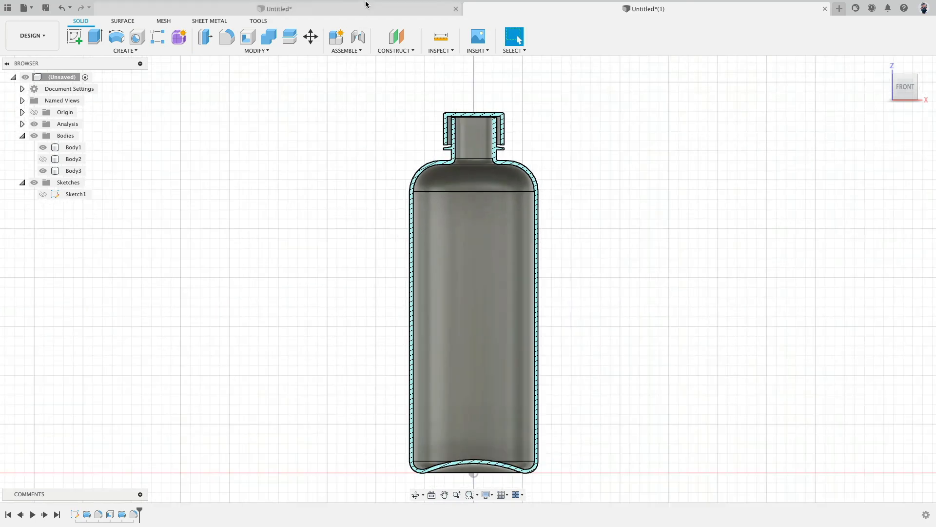
Compare the sketch-based bottle with the other open bottle design, shown in its right view.
left_click(335, 10)
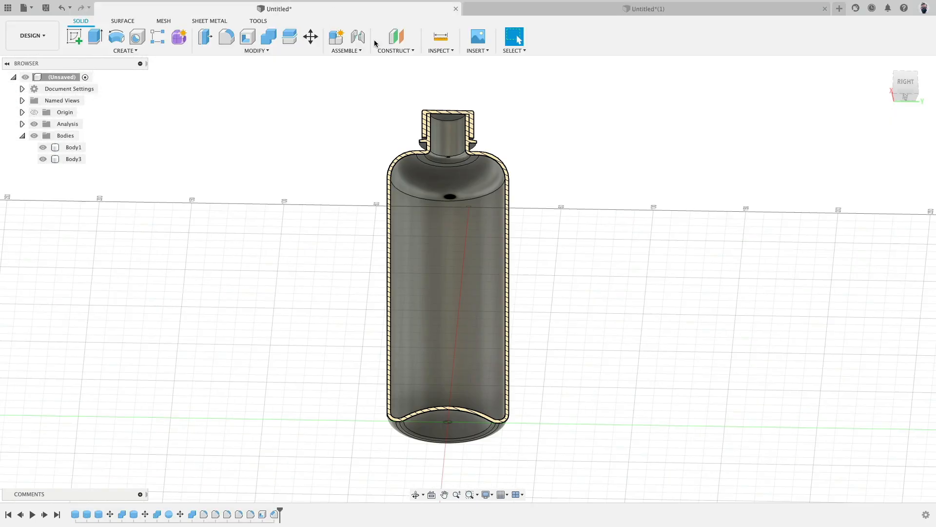
left_click(897, 81)
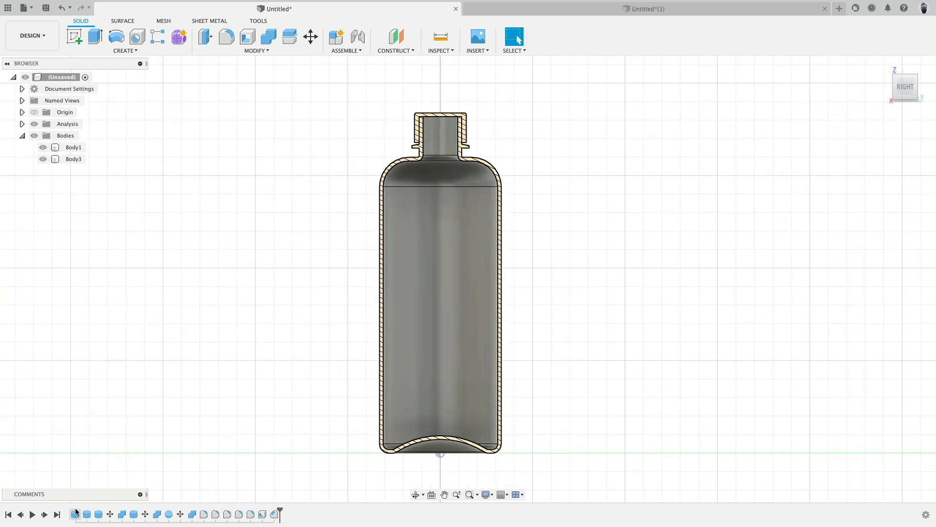
left_click(596, 9)
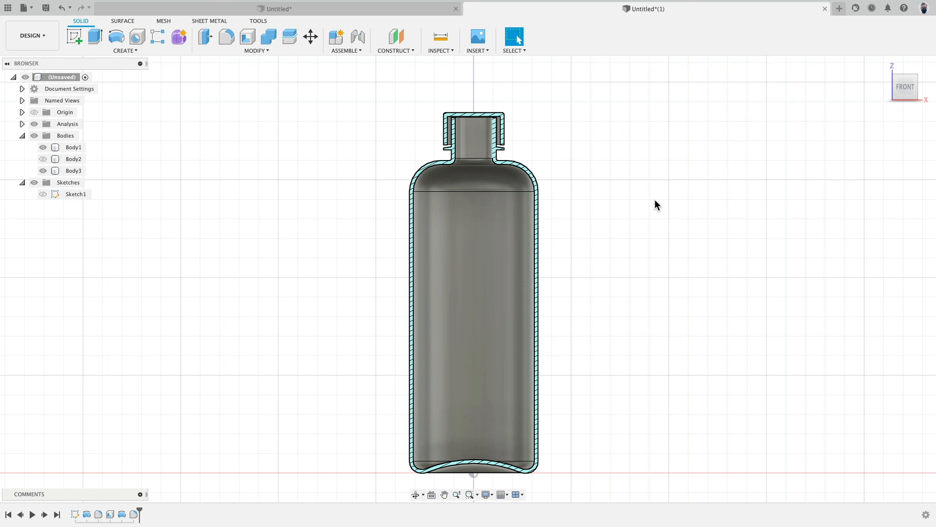
Switch to the other bottle design and save it as "Water Bottle Solid Modeling" at the top level of the AID 3D Modeling project.
left_click(293, 8)
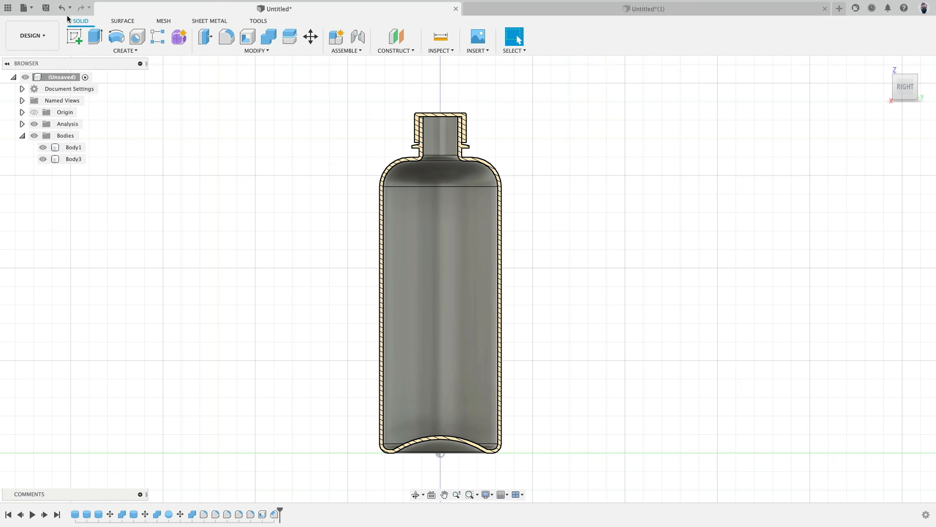
left_click(45, 7)
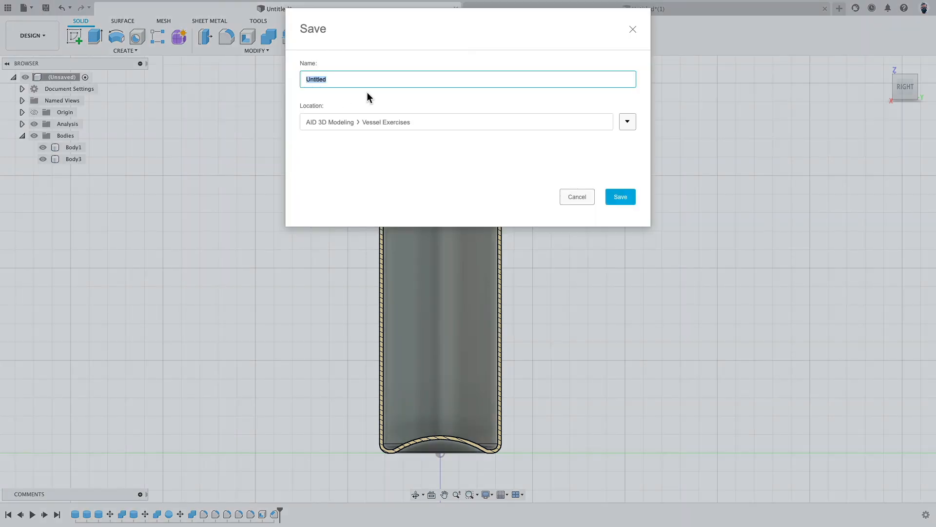
type("Water Bottl")
left_click(627, 122)
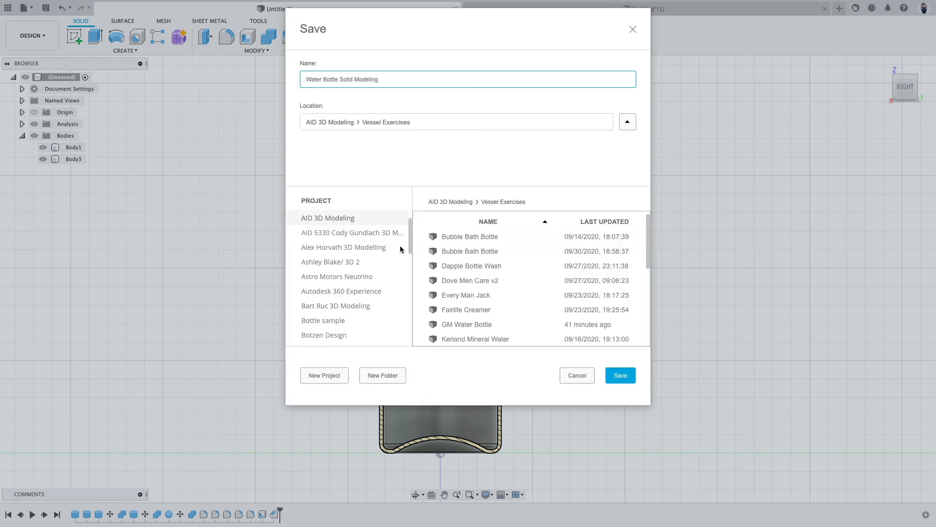
mouse_move(408, 231)
left_mouse_down()
mouse_move(409, 240)
mouse_move(411, 226)
left_mouse_up()
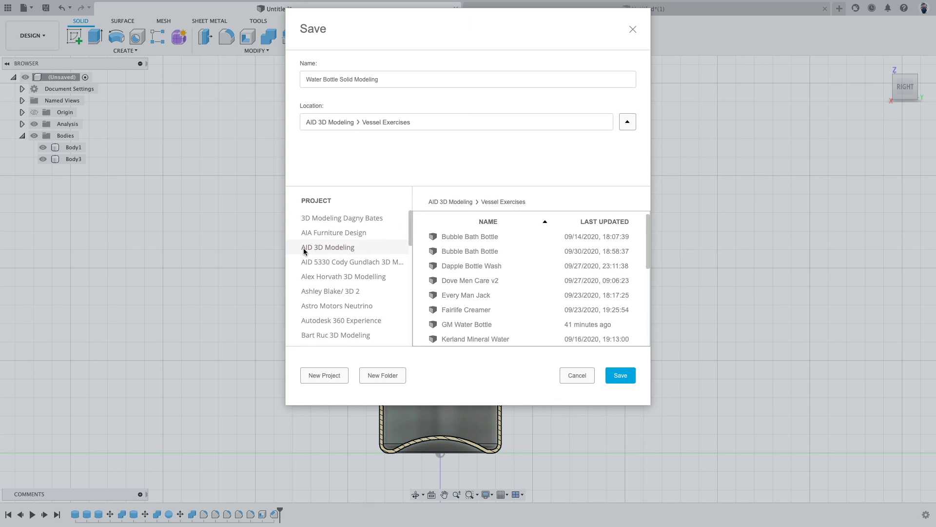
left_click(444, 202)
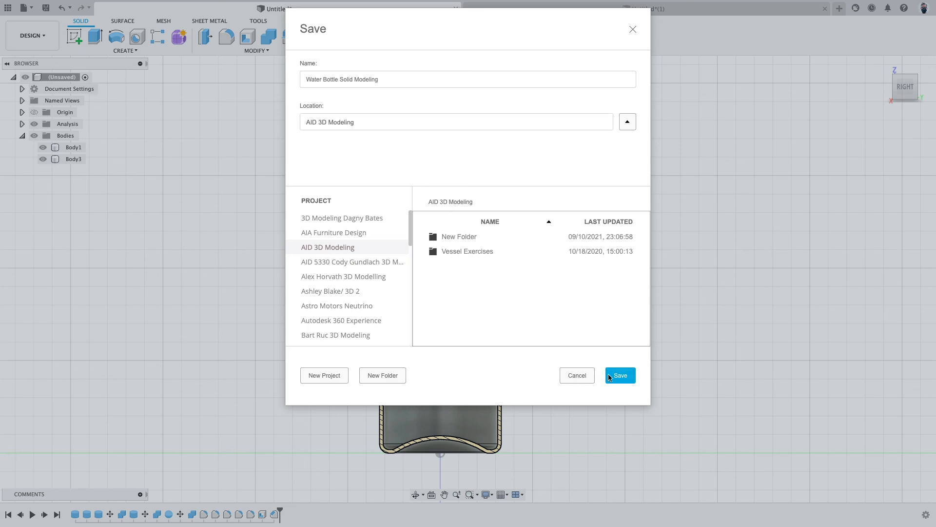
left_click(619, 375)
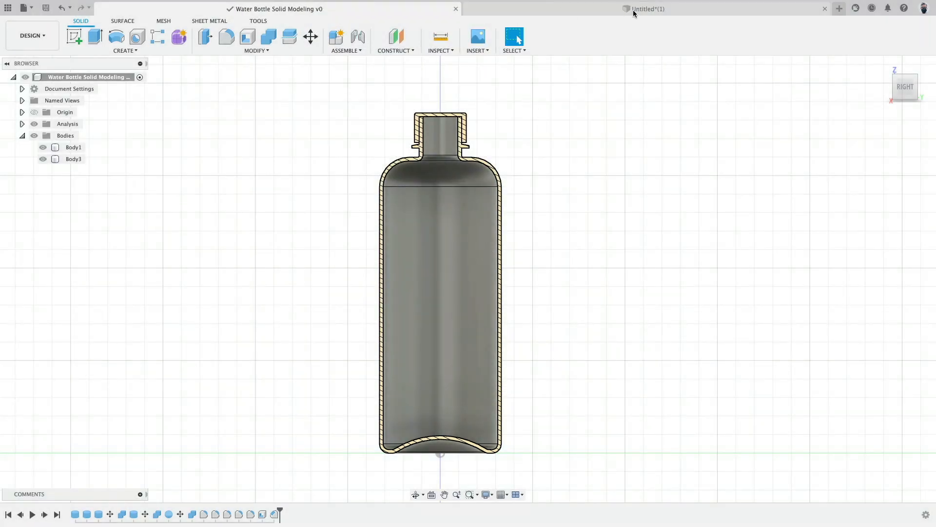
Switch to the sketch-based bottle design and save it as "Water Bottle Sketch Based" in the AID 3D Modeling project.
left_click(727, 9)
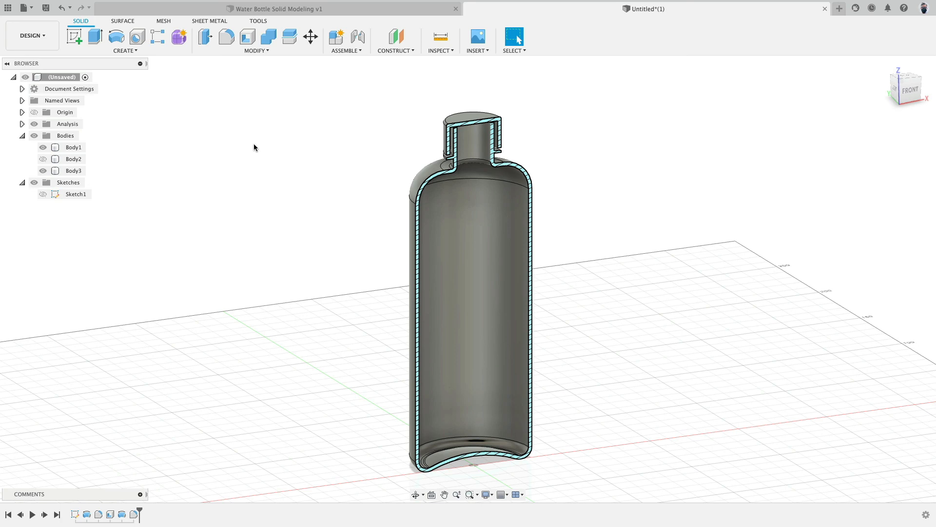
left_click(47, 8)
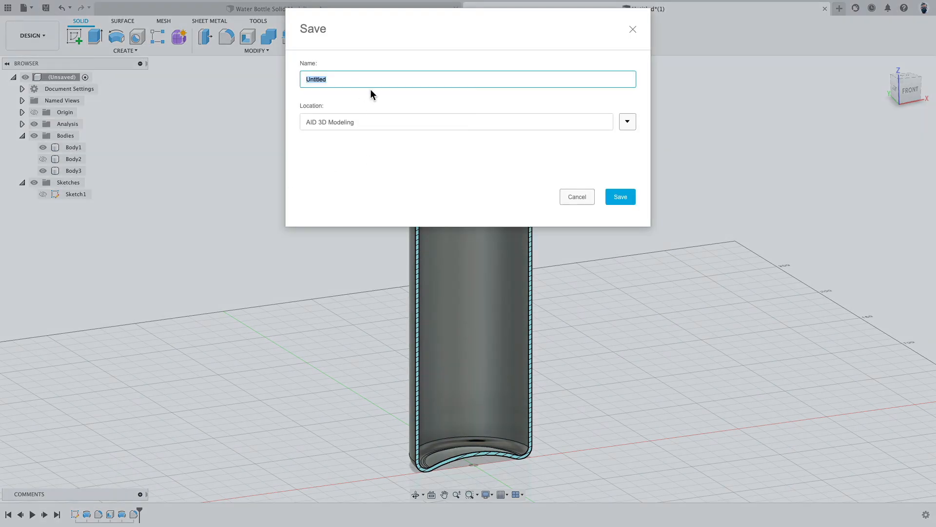
type("Water Bottle Sketch Base")
left_click(628, 122)
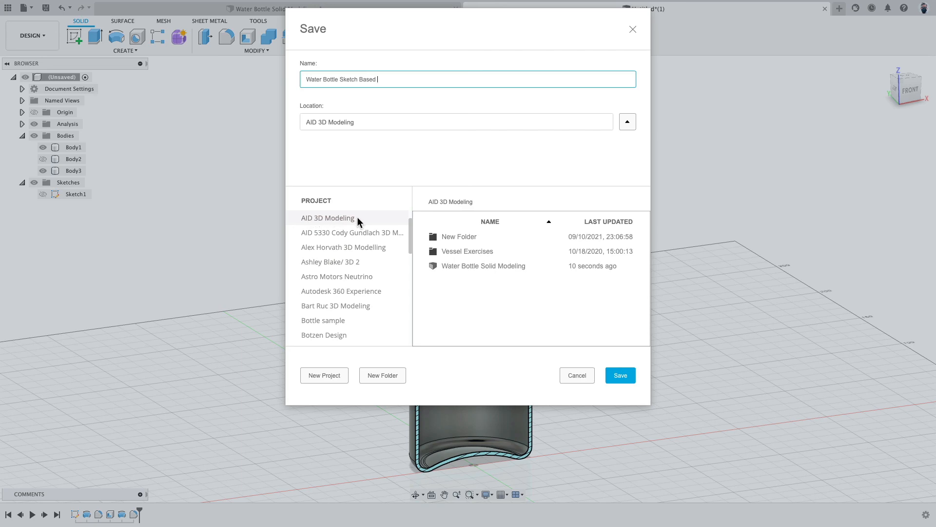
left_click(621, 375)
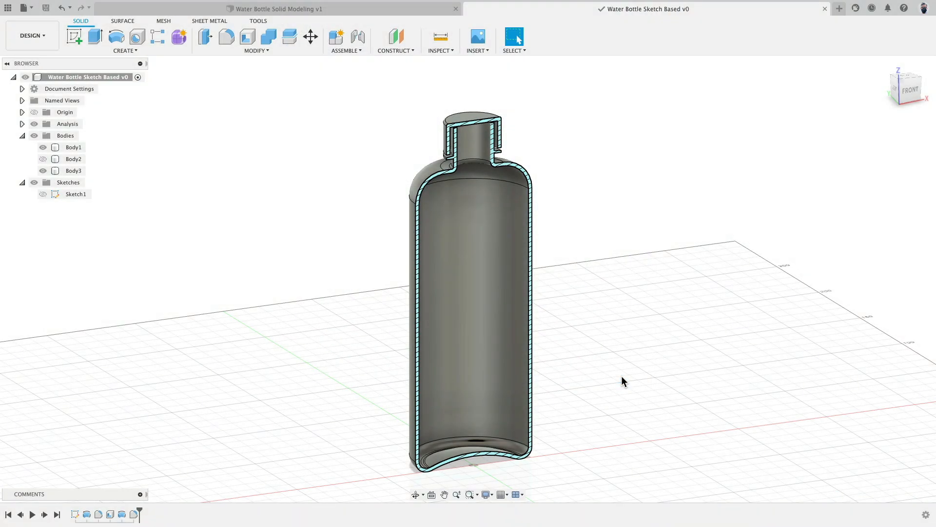